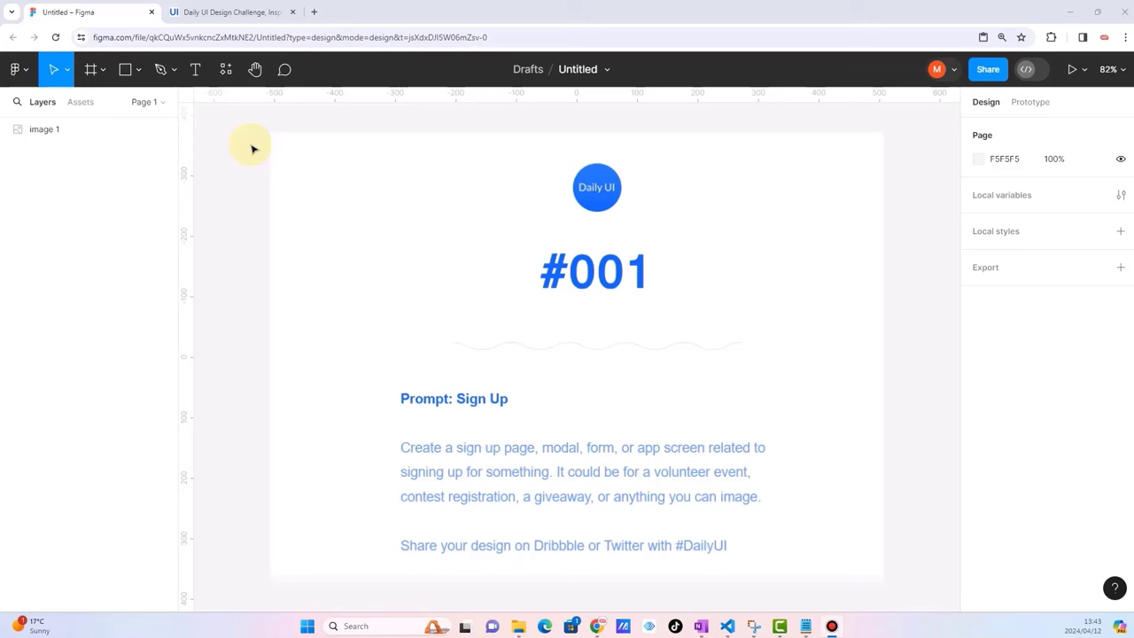
# Switch to the Daily UI Design Challenge website at dailyui.co.
pyautogui.click(240, 13)
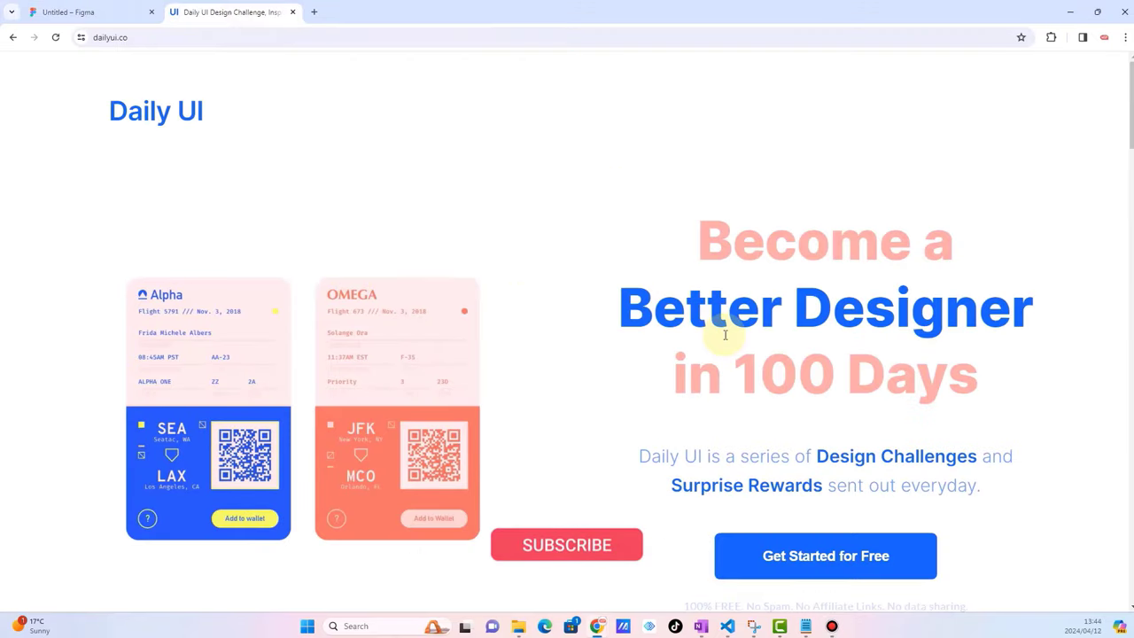
# Return to the Figma file holding the Daily UI #001 Sign Up prompt image.
pyautogui.click(75, 11)
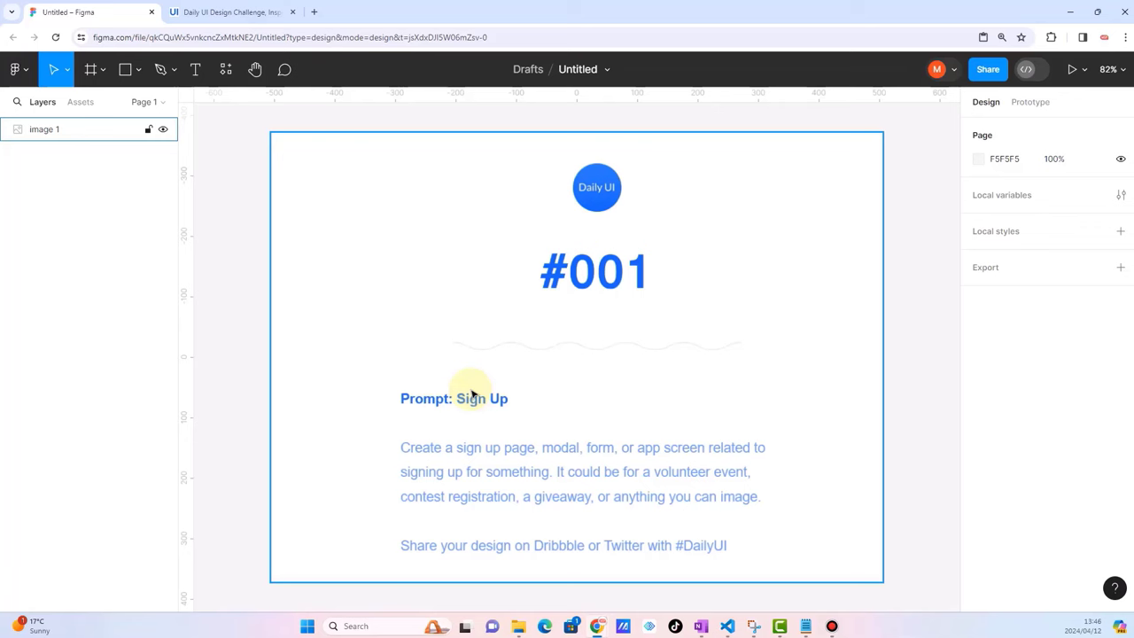
# Deselect the prompt image and switch to OneNote's Daily UI 001 page.
pyautogui.click(909, 410)
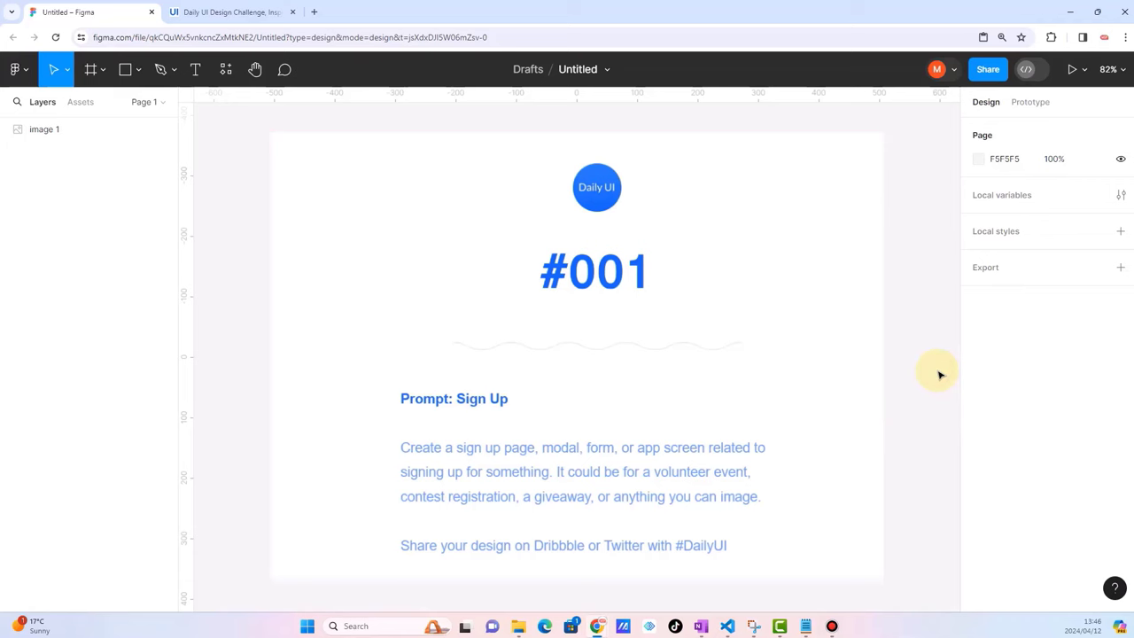
pyautogui.click(703, 627)
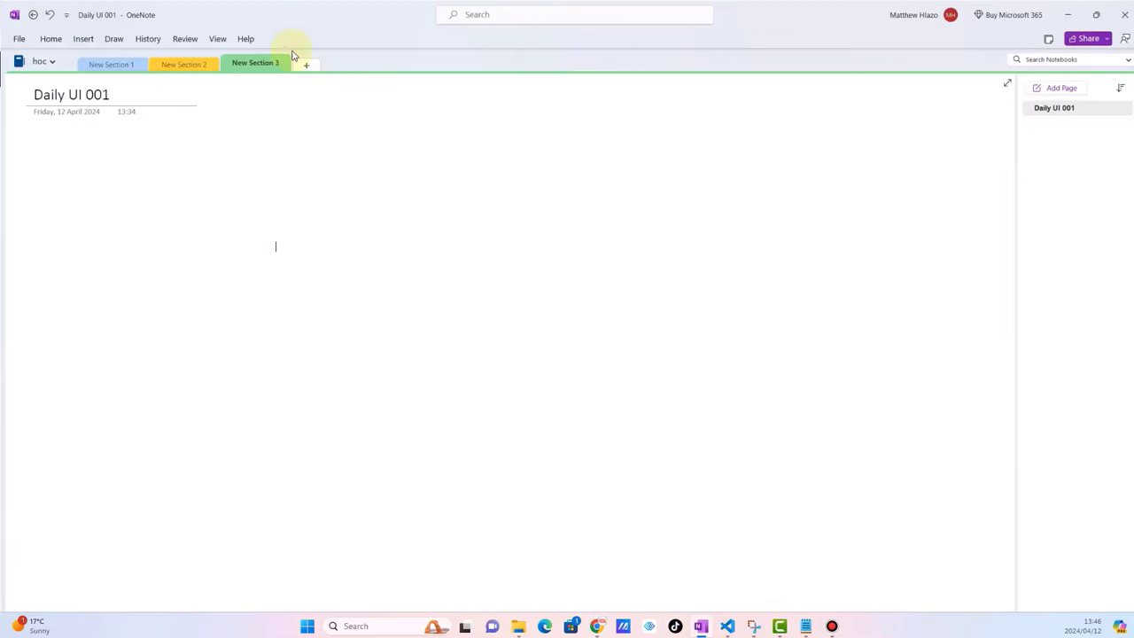
# Show the blank Daily UI 001 page in full-page view with the pen toolbar.
pyautogui.click(1007, 84)
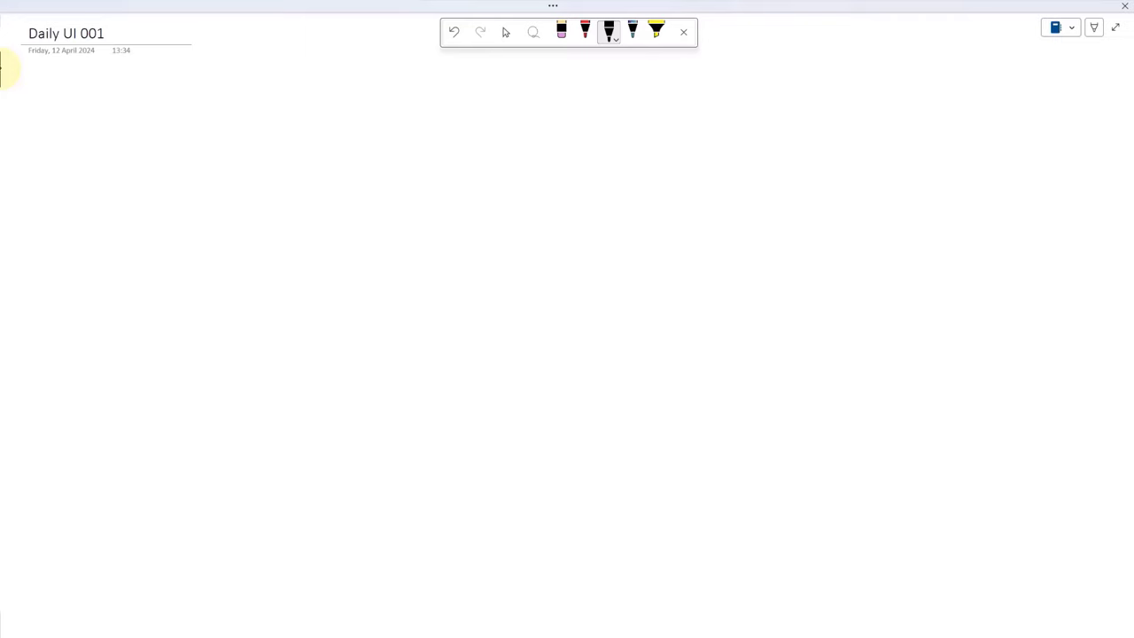
# Handwrite 'Professional' with a double underline, and add a circled 1 below it.
pyautogui.moveTo(32, 80)
pyautogui.mouseDown()
pyautogui.moveTo(31, 100)
pyautogui.moveTo(57, 92)
pyautogui.moveTo(69, 113)
pyautogui.mouseUp()
pyautogui.moveTo(64, 103); pyautogui.dragTo(178, 101)
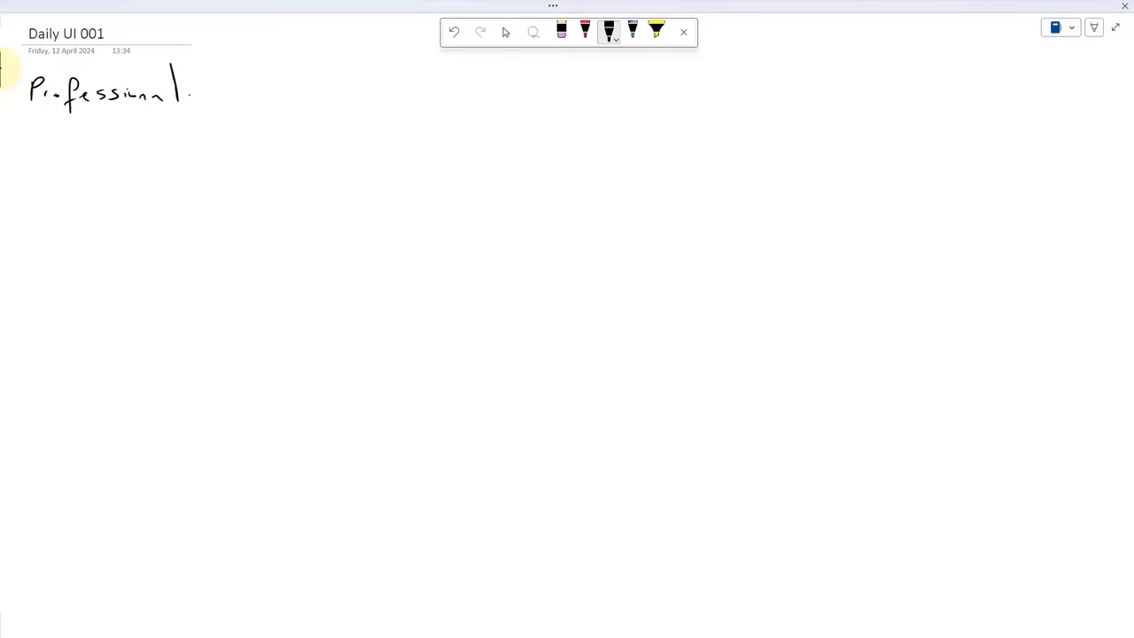
pyautogui.moveTo(26, 115); pyautogui.dragTo(190, 115)
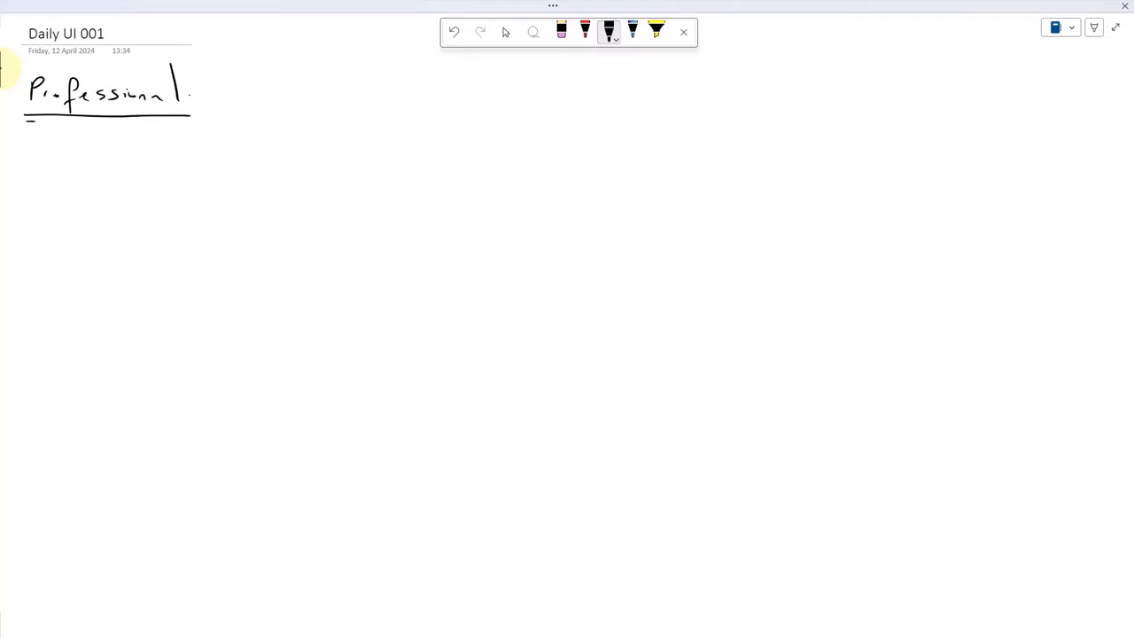
pyautogui.moveTo(35, 121); pyautogui.dragTo(195, 122)
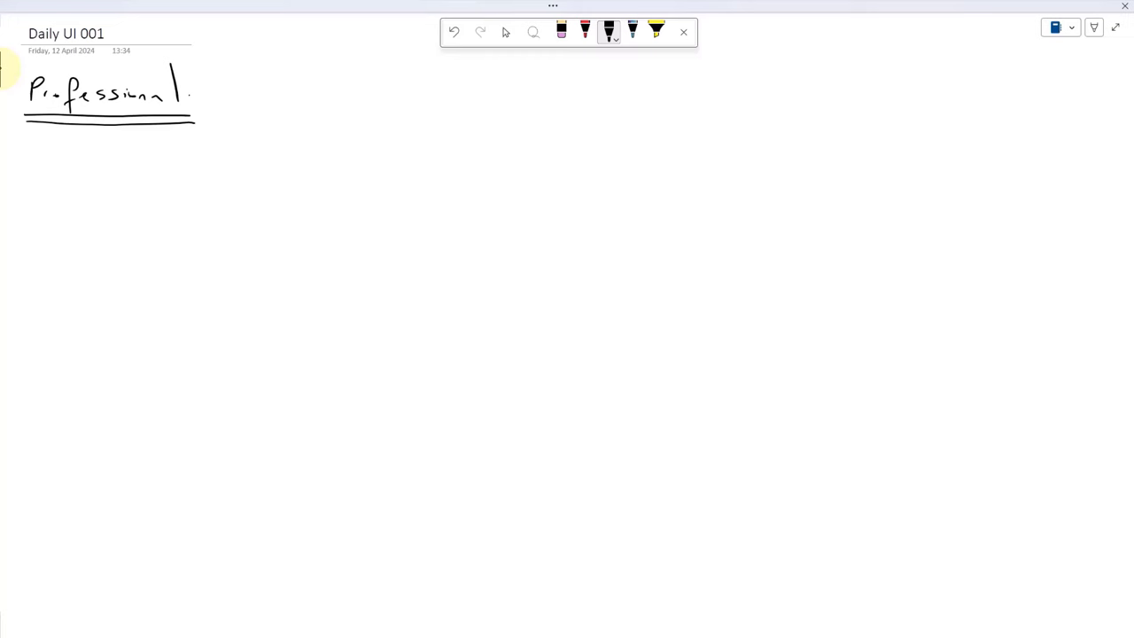
pyautogui.moveTo(27, 147)
pyautogui.mouseDown()
pyautogui.moveTo(22, 163)
pyautogui.moveTo(39, 170)
pyautogui.moveTo(39, 147)
pyautogui.moveTo(26, 148)
pyautogui.mouseUp()
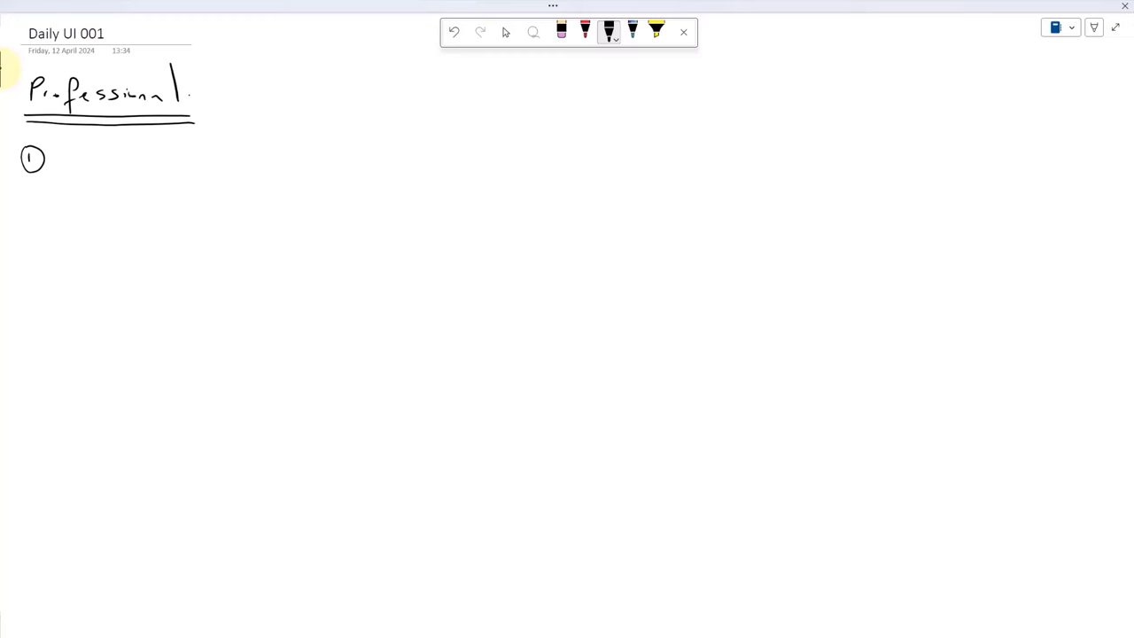
# Handwrite 'Professionalisms is everything' after the circled 1, undoing one stray stroke.
pyautogui.moveTo(62, 143)
pyautogui.mouseDown()
pyautogui.moveTo(62, 173)
pyautogui.moveTo(68, 158)
pyautogui.moveTo(103, 182)
pyautogui.moveTo(175, 173)
pyautogui.mouseUp()
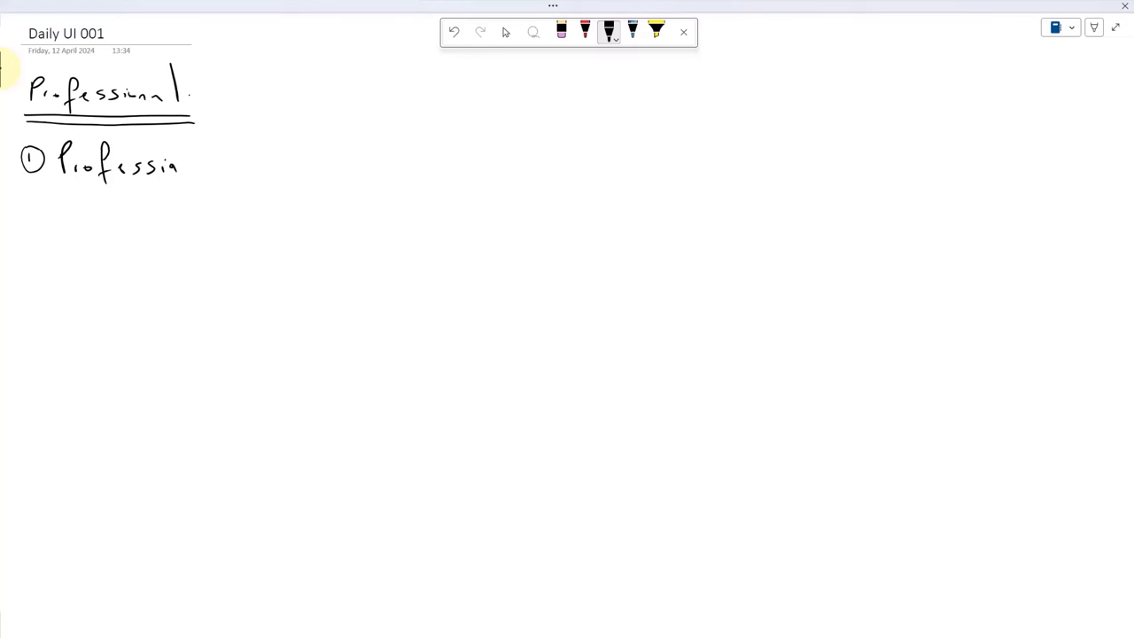
pyautogui.moveTo(181, 165)
pyautogui.mouseDown()
pyautogui.moveTo(174, 171)
pyautogui.moveTo(263, 174)
pyautogui.moveTo(310, 156)
pyautogui.moveTo(304, 170)
pyautogui.moveTo(368, 167)
pyautogui.mouseUp()
pyautogui.hotkey('ctrl', 'z')
pyautogui.moveTo(378, 163)
pyautogui.mouseDown()
pyautogui.moveTo(372, 171)
pyautogui.moveTo(395, 165)
pyautogui.mouseUp()
pyautogui.moveTo(390, 164); pyautogui.dragTo(395, 183)
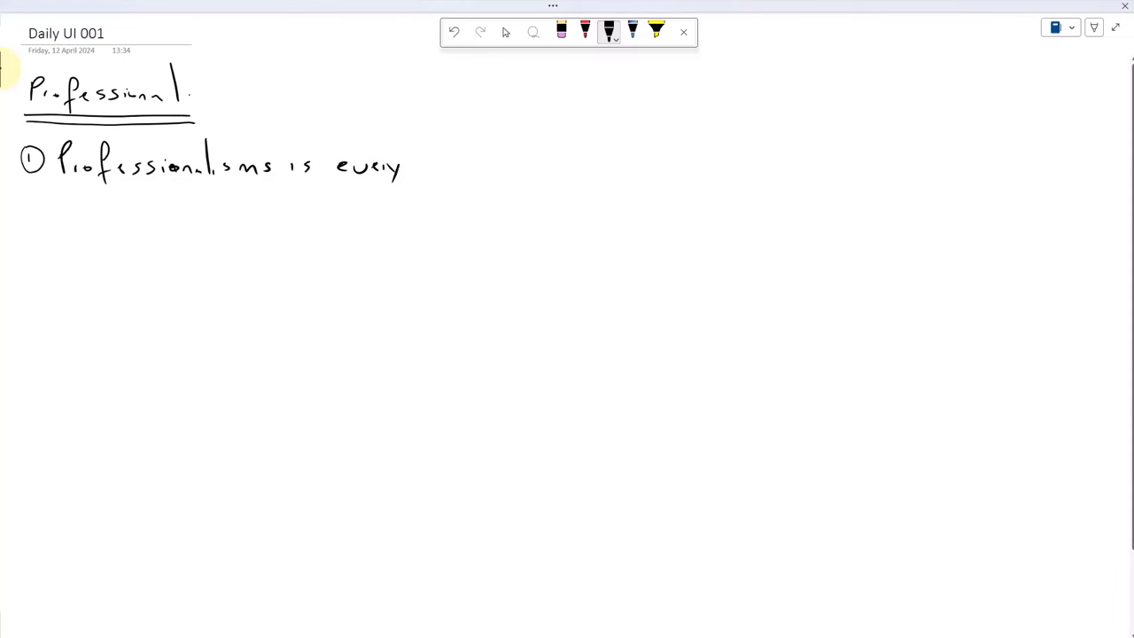
pyautogui.moveTo(412, 126)
pyautogui.mouseDown()
pyautogui.moveTo(411, 166)
pyautogui.moveTo(417, 153)
pyautogui.moveTo(439, 170)
pyautogui.moveTo(468, 166)
pyautogui.moveTo(464, 183)
pyautogui.mouseUp()
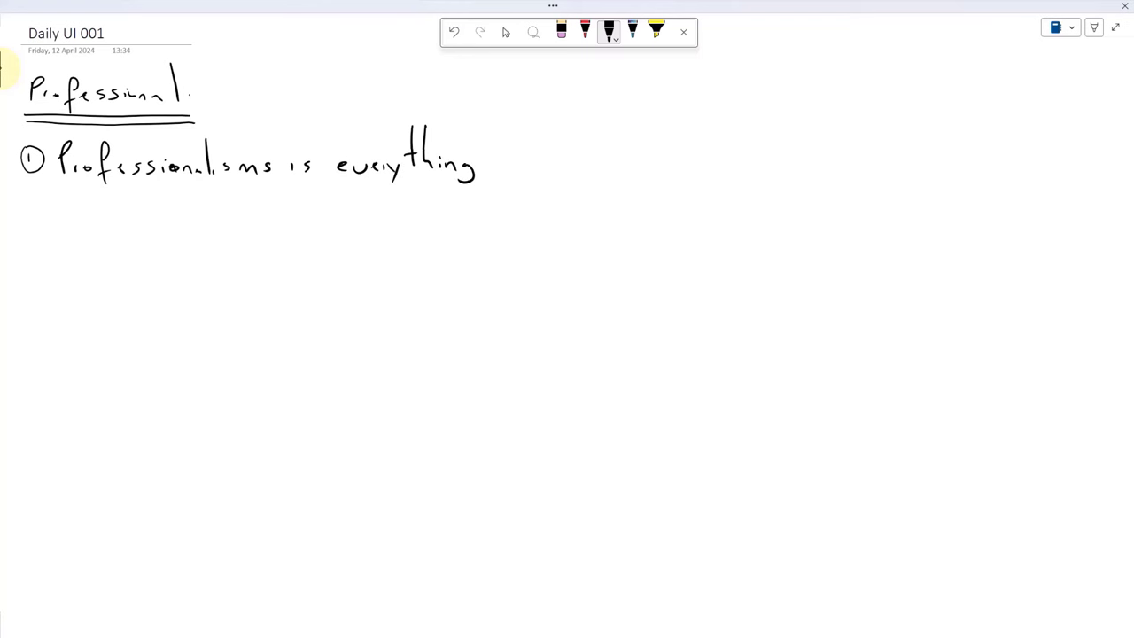
# Write 'around the skill/Talent,' on the second line.
pyautogui.moveTo(71, 200); pyautogui.dragTo(127, 211)
pyautogui.moveTo(129, 210); pyautogui.dragTo(181, 216)
pyautogui.moveTo(177, 207); pyautogui.dragTo(294, 217)
pyautogui.moveTo(295, 196); pyautogui.dragTo(316, 235)
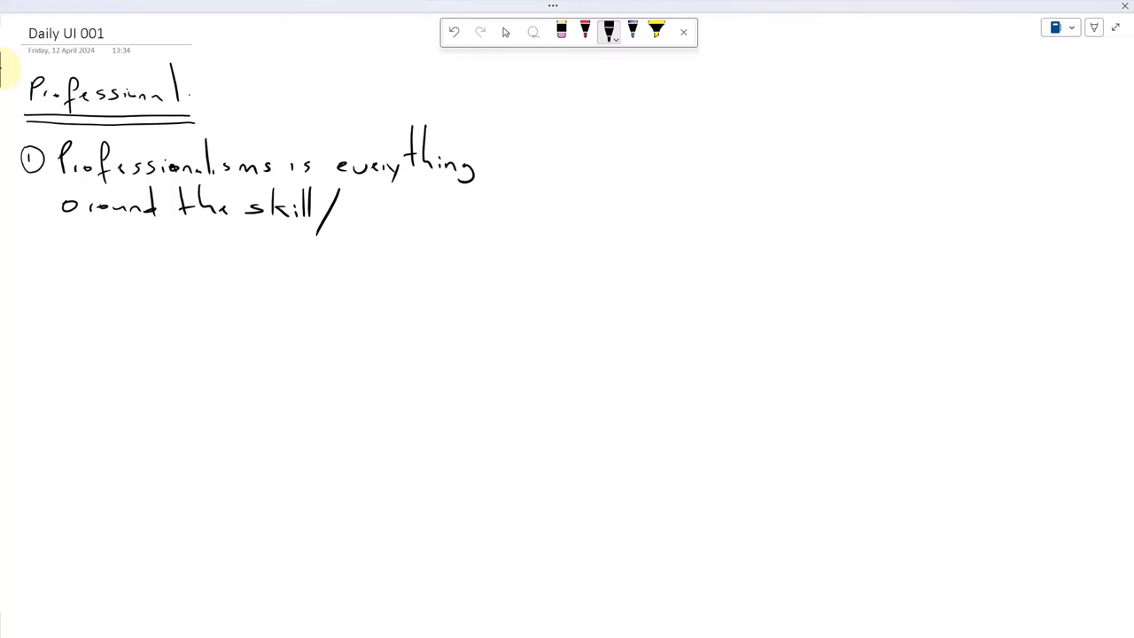
pyautogui.moveTo(348, 190); pyautogui.dragTo(368, 191)
pyautogui.moveTo(358, 192)
pyautogui.mouseDown()
pyautogui.moveTo(357, 222)
pyautogui.moveTo(413, 228)
pyautogui.mouseUp()
pyautogui.moveTo(425, 188)
pyautogui.mouseDown()
pyautogui.moveTo(423, 226)
pyautogui.moveTo(427, 205)
pyautogui.mouseUp()
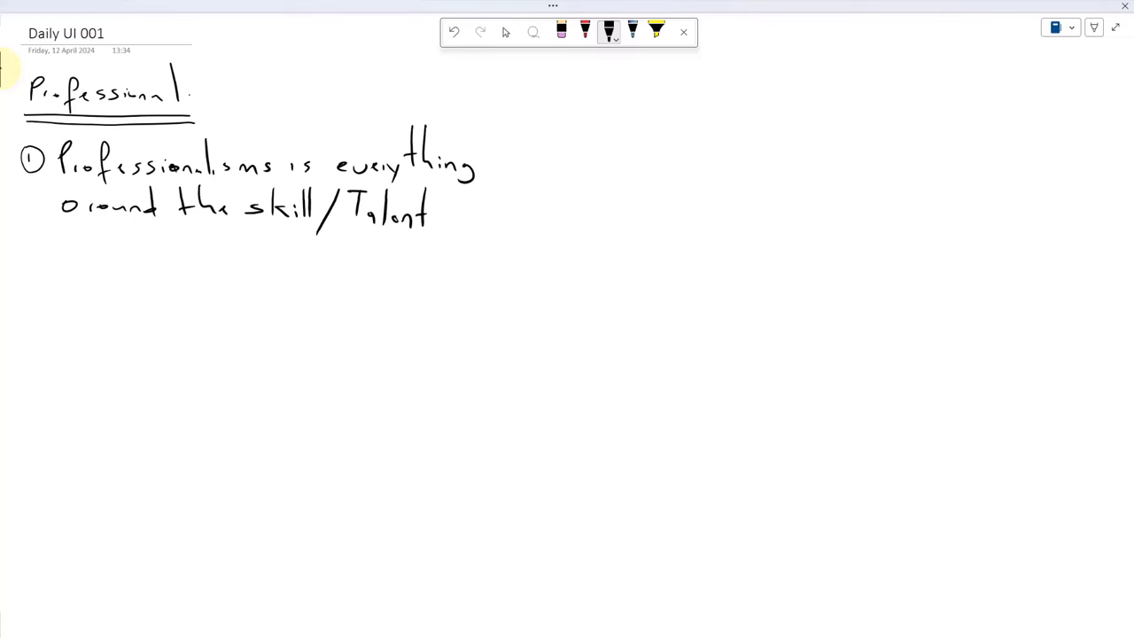
pyautogui.moveTo(436, 222); pyautogui.dragTo(434, 230)
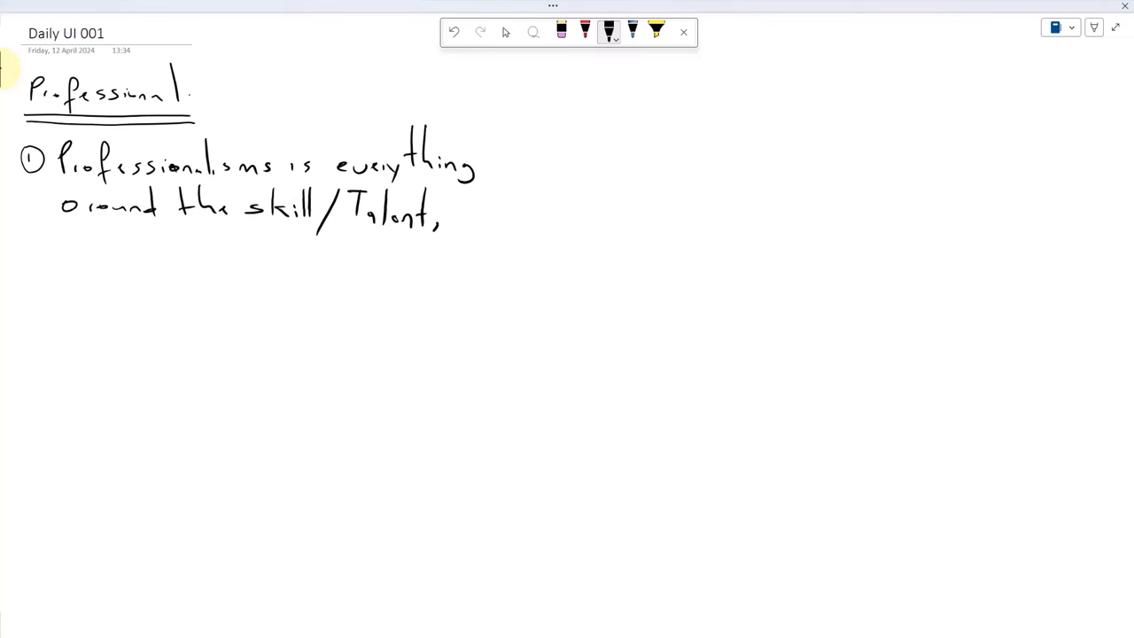
# Switch to red ink and write 'But' after 'Talent,'.
pyautogui.click(587, 32)
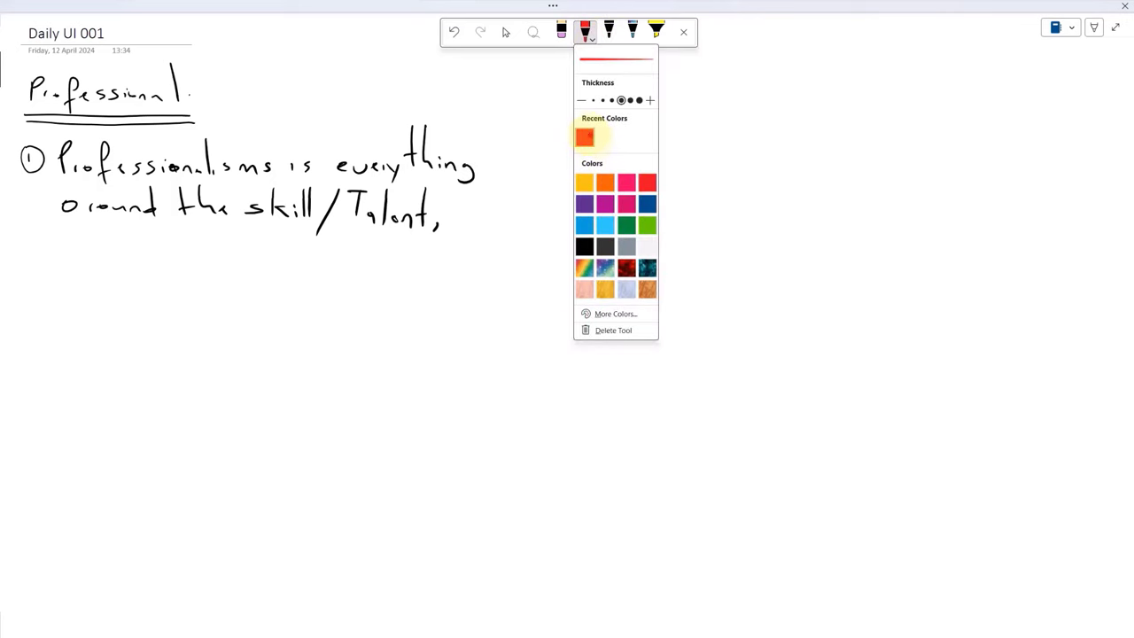
pyautogui.moveTo(453, 198)
pyautogui.mouseDown()
pyautogui.moveTo(455, 227)
pyautogui.moveTo(503, 231)
pyautogui.moveTo(514, 209)
pyautogui.mouseUp()
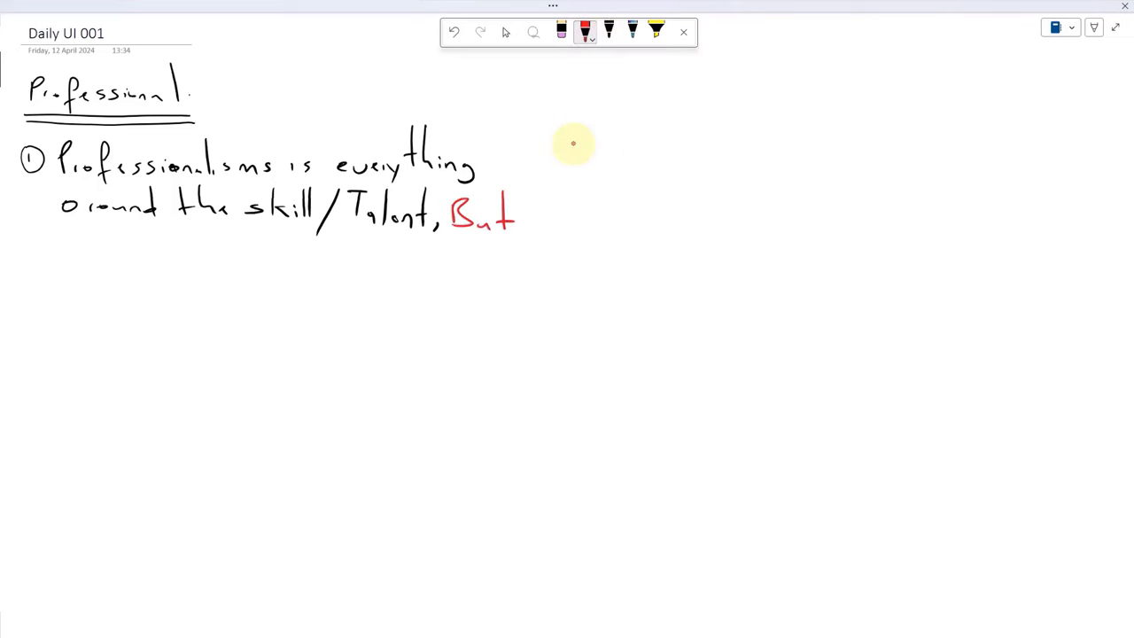
pyautogui.click(584, 32)
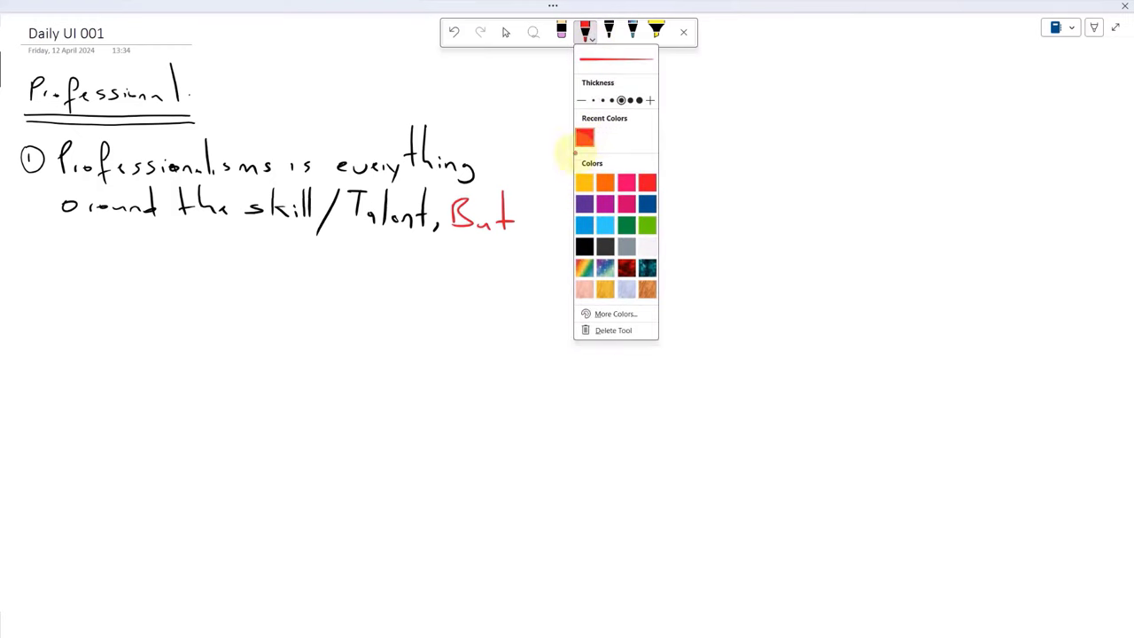
# Write 'not the skill' in red ink on a new line.
pyautogui.moveTo(50, 257)
pyautogui.mouseDown()
pyautogui.moveTo(54, 244)
pyautogui.moveTo(67, 257)
pyautogui.mouseUp()
pyautogui.moveTo(76, 254)
pyautogui.mouseDown()
pyautogui.moveTo(114, 257)
pyautogui.moveTo(121, 244)
pyautogui.moveTo(146, 259)
pyautogui.moveTo(261, 261)
pyautogui.mouseUp()
pyautogui.moveTo(271, 230); pyautogui.dragTo(271, 266)
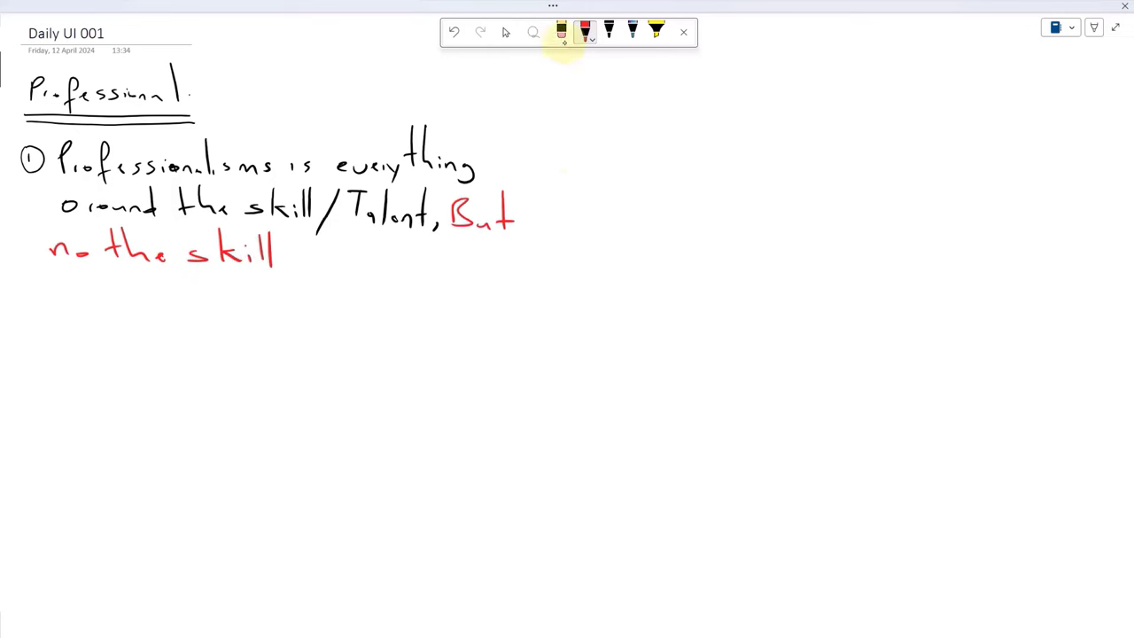
pyautogui.click(595, 40)
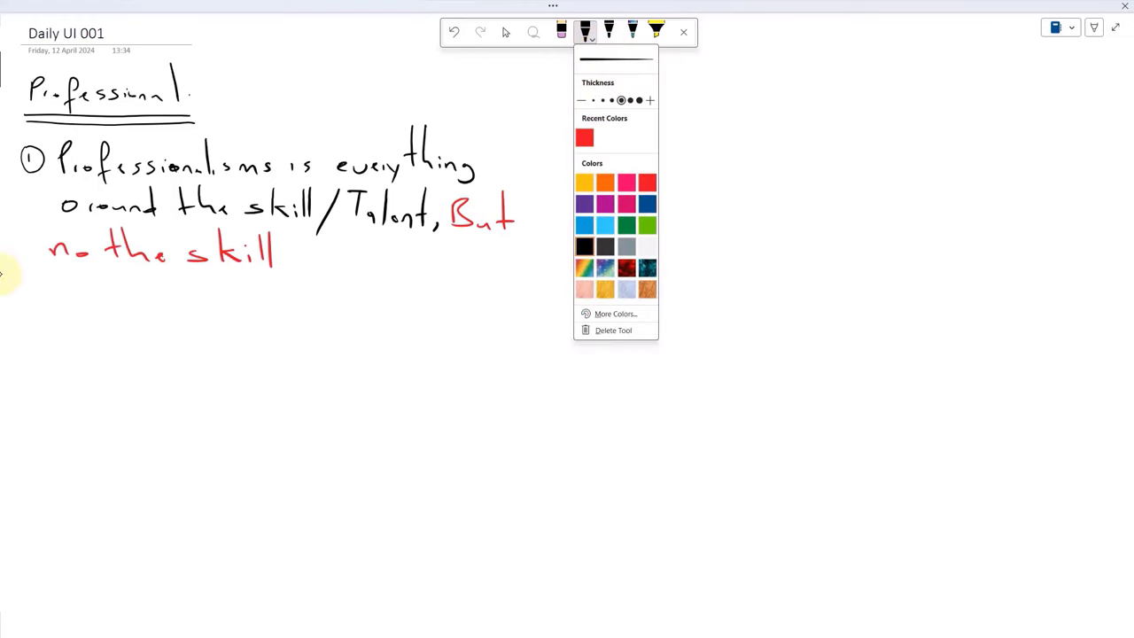
# In black ink, write '(Good Charecter)' after the red text.
pyautogui.click(2, 221)
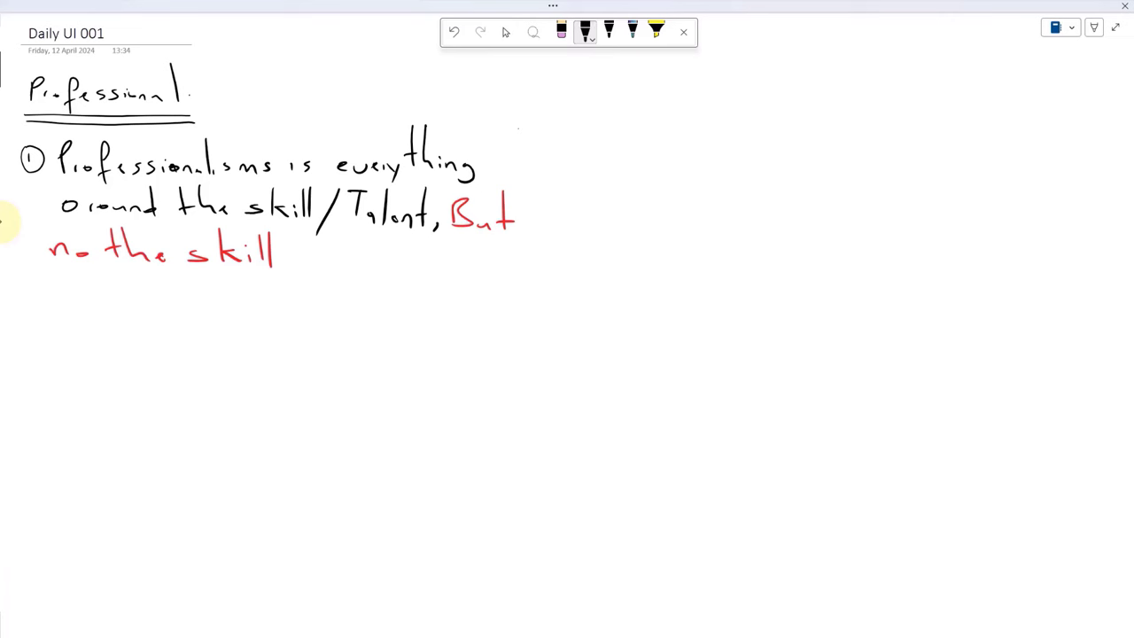
pyautogui.moveTo(316, 236); pyautogui.dragTo(314, 293)
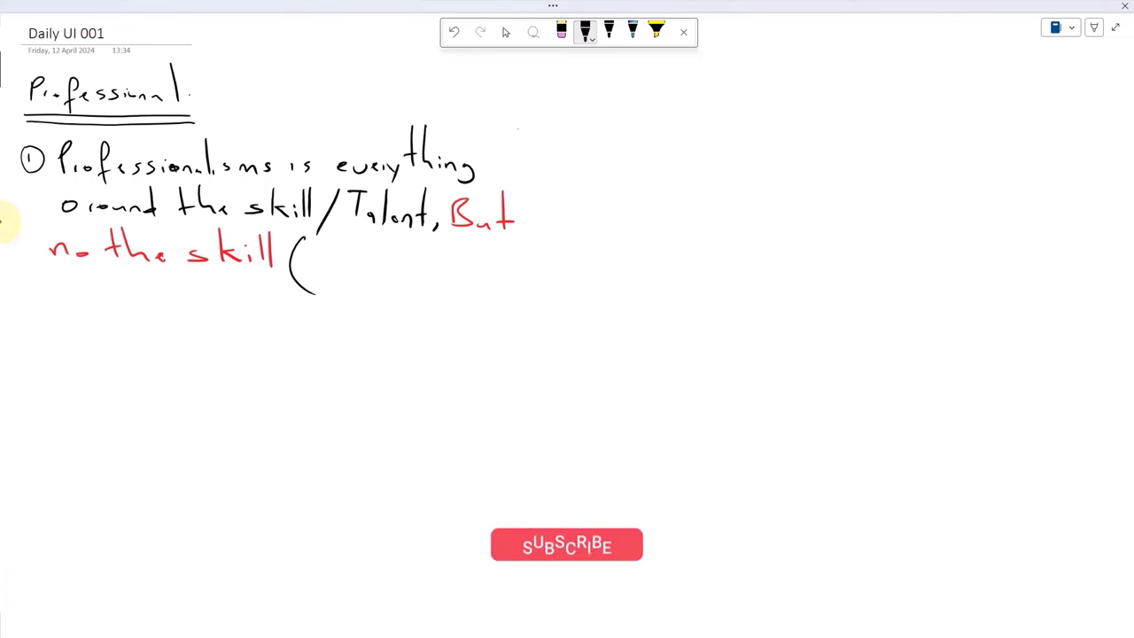
pyautogui.moveTo(330, 244)
pyautogui.mouseDown()
pyautogui.moveTo(321, 271)
pyautogui.moveTo(496, 280)
pyautogui.mouseUp()
pyautogui.moveTo(505, 228)
pyautogui.mouseDown()
pyautogui.moveTo(507, 278)
pyautogui.moveTo(531, 274)
pyautogui.moveTo(535, 292)
pyautogui.mouseUp()
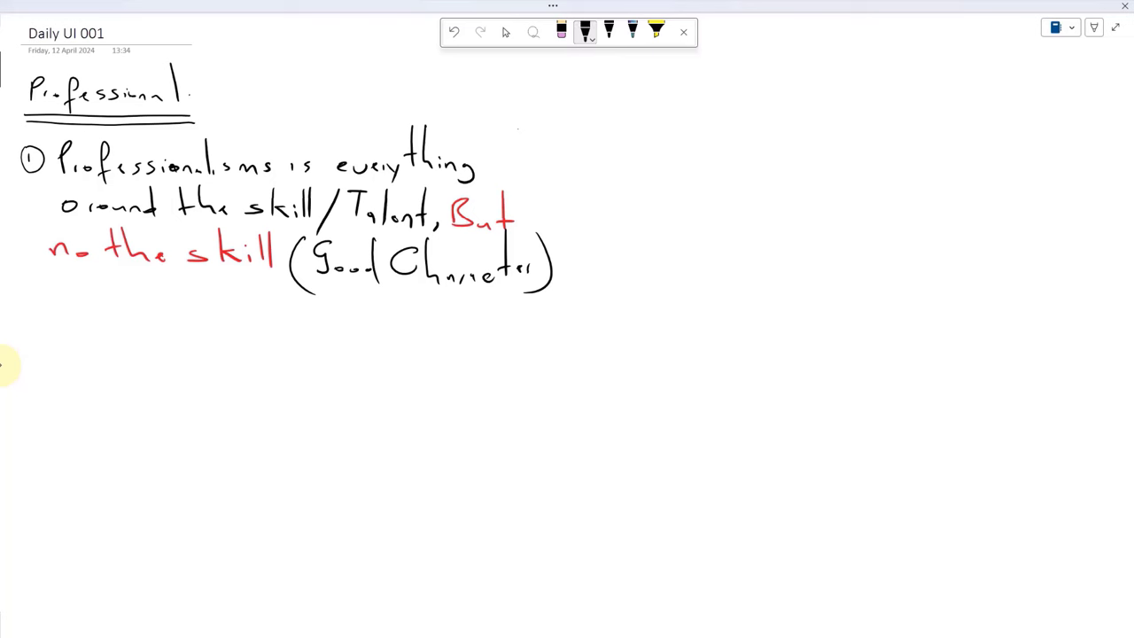
# Write '(a) Care' and draw an arrow from Good Character.
pyautogui.moveTo(81, 321)
pyautogui.mouseDown()
pyautogui.moveTo(99, 339)
pyautogui.moveTo(71, 344)
pyautogui.mouseUp()
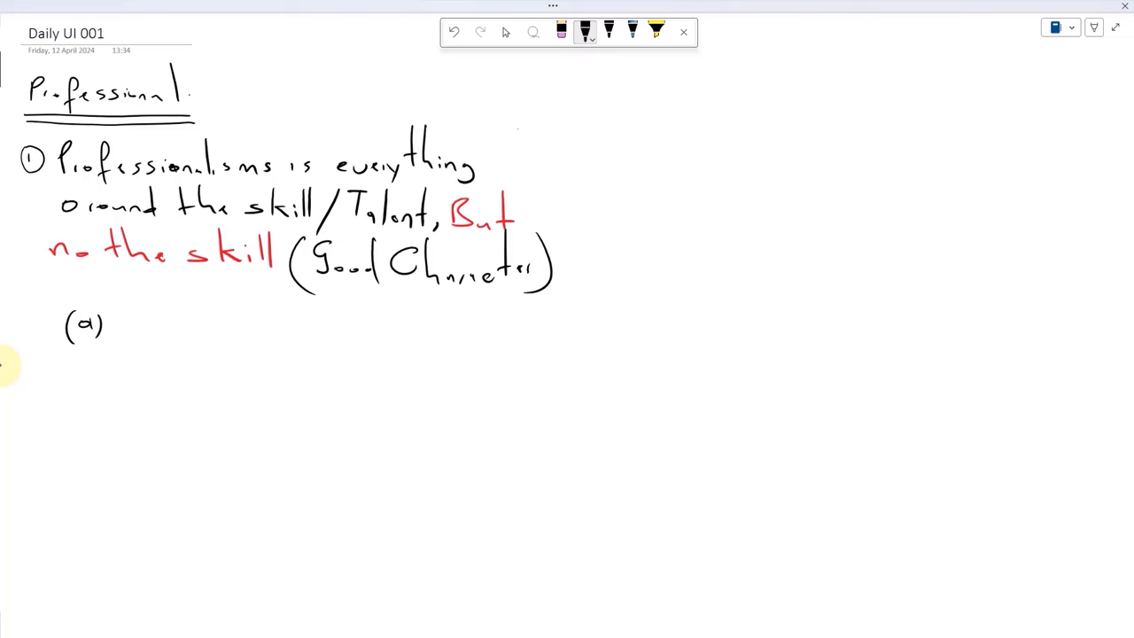
pyautogui.moveTo(291, 275)
pyautogui.mouseDown()
pyautogui.moveTo(93, 281)
pyautogui.moveTo(82, 289)
pyautogui.moveTo(93, 300)
pyautogui.moveTo(74, 285)
pyautogui.mouseUp()
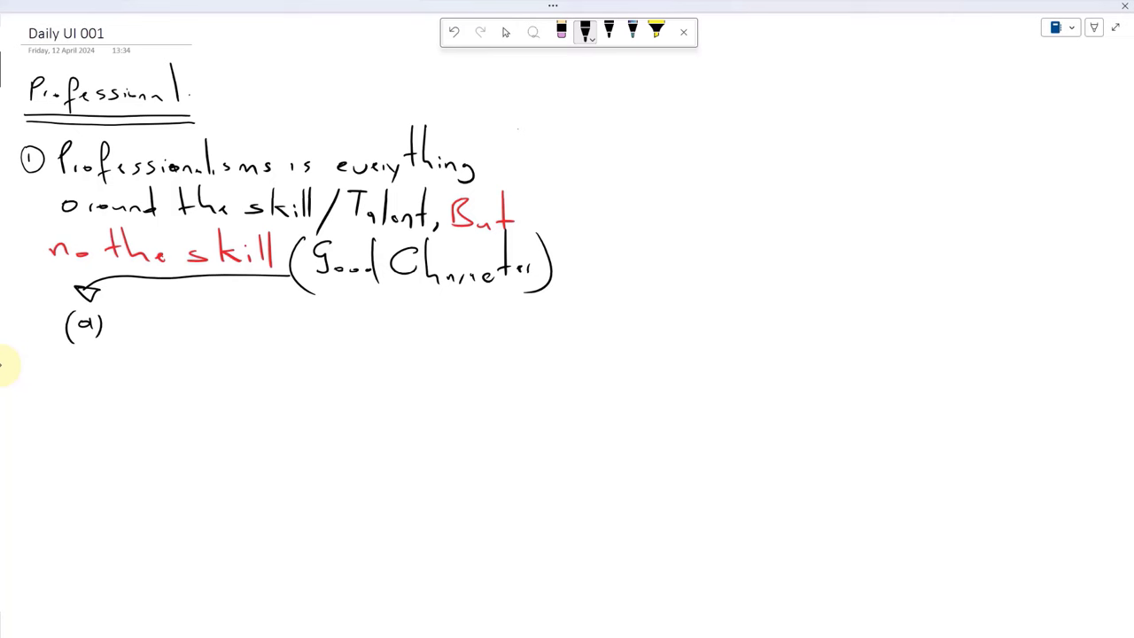
pyautogui.moveTo(149, 306)
pyautogui.mouseDown()
pyautogui.moveTo(149, 336)
pyautogui.moveTo(177, 326)
pyautogui.mouseUp()
pyautogui.moveTo(191, 329); pyautogui.dragTo(201, 333)
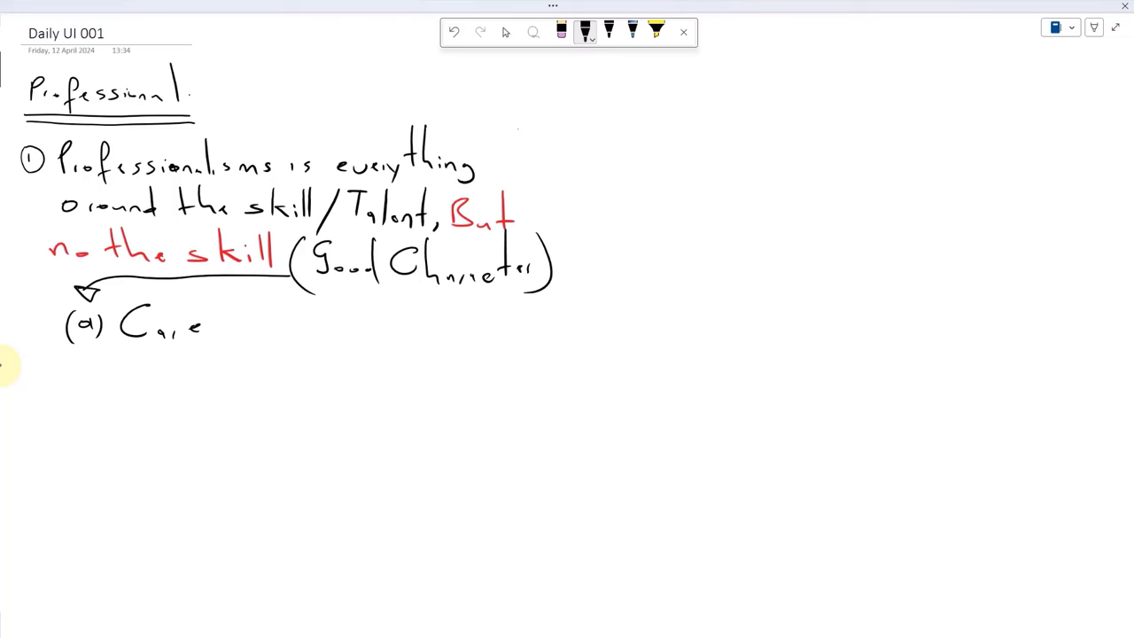
# Write '(2) Understanding', then start a wavy arrow labelled Skill at bottom right.
pyautogui.moveTo(78, 369)
pyautogui.mouseDown()
pyautogui.moveTo(71, 384)
pyautogui.moveTo(124, 383)
pyautogui.moveTo(141, 357)
pyautogui.moveTo(164, 383)
pyautogui.moveTo(210, 376)
pyautogui.moveTo(214, 386)
pyautogui.mouseUp()
pyautogui.moveTo(238, 342)
pyautogui.mouseDown()
pyautogui.moveTo(240, 385)
pyautogui.moveTo(250, 388)
pyautogui.mouseUp()
pyautogui.moveTo(230, 367); pyautogui.dragTo(244, 365)
pyautogui.moveTo(256, 388); pyautogui.dragTo(275, 388)
pyautogui.moveTo(284, 346)
pyautogui.mouseDown()
pyautogui.moveTo(284, 390)
pyautogui.moveTo(317, 386)
pyautogui.mouseUp()
pyautogui.moveTo(330, 381); pyautogui.dragTo(317, 403)
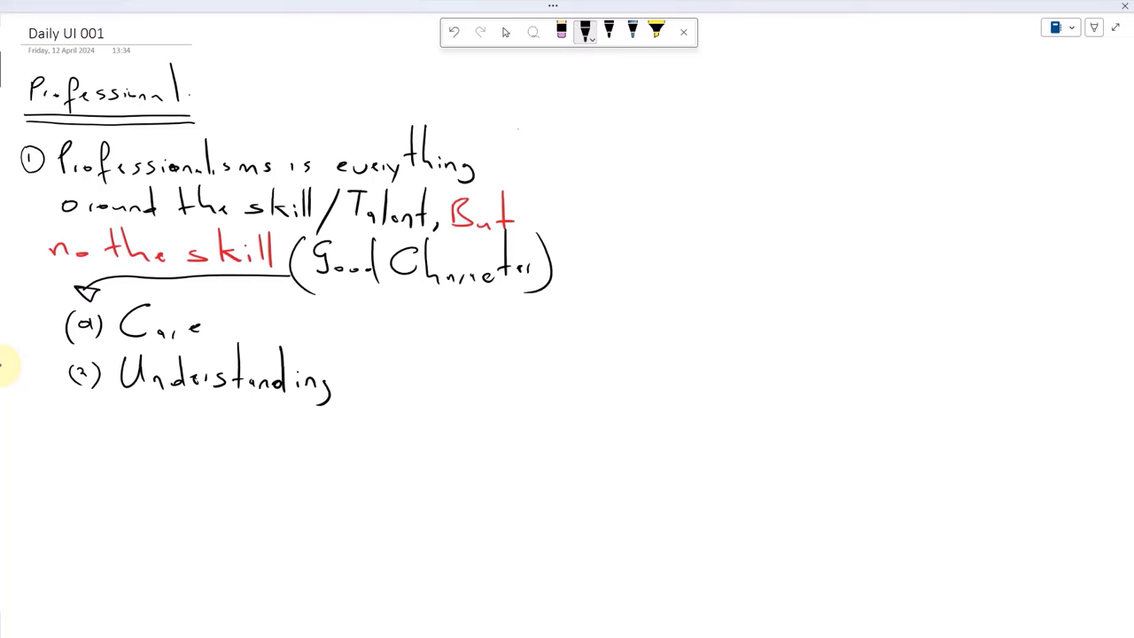
pyautogui.moveTo(829, 595)
pyautogui.mouseDown()
pyautogui.moveTo(818, 614)
pyautogui.moveTo(857, 613)
pyautogui.mouseUp()
pyautogui.moveTo(867, 591)
pyautogui.mouseDown()
pyautogui.moveTo(873, 613)
pyautogui.moveTo(856, 549)
pyautogui.moveTo(846, 176)
pyautogui.mouseUp()
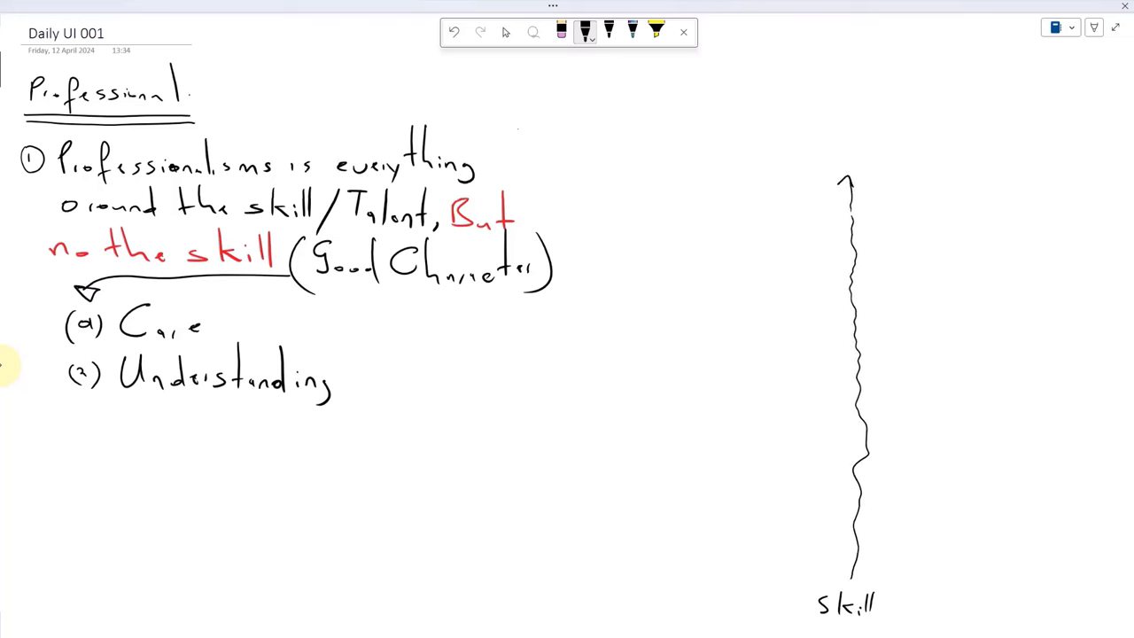
# Sketch a ground line, a sun with rays, a flower and wind lines above the arrow.
pyautogui.moveTo(804, 218); pyautogui.dragTo(1031, 229)
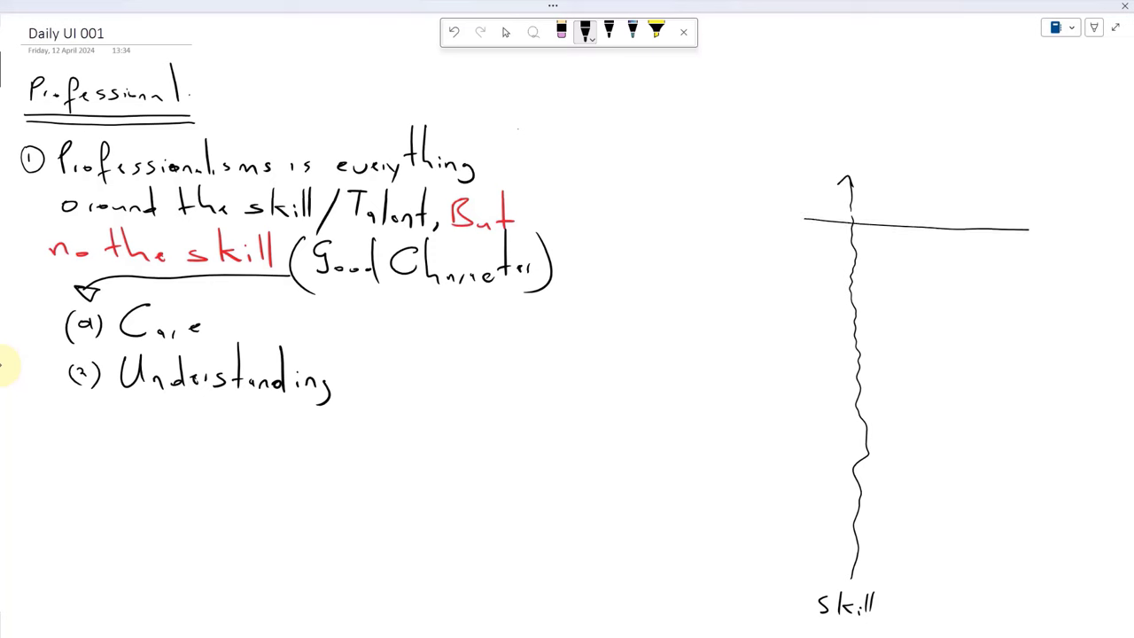
pyautogui.moveTo(1002, 77)
pyautogui.mouseDown()
pyautogui.moveTo(979, 87)
pyautogui.moveTo(987, 117)
pyautogui.moveTo(1030, 117)
pyautogui.mouseUp()
pyautogui.moveTo(1040, 104); pyautogui.dragTo(1048, 116)
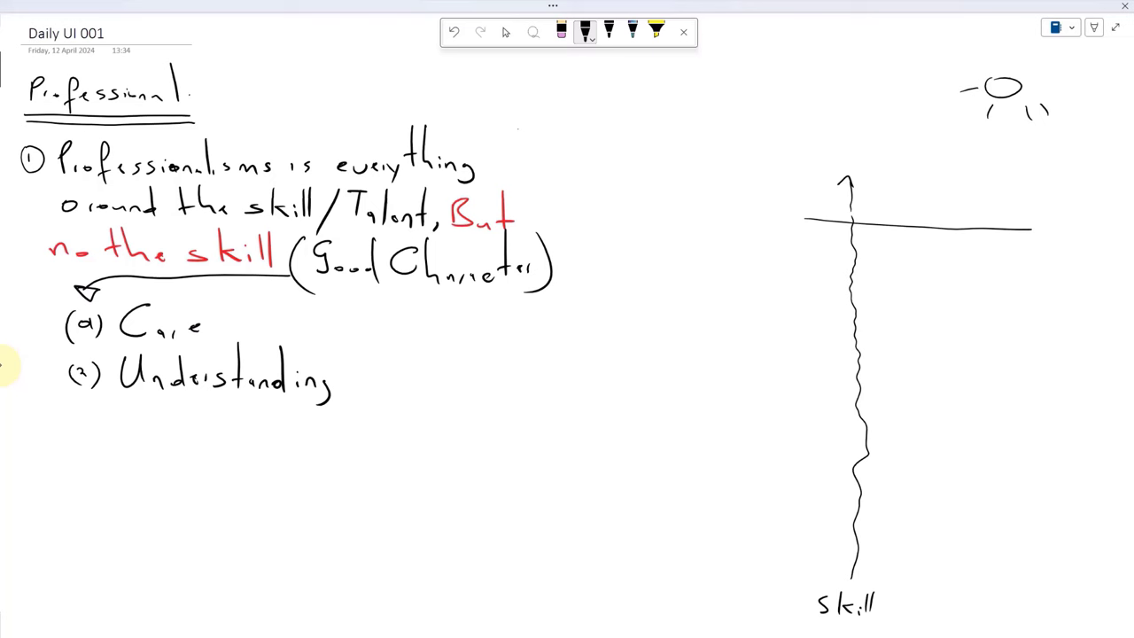
pyautogui.moveTo(905, 169)
pyautogui.mouseDown()
pyautogui.moveTo(889, 171)
pyautogui.moveTo(913, 192)
pyautogui.moveTo(921, 174)
pyautogui.moveTo(901, 227)
pyautogui.moveTo(937, 203)
pyautogui.moveTo(905, 212)
pyautogui.moveTo(861, 200)
pyautogui.moveTo(898, 214)
pyautogui.mouseUp()
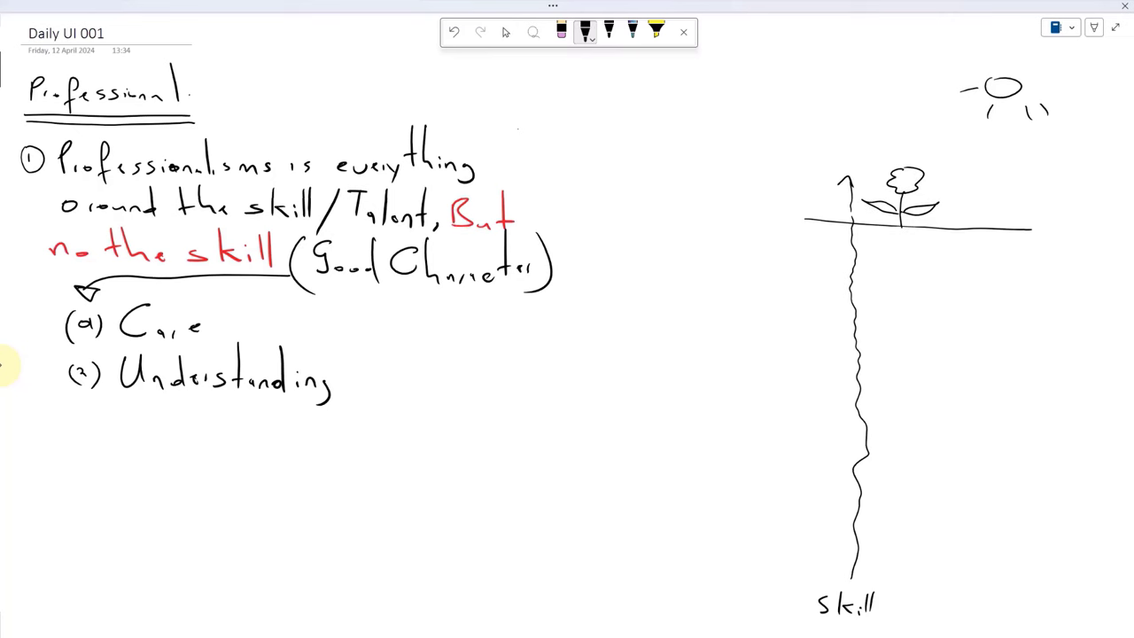
pyautogui.moveTo(843, 89)
pyautogui.mouseDown()
pyautogui.moveTo(929, 69)
pyautogui.moveTo(932, 89)
pyautogui.mouseUp()
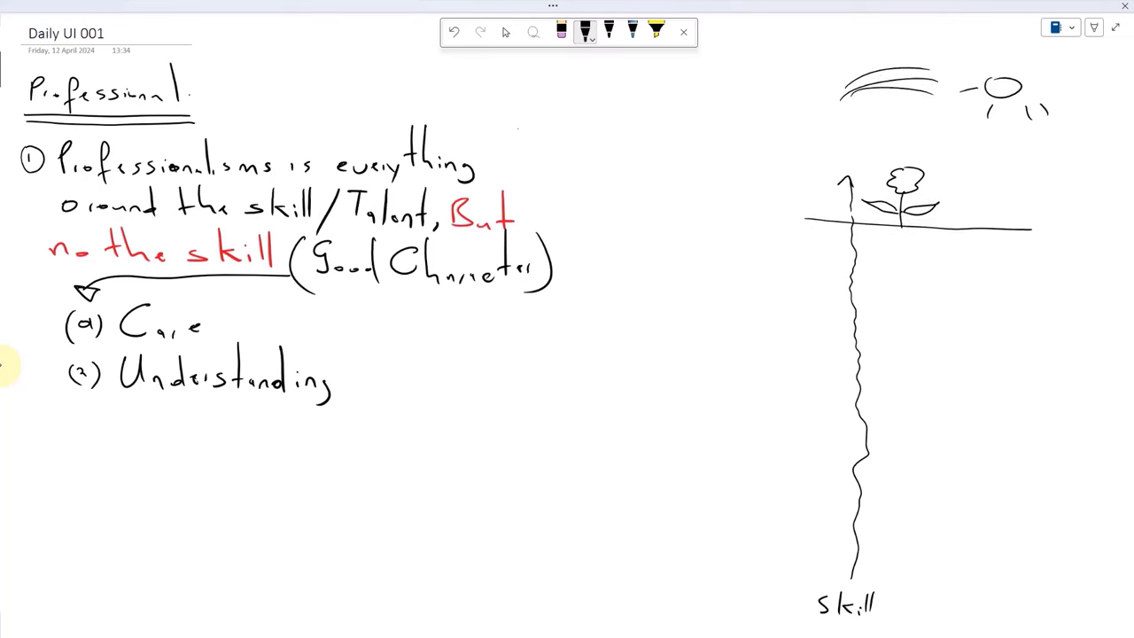
pyautogui.moveTo(868, 75); pyautogui.dragTo(928, 68)
# Add grass and roots, box the Skill label, and draw a face in the flower.
pyautogui.moveTo(840, 216)
pyautogui.mouseDown()
pyautogui.moveTo(965, 229)
pyautogui.moveTo(895, 269)
pyautogui.moveTo(898, 593)
pyautogui.moveTo(888, 615)
pyautogui.moveTo(913, 604)
pyautogui.mouseUp()
pyautogui.moveTo(893, 544); pyautogui.dragTo(907, 537)
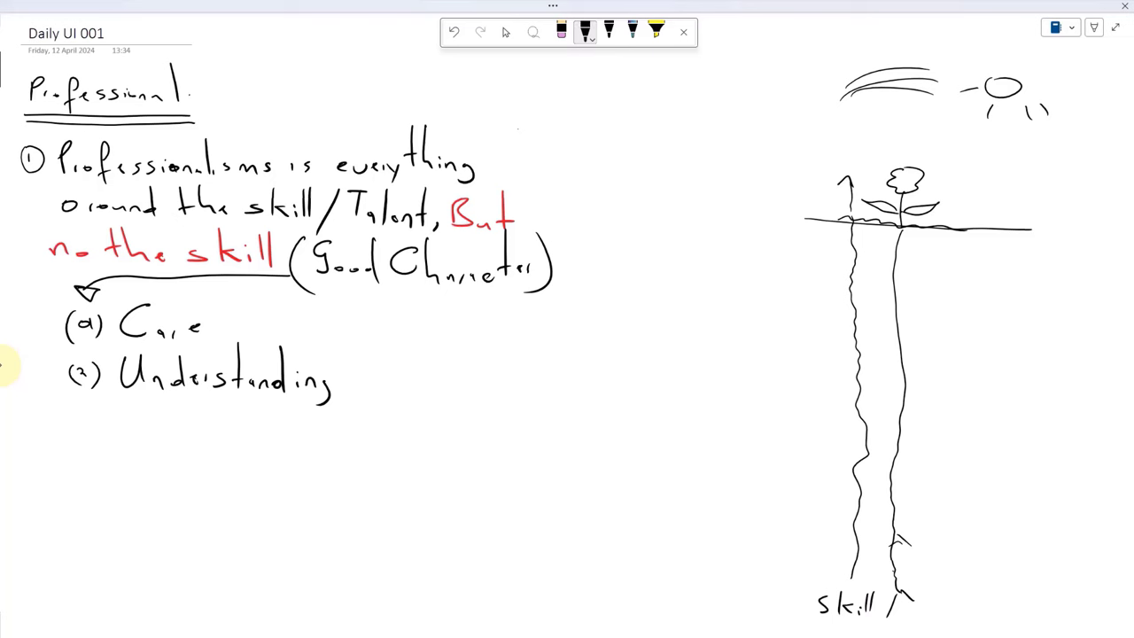
pyautogui.moveTo(808, 581)
pyautogui.mouseDown()
pyautogui.moveTo(917, 597)
pyautogui.moveTo(868, 627)
pyautogui.moveTo(806, 618)
pyautogui.mouseUp()
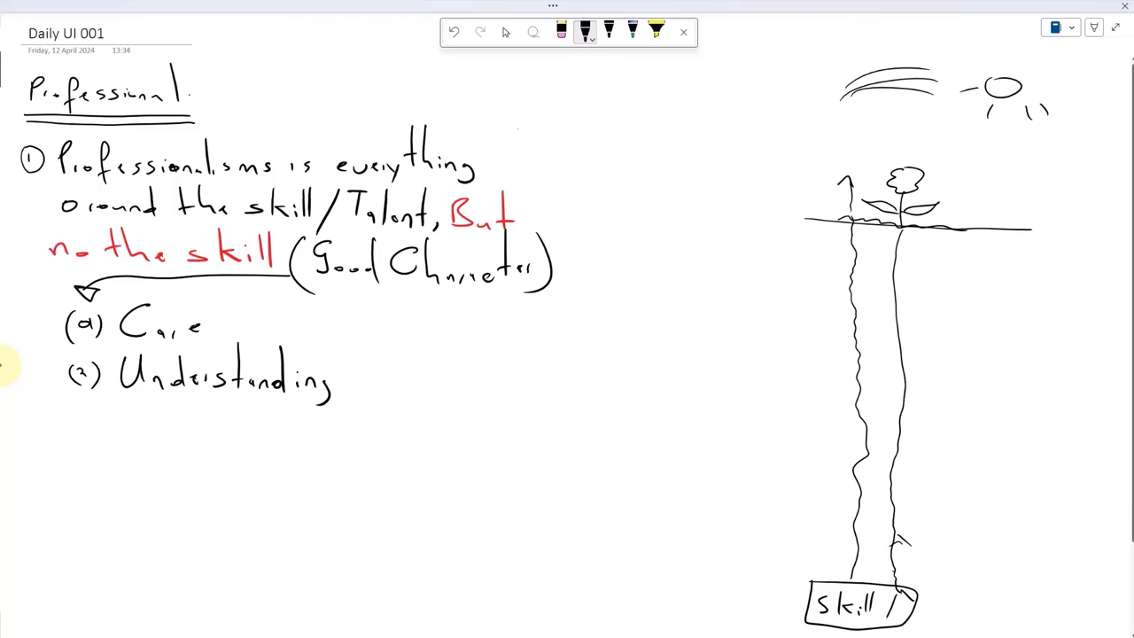
pyautogui.moveTo(899, 176); pyautogui.dragTo(908, 180)
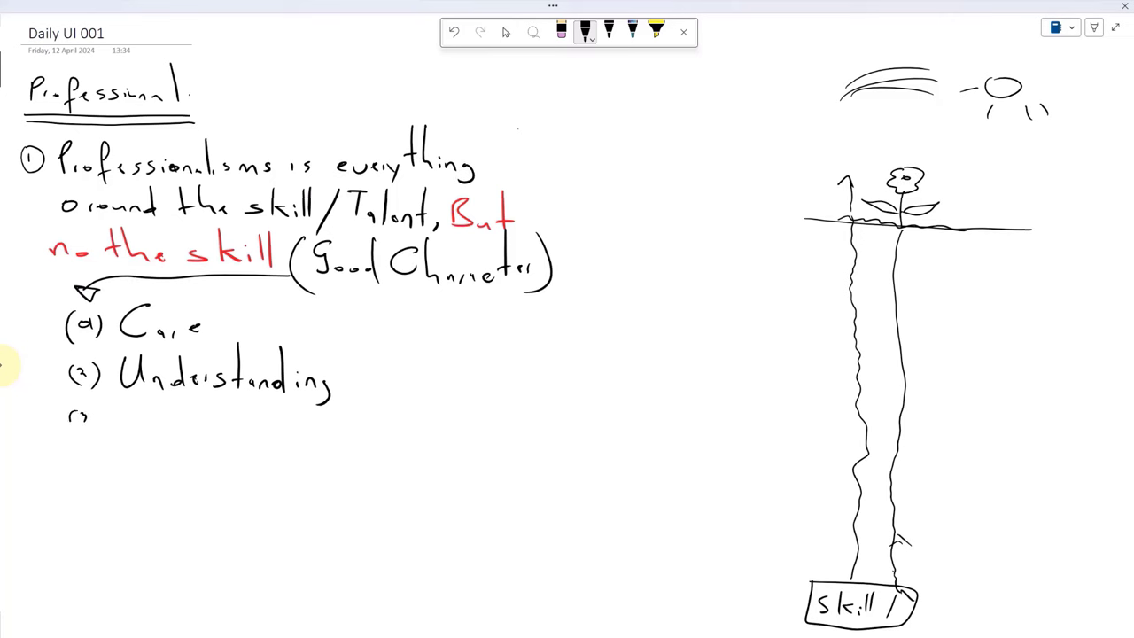
# Handwrite the third list marker '3' and the word 'listens'.
pyautogui.moveTo(82, 409); pyautogui.dragTo(80, 411)
pyautogui.moveTo(125, 404)
pyautogui.mouseDown()
pyautogui.moveTo(126, 434)
pyautogui.moveTo(139, 434)
pyautogui.mouseUp()
pyautogui.moveTo(152, 423)
pyautogui.mouseDown()
pyautogui.moveTo(145, 436)
pyautogui.moveTo(197, 433)
pyautogui.mouseUp()
pyautogui.moveTo(205, 426)
pyautogui.mouseDown()
pyautogui.moveTo(199, 435)
pyautogui.moveTo(226, 430)
pyautogui.moveTo(228, 441)
pyautogui.mouseUp()
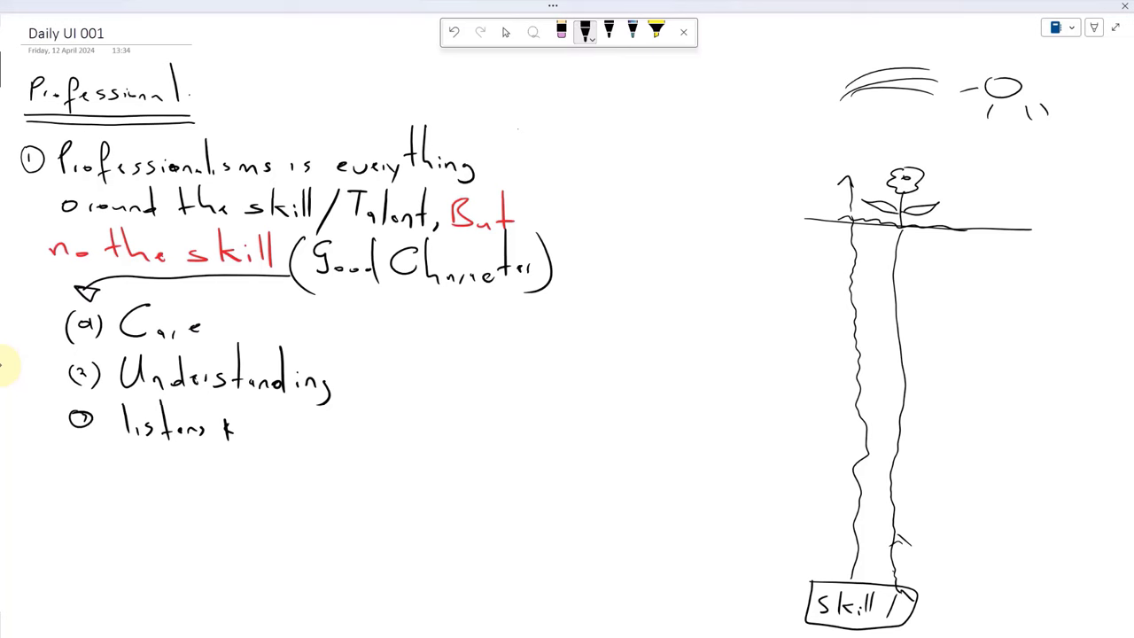
# Complete the item with '& FeedBack' and write the 'UxUI' heading below the list.
pyautogui.moveTo(251, 413); pyautogui.dragTo(252, 437)
pyautogui.moveTo(250, 412)
pyautogui.mouseDown()
pyautogui.moveTo(263, 410)
pyautogui.moveTo(261, 423)
pyautogui.mouseUp()
pyautogui.moveTo(273, 430); pyautogui.dragTo(301, 437)
pyautogui.moveTo(308, 405)
pyautogui.mouseDown()
pyautogui.moveTo(307, 438)
pyautogui.moveTo(330, 438)
pyautogui.mouseUp()
pyautogui.click(334, 434)
pyautogui.moveTo(348, 431)
pyautogui.mouseDown()
pyautogui.moveTo(342, 440)
pyautogui.moveTo(354, 438)
pyautogui.mouseUp()
pyautogui.moveTo(362, 423); pyautogui.dragTo(364, 439)
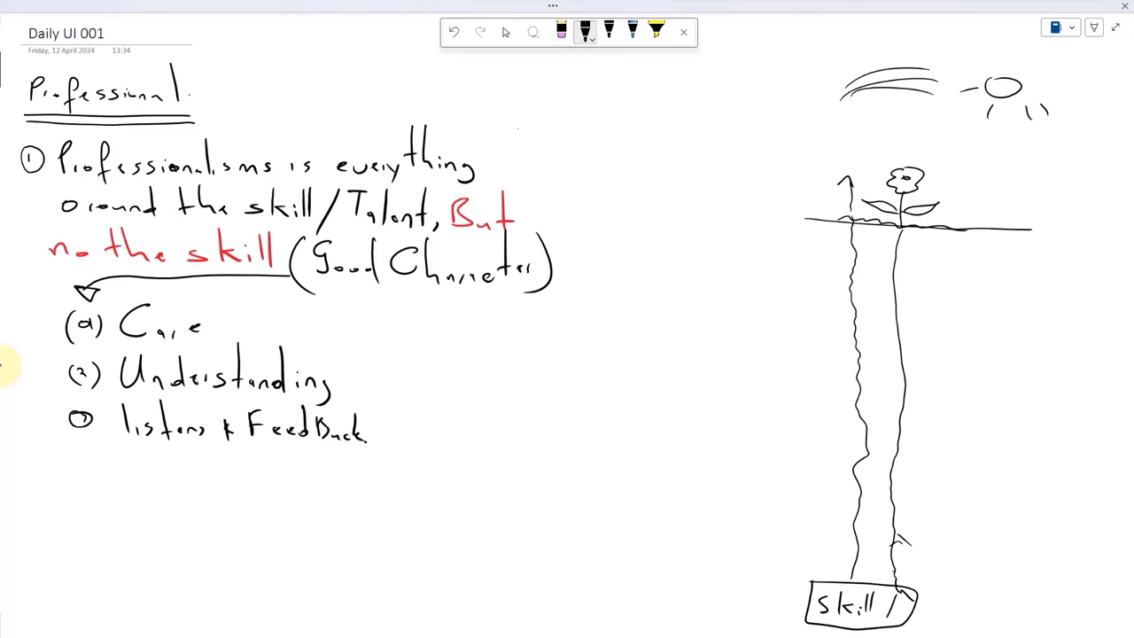
pyautogui.moveTo(69, 479)
pyautogui.mouseDown()
pyautogui.moveTo(83, 501)
pyautogui.moveTo(91, 476)
pyautogui.moveTo(117, 501)
pyautogui.moveTo(108, 508)
pyautogui.moveTo(199, 486)
pyautogui.mouseUp()
pyautogui.moveTo(189, 485)
pyautogui.mouseDown()
pyautogui.moveTo(188, 510)
pyautogui.moveTo(202, 508)
pyautogui.mouseUp()
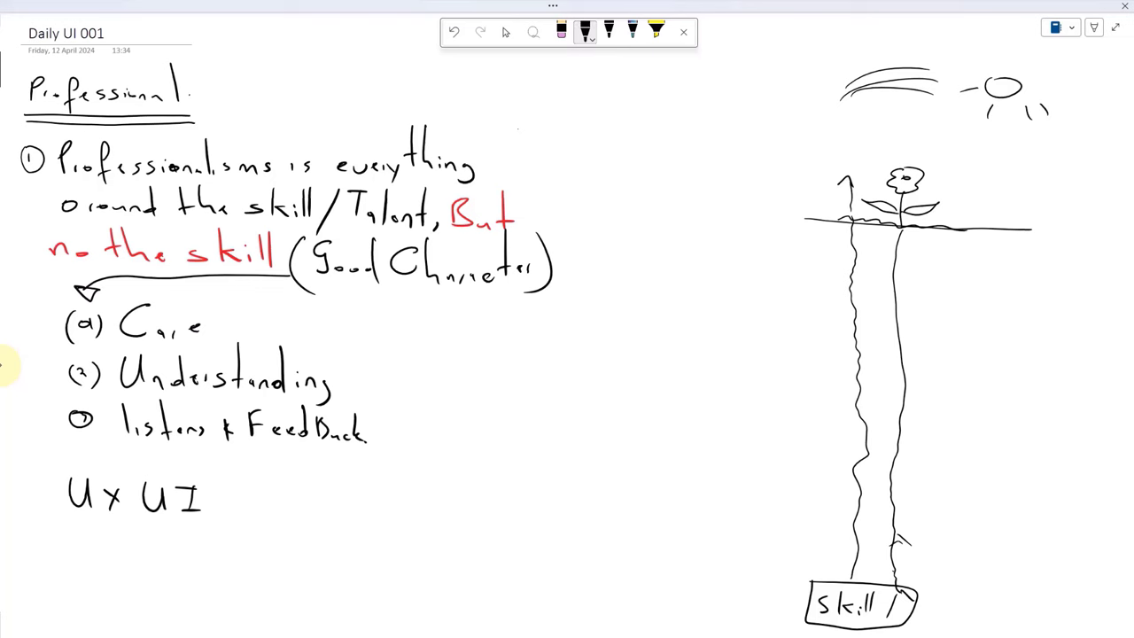
# Sketch a phone screen titled 'Su' with two input fields and a button.
pyautogui.moveTo(627, 101)
pyautogui.mouseDown()
pyautogui.moveTo(719, 112)
pyautogui.moveTo(726, 264)
pyautogui.moveTo(624, 260)
pyautogui.moveTo(625, 105)
pyautogui.moveTo(634, 101)
pyautogui.moveTo(647, 139)
pyautogui.mouseUp()
pyautogui.moveTo(670, 131); pyautogui.dragTo(682, 133)
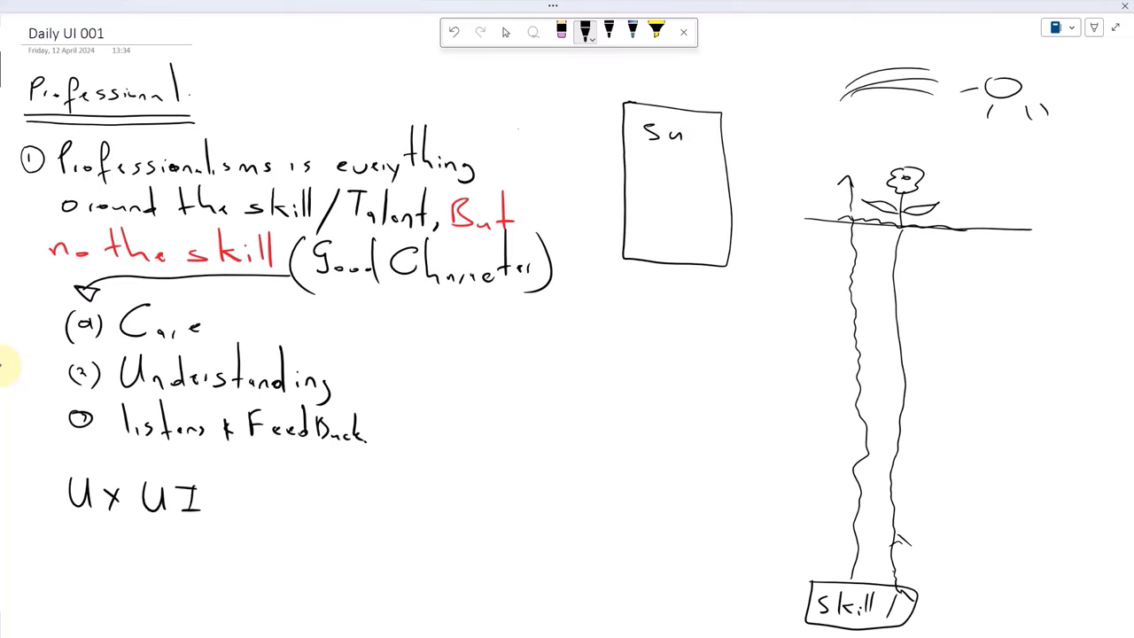
pyautogui.moveTo(636, 162)
pyautogui.mouseDown()
pyautogui.moveTo(700, 168)
pyautogui.moveTo(639, 188)
pyautogui.moveTo(636, 175)
pyautogui.moveTo(701, 212)
pyautogui.moveTo(637, 221)
pyautogui.moveTo(638, 203)
pyautogui.moveTo(703, 233)
pyautogui.moveTo(675, 255)
pyautogui.mouseUp()
pyautogui.moveTo(675, 255)
pyautogui.mouseDown()
pyautogui.moveTo(650, 237)
pyautogui.moveTo(668, 250)
pyautogui.moveTo(700, 241)
pyautogui.moveTo(671, 248)
pyautogui.mouseUp()
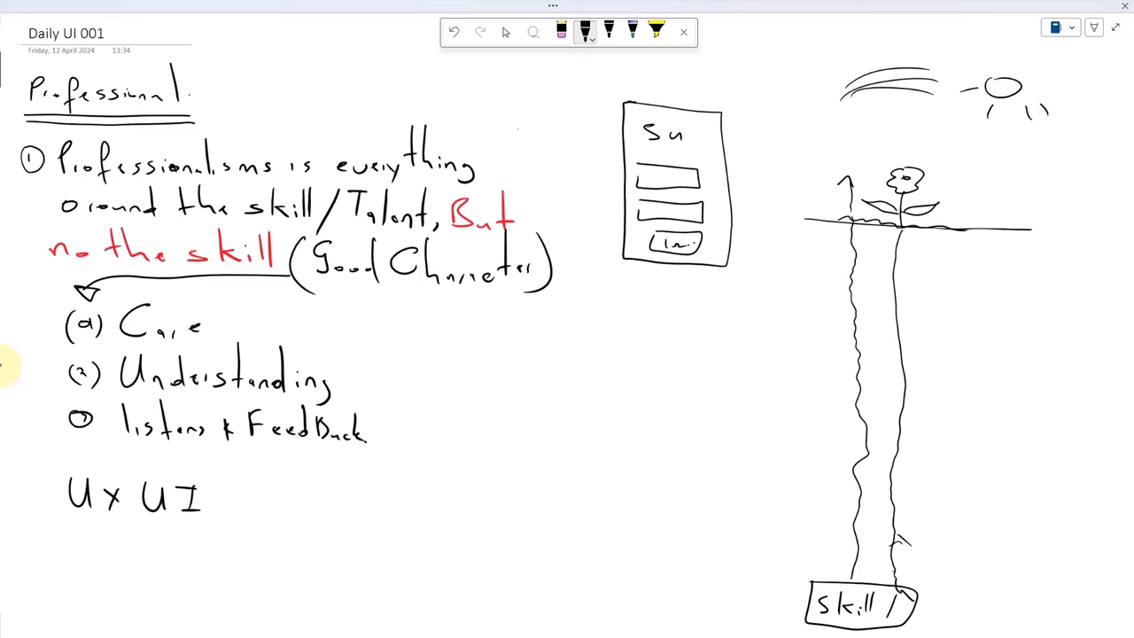
# Write and underline the label 'F.S' above the screen sketch.
pyautogui.moveTo(628, 69)
pyautogui.mouseDown()
pyautogui.moveTo(629, 92)
pyautogui.moveTo(648, 64)
pyautogui.mouseUp()
pyautogui.moveTo(629, 79)
pyautogui.mouseDown()
pyautogui.moveTo(679, 78)
pyautogui.moveTo(668, 88)
pyautogui.moveTo(717, 99)
pyautogui.mouseUp()
pyautogui.click(657, 84)
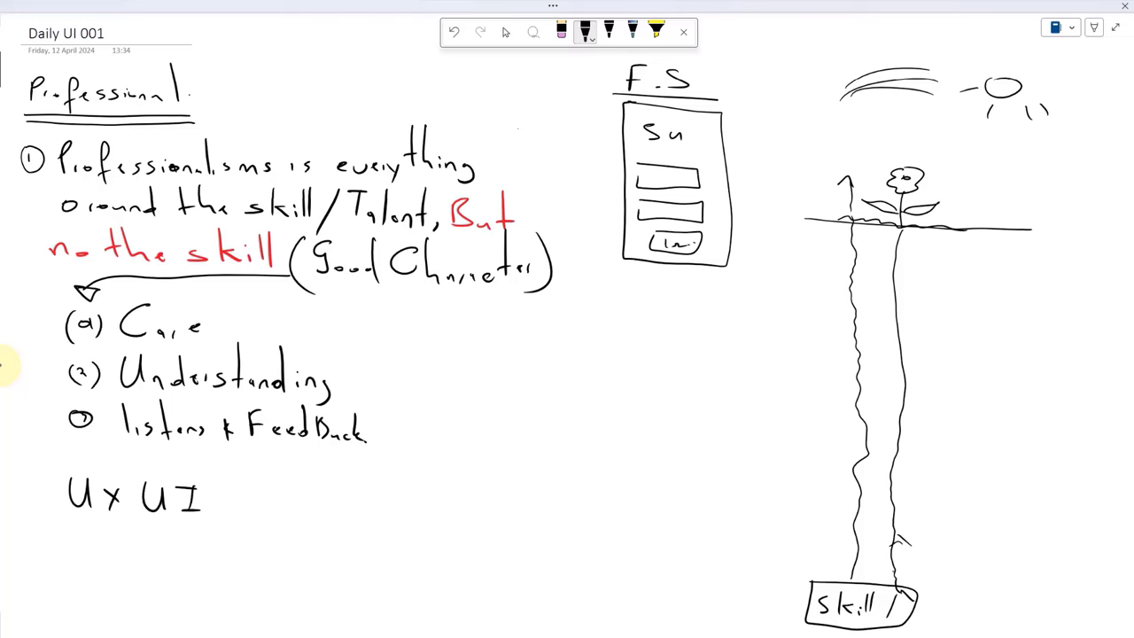
# Write '= love' after F.S with short likeability notes beside it.
pyautogui.moveTo(705, 77); pyautogui.dragTo(771, 76)
pyautogui.moveTo(780, 80); pyautogui.dragTo(788, 78)
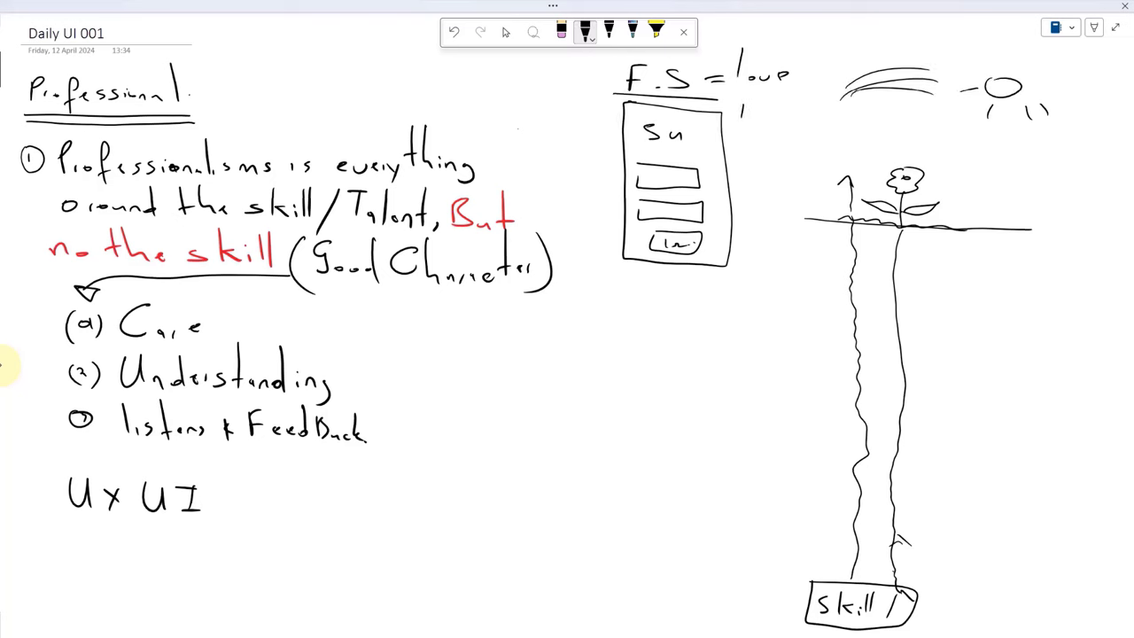
pyautogui.moveTo(743, 103)
pyautogui.mouseDown()
pyautogui.moveTo(742, 116)
pyautogui.moveTo(754, 111)
pyautogui.mouseUp()
pyautogui.moveTo(763, 108)
pyautogui.mouseDown()
pyautogui.moveTo(791, 115)
pyautogui.moveTo(743, 146)
pyautogui.mouseUp()
pyautogui.moveTo(753, 142); pyautogui.dragTo(772, 131)
pyautogui.moveTo(780, 135); pyautogui.dragTo(795, 140)
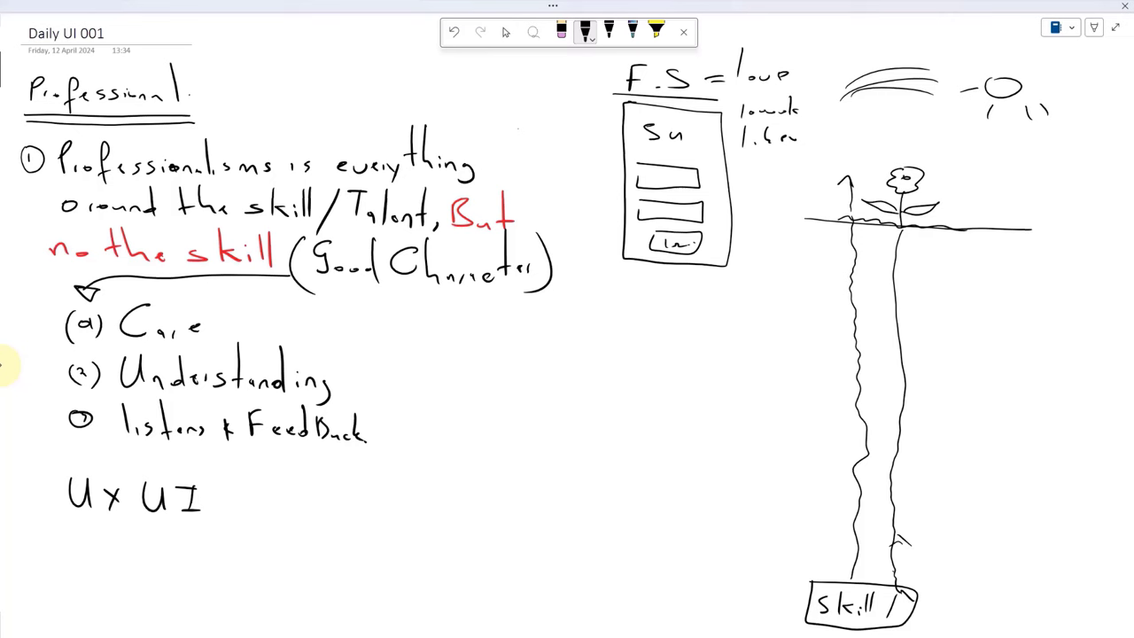
# Handwrite 'Form/function' below the screen sketch.
pyautogui.moveTo(627, 299)
pyautogui.mouseDown()
pyautogui.moveTo(627, 331)
pyautogui.moveTo(643, 300)
pyautogui.moveTo(637, 315)
pyautogui.mouseUp()
pyautogui.moveTo(646, 319); pyautogui.dragTo(675, 329)
pyautogui.moveTo(706, 290)
pyautogui.mouseDown()
pyautogui.moveTo(680, 361)
pyautogui.moveTo(734, 299)
pyautogui.moveTo(737, 335)
pyautogui.moveTo(752, 335)
pyautogui.mouseUp()
pyautogui.moveTo(772, 286)
pyautogui.mouseDown()
pyautogui.moveTo(769, 336)
pyautogui.moveTo(803, 328)
pyautogui.mouseUp()
pyautogui.moveTo(809, 294); pyautogui.dragTo(807, 335)
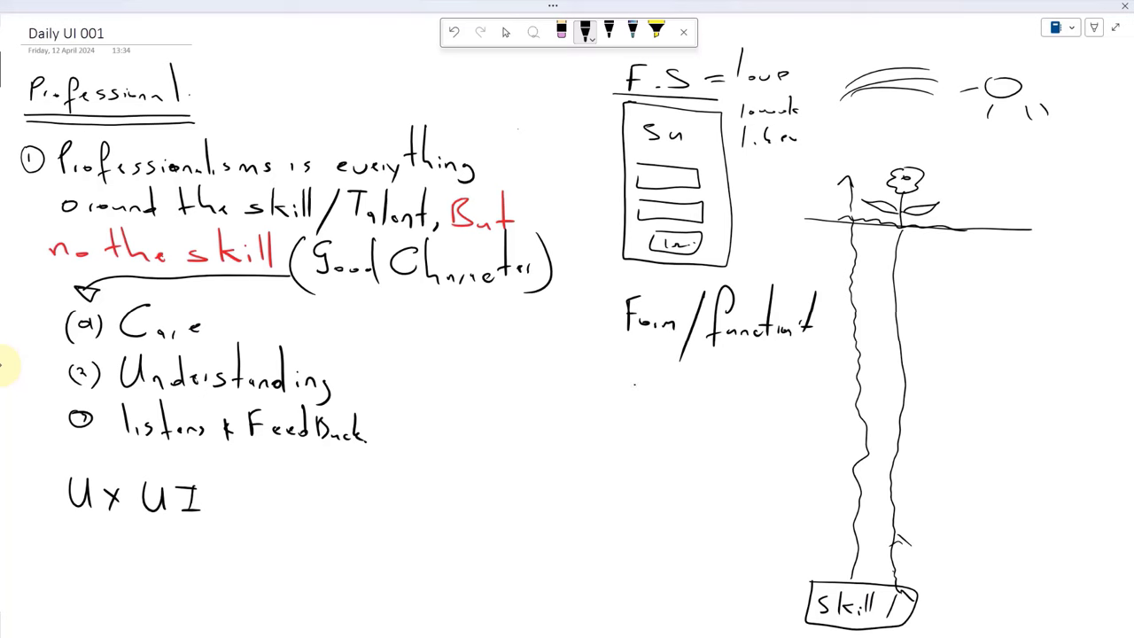
# Write 'UI's' beneath Form/function and switch the pen ink to red.
pyautogui.moveTo(632, 381); pyautogui.dragTo(689, 380)
pyautogui.moveTo(680, 381)
pyautogui.mouseDown()
pyautogui.moveTo(680, 409)
pyautogui.moveTo(707, 396)
pyautogui.moveTo(711, 405)
pyautogui.mouseUp()
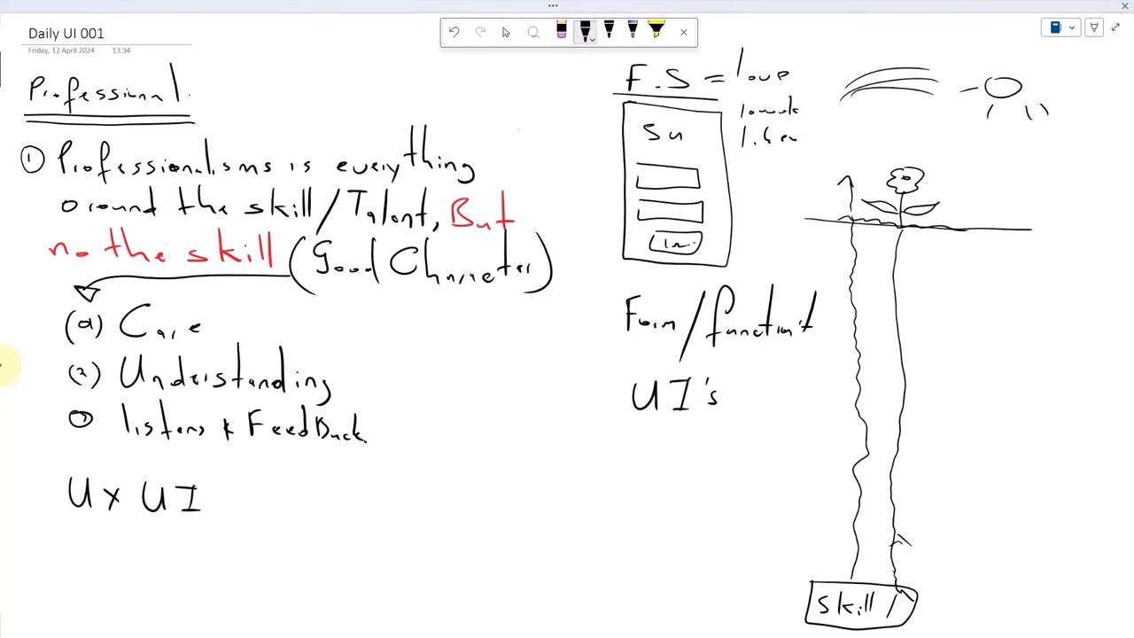
pyautogui.click(585, 31)
pyautogui.click(646, 181)
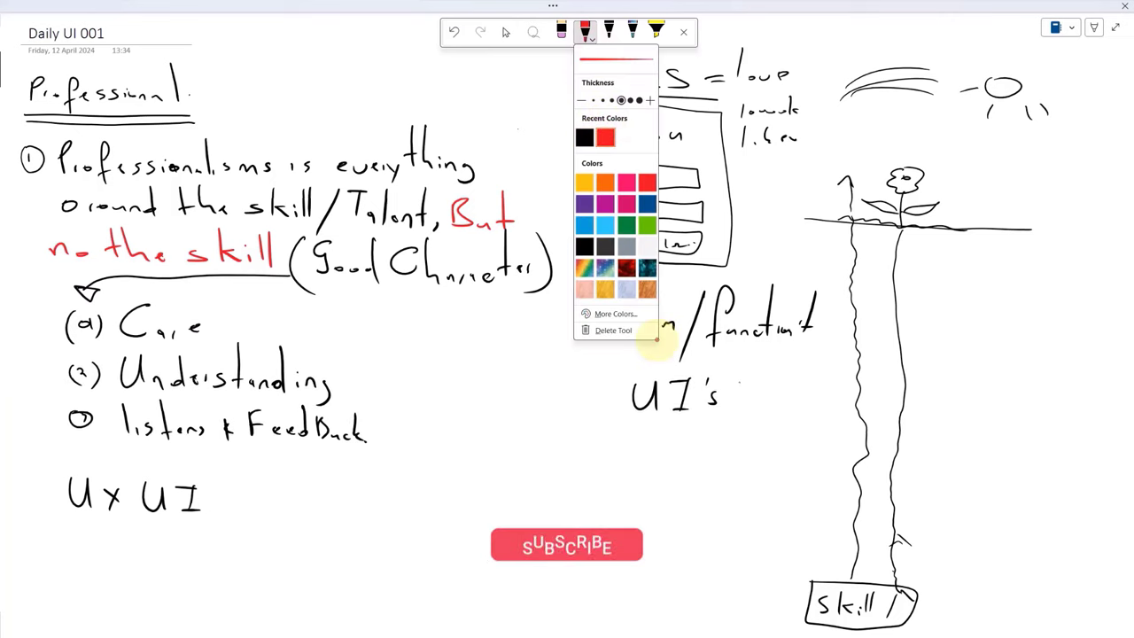
# Draw a red X beside 'UI's', then set the pen back to black.
pyautogui.moveTo(736, 383); pyautogui.dragTo(768, 413)
pyautogui.moveTo(768, 382); pyautogui.dragTo(735, 414)
pyautogui.click(584, 31)
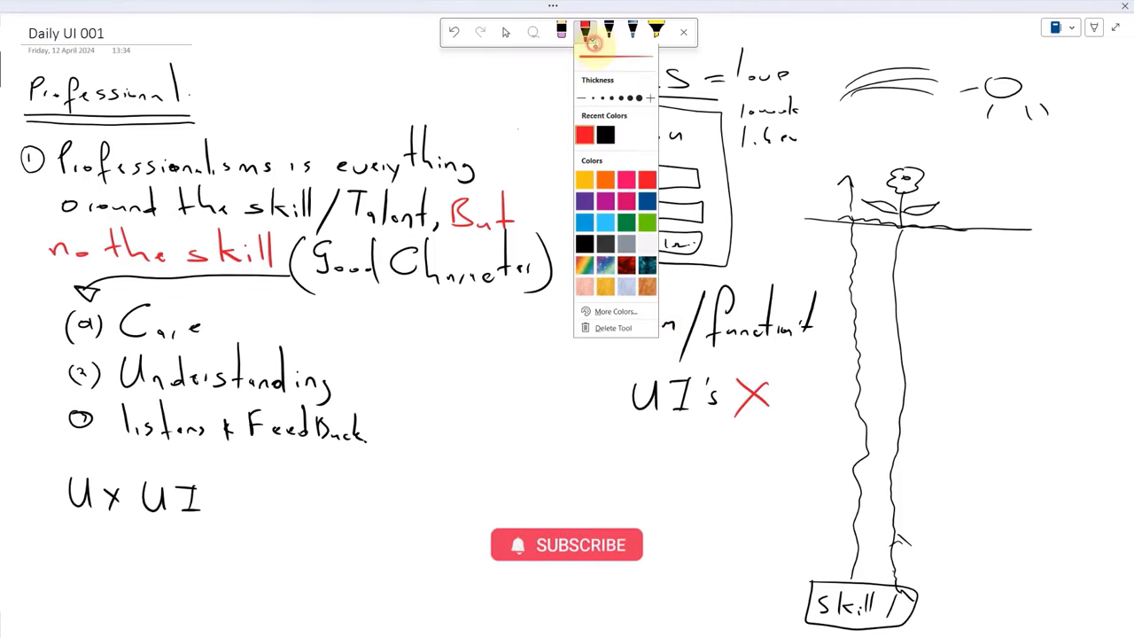
pyautogui.click(583, 247)
# Start a numbered list below UI's with '1. Functional/' and '2.'.
pyautogui.moveTo(631, 462); pyautogui.dragTo(661, 478)
pyautogui.moveTo(660, 449)
pyautogui.mouseDown()
pyautogui.moveTo(676, 472)
pyautogui.moveTo(709, 479)
pyautogui.mouseUp()
pyautogui.moveTo(717, 437)
pyautogui.mouseDown()
pyautogui.moveTo(719, 474)
pyautogui.moveTo(753, 476)
pyautogui.mouseUp()
pyautogui.moveTo(766, 442); pyautogui.dragTo(760, 480)
pyautogui.moveTo(631, 502); pyautogui.dragTo(639, 511)
pyautogui.click(644, 511)
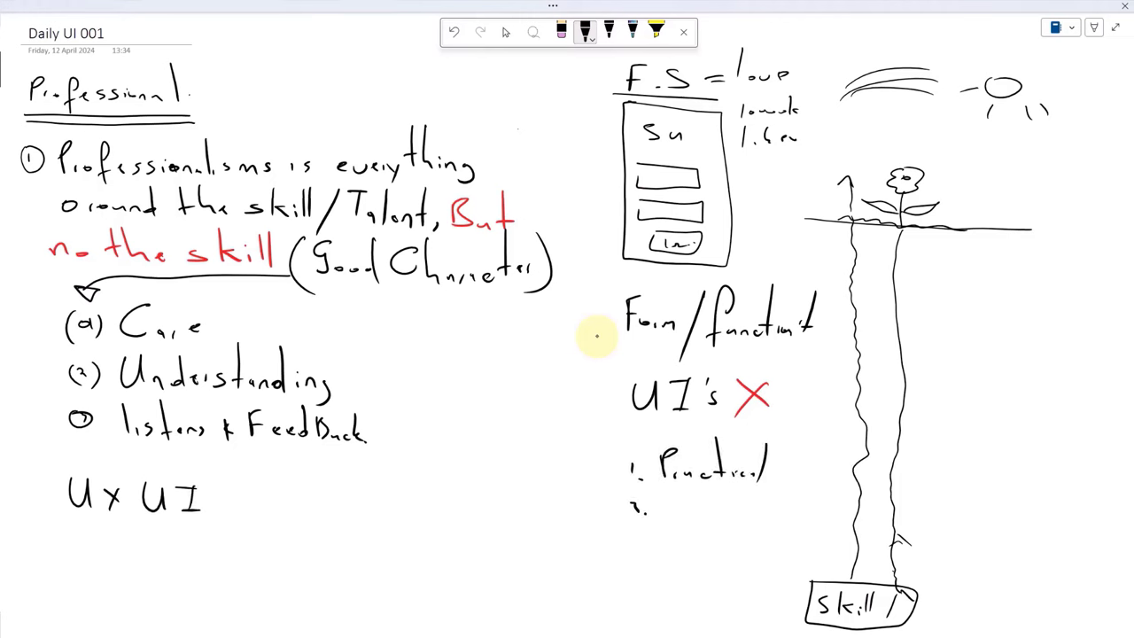
pyautogui.moveTo(783, 441); pyautogui.dragTo(780, 484)
pyautogui.click(791, 474)
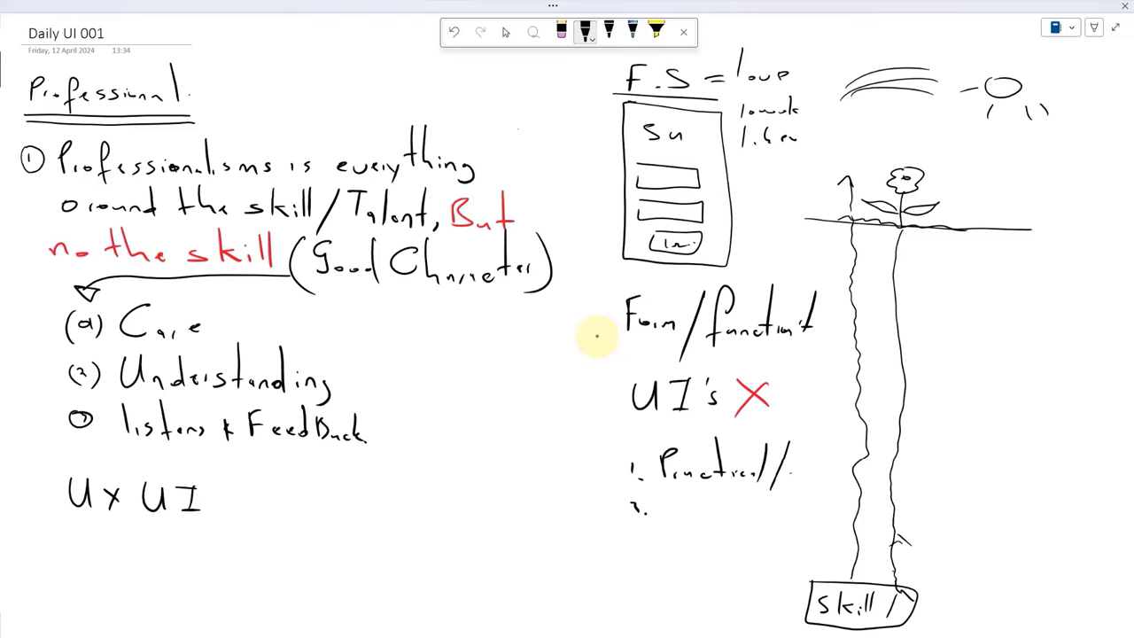
# Write the second point, beginning 'Coded Des…', after '2.'.
pyautogui.moveTo(679, 517)
pyautogui.mouseDown()
pyautogui.moveTo(682, 536)
pyautogui.moveTo(713, 507)
pyautogui.moveTo(737, 542)
pyautogui.moveTo(759, 541)
pyautogui.mouseUp()
pyautogui.moveTo(759, 519)
pyautogui.mouseDown()
pyautogui.moveTo(761, 540)
pyautogui.moveTo(808, 537)
pyautogui.moveTo(776, 522)
pyautogui.mouseUp()
pyautogui.moveTo(795, 533); pyautogui.dragTo(813, 537)
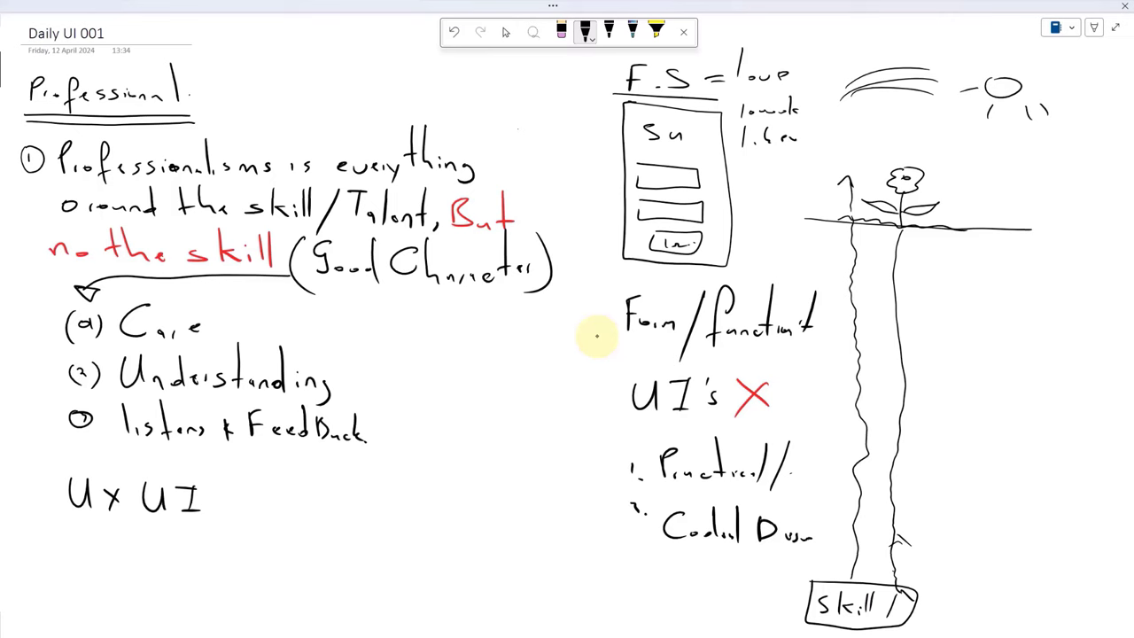
# Add a small mark above 'functional' and double-underline the 'U x UI' heading.
pyautogui.moveTo(778, 277); pyautogui.dragTo(800, 270)
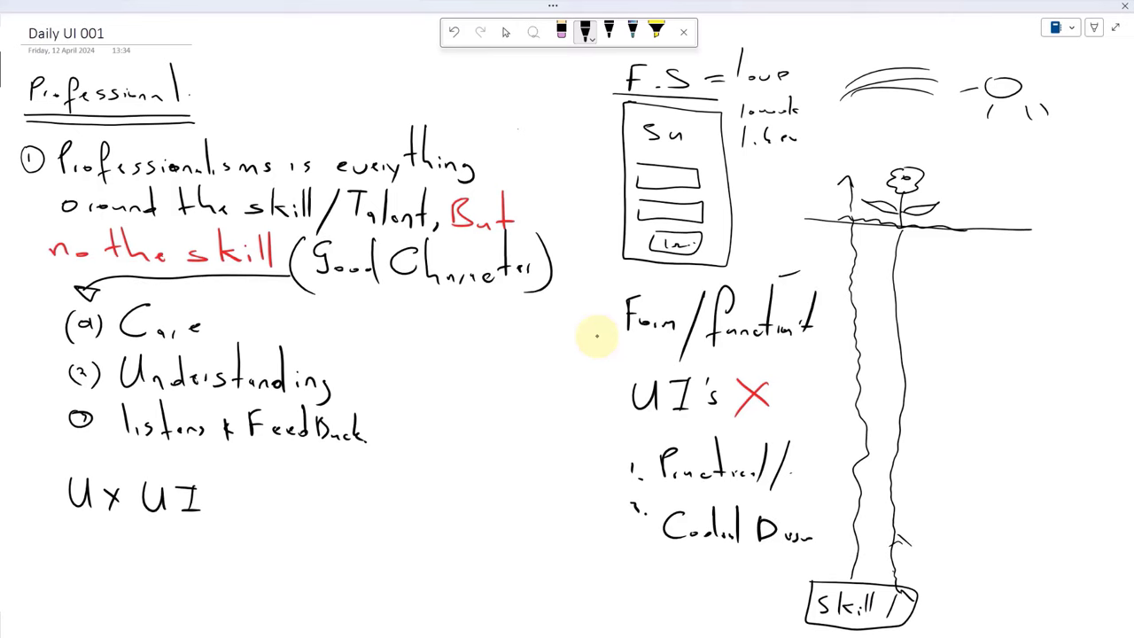
pyautogui.moveTo(61, 522); pyautogui.dragTo(215, 525)
pyautogui.moveTo(59, 529); pyautogui.dragTo(232, 531)
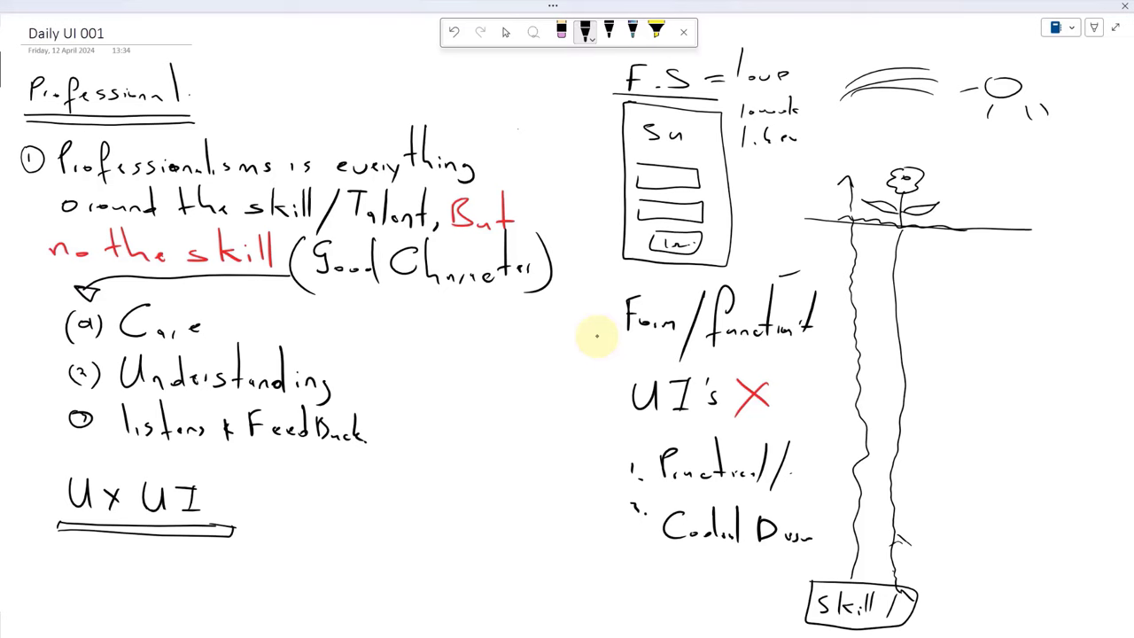
# Write '① Care' under U x UI and draw a mid-page box headed 'Device'.
pyautogui.moveTo(60, 552)
pyautogui.mouseDown()
pyautogui.moveTo(56, 565)
pyautogui.moveTo(69, 547)
pyautogui.moveTo(111, 572)
pyautogui.moveTo(157, 568)
pyautogui.mouseUp()
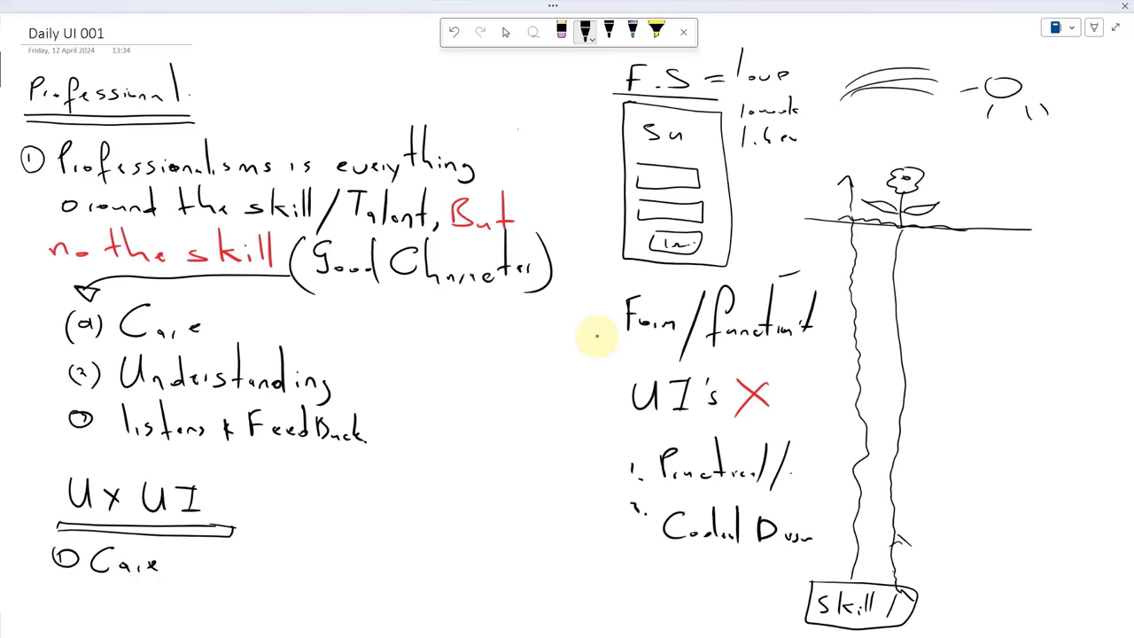
pyautogui.moveTo(379, 292); pyautogui.dragTo(387, 624)
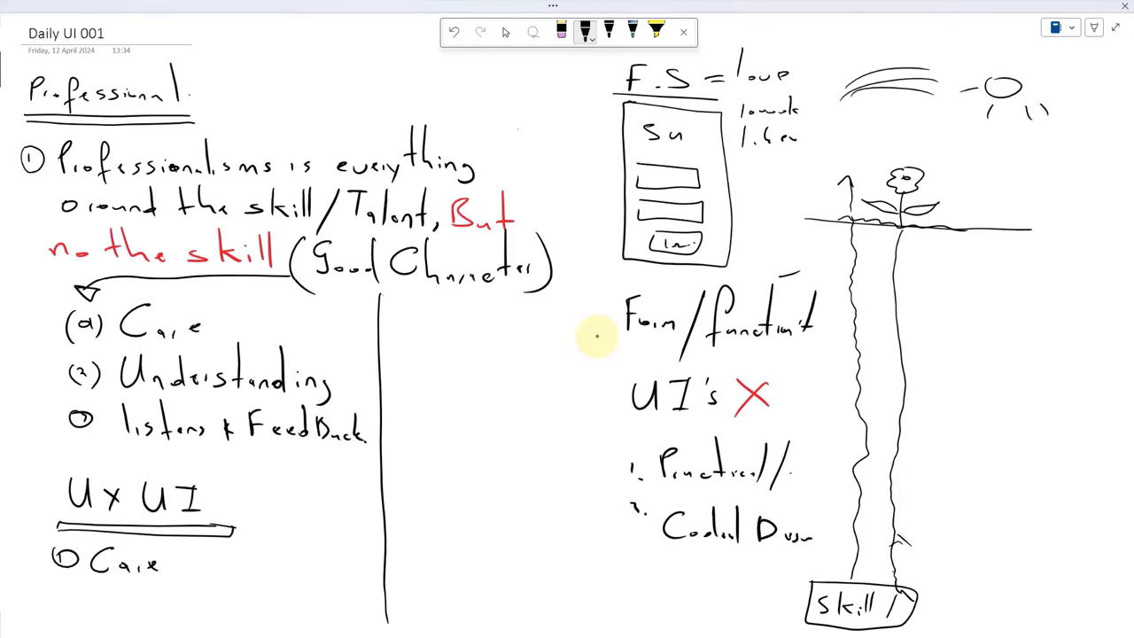
pyautogui.moveTo(379, 293); pyautogui.dragTo(617, 288)
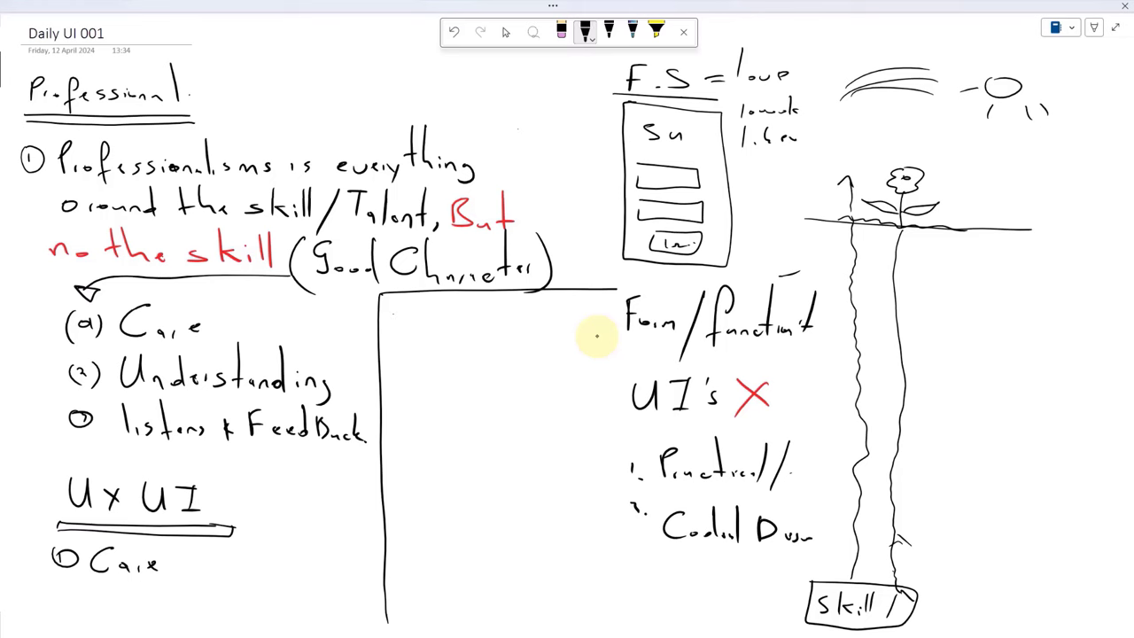
pyautogui.moveTo(400, 312)
pyautogui.mouseDown()
pyautogui.moveTo(419, 326)
pyautogui.moveTo(517, 324)
pyautogui.mouseUp()
pyautogui.moveTo(482, 320); pyautogui.dragTo(483, 328)
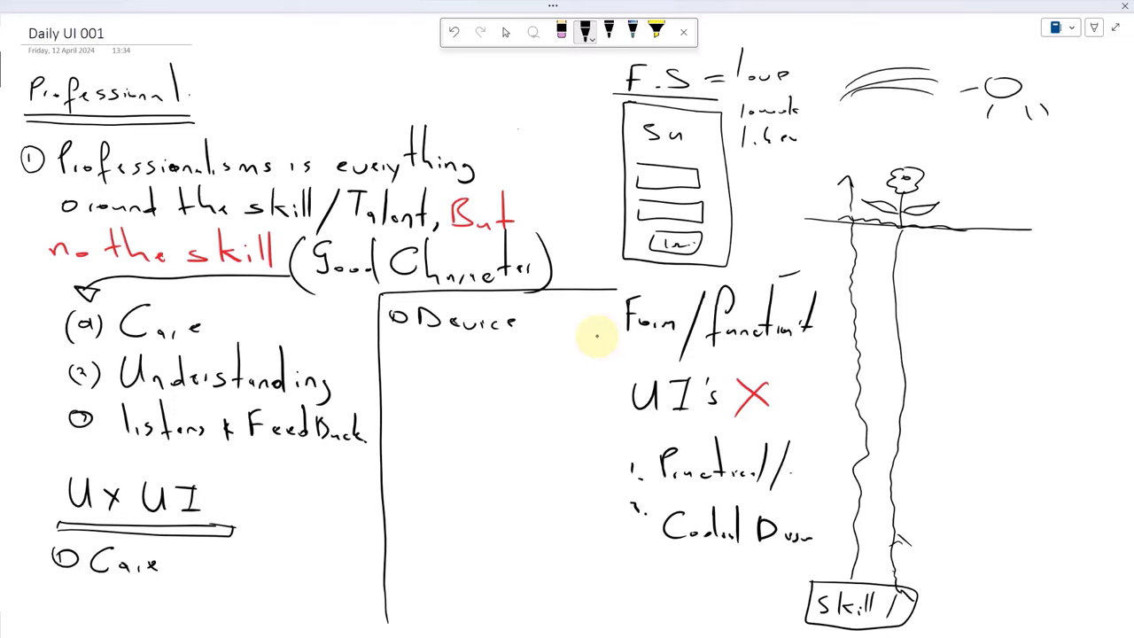
# Switch to green ink and draw a circled 1 before 'Device'.
pyautogui.click(590, 37)
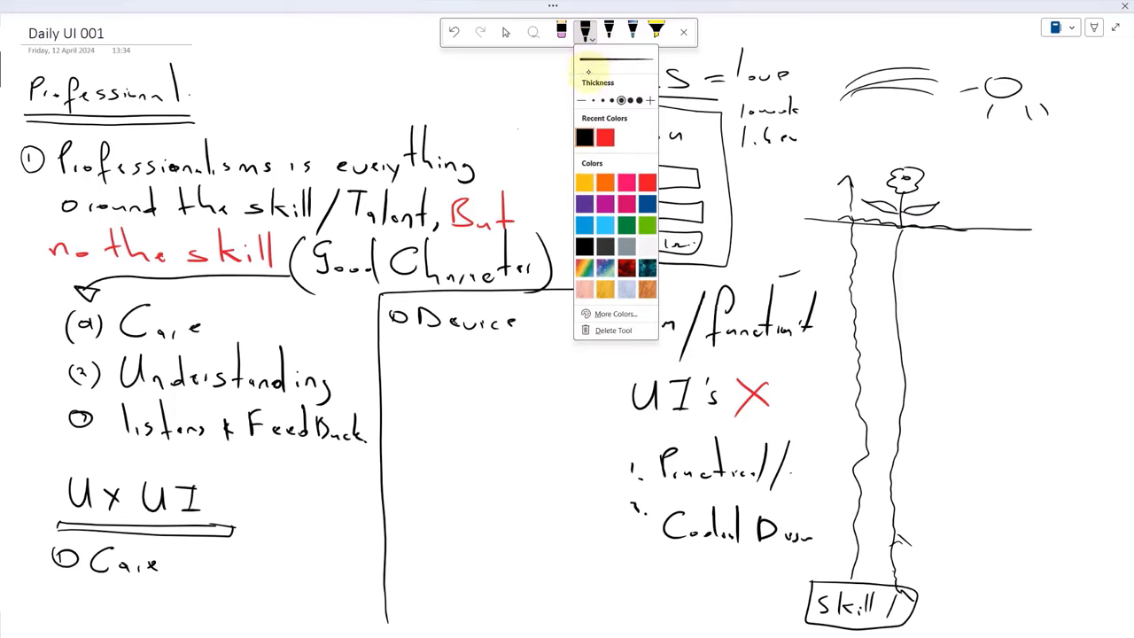
pyautogui.click(649, 227)
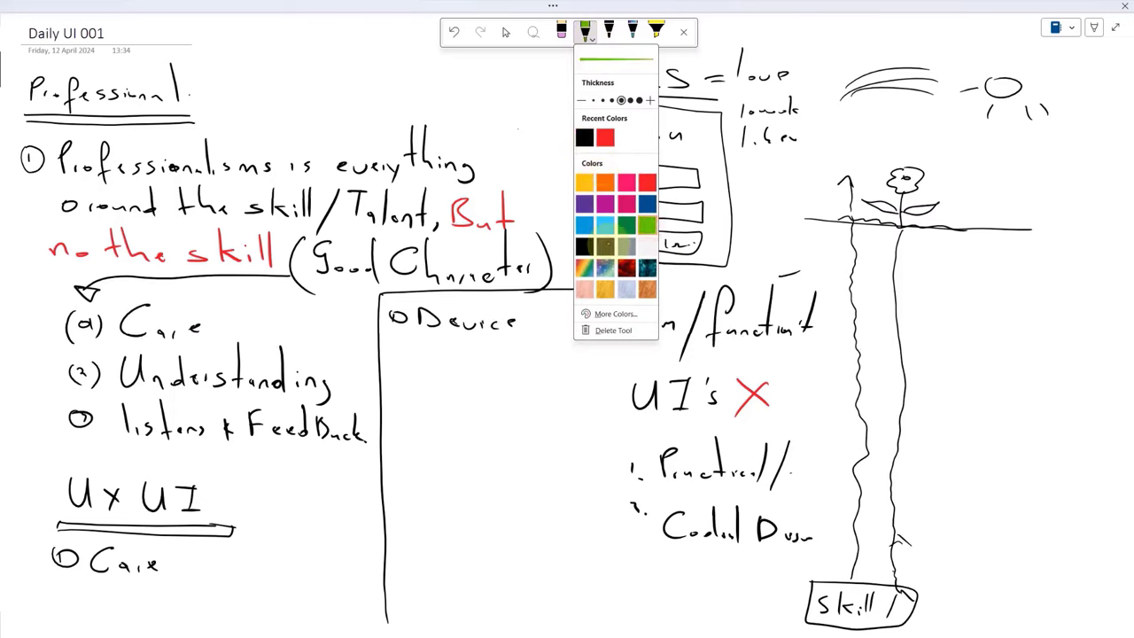
pyautogui.click(602, 240)
pyautogui.moveTo(356, 308); pyautogui.dragTo(352, 309)
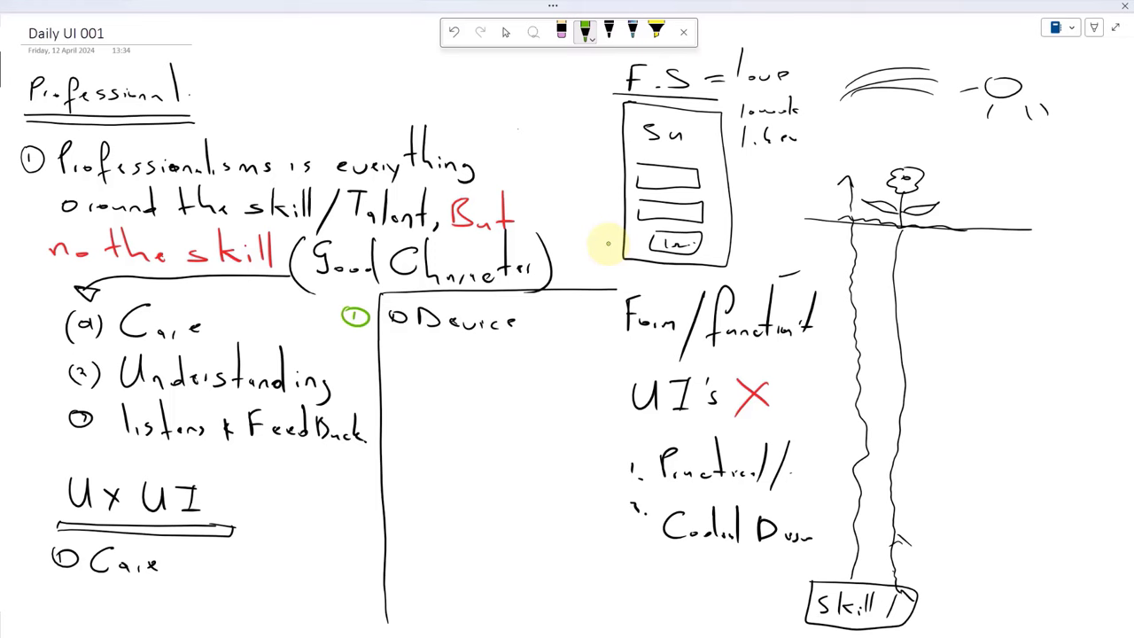
# Return to black ink, add '(W/And)' after Device and a circled 2 below.
pyautogui.click(585, 32)
pyautogui.click(605, 137)
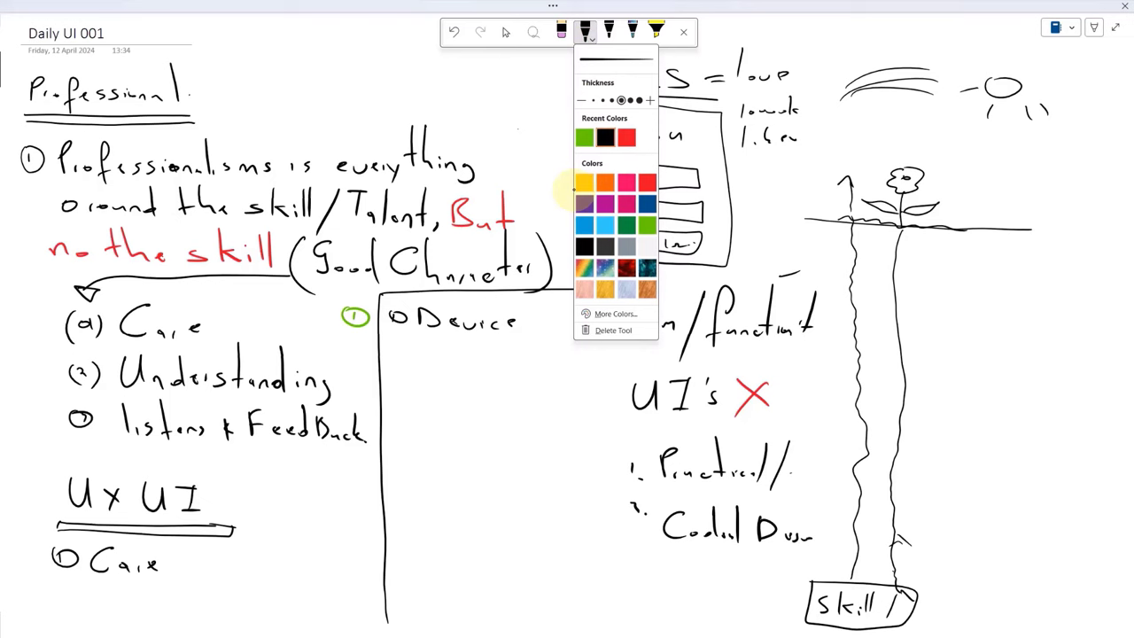
pyautogui.moveTo(547, 307)
pyautogui.mouseDown()
pyautogui.moveTo(548, 346)
pyautogui.moveTo(574, 312)
pyautogui.moveTo(572, 337)
pyautogui.moveTo(593, 320)
pyautogui.moveTo(611, 349)
pyautogui.mouseUp()
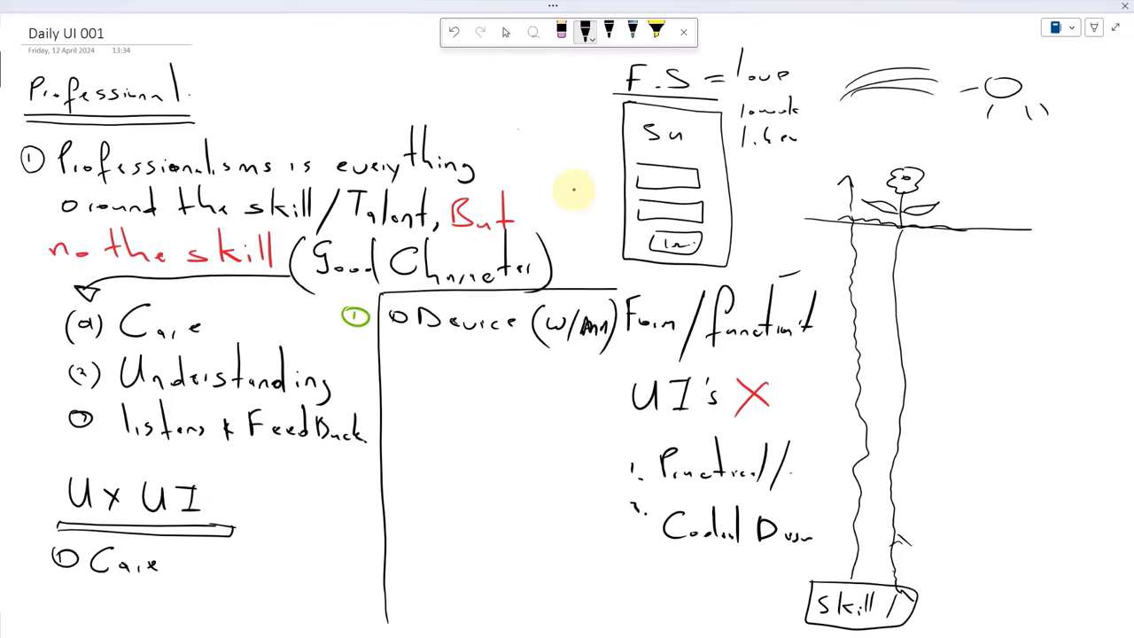
pyautogui.moveTo(390, 349)
pyautogui.mouseDown()
pyautogui.moveTo(397, 360)
pyautogui.moveTo(389, 347)
pyautogui.mouseUp()
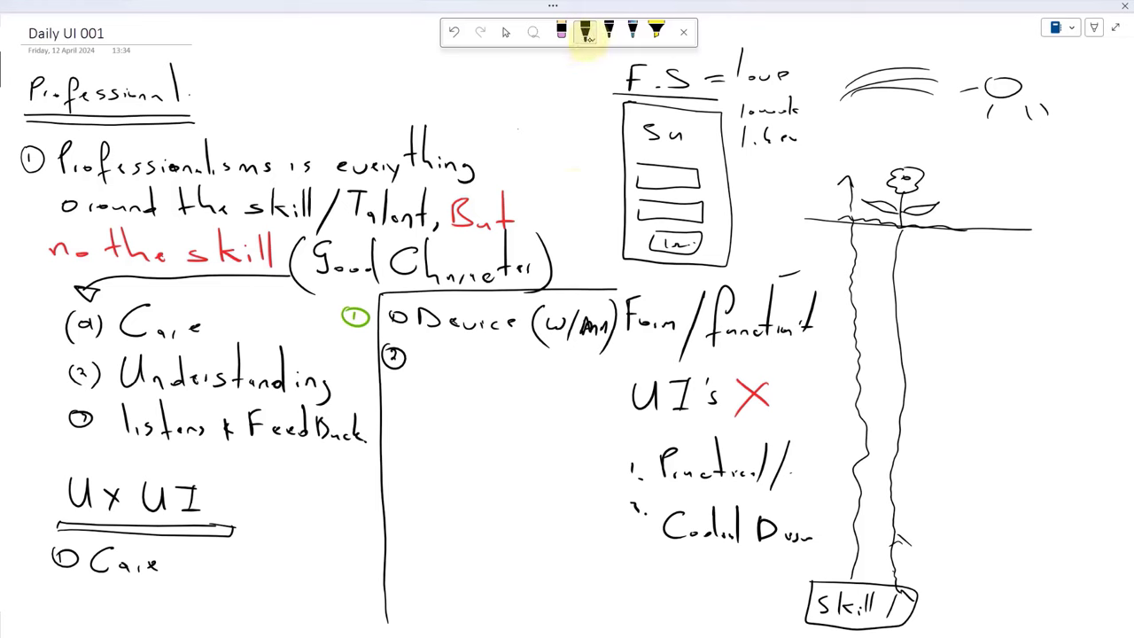
# Write 'User' in green as item ② in the box.
pyautogui.click(585, 32)
pyautogui.click(604, 138)
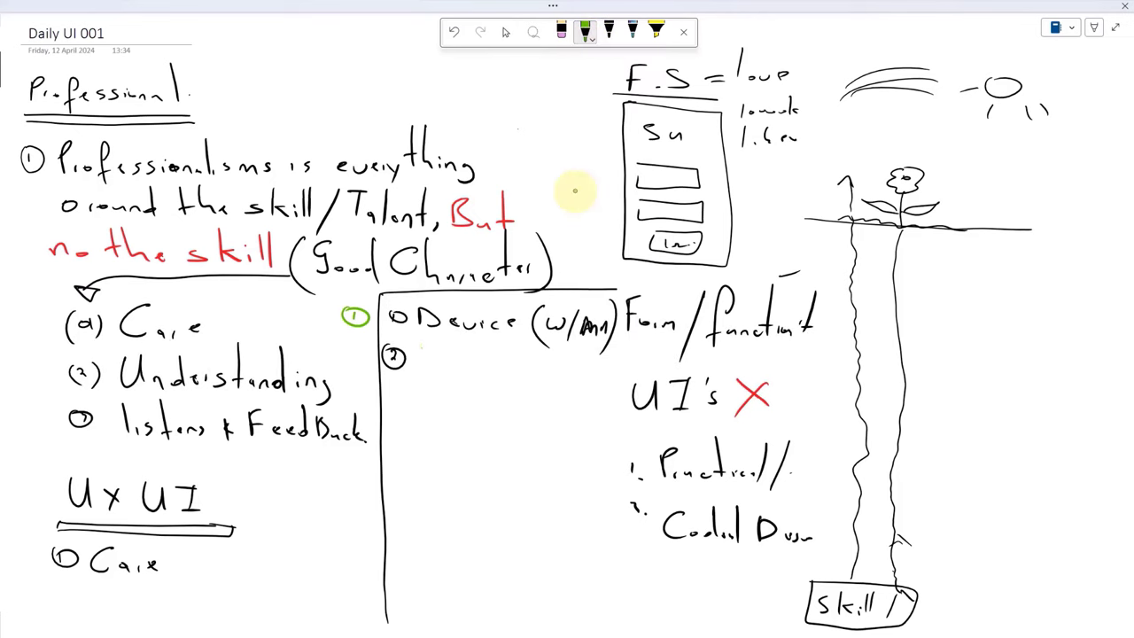
pyautogui.moveTo(420, 343); pyautogui.dragTo(440, 377)
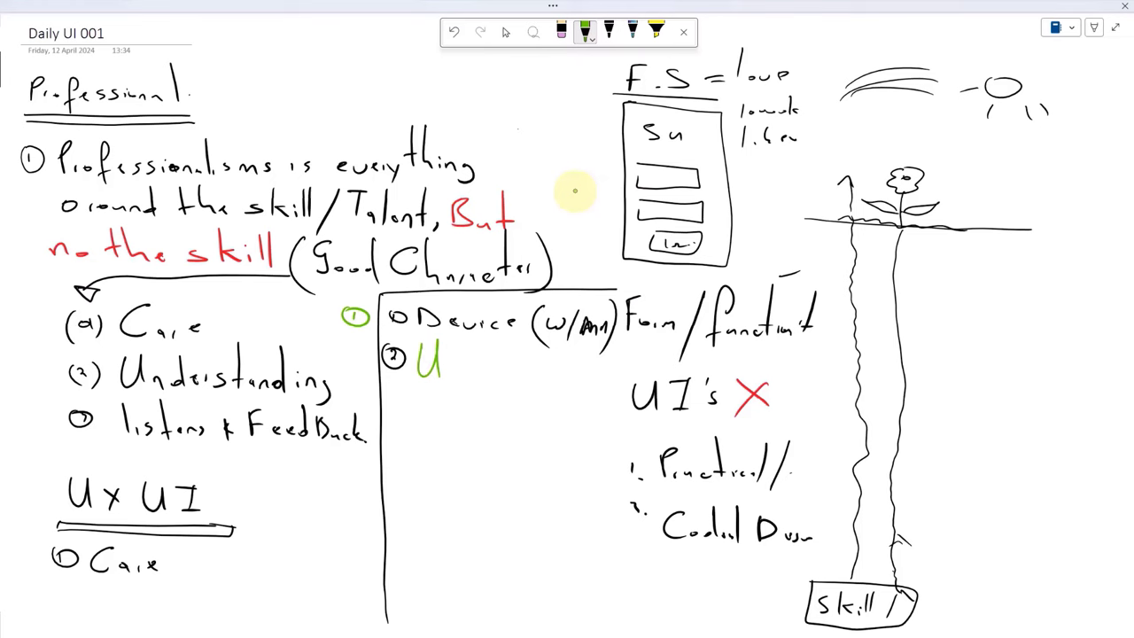
pyautogui.moveTo(456, 363)
pyautogui.mouseDown()
pyautogui.moveTo(447, 375)
pyautogui.moveTo(487, 367)
pyautogui.mouseUp()
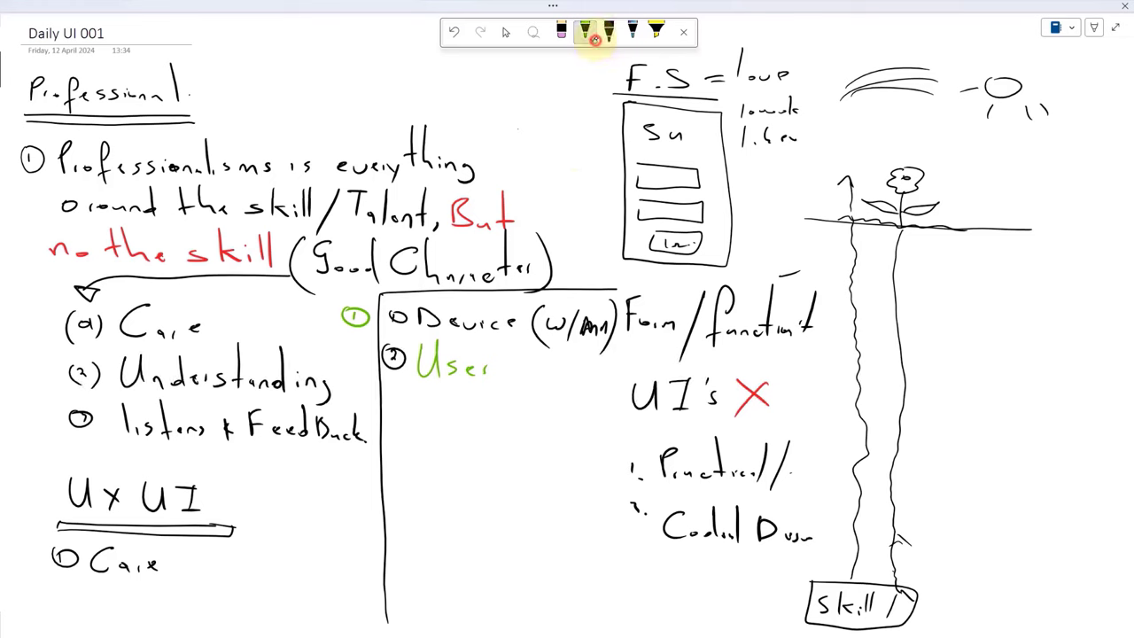
# Switch to black ink and write 'Ideal User' below User.
pyautogui.click(586, 32)
pyautogui.click(605, 137)
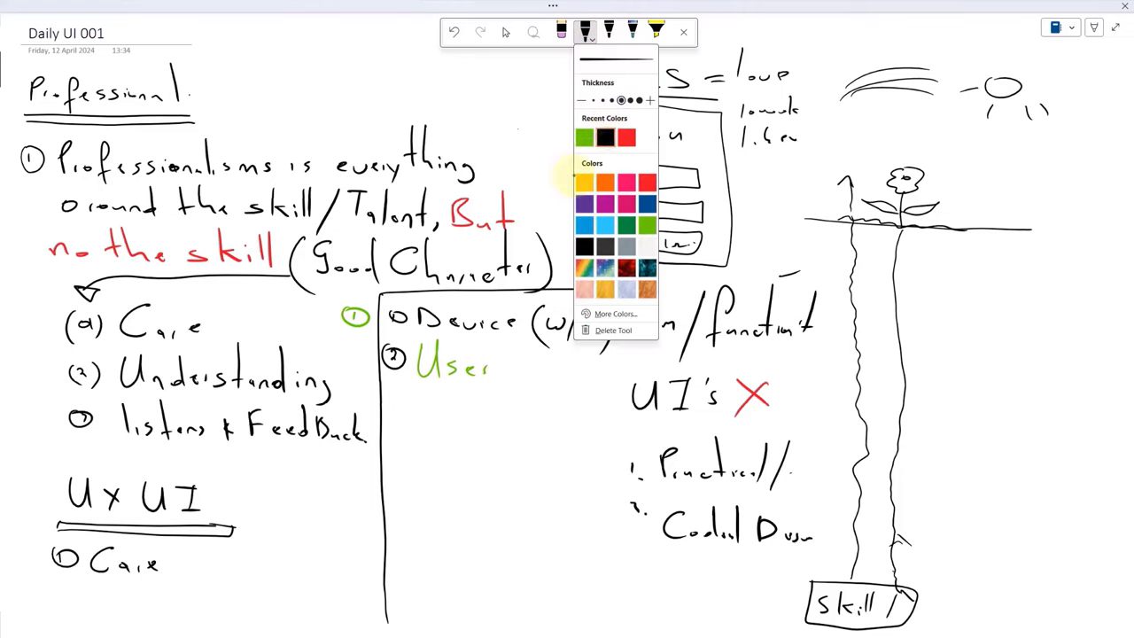
pyautogui.moveTo(401, 399); pyautogui.dragTo(428, 398)
pyautogui.moveTo(414, 400)
pyautogui.mouseDown()
pyautogui.moveTo(415, 422)
pyautogui.moveTo(447, 417)
pyautogui.mouseUp()
pyautogui.moveTo(462, 420)
pyautogui.mouseDown()
pyautogui.moveTo(487, 427)
pyautogui.moveTo(528, 395)
pyautogui.moveTo(531, 432)
pyautogui.moveTo(558, 424)
pyautogui.mouseUp()
pyautogui.moveTo(559, 429); pyautogui.dragTo(570, 414)
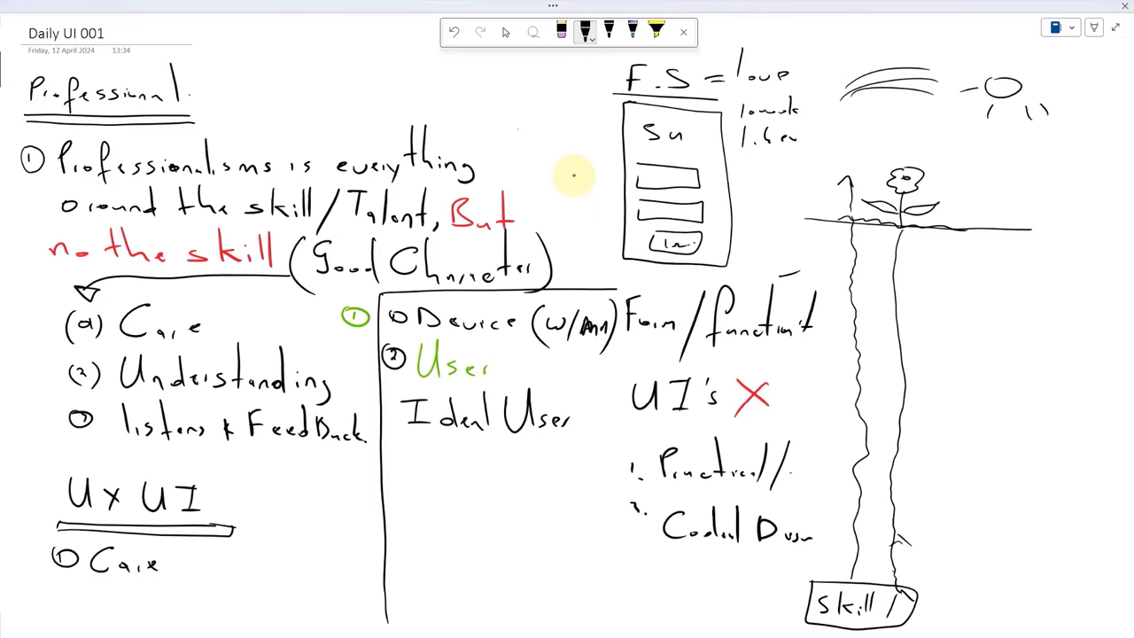
# Add the age range '18-35' beside User and start a circled 3 below.
pyautogui.click(506, 32)
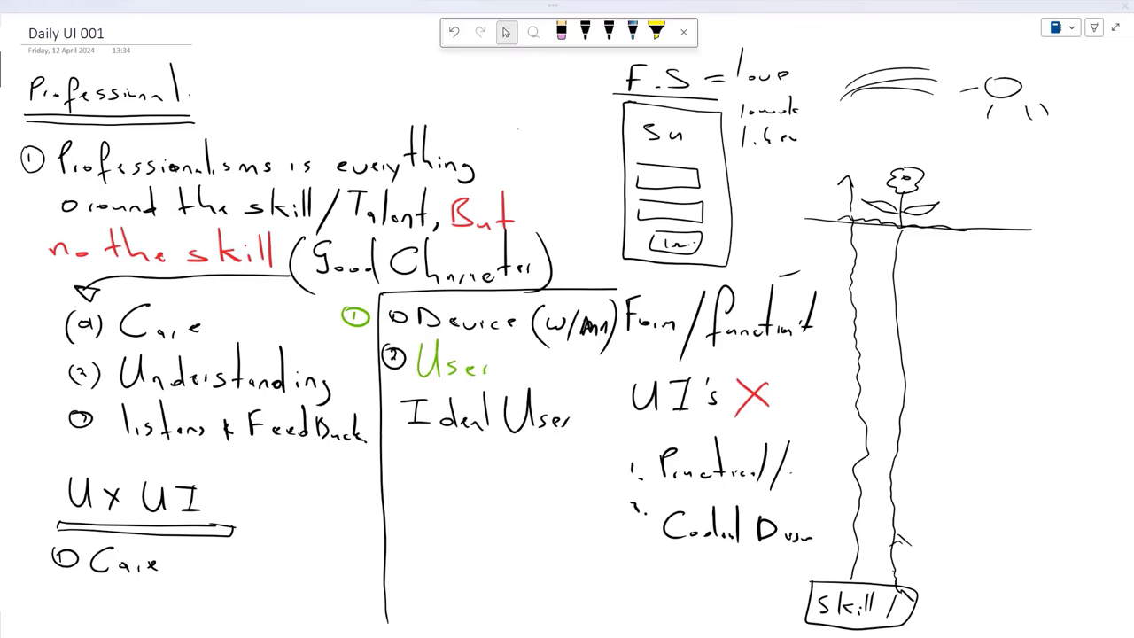
pyautogui.click(585, 32)
pyautogui.moveTo(537, 365)
pyautogui.mouseDown()
pyautogui.moveTo(538, 377)
pyautogui.moveTo(583, 376)
pyautogui.moveTo(602, 364)
pyautogui.mouseUp()
pyautogui.moveTo(602, 364); pyautogui.dragTo(599, 376)
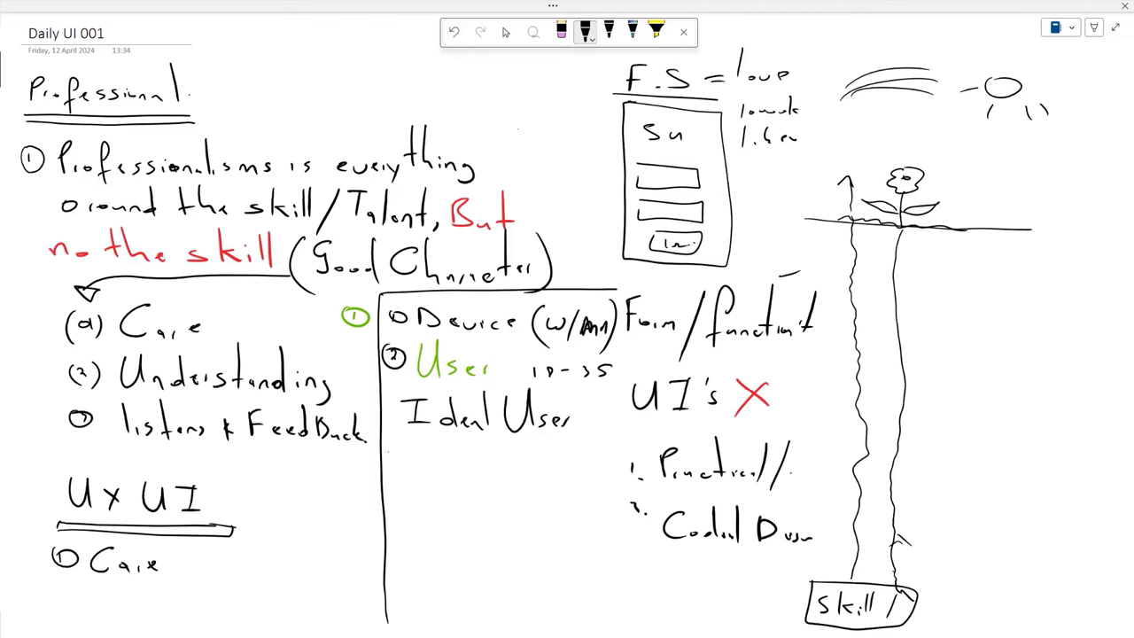
pyautogui.moveTo(390, 449)
pyautogui.mouseDown()
pyautogui.moveTo(384, 457)
pyautogui.moveTo(406, 470)
pyautogui.moveTo(395, 443)
pyautogui.mouseUp()
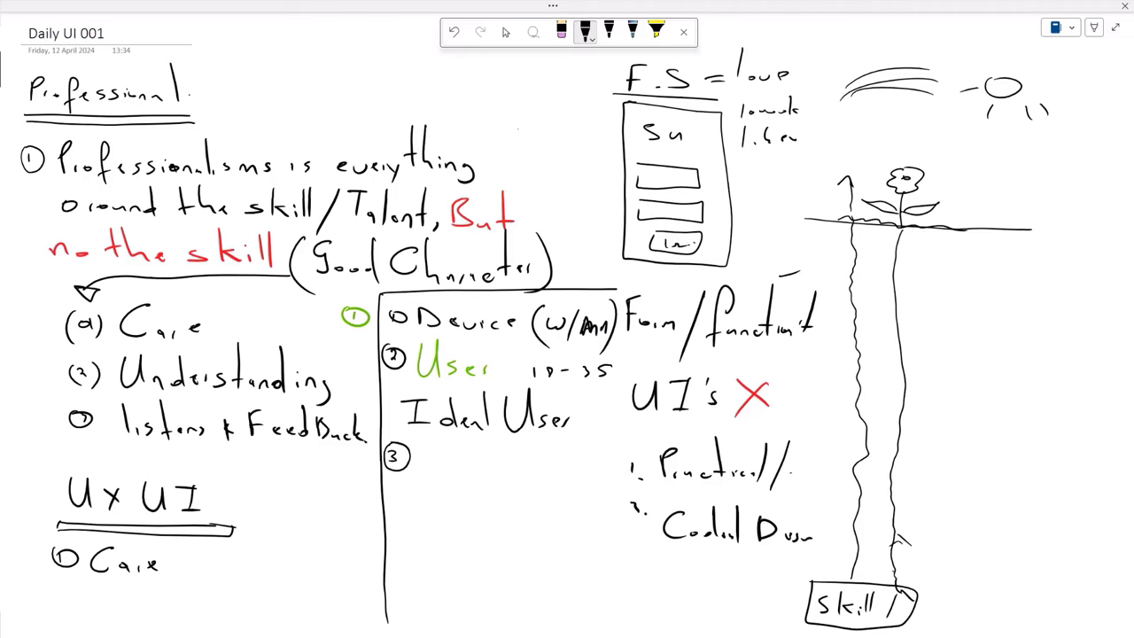
# Write 'Industry' after the circled 3 in the box.
pyautogui.moveTo(414, 446)
pyautogui.mouseDown()
pyautogui.moveTo(438, 445)
pyautogui.moveTo(425, 468)
pyautogui.moveTo(438, 467)
pyautogui.mouseUp()
pyautogui.moveTo(443, 466); pyautogui.dragTo(470, 468)
pyautogui.moveTo(476, 455)
pyautogui.mouseDown()
pyautogui.moveTo(505, 467)
pyautogui.moveTo(512, 452)
pyautogui.mouseUp()
pyautogui.moveTo(520, 457); pyautogui.dragTo(533, 469)
pyautogui.moveTo(540, 458); pyautogui.dragTo(531, 481)
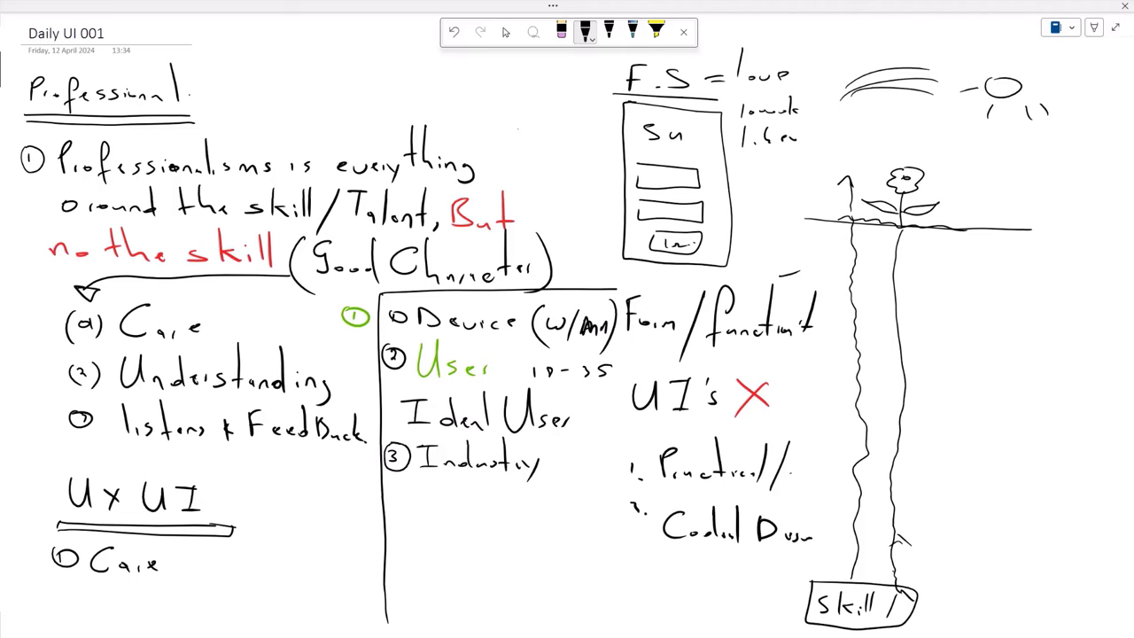
# Write 'Specificity is the' beside the Professional heading, sketch a key, and begin sub-point ① under Industry.
pyautogui.moveTo(233, 58)
pyautogui.mouseDown()
pyautogui.moveTo(219, 82)
pyautogui.moveTo(292, 81)
pyautogui.moveTo(310, 55)
pyautogui.moveTo(300, 89)
pyautogui.moveTo(311, 80)
pyautogui.moveTo(330, 89)
pyautogui.mouseUp()
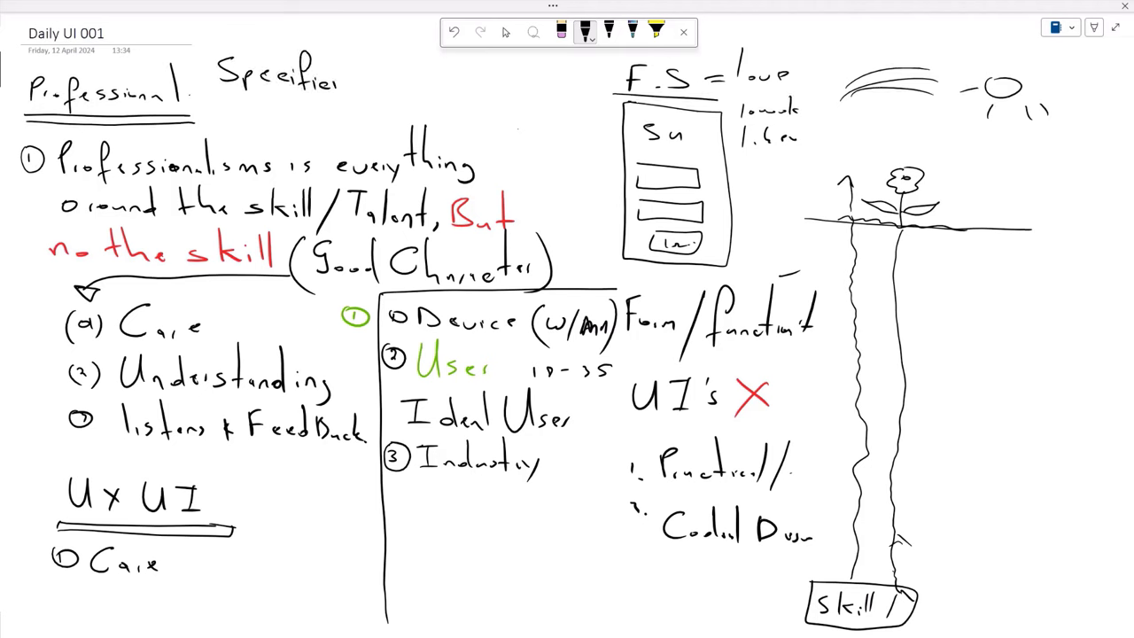
pyautogui.moveTo(338, 35); pyautogui.dragTo(341, 86)
pyautogui.moveTo(340, 72)
pyautogui.mouseDown()
pyautogui.moveTo(353, 69)
pyautogui.moveTo(358, 85)
pyautogui.mouseUp()
pyautogui.moveTo(364, 71)
pyautogui.mouseDown()
pyautogui.moveTo(358, 95)
pyautogui.moveTo(396, 85)
pyautogui.mouseUp()
pyautogui.moveTo(412, 74)
pyautogui.mouseDown()
pyautogui.moveTo(405, 85)
pyautogui.moveTo(453, 89)
pyautogui.moveTo(464, 75)
pyautogui.moveTo(501, 91)
pyautogui.mouseUp()
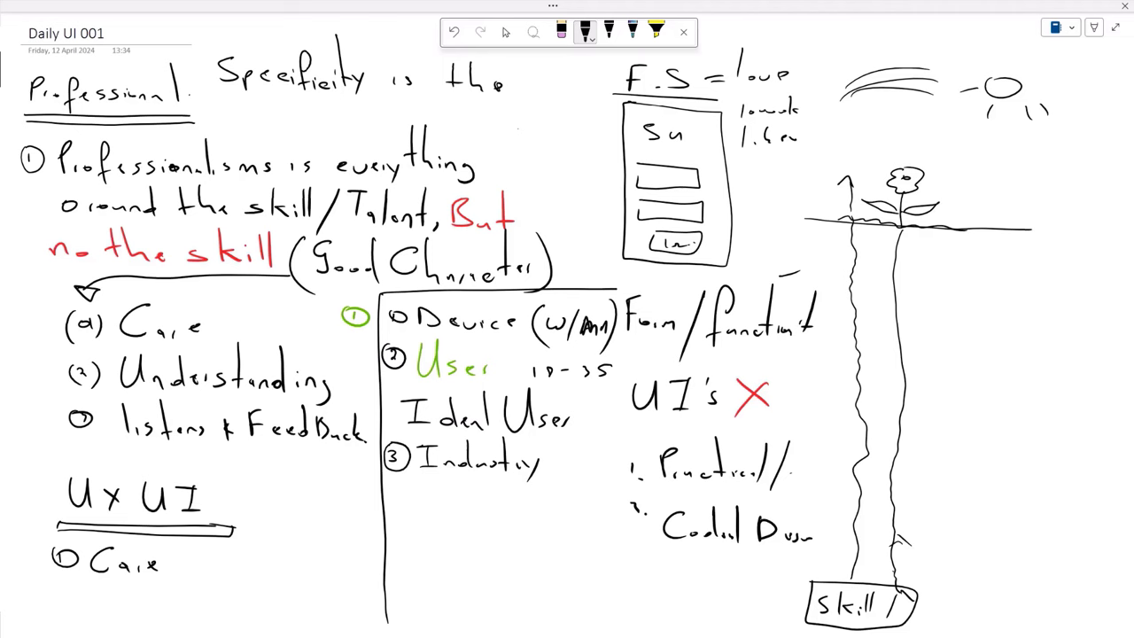
pyautogui.moveTo(258, 111)
pyautogui.mouseDown()
pyautogui.moveTo(276, 133)
pyautogui.moveTo(280, 116)
pyautogui.moveTo(358, 122)
pyautogui.mouseUp()
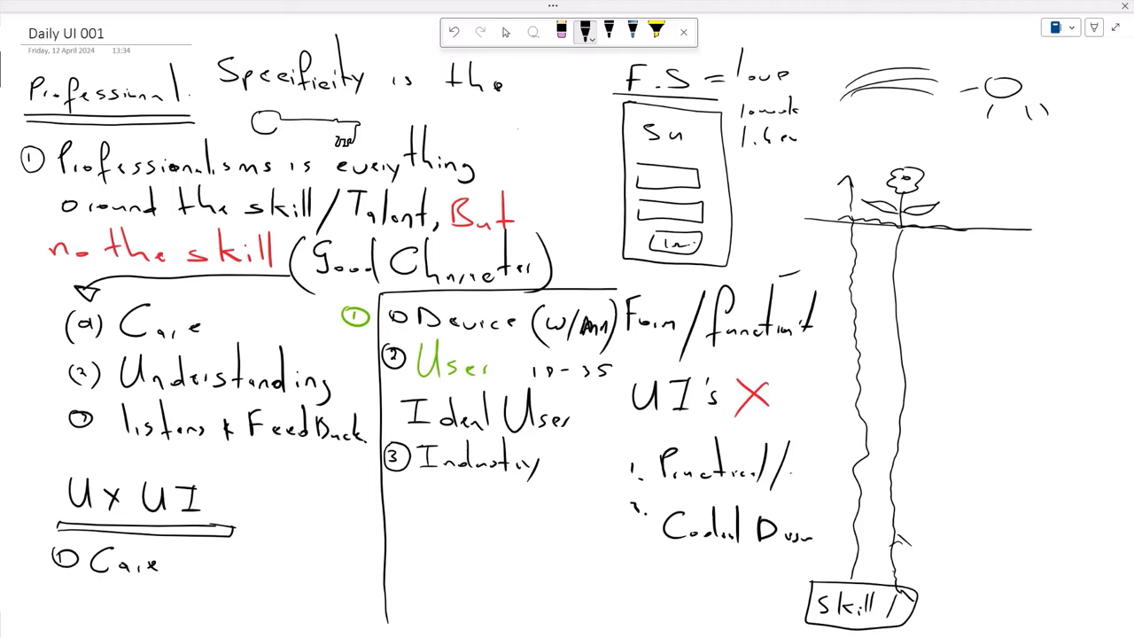
pyautogui.moveTo(329, 134); pyautogui.dragTo(266, 120)
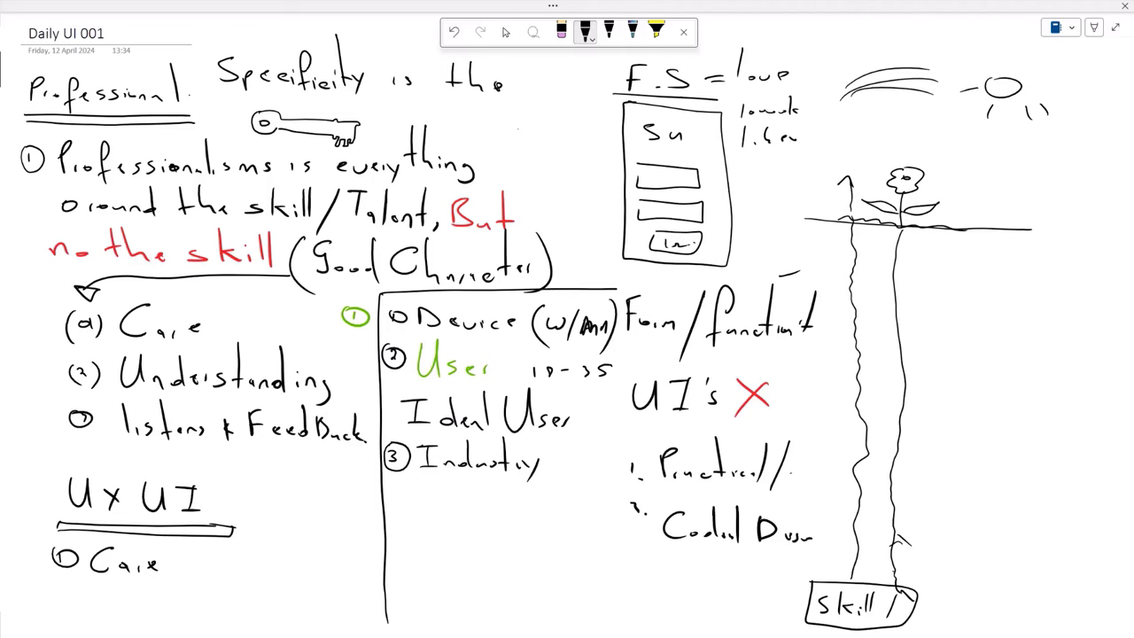
pyautogui.moveTo(413, 491); pyautogui.dragTo(462, 505)
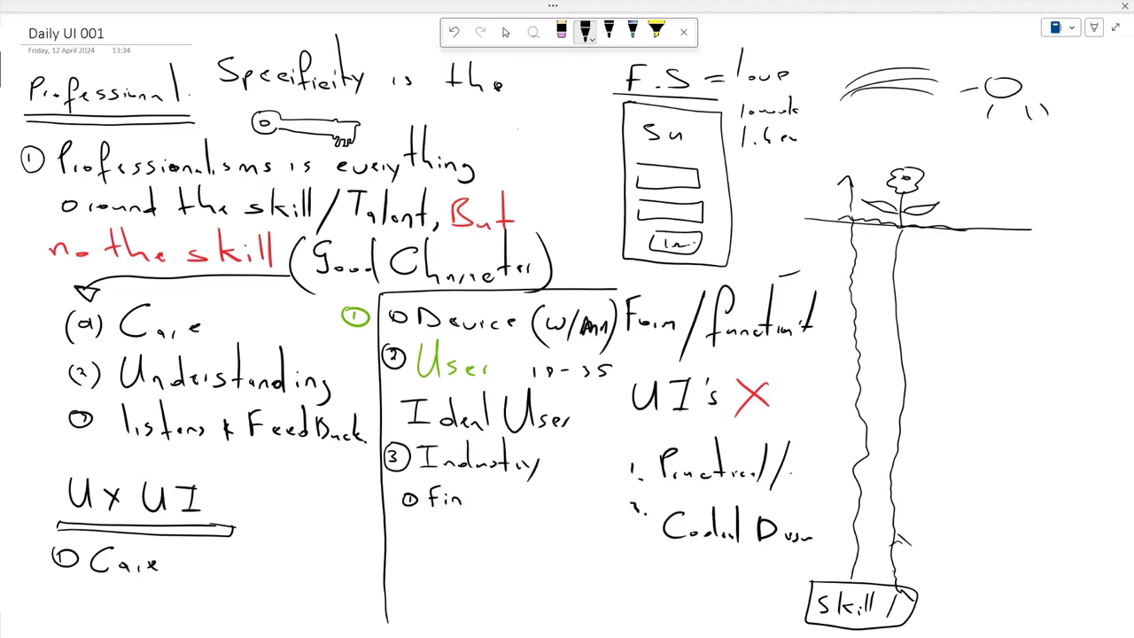
# List Fintech, Food and logistics as numbered sub-items under Industry.
pyautogui.moveTo(470, 484)
pyautogui.mouseDown()
pyautogui.moveTo(469, 503)
pyautogui.moveTo(475, 493)
pyautogui.moveTo(502, 503)
pyautogui.mouseUp()
pyautogui.moveTo(503, 498); pyautogui.dragTo(512, 503)
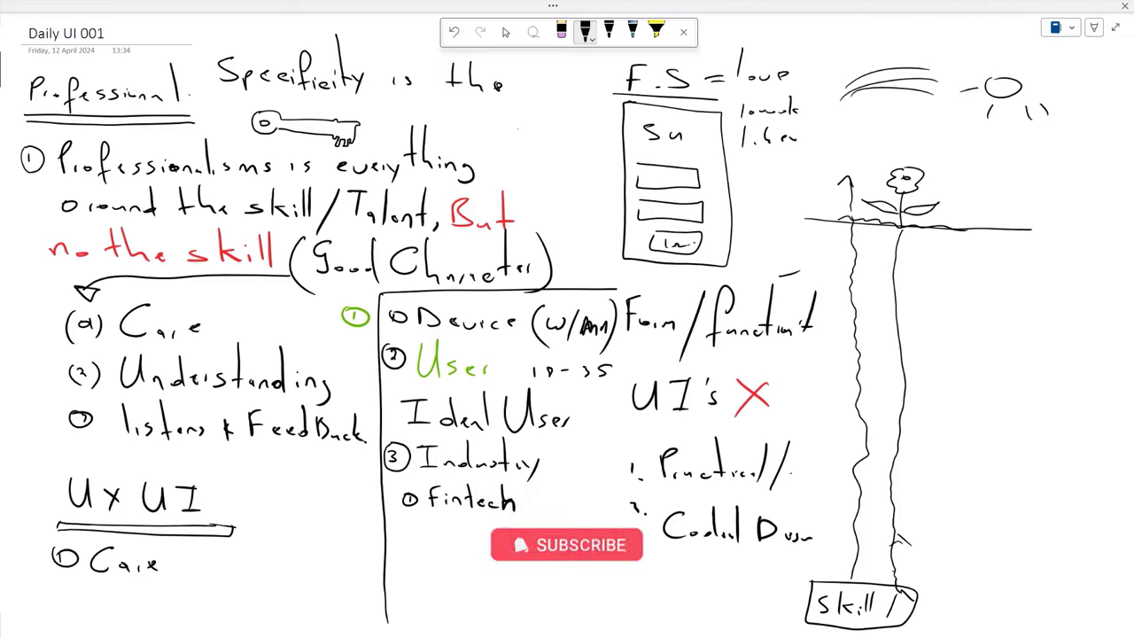
pyautogui.moveTo(410, 521); pyautogui.dragTo(413, 534)
pyautogui.moveTo(409, 521); pyautogui.dragTo(452, 529)
pyautogui.moveTo(466, 529)
pyautogui.mouseDown()
pyautogui.moveTo(489, 521)
pyautogui.moveTo(491, 537)
pyautogui.mouseUp()
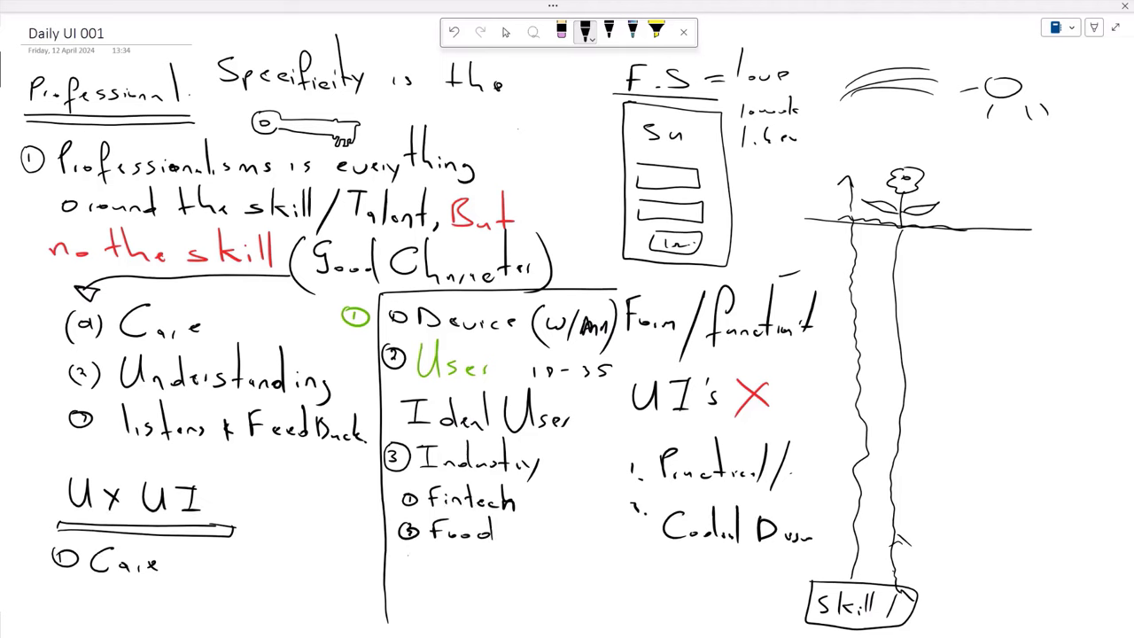
pyautogui.moveTo(407, 555)
pyautogui.mouseDown()
pyautogui.moveTo(405, 568)
pyautogui.moveTo(408, 555)
pyautogui.moveTo(443, 571)
pyautogui.moveTo(409, 569)
pyautogui.mouseUp()
pyautogui.moveTo(450, 563)
pyautogui.mouseDown()
pyautogui.moveTo(469, 580)
pyautogui.moveTo(522, 572)
pyautogui.mouseUp()
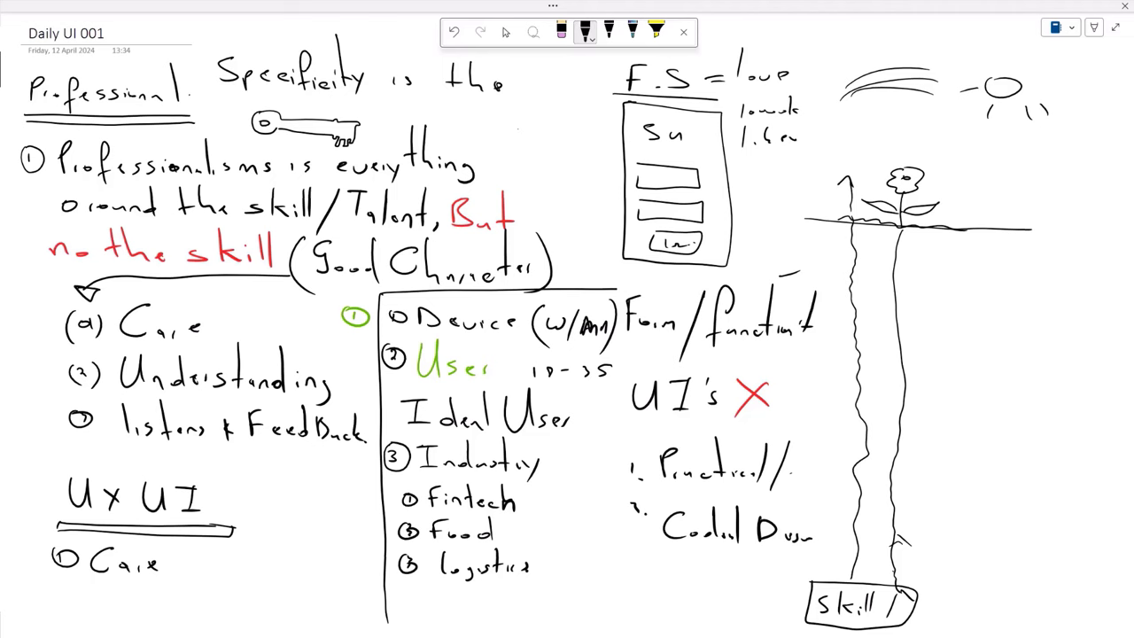
# Add a 'Y = Pain Un…' note beside logistics and small marks by the stem sketch.
pyautogui.moveTo(560, 569)
pyautogui.mouseDown()
pyautogui.moveTo(567, 582)
pyautogui.moveTo(596, 573)
pyautogui.moveTo(613, 591)
pyautogui.mouseUp()
pyautogui.moveTo(611, 559); pyautogui.dragTo(645, 592)
pyautogui.moveTo(649, 589)
pyautogui.mouseDown()
pyautogui.moveTo(675, 591)
pyautogui.moveTo(683, 565)
pyautogui.moveTo(705, 586)
pyautogui.mouseUp()
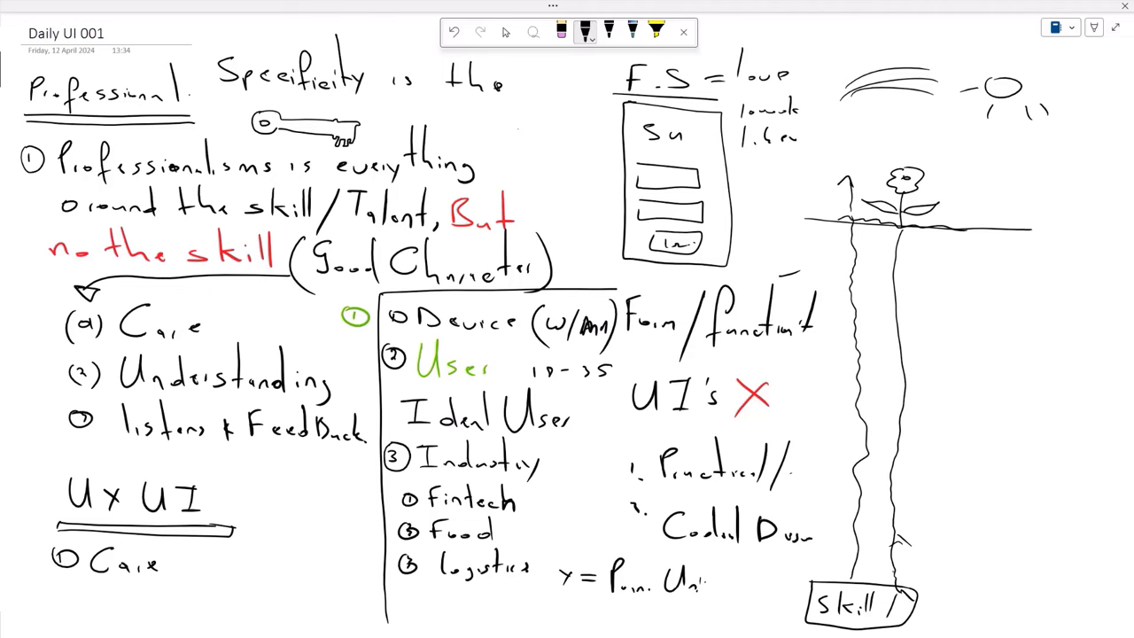
pyautogui.moveTo(929, 259)
pyautogui.mouseDown()
pyautogui.moveTo(980, 261)
pyautogui.moveTo(942, 270)
pyautogui.moveTo(932, 258)
pyautogui.moveTo(944, 256)
pyautogui.mouseUp()
pyautogui.moveTo(950, 255); pyautogui.dragTo(960, 255)
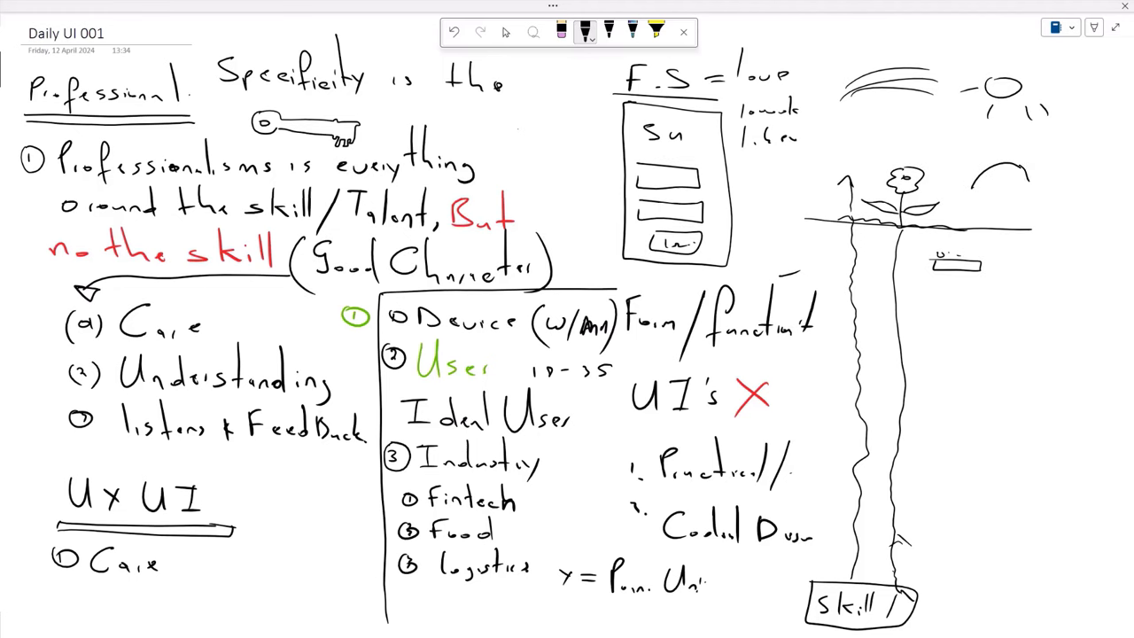
# Sketch an arc with a small mark to the right of the flower.
pyautogui.moveTo(972, 187); pyautogui.dragTo(1028, 177)
pyautogui.moveTo(1018, 181); pyautogui.dragTo(1041, 191)
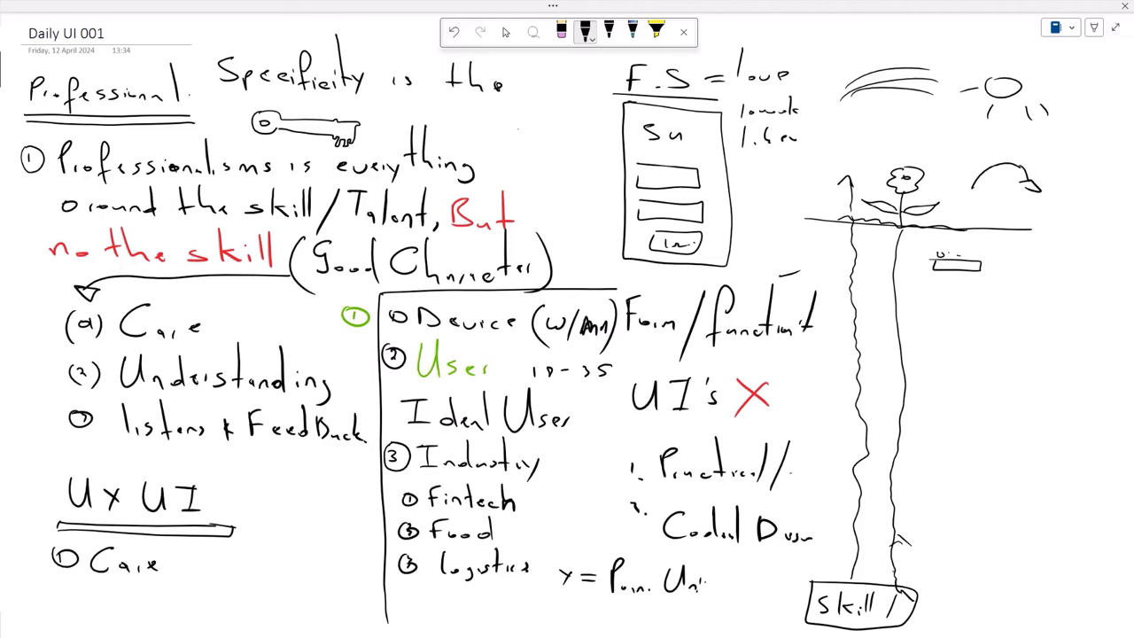
pyautogui.moveTo(959, 164); pyautogui.dragTo(975, 161)
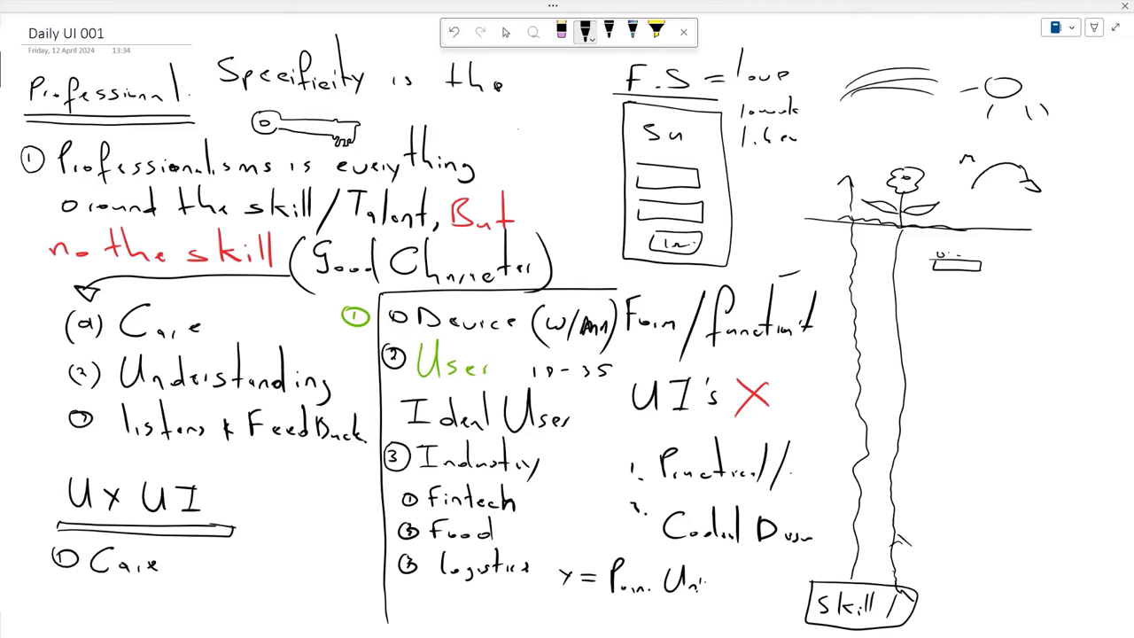
# Write a brief 'Sol…' note beside UxUI and draw a short arrow after Fintech.
pyautogui.moveTo(243, 466)
pyautogui.mouseDown()
pyautogui.moveTo(233, 482)
pyautogui.moveTo(283, 478)
pyautogui.mouseUp()
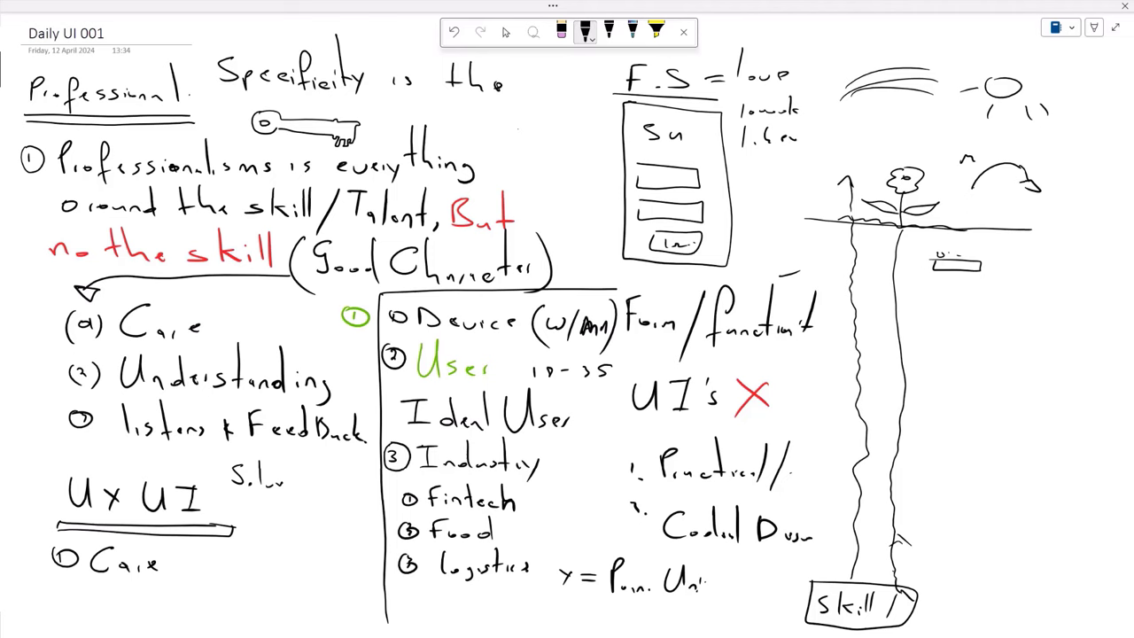
pyautogui.moveTo(523, 504); pyautogui.dragTo(549, 507)
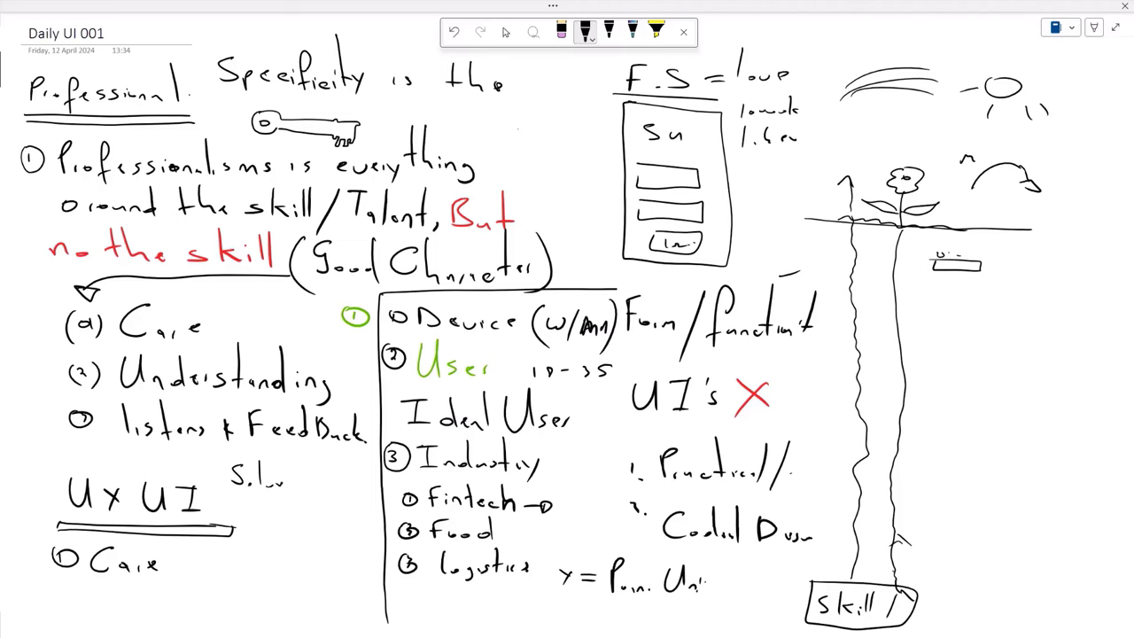
# Draw a box right of the skill well and handwrite '① Trends' and '② Mental M…' inside.
pyautogui.moveTo(923, 297); pyautogui.dragTo(908, 602)
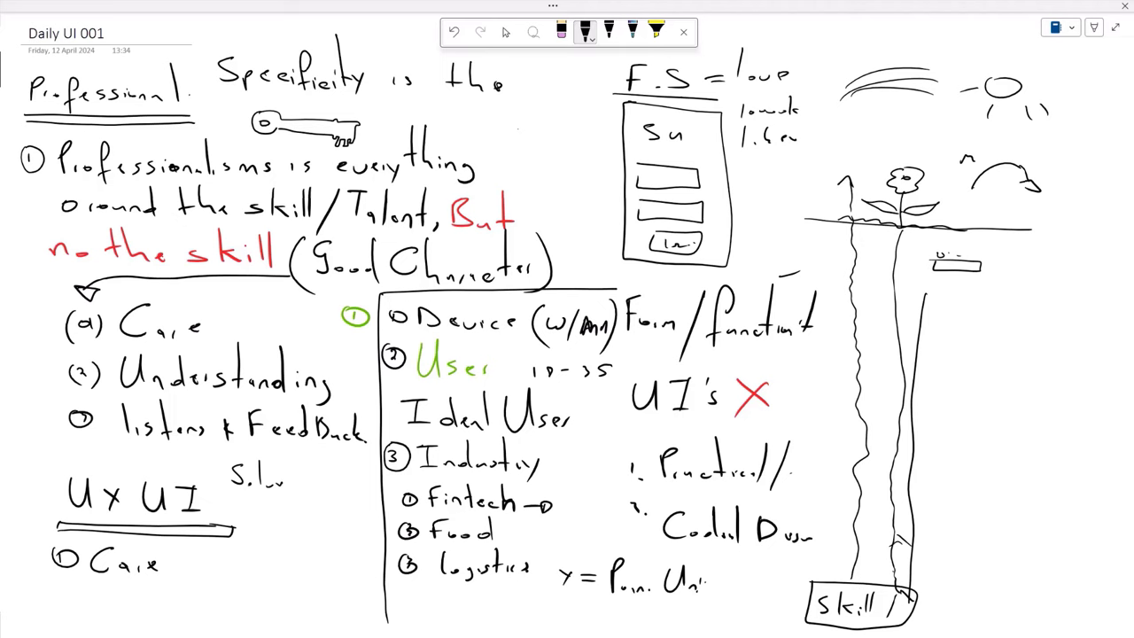
pyautogui.moveTo(924, 295); pyautogui.dragTo(1101, 314)
pyautogui.moveTo(932, 323)
pyautogui.mouseDown()
pyautogui.moveTo(932, 334)
pyautogui.moveTo(974, 319)
pyautogui.mouseUp()
pyautogui.moveTo(962, 321)
pyautogui.mouseDown()
pyautogui.moveTo(963, 342)
pyautogui.moveTo(1007, 344)
pyautogui.moveTo(1020, 319)
pyautogui.moveTo(1029, 350)
pyautogui.mouseUp()
pyautogui.click(1010, 345)
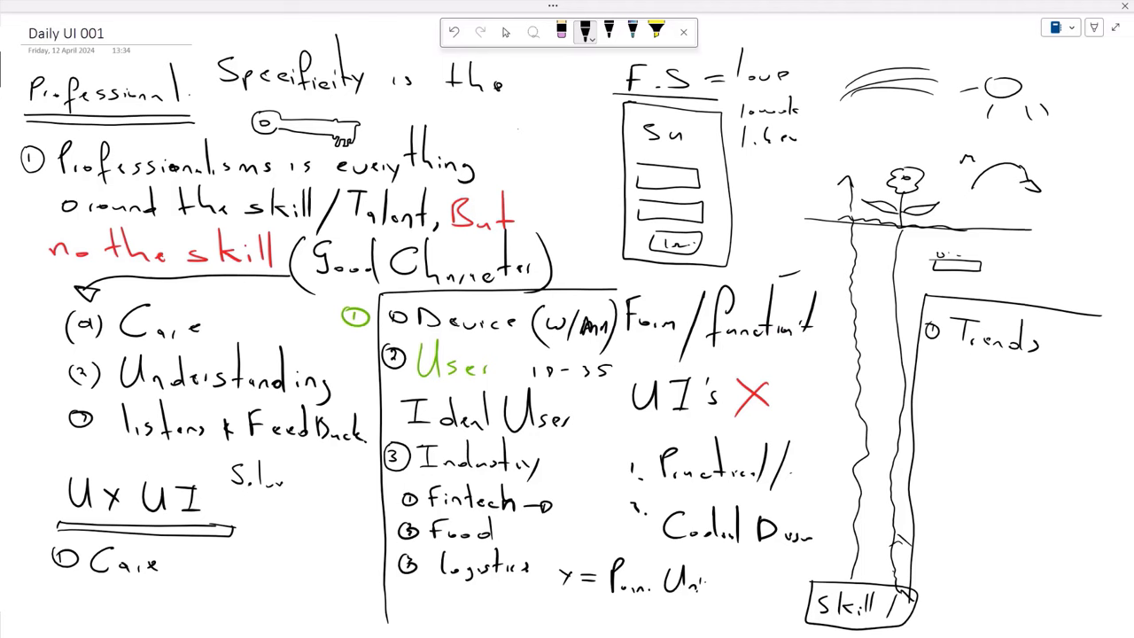
pyautogui.moveTo(930, 370)
pyautogui.mouseDown()
pyautogui.moveTo(942, 381)
pyautogui.moveTo(934, 364)
pyautogui.moveTo(980, 363)
pyautogui.moveTo(985, 388)
pyautogui.moveTo(1067, 392)
pyautogui.moveTo(1068, 379)
pyautogui.moveTo(1100, 397)
pyautogui.mouseUp()
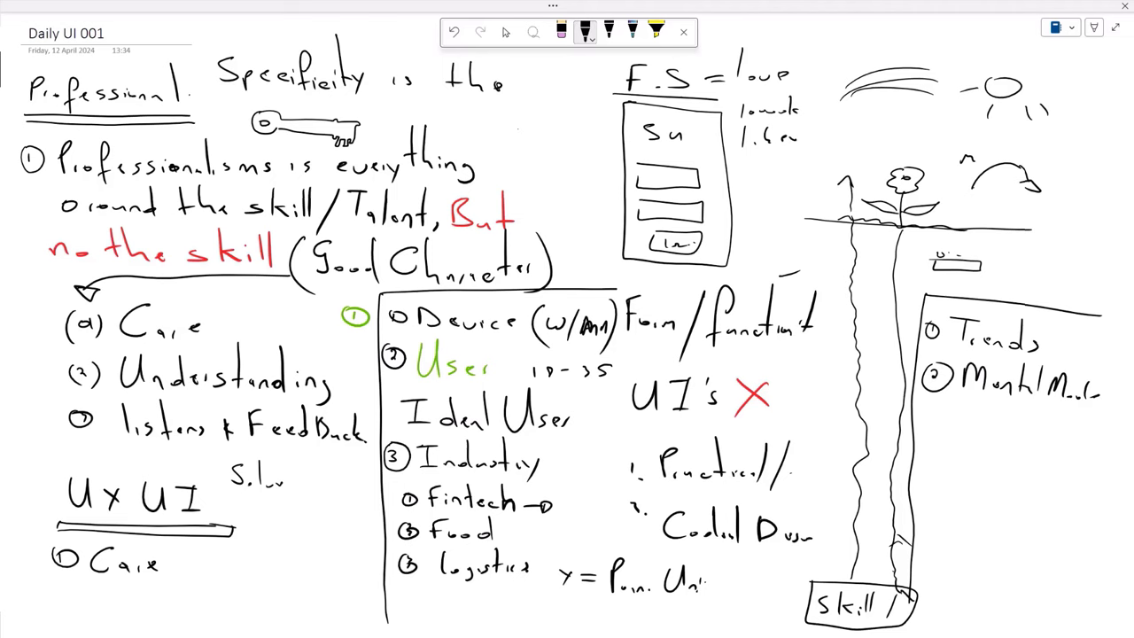
# Handwrite '(Solve)' directly below 'Specificity is the' at the top of the page.
pyautogui.moveTo(452, 95)
pyautogui.mouseDown()
pyautogui.moveTo(448, 144)
pyautogui.moveTo(451, 129)
pyautogui.moveTo(498, 124)
pyautogui.mouseUp()
pyautogui.moveTo(501, 126); pyautogui.dragTo(525, 147)
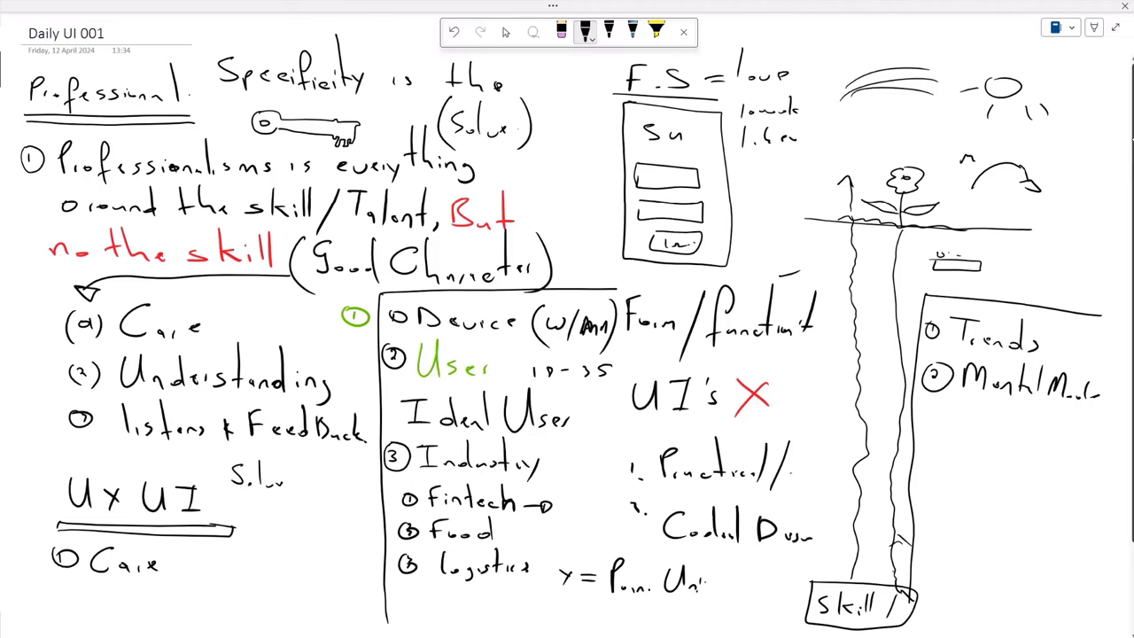
# Add a new section with a blank page and return to full-page view.
pyautogui.click(1004, 80)
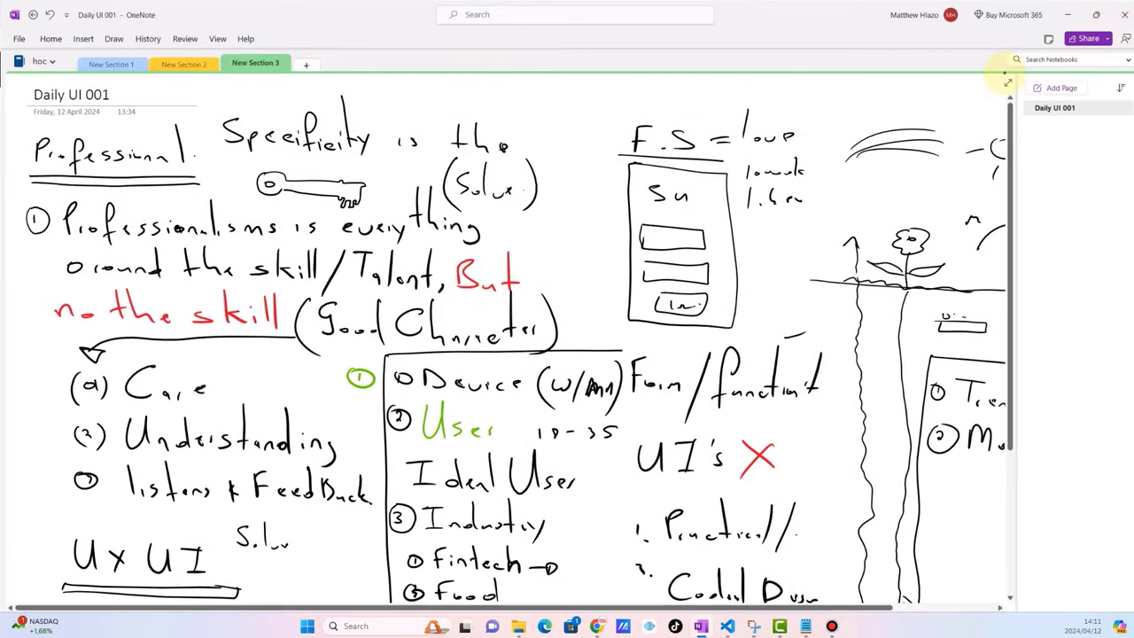
pyautogui.click(305, 64)
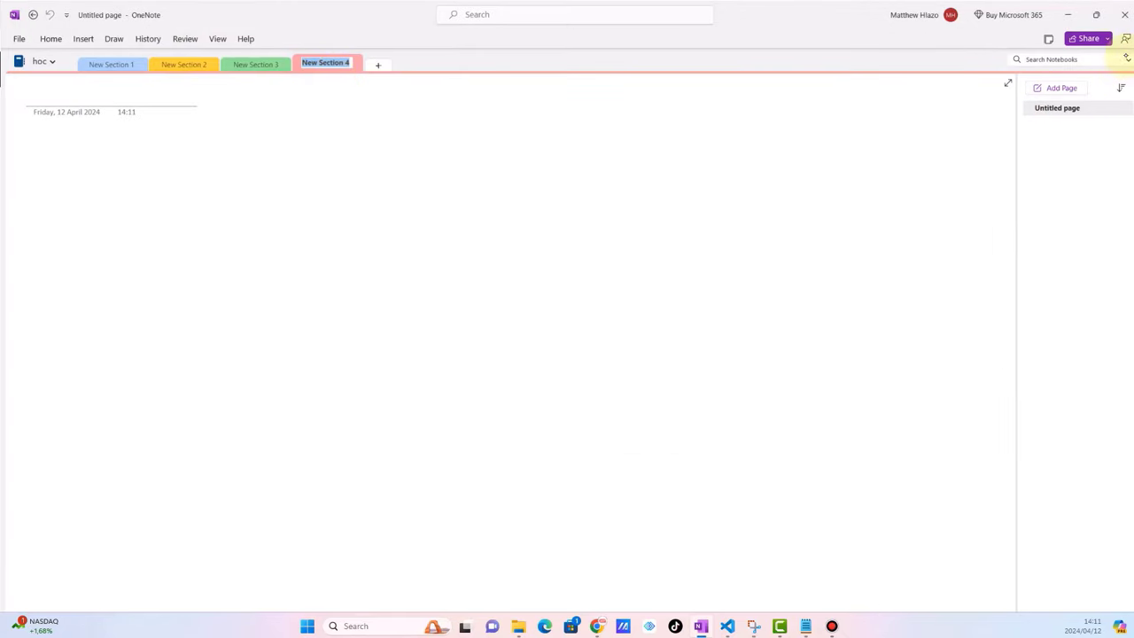
pyautogui.click(1008, 83)
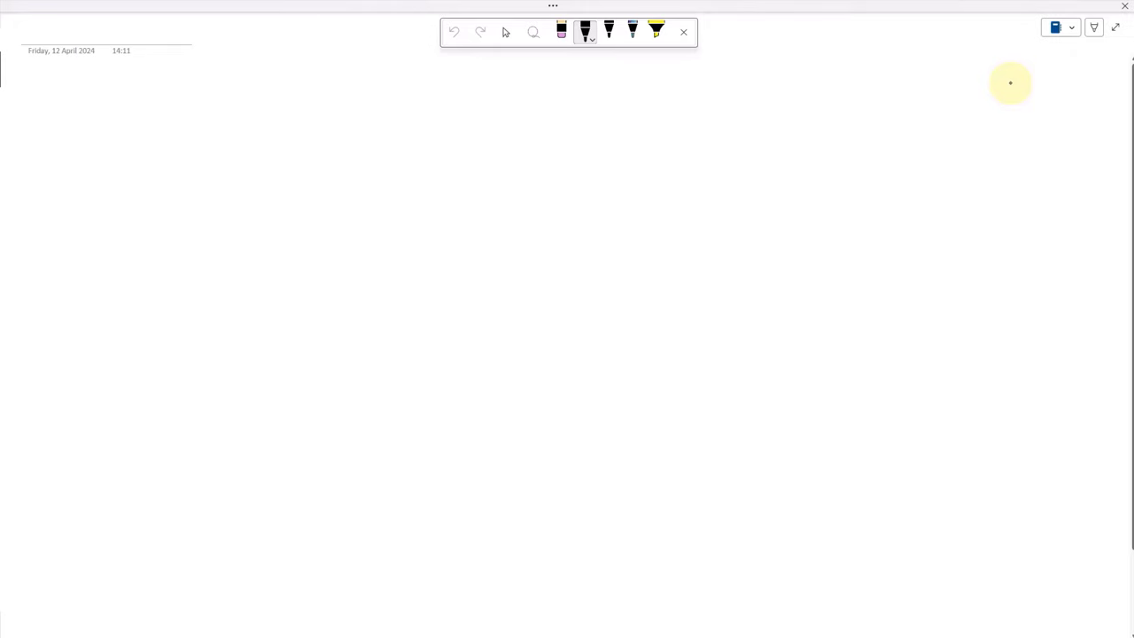
# Handwrite the heading '① Uncover Value' at the top-left.
pyautogui.moveTo(29, 103); pyautogui.dragTo(30, 111)
pyautogui.moveTo(25, 95)
pyautogui.mouseDown()
pyautogui.moveTo(19, 108)
pyautogui.moveTo(24, 95)
pyautogui.mouseUp()
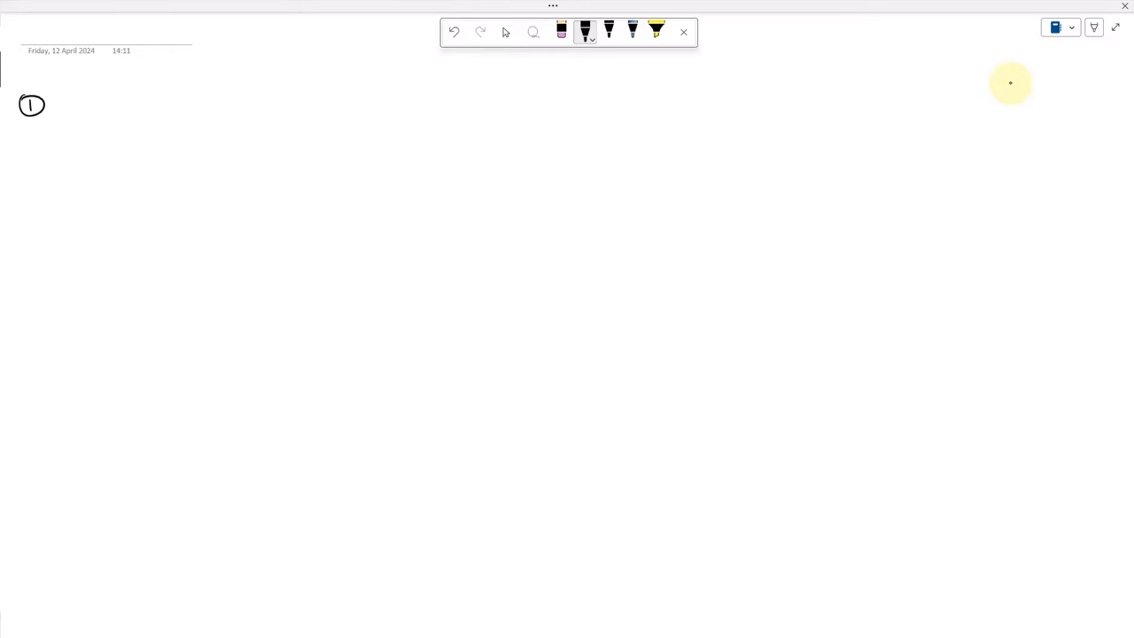
pyautogui.moveTo(59, 88)
pyautogui.mouseDown()
pyautogui.moveTo(63, 115)
pyautogui.moveTo(76, 86)
pyautogui.moveTo(96, 111)
pyautogui.moveTo(155, 100)
pyautogui.moveTo(167, 110)
pyautogui.mouseUp()
pyautogui.moveTo(168, 111)
pyautogui.mouseDown()
pyautogui.moveTo(220, 79)
pyautogui.moveTo(229, 115)
pyautogui.moveTo(282, 117)
pyautogui.mouseUp()
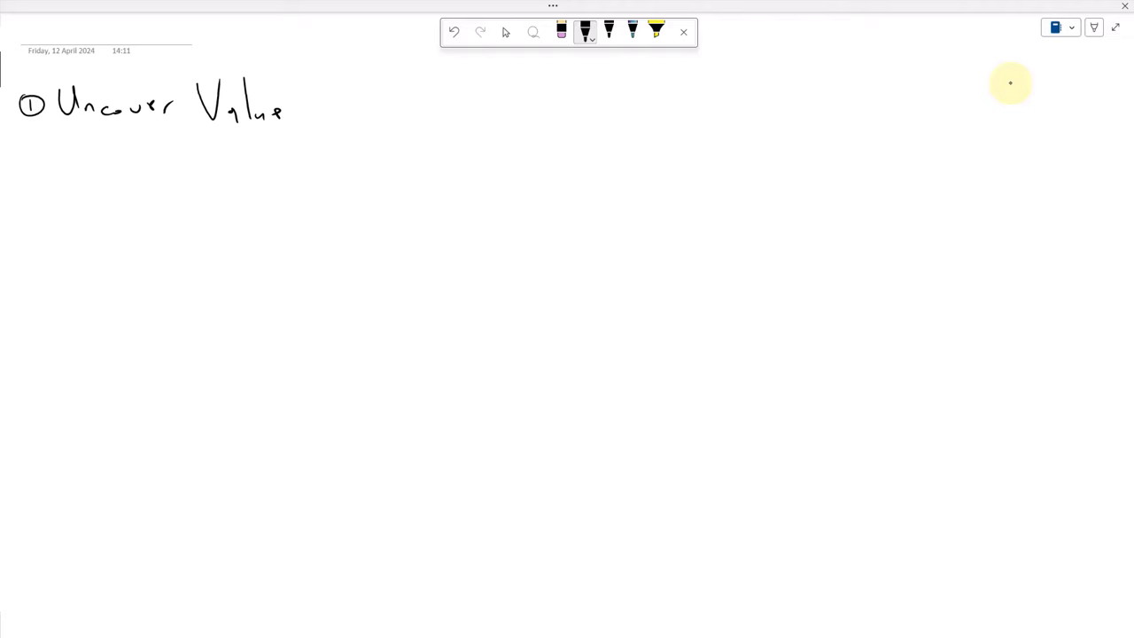
# On the right, write an underlined 'Skill' with a down arrow to 'Value. $'.
pyautogui.moveTo(973, 137)
pyautogui.mouseDown()
pyautogui.moveTo(963, 153)
pyautogui.moveTo(983, 155)
pyautogui.mouseUp()
pyautogui.moveTo(993, 131)
pyautogui.mouseDown()
pyautogui.moveTo(985, 144)
pyautogui.moveTo(996, 154)
pyautogui.mouseUp()
pyautogui.moveTo(1003, 147)
pyautogui.mouseDown()
pyautogui.moveTo(1014, 154)
pyautogui.moveTo(975, 165)
pyautogui.mouseUp()
pyautogui.moveTo(997, 176)
pyautogui.mouseDown()
pyautogui.moveTo(998, 199)
pyautogui.moveTo(1008, 197)
pyautogui.moveTo(999, 278)
pyautogui.mouseUp()
pyautogui.moveTo(1005, 230); pyautogui.dragTo(1007, 282)
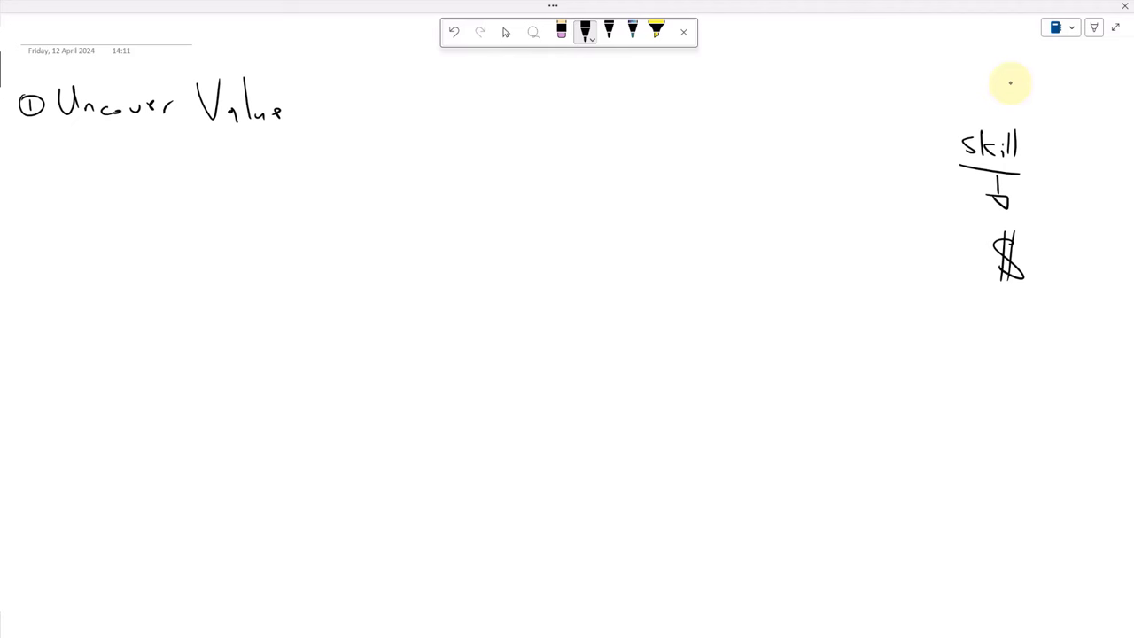
pyautogui.moveTo(904, 251)
pyautogui.mouseDown()
pyautogui.moveTo(915, 250)
pyautogui.moveTo(928, 278)
pyautogui.moveTo(960, 280)
pyautogui.mouseUp()
pyautogui.moveTo(968, 274); pyautogui.dragTo(974, 279)
pyautogui.click(978, 277)
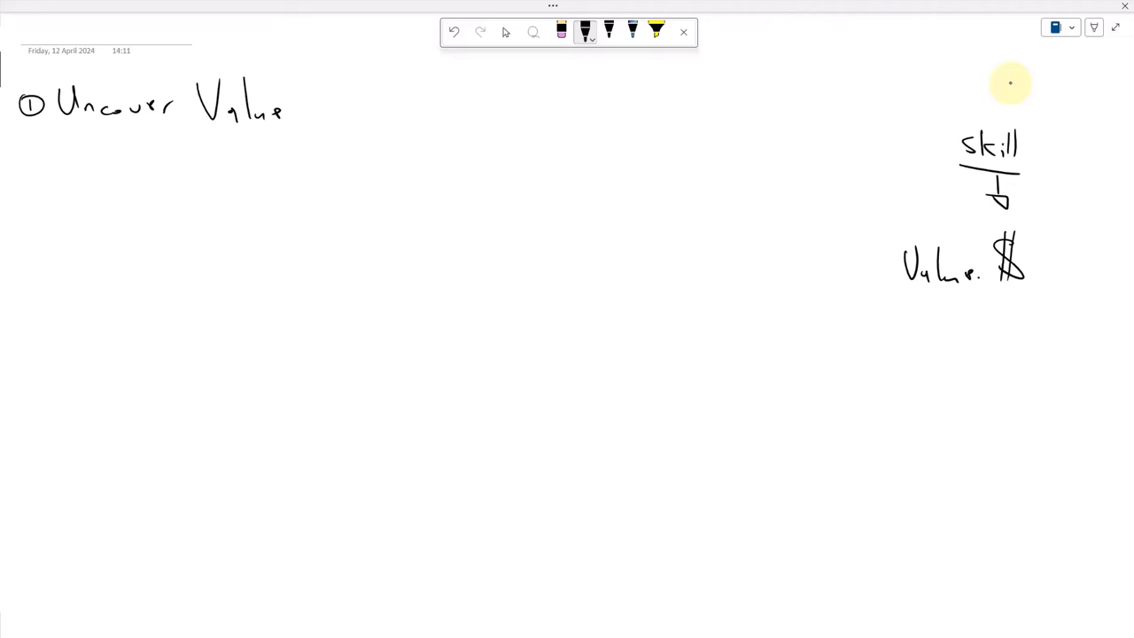
# Handwrite item '② Solution's Architect.' below the first point.
pyautogui.moveTo(28, 141)
pyautogui.mouseDown()
pyautogui.moveTo(37, 153)
pyautogui.moveTo(39, 137)
pyautogui.mouseUp()
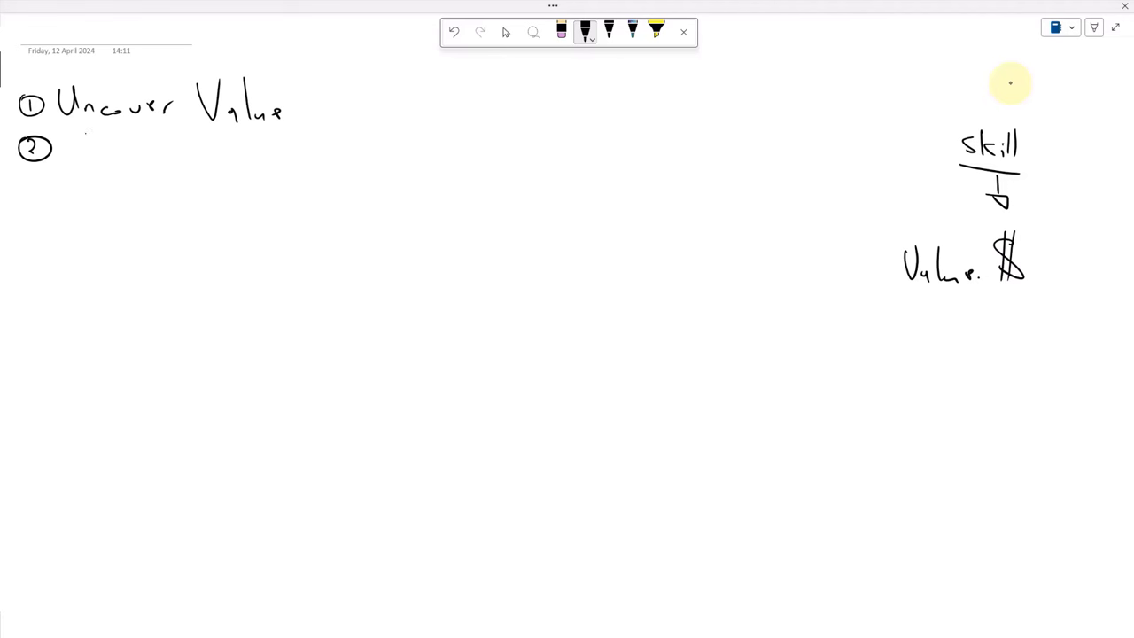
pyautogui.moveTo(95, 134)
pyautogui.mouseDown()
pyautogui.moveTo(71, 155)
pyautogui.moveTo(102, 146)
pyautogui.moveTo(142, 158)
pyautogui.moveTo(150, 138)
pyautogui.moveTo(162, 158)
pyautogui.mouseUp()
pyautogui.moveTo(168, 151); pyautogui.dragTo(231, 163)
pyautogui.click(191, 155)
pyautogui.moveTo(216, 149)
pyautogui.mouseDown()
pyautogui.moveTo(244, 149)
pyautogui.moveTo(262, 165)
pyautogui.mouseUp()
pyautogui.moveTo(267, 126)
pyautogui.mouseDown()
pyautogui.moveTo(266, 167)
pyautogui.moveTo(280, 167)
pyautogui.mouseUp()
pyautogui.moveTo(287, 149); pyautogui.dragTo(288, 167)
pyautogui.moveTo(297, 117)
pyautogui.mouseDown()
pyautogui.moveTo(298, 170)
pyautogui.moveTo(304, 140)
pyautogui.moveTo(319, 163)
pyautogui.mouseUp()
pyautogui.moveTo(329, 155); pyautogui.dragTo(333, 167)
pyautogui.moveTo(344, 112)
pyautogui.mouseDown()
pyautogui.moveTo(343, 166)
pyautogui.moveTo(354, 152)
pyautogui.mouseUp()
pyautogui.click(359, 164)
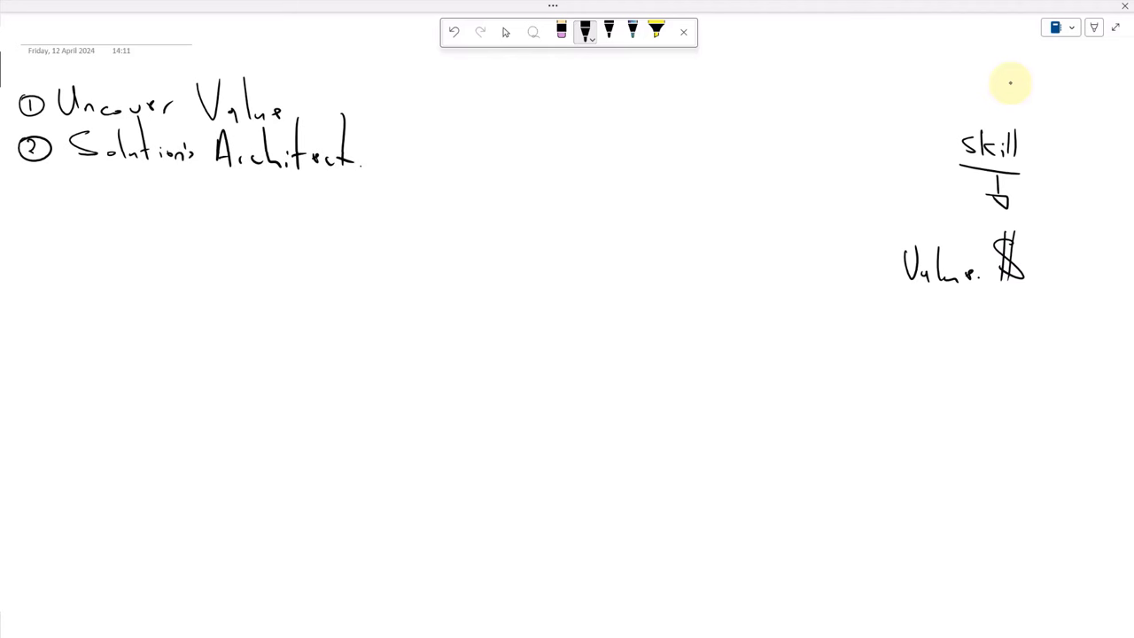
# Write 'Consulting is Key' on the next line and circle 'Key'.
pyautogui.moveTo(94, 186)
pyautogui.mouseDown()
pyautogui.moveTo(95, 205)
pyautogui.moveTo(178, 209)
pyautogui.mouseUp()
pyautogui.moveTo(194, 166)
pyautogui.mouseDown()
pyautogui.moveTo(195, 206)
pyautogui.moveTo(206, 184)
pyautogui.mouseUp()
pyautogui.moveTo(212, 197); pyautogui.dragTo(225, 207)
pyautogui.moveTo(229, 203)
pyautogui.mouseDown()
pyautogui.moveTo(233, 222)
pyautogui.moveTo(256, 209)
pyautogui.moveTo(340, 223)
pyautogui.mouseUp()
pyautogui.click(208, 198)
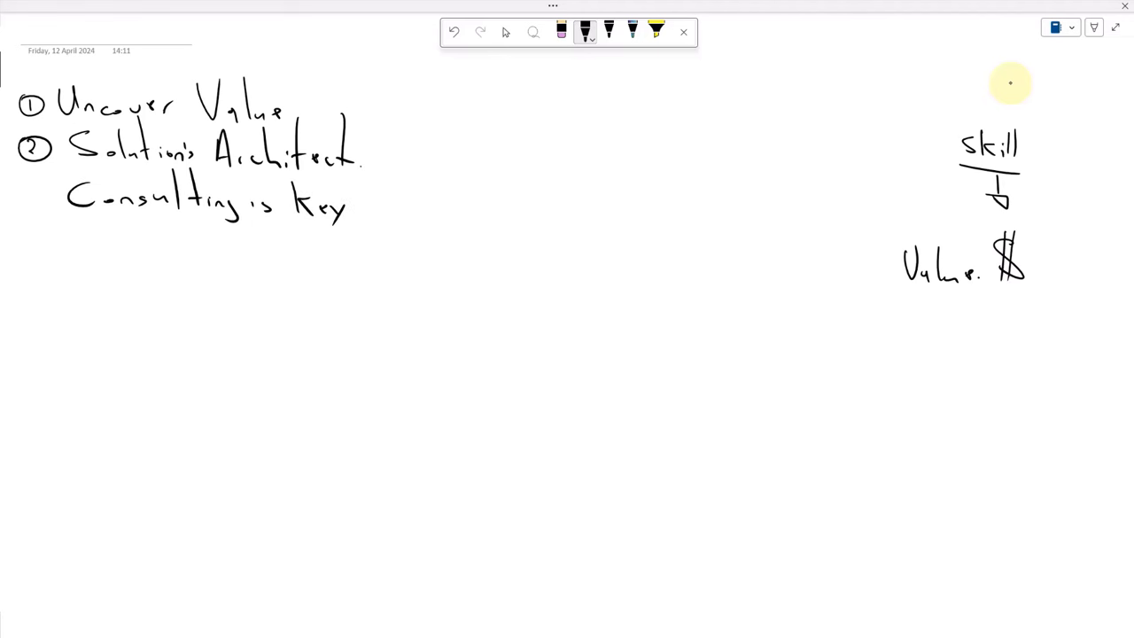
pyautogui.moveTo(354, 183)
pyautogui.mouseDown()
pyautogui.moveTo(323, 169)
pyautogui.moveTo(278, 190)
pyautogui.moveTo(323, 246)
pyautogui.moveTo(368, 202)
pyautogui.moveTo(356, 175)
pyautogui.mouseUp()
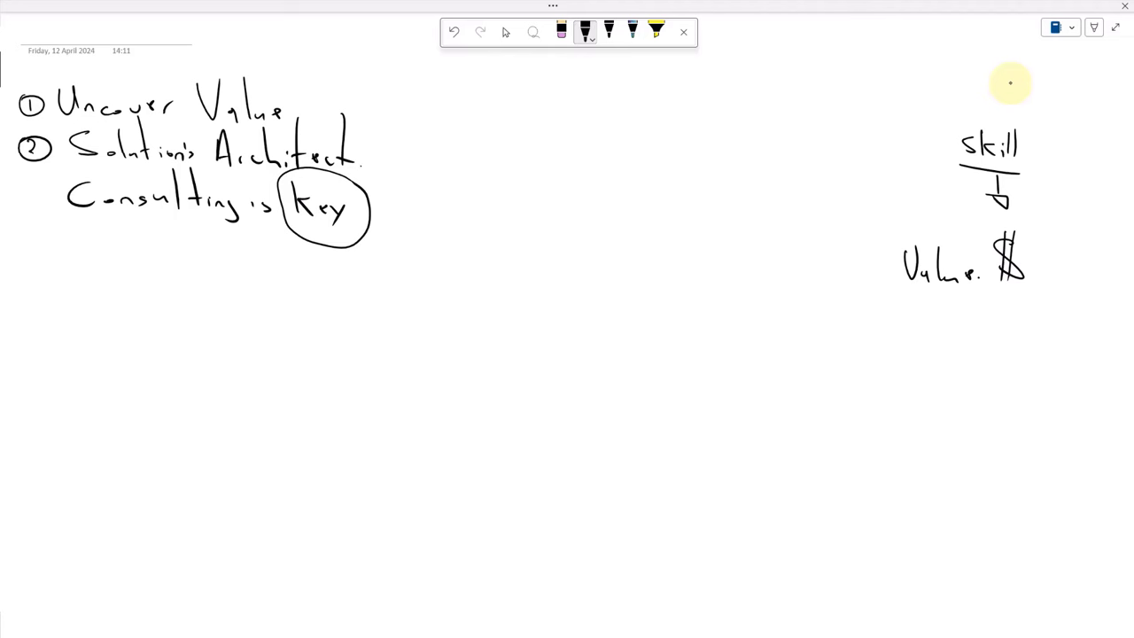
# Write 'Skill', sketch a flexing stick figure below it, and start the price line '1 = R5'.
pyautogui.moveTo(430, 100)
pyautogui.mouseDown()
pyautogui.moveTo(416, 116)
pyautogui.moveTo(477, 120)
pyautogui.mouseUp()
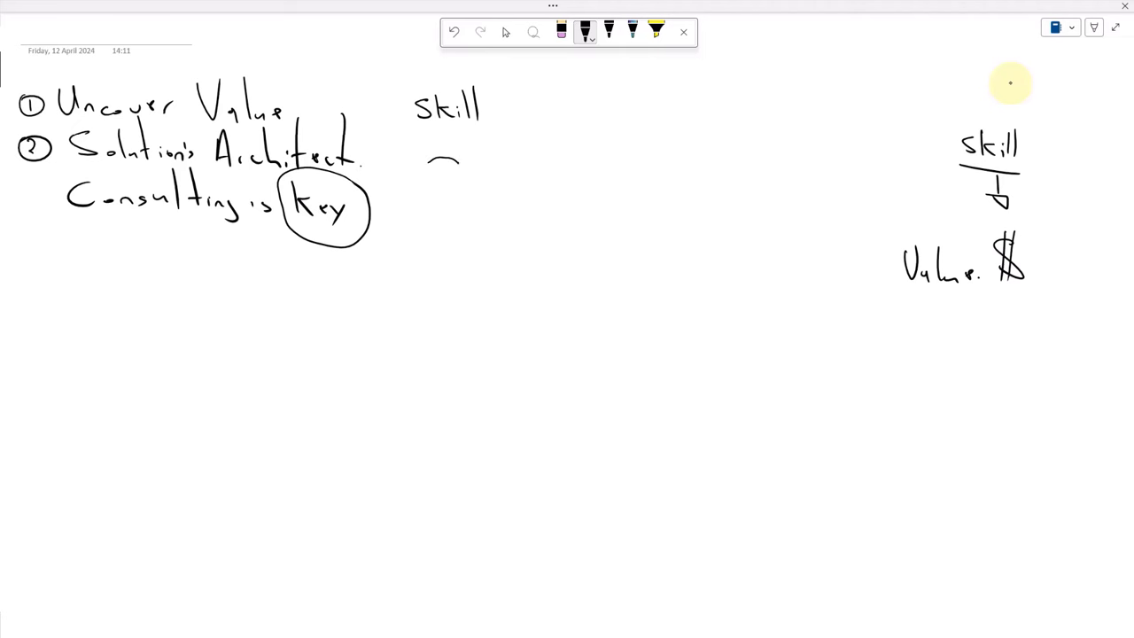
pyautogui.moveTo(473, 169)
pyautogui.mouseDown()
pyautogui.moveTo(474, 149)
pyautogui.moveTo(484, 158)
pyautogui.moveTo(476, 181)
pyautogui.moveTo(430, 180)
pyautogui.mouseUp()
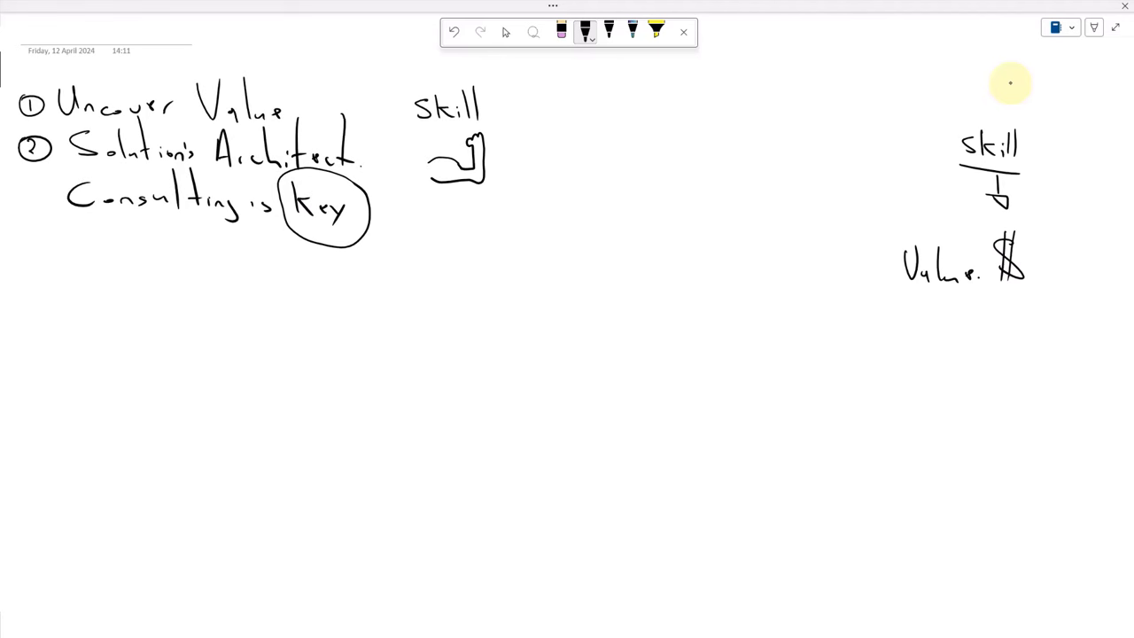
pyautogui.moveTo(414, 133)
pyautogui.mouseDown()
pyautogui.moveTo(423, 164)
pyautogui.moveTo(386, 163)
pyautogui.moveTo(383, 174)
pyautogui.moveTo(388, 138)
pyautogui.moveTo(376, 148)
pyautogui.moveTo(377, 186)
pyautogui.moveTo(436, 181)
pyautogui.moveTo(447, 248)
pyautogui.mouseUp()
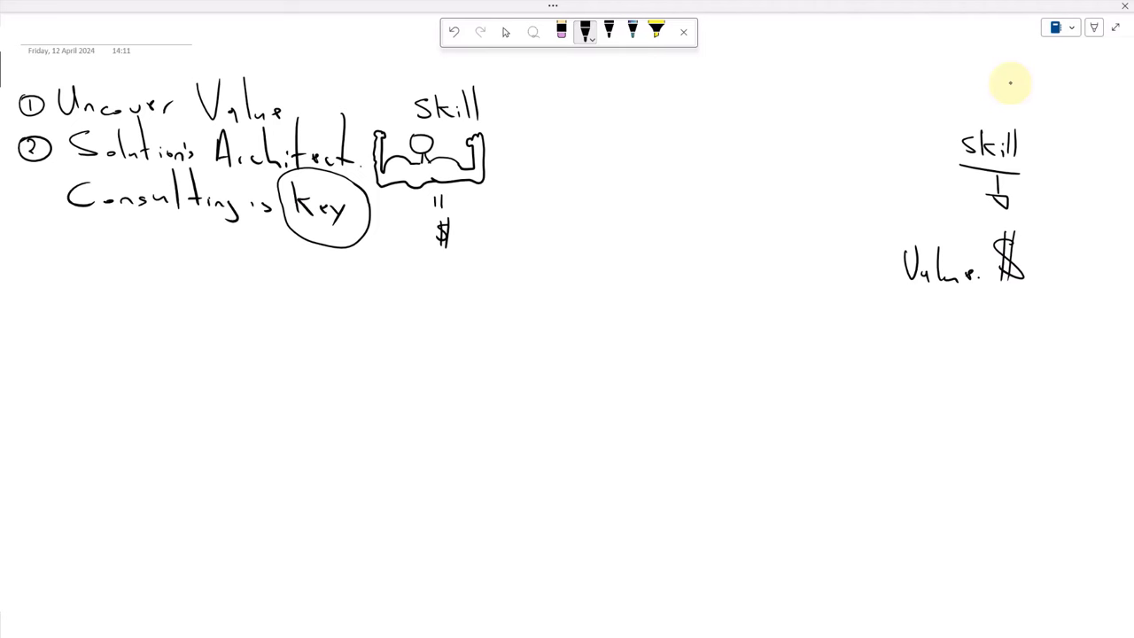
pyautogui.moveTo(400, 262)
pyautogui.mouseDown()
pyautogui.moveTo(402, 276)
pyautogui.moveTo(422, 269)
pyautogui.moveTo(454, 282)
pyautogui.mouseUp()
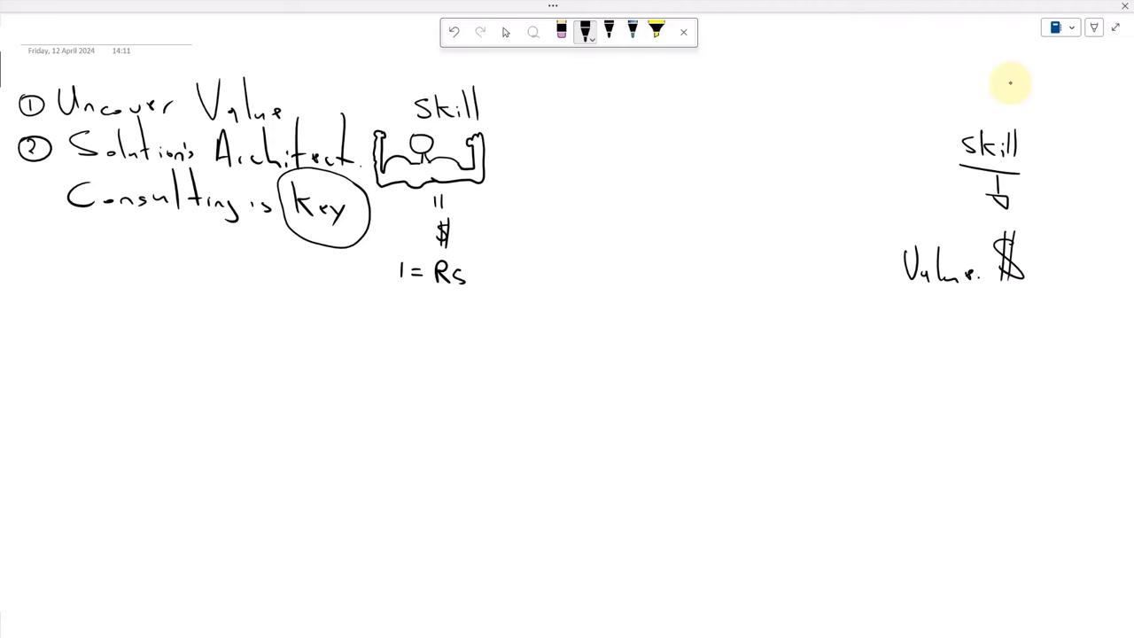
# Add '2 = R10' under the price list, underline it, and draw a long arrow from the figure.
pyautogui.moveTo(396, 294)
pyautogui.mouseDown()
pyautogui.moveTo(403, 307)
pyautogui.moveTo(445, 306)
pyautogui.mouseUp()
pyautogui.moveTo(458, 304)
pyautogui.mouseDown()
pyautogui.moveTo(458, 314)
pyautogui.moveTo(469, 307)
pyautogui.mouseUp()
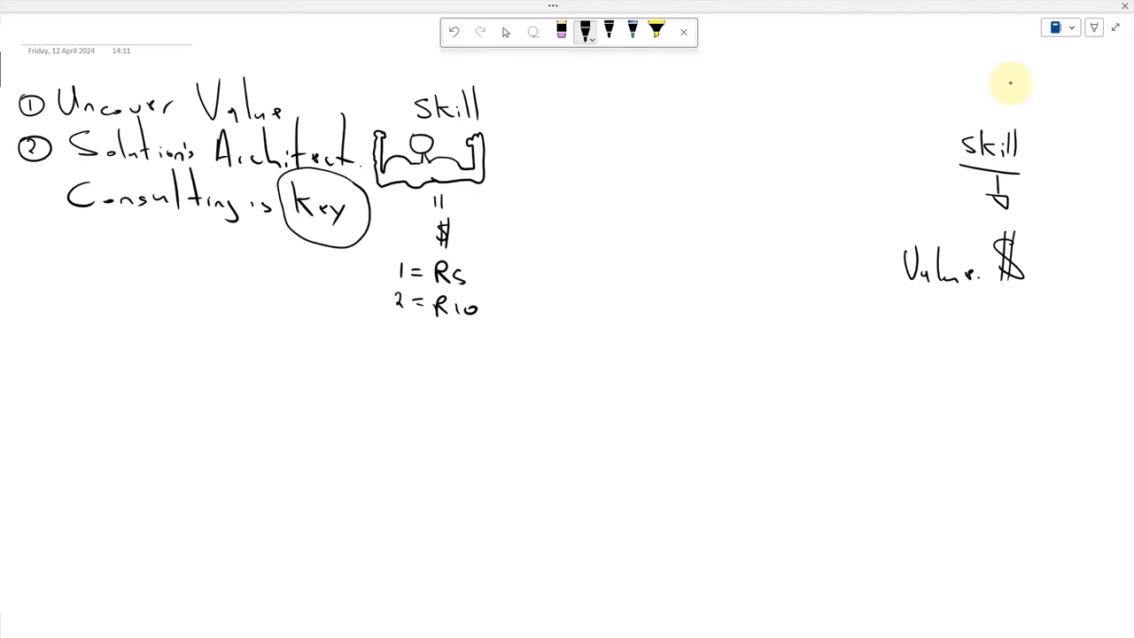
pyautogui.moveTo(385, 337); pyautogui.dragTo(500, 337)
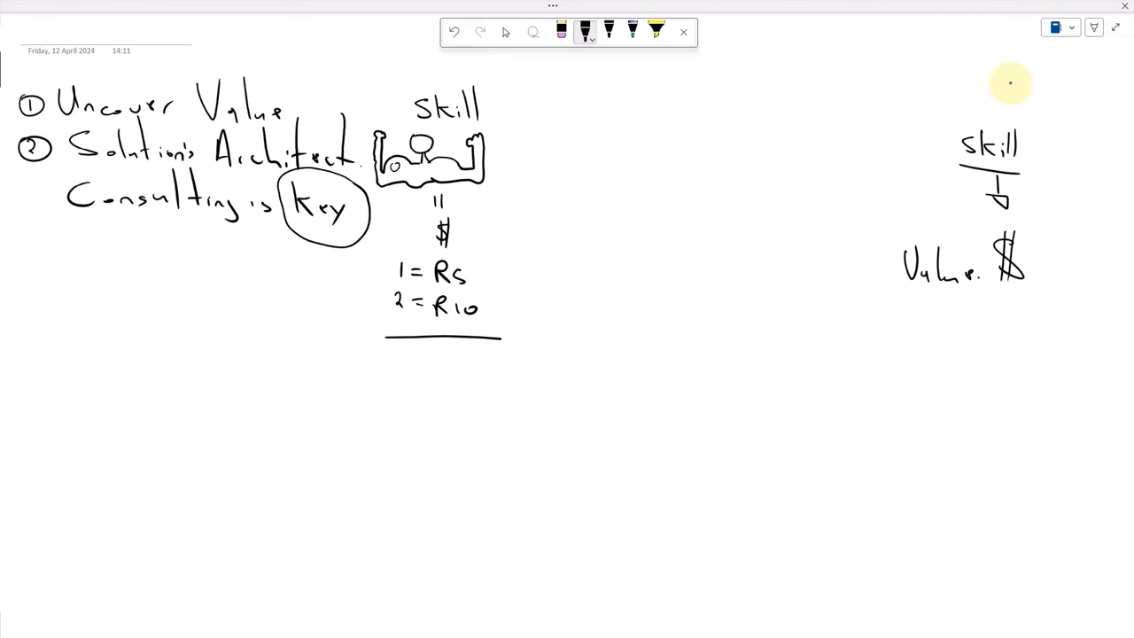
pyautogui.moveTo(443, 161); pyautogui.dragTo(442, 162)
pyautogui.moveTo(384, 195)
pyautogui.mouseDown()
pyautogui.moveTo(384, 215)
pyautogui.moveTo(444, 201)
pyautogui.moveTo(576, 203)
pyautogui.moveTo(761, 217)
pyautogui.moveTo(759, 226)
pyautogui.mouseUp()
pyautogui.moveTo(768, 209); pyautogui.dragTo(760, 229)
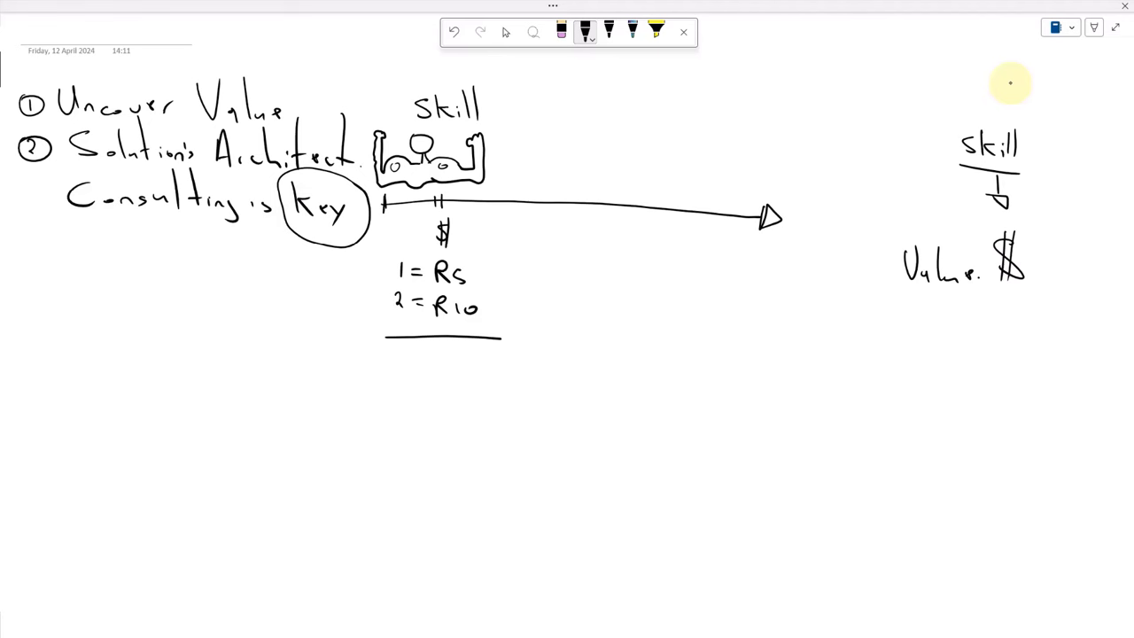
# Write 'Solution/Value', draw an arrow down from it, and begin 'V =' below.
pyautogui.moveTo(722, 93)
pyautogui.mouseDown()
pyautogui.moveTo(710, 103)
pyautogui.moveTo(762, 112)
pyautogui.mouseUp()
pyautogui.moveTo(754, 92); pyautogui.dragTo(778, 102)
pyautogui.moveTo(784, 103); pyautogui.dragTo(795, 111)
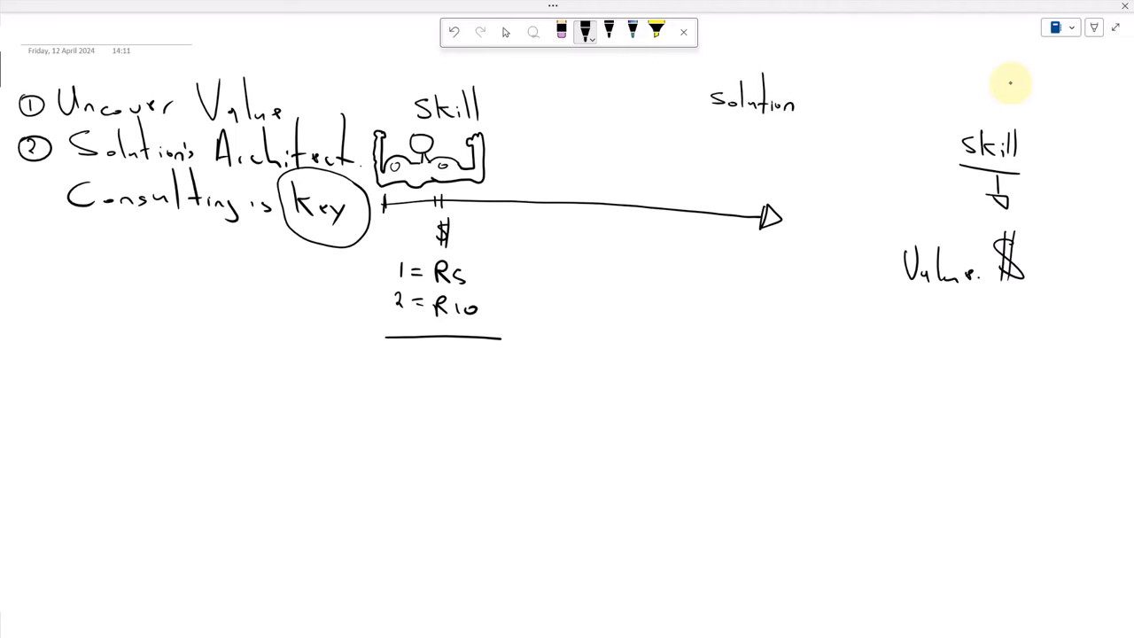
pyautogui.moveTo(812, 78)
pyautogui.mouseDown()
pyautogui.moveTo(800, 114)
pyautogui.moveTo(828, 97)
pyautogui.moveTo(836, 114)
pyautogui.moveTo(877, 105)
pyautogui.mouseUp()
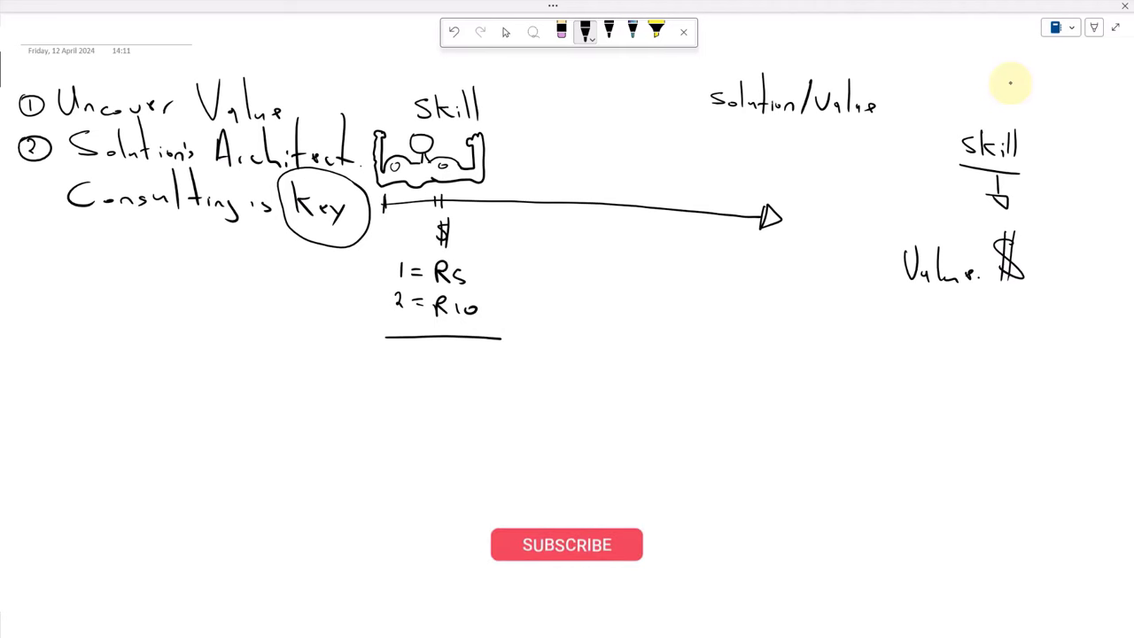
pyautogui.moveTo(853, 123); pyautogui.dragTo(851, 249)
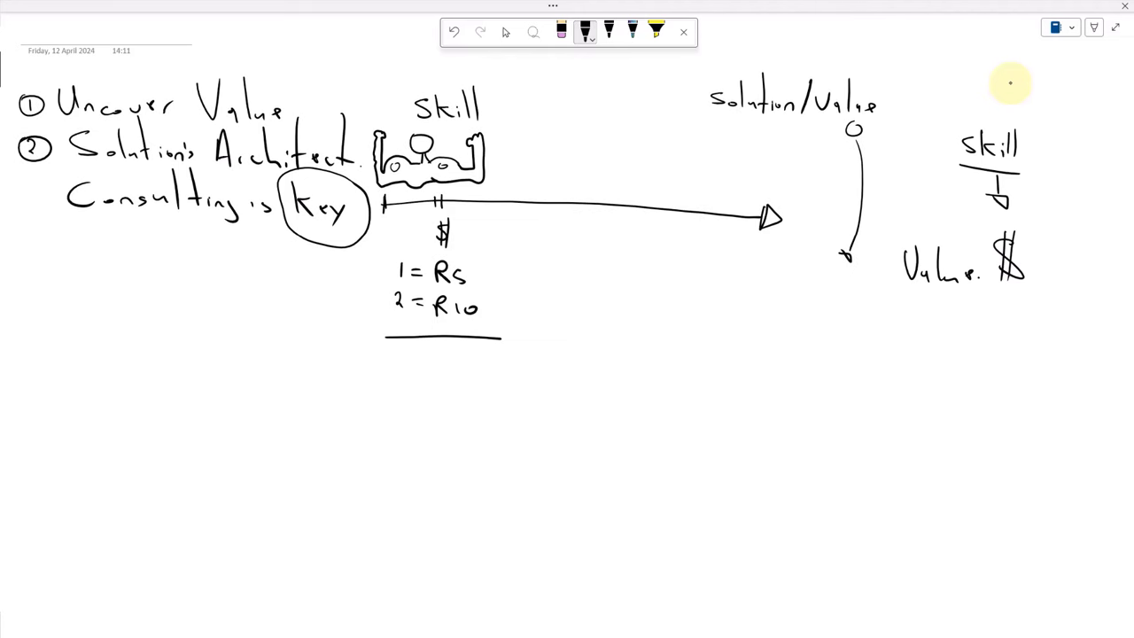
pyautogui.moveTo(733, 330); pyautogui.dragTo(767, 343)
# Complete the formula as 'V = More V' and add a circled 1 near the arrow tip.
pyautogui.click(794, 335)
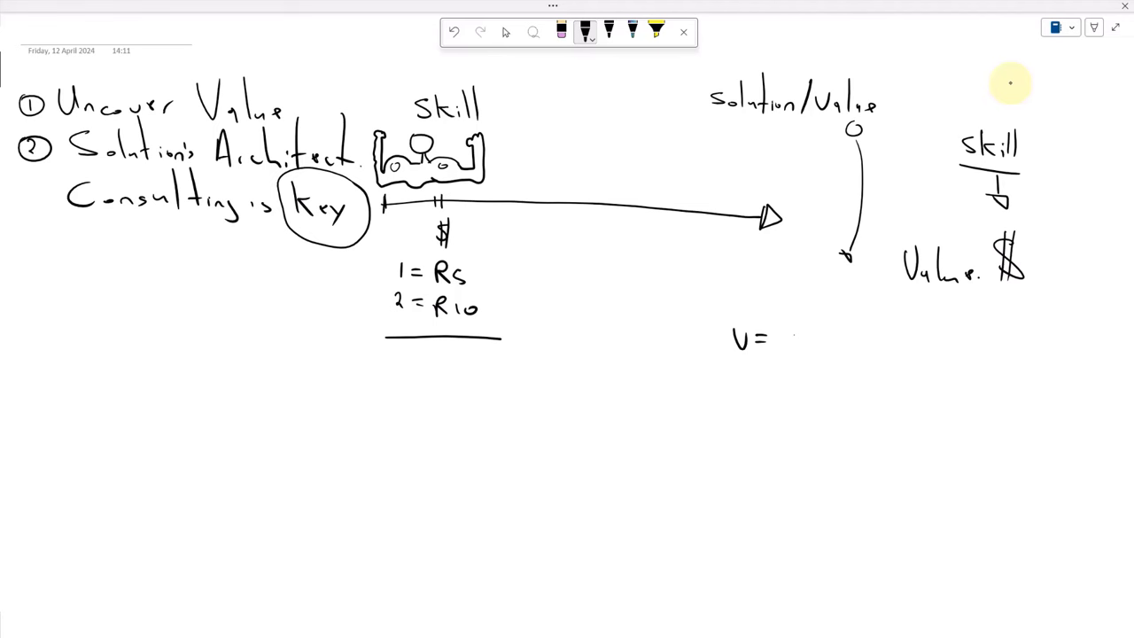
pyautogui.moveTo(786, 351)
pyautogui.mouseDown()
pyautogui.moveTo(788, 335)
pyautogui.moveTo(809, 353)
pyautogui.moveTo(846, 351)
pyautogui.moveTo(891, 324)
pyautogui.moveTo(890, 372)
pyautogui.moveTo(879, 315)
pyautogui.mouseUp()
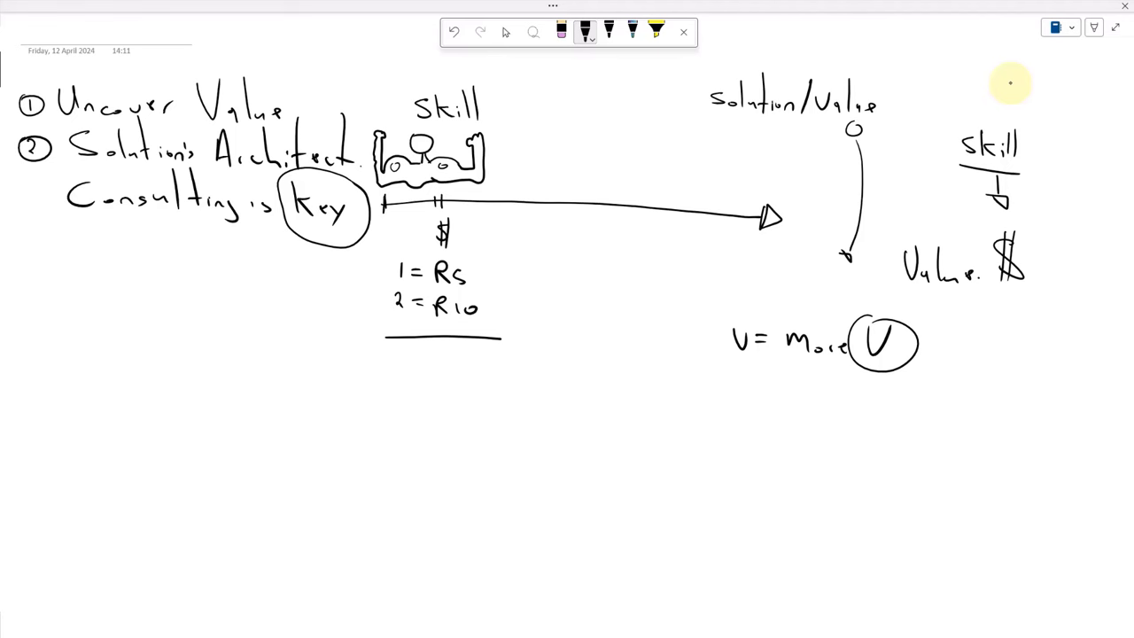
pyautogui.moveTo(700, 251)
pyautogui.mouseDown()
pyautogui.moveTo(703, 266)
pyautogui.moveTo(700, 247)
pyautogui.mouseUp()
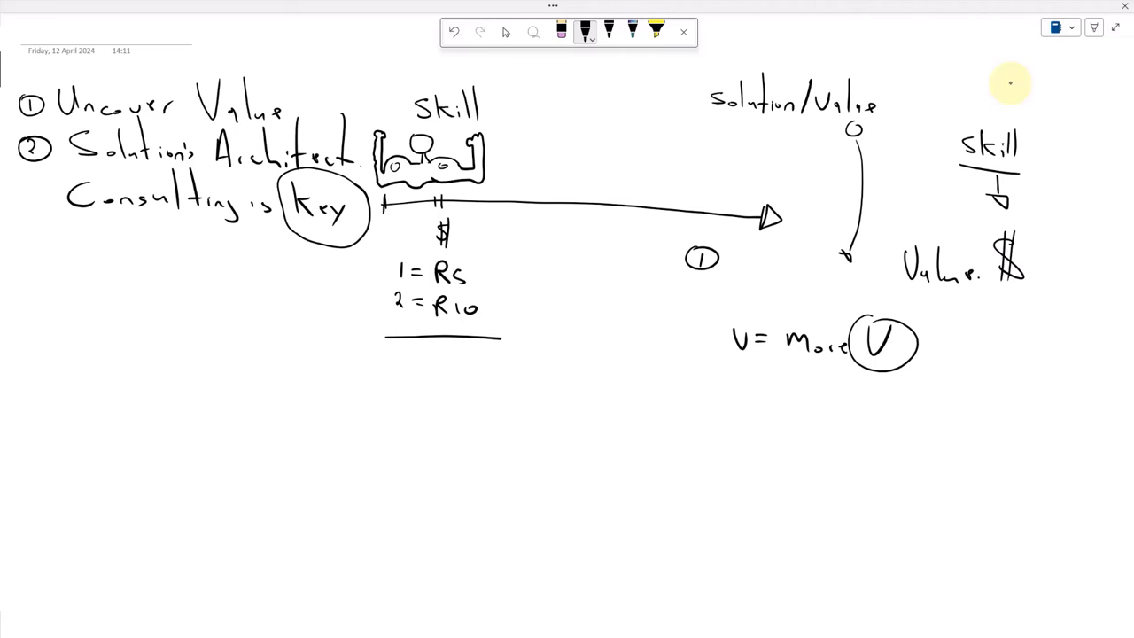
# Handwrite 'Thought' and 'Process' on two lines beneath 'Solution/Value'.
pyautogui.moveTo(699, 127)
pyautogui.mouseDown()
pyautogui.moveTo(723, 126)
pyautogui.moveTo(711, 140)
pyautogui.moveTo(750, 140)
pyautogui.mouseUp()
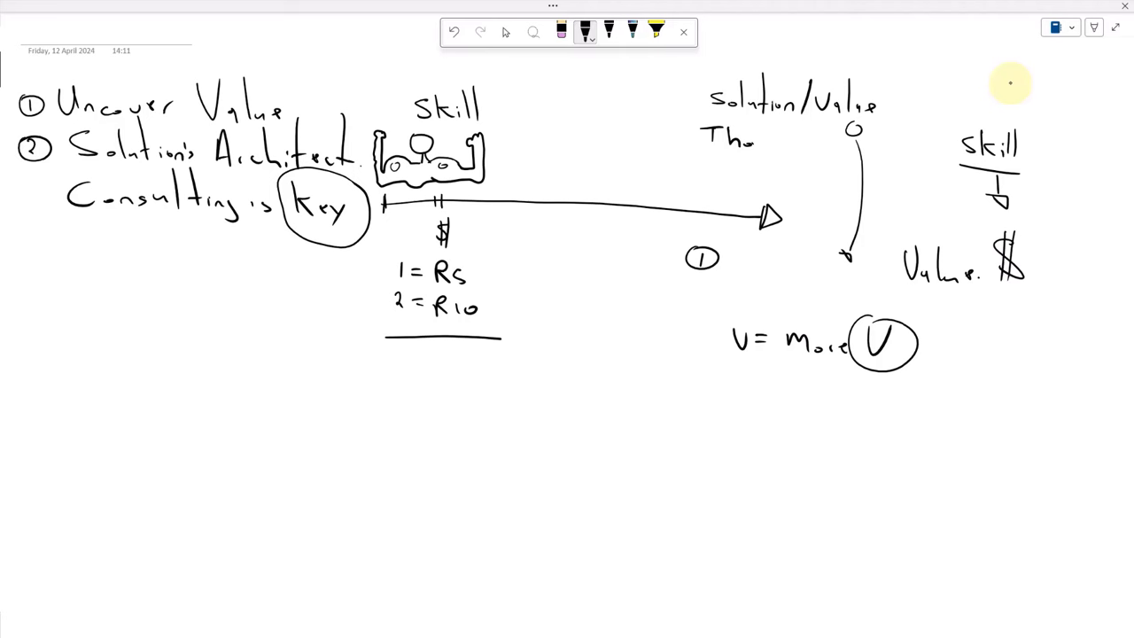
pyautogui.moveTo(746, 145); pyautogui.dragTo(753, 143)
pyautogui.moveTo(763, 140)
pyautogui.mouseDown()
pyautogui.moveTo(795, 145)
pyautogui.moveTo(808, 133)
pyautogui.mouseUp()
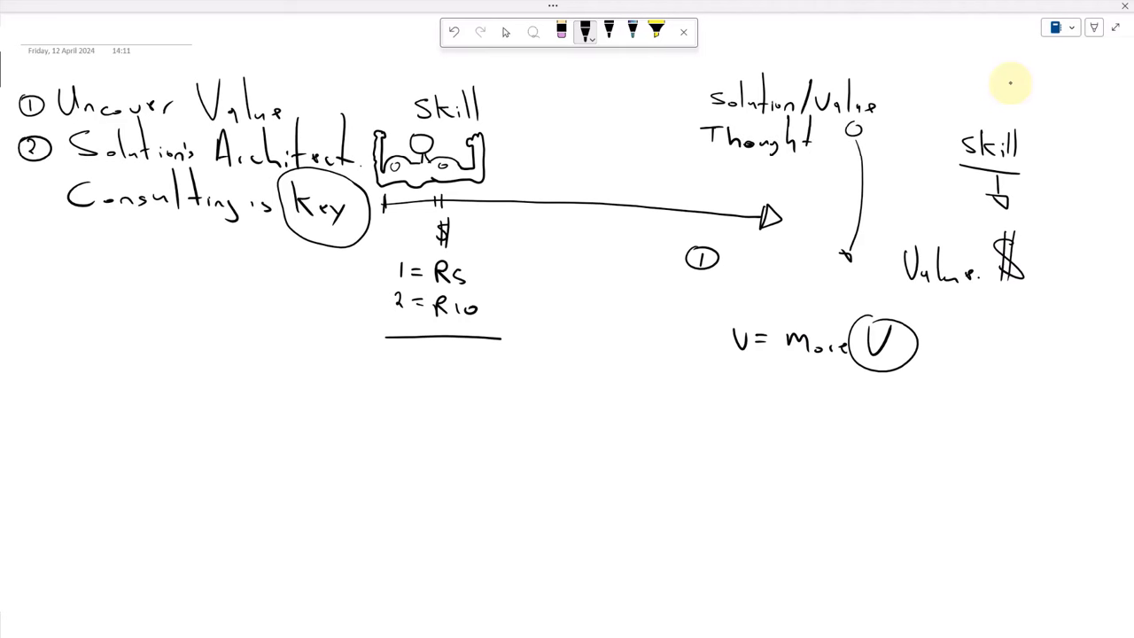
pyautogui.moveTo(717, 151)
pyautogui.mouseDown()
pyautogui.moveTo(717, 171)
pyautogui.moveTo(719, 161)
pyautogui.moveTo(750, 174)
pyautogui.mouseUp()
pyautogui.moveTo(763, 170); pyautogui.dragTo(786, 177)
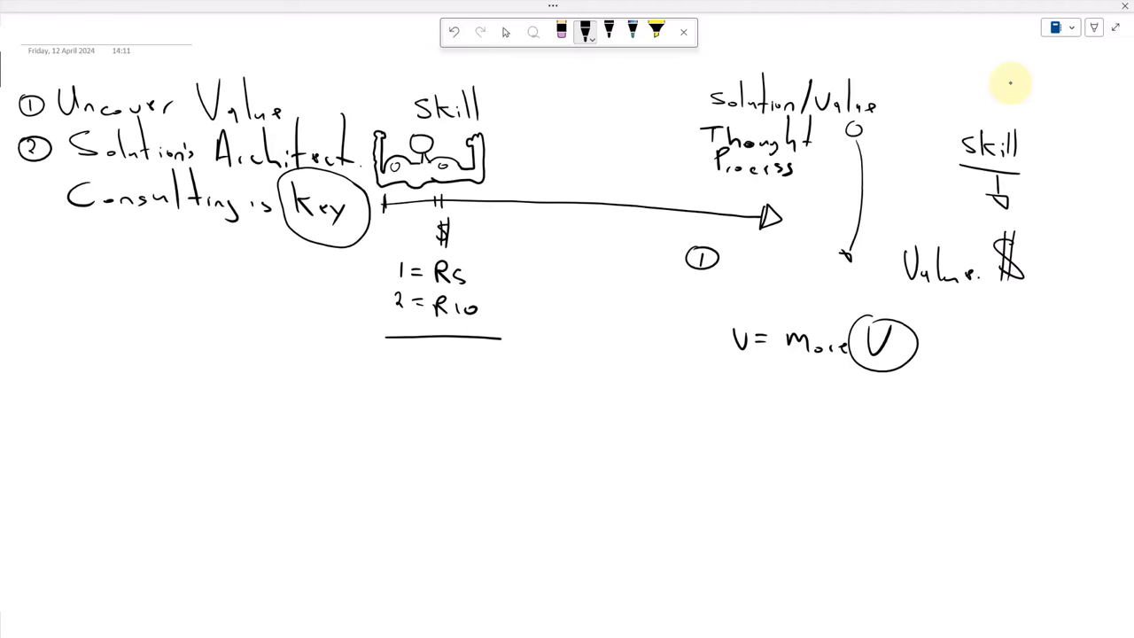
# Erase the V, write 'Thinking' before '= More V', and draw a box under '2 = R10'.
pyautogui.click(561, 31)
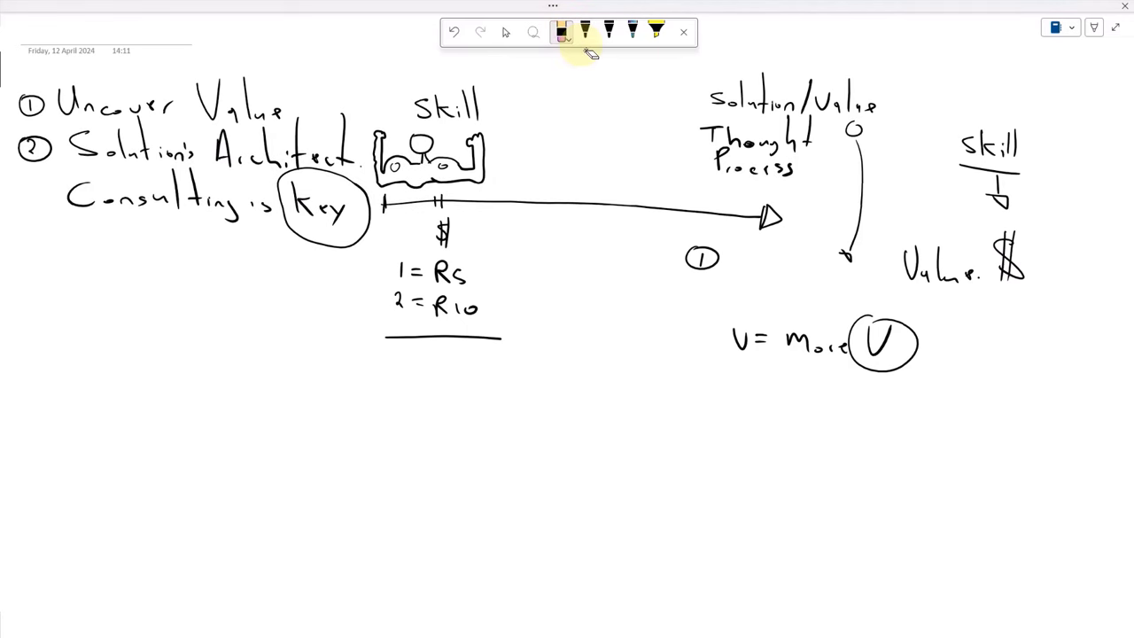
pyautogui.click(585, 33)
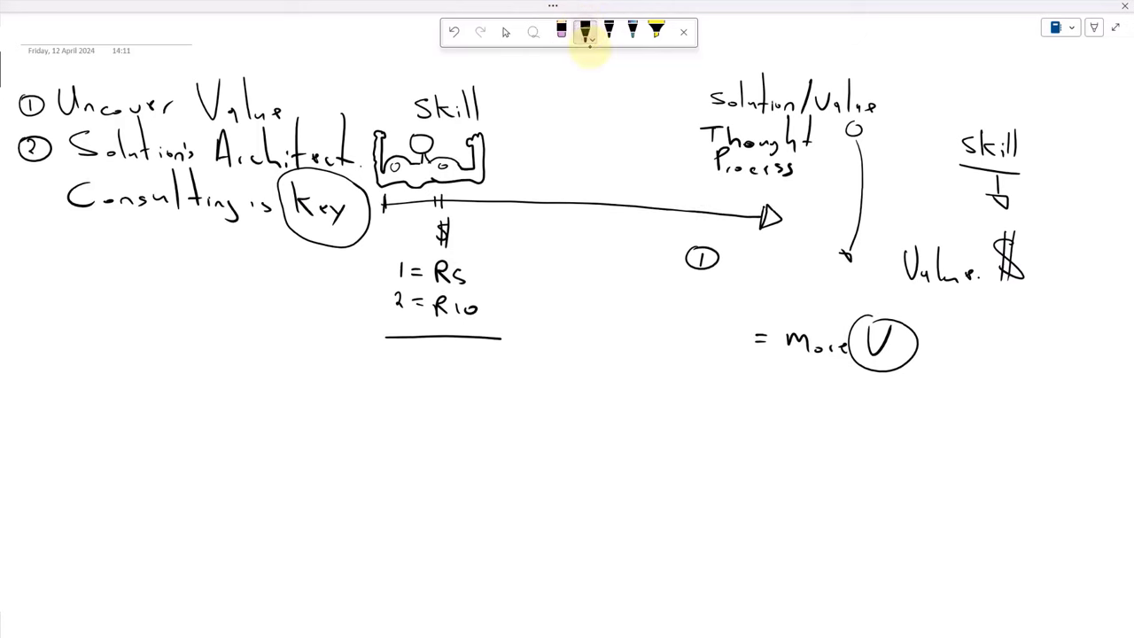
pyautogui.moveTo(653, 319)
pyautogui.mouseDown()
pyautogui.moveTo(677, 320)
pyautogui.moveTo(665, 350)
pyautogui.moveTo(712, 349)
pyautogui.mouseUp()
pyautogui.moveTo(720, 335); pyautogui.dragTo(735, 355)
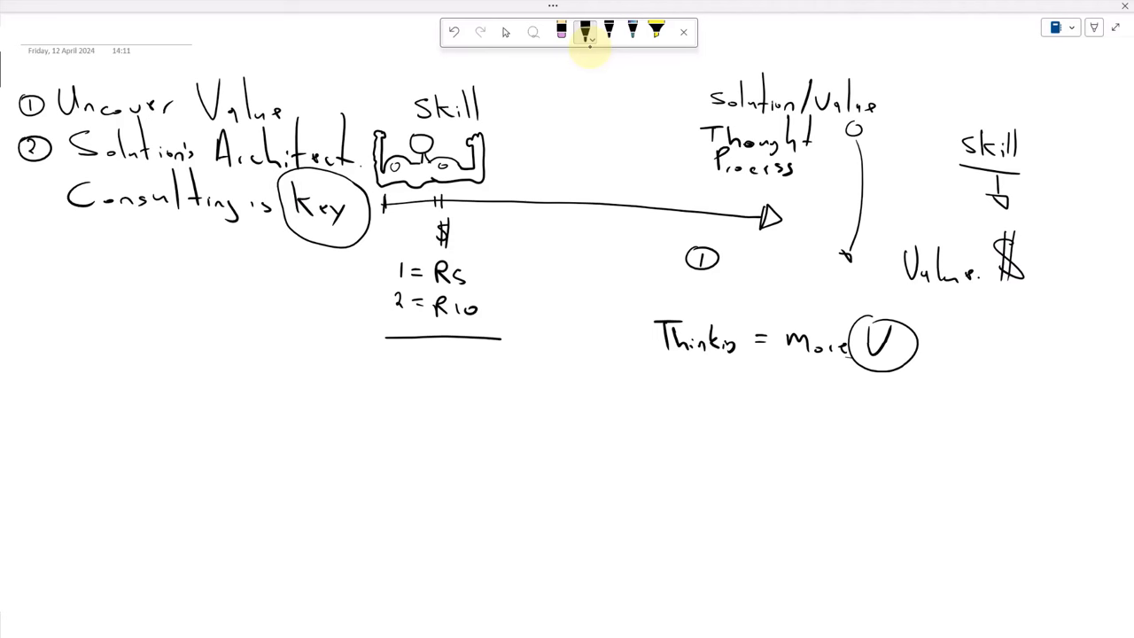
pyautogui.moveTo(391, 376)
pyautogui.mouseDown()
pyautogui.moveTo(387, 450)
pyautogui.moveTo(424, 373)
pyautogui.moveTo(487, 372)
pyautogui.moveTo(482, 466)
pyautogui.moveTo(424, 478)
pyautogui.moveTo(385, 448)
pyautogui.mouseUp()
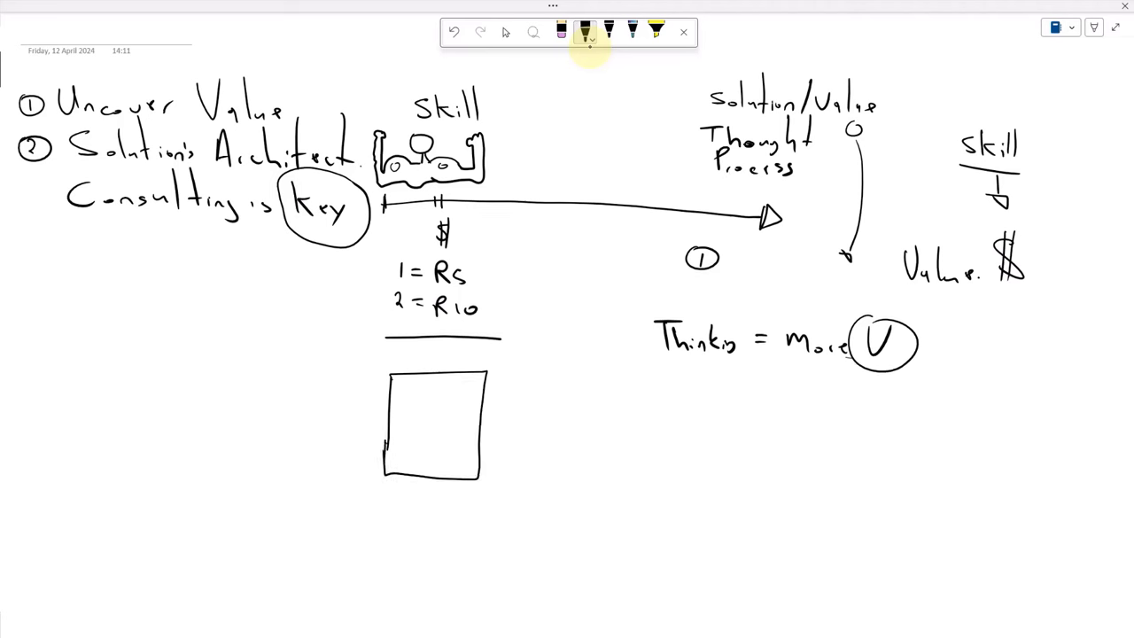
# Start a second box below 'Thinking', then undo it with Ctrl+Z.
pyautogui.moveTo(665, 380); pyautogui.dragTo(657, 467)
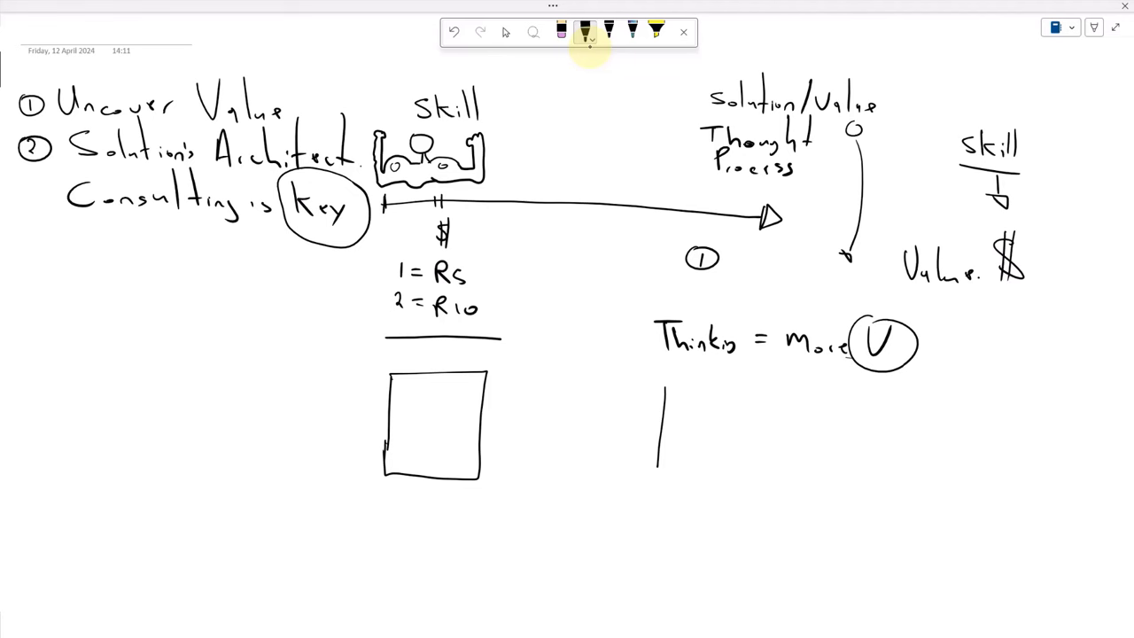
pyautogui.moveTo(665, 377)
pyautogui.mouseDown()
pyautogui.moveTo(670, 401)
pyautogui.moveTo(717, 381)
pyautogui.mouseUp()
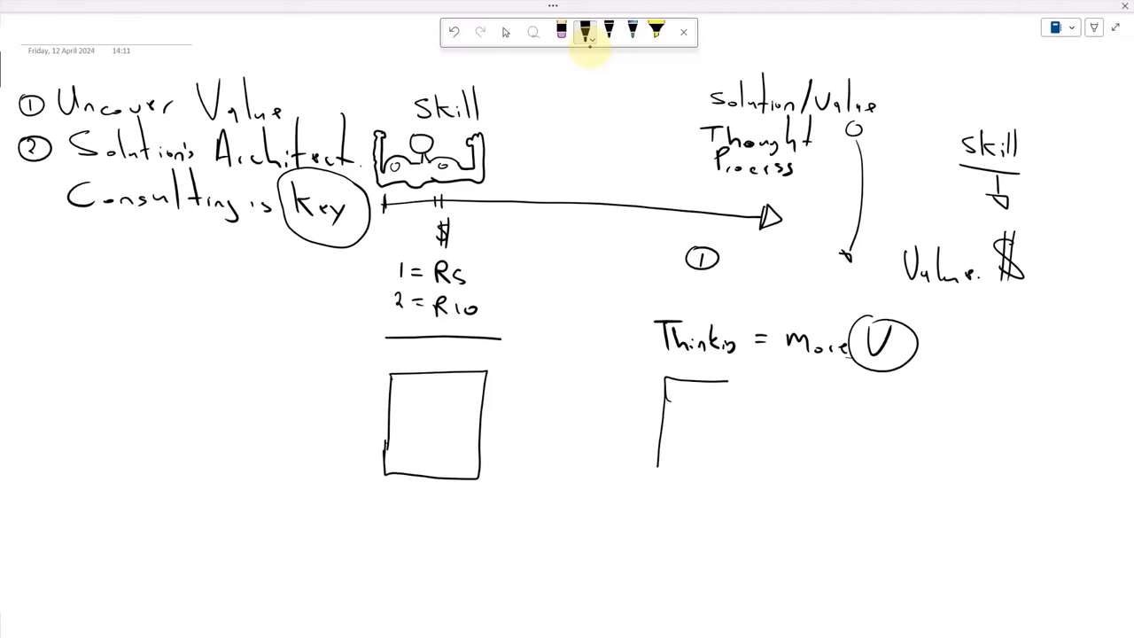
pyautogui.hotkey('ctrl', 'z')
pyautogui.hotkey('ctrl', 'z')
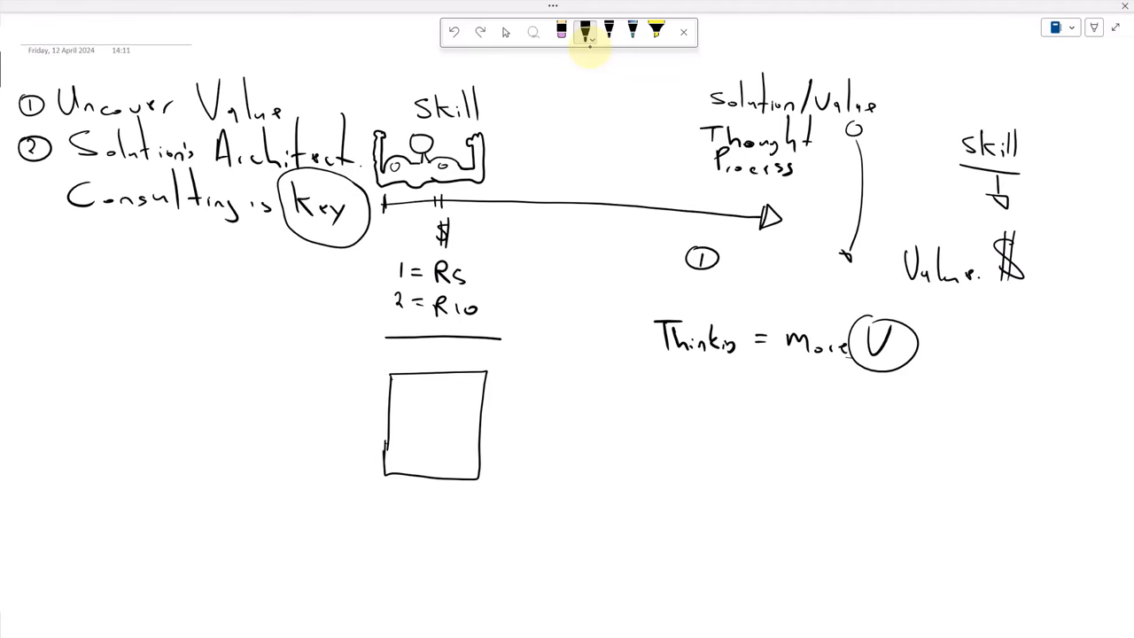
# Sketch two stick figures seated on chairs across a round table.
pyautogui.moveTo(700, 388)
pyautogui.mouseDown()
pyautogui.moveTo(690, 411)
pyautogui.moveTo(701, 389)
pyautogui.mouseUp()
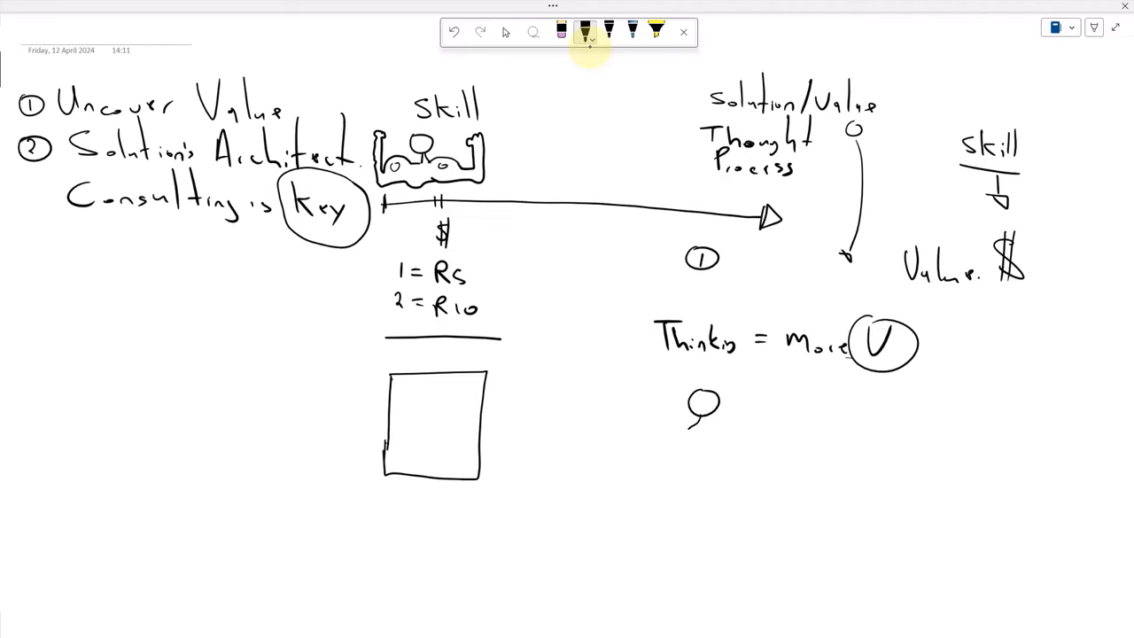
pyautogui.moveTo(688, 428); pyautogui.dragTo(682, 469)
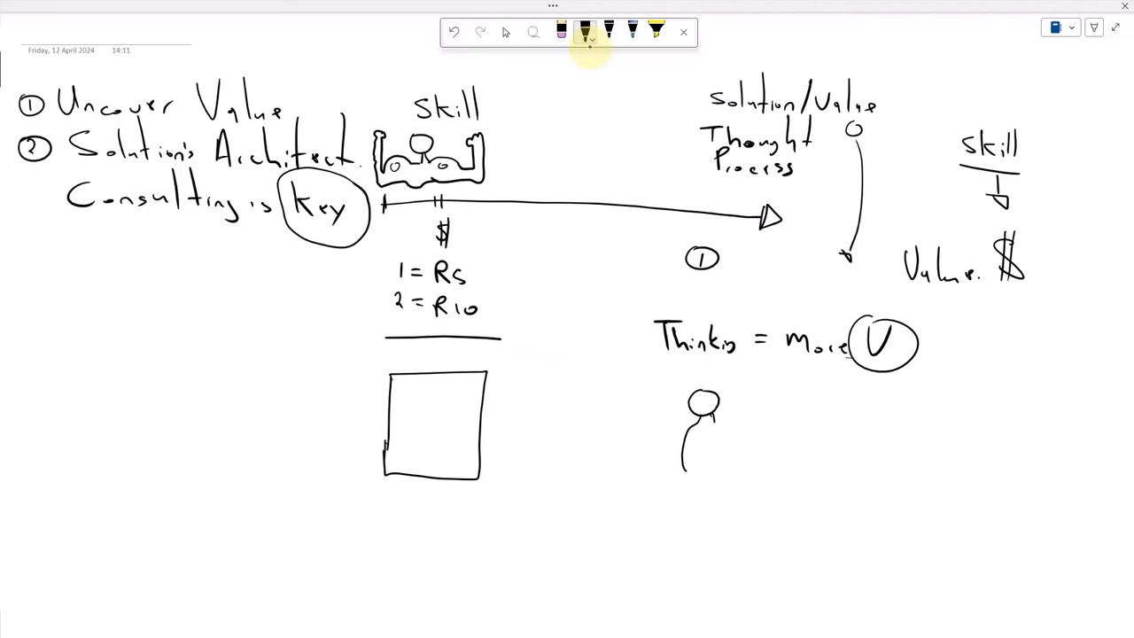
pyautogui.moveTo(705, 446)
pyautogui.mouseDown()
pyautogui.moveTo(765, 465)
pyautogui.moveTo(714, 442)
pyautogui.moveTo(770, 443)
pyautogui.moveTo(735, 448)
pyautogui.mouseUp()
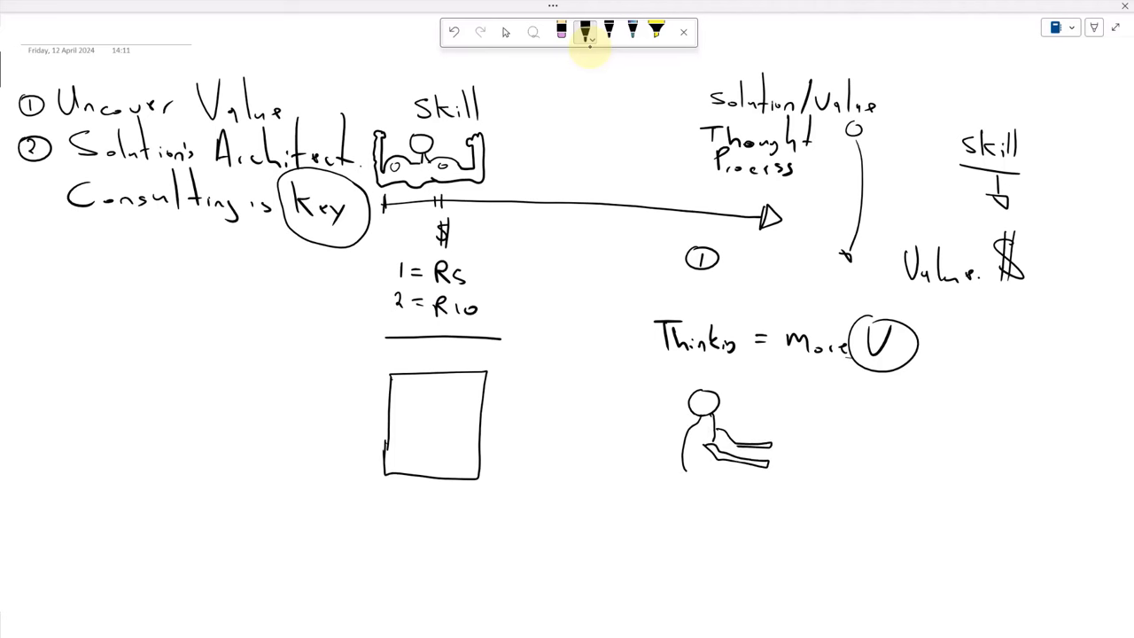
pyautogui.moveTo(870, 391)
pyautogui.mouseDown()
pyautogui.moveTo(868, 434)
pyautogui.moveTo(833, 434)
pyautogui.moveTo(863, 445)
pyautogui.moveTo(870, 462)
pyautogui.moveTo(829, 460)
pyautogui.moveTo(866, 464)
pyautogui.mouseUp()
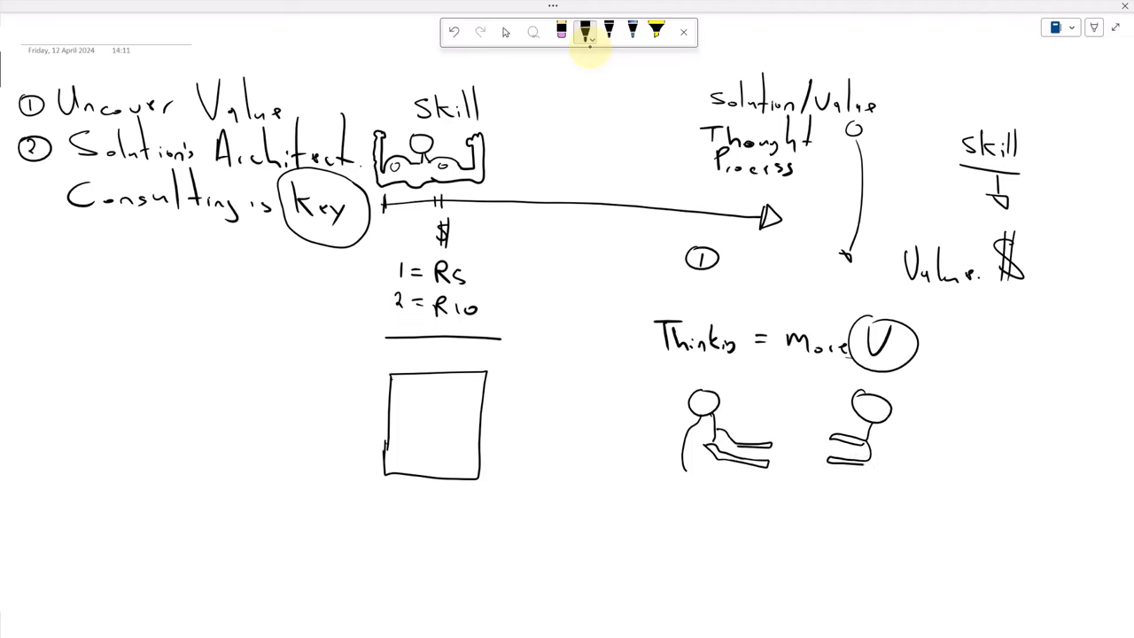
pyautogui.moveTo(683, 470); pyautogui.dragTo(715, 489)
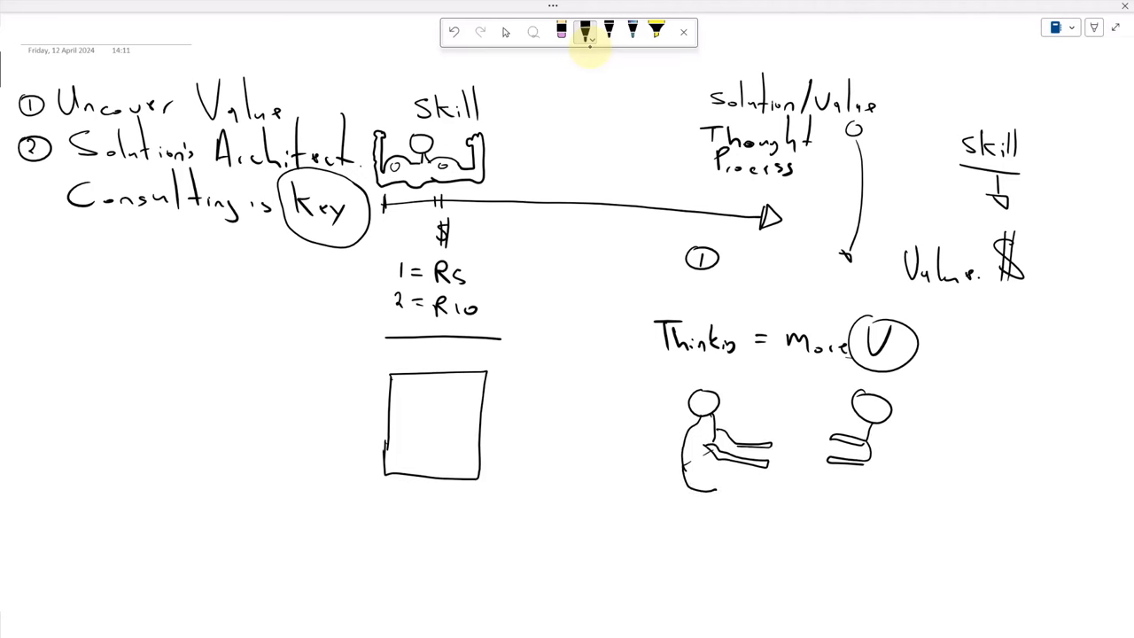
pyautogui.moveTo(752, 434)
pyautogui.mouseDown()
pyautogui.moveTo(745, 483)
pyautogui.moveTo(809, 506)
pyautogui.moveTo(852, 468)
pyautogui.moveTo(803, 413)
pyautogui.moveTo(712, 468)
pyautogui.moveTo(719, 489)
pyautogui.moveTo(740, 478)
pyautogui.moveTo(746, 512)
pyautogui.mouseUp()
pyautogui.moveTo(874, 435)
pyautogui.mouseDown()
pyautogui.moveTo(855, 510)
pyautogui.moveTo(844, 516)
pyautogui.moveTo(850, 498)
pyautogui.moveTo(838, 493)
pyautogui.moveTo(809, 520)
pyautogui.mouseUp()
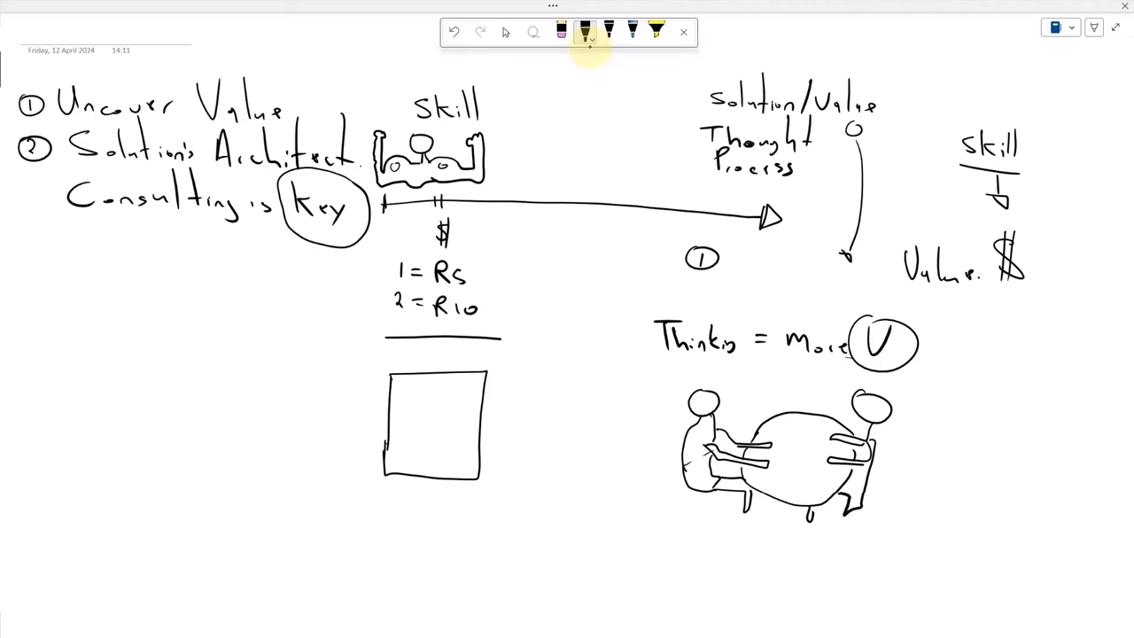
# Write 'Ff' inside the empty box and handwrite words above the table sketch.
pyautogui.moveTo(406, 396)
pyautogui.mouseDown()
pyautogui.moveTo(405, 431)
pyautogui.moveTo(425, 395)
pyautogui.moveTo(420, 412)
pyautogui.mouseUp()
pyautogui.moveTo(446, 401)
pyautogui.mouseDown()
pyautogui.moveTo(433, 427)
pyautogui.moveTo(442, 409)
pyautogui.mouseUp()
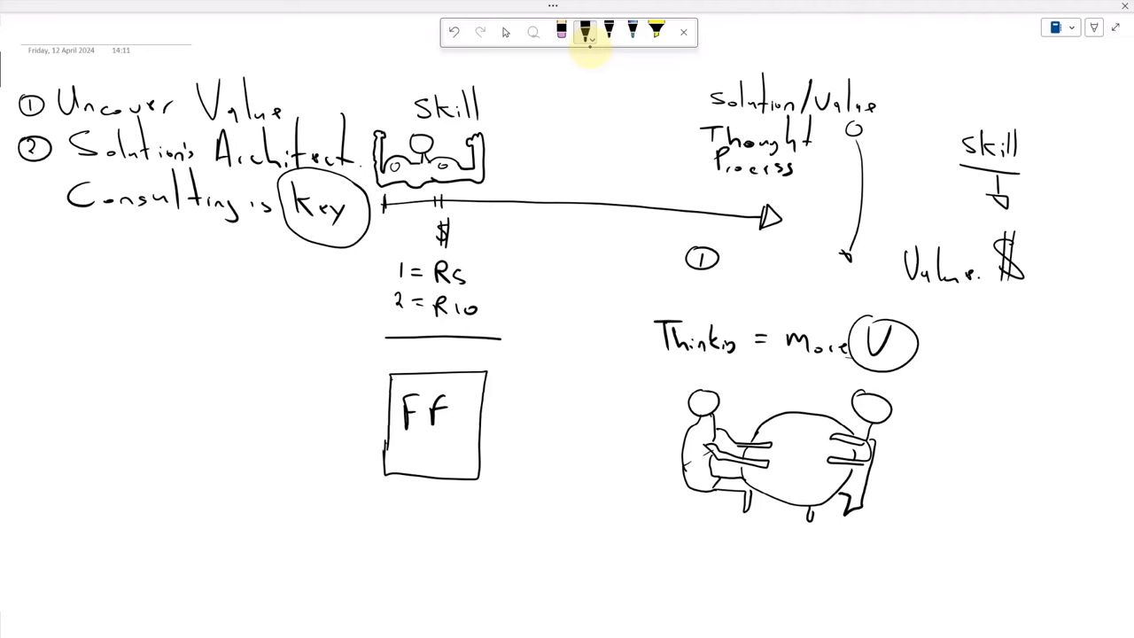
pyautogui.moveTo(765, 384); pyautogui.dragTo(763, 398)
pyautogui.moveTo(774, 391); pyautogui.dragTo(798, 393)
pyautogui.moveTo(801, 396); pyautogui.dragTo(817, 393)
pyautogui.moveTo(822, 391); pyautogui.dragTo(827, 392)
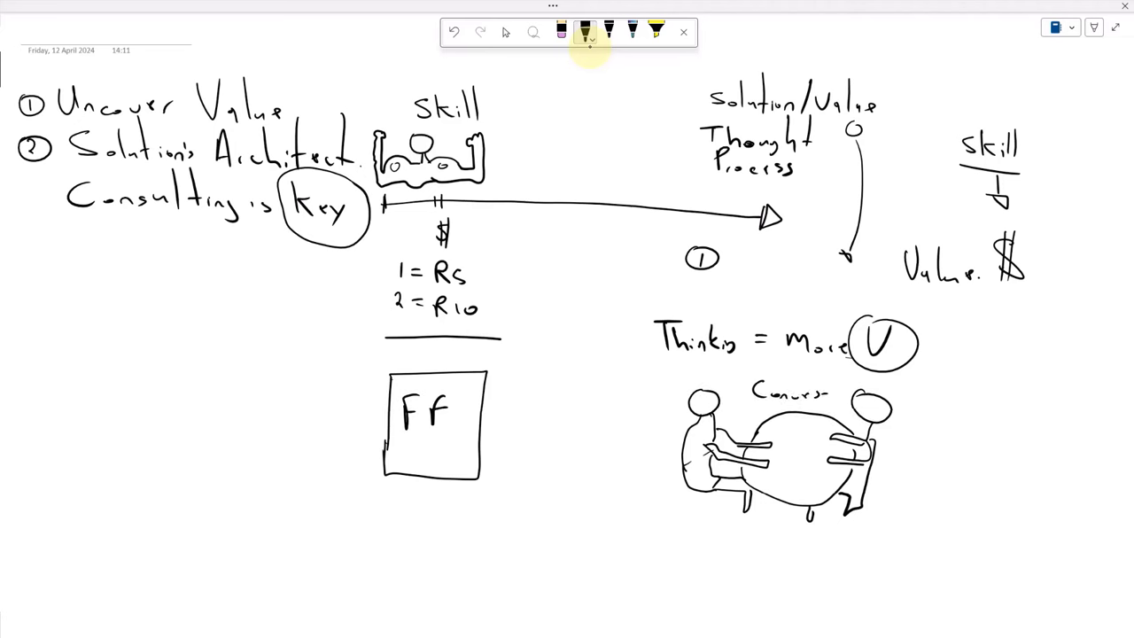
pyautogui.moveTo(780, 363)
pyautogui.mouseDown()
pyautogui.moveTo(778, 376)
pyautogui.moveTo(835, 369)
pyautogui.mouseUp()
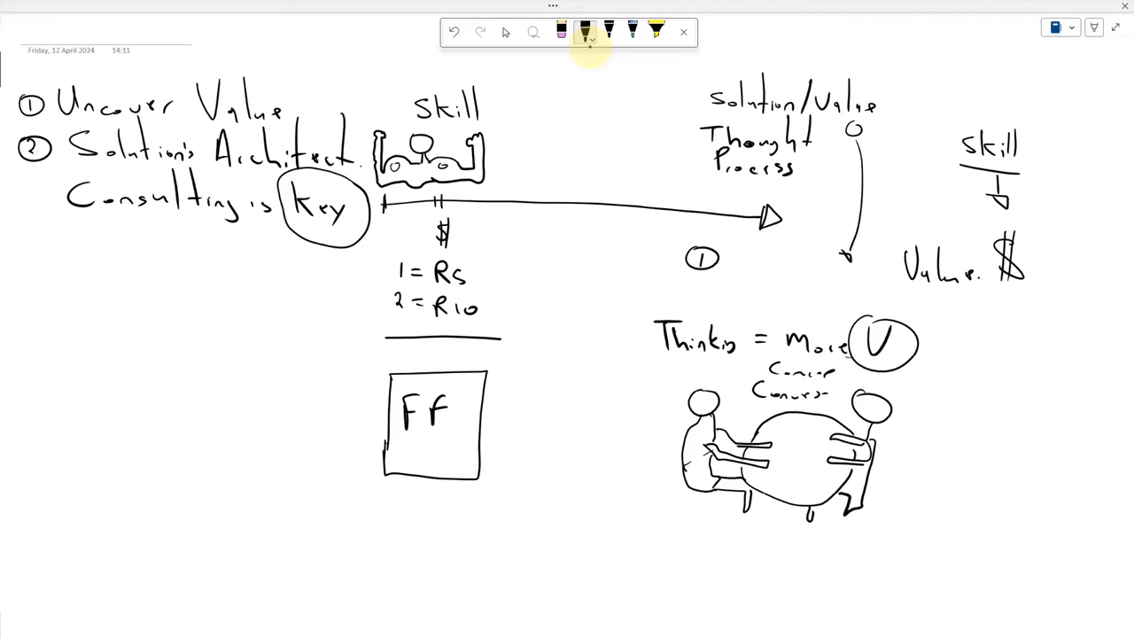
# Add 'Conversation' above the formula, 'Solution' after the circled 1, and 'Confide' under the arrowhead.
pyautogui.moveTo(766, 293)
pyautogui.mouseDown()
pyautogui.moveTo(750, 306)
pyautogui.moveTo(868, 306)
pyautogui.mouseUp()
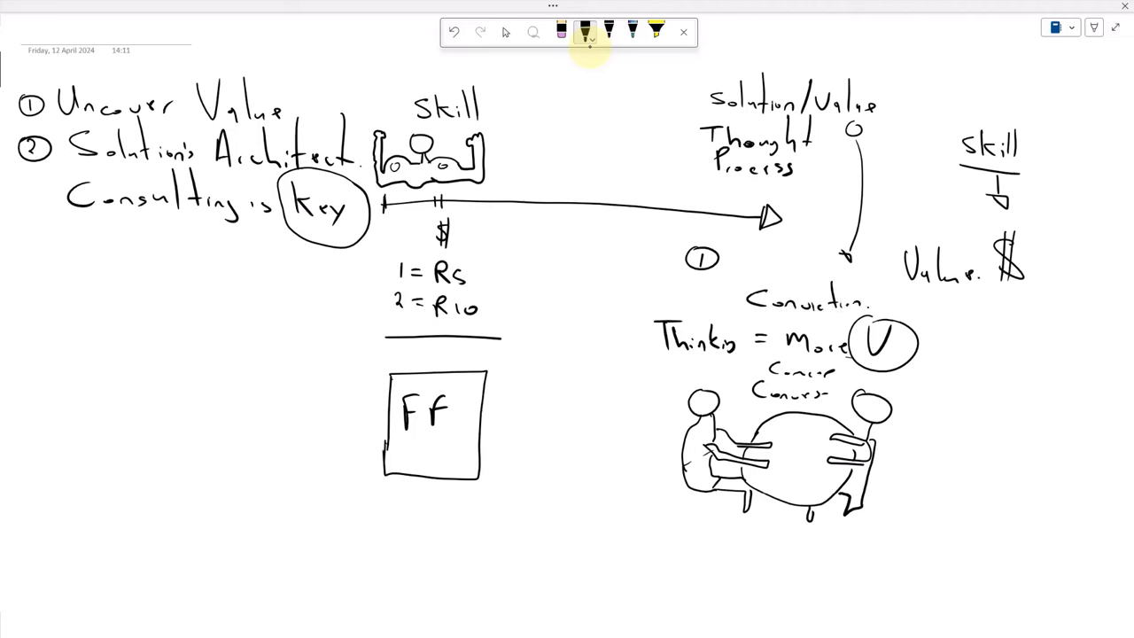
pyautogui.moveTo(763, 253)
pyautogui.mouseDown()
pyautogui.moveTo(749, 270)
pyautogui.moveTo(841, 271)
pyautogui.mouseUp()
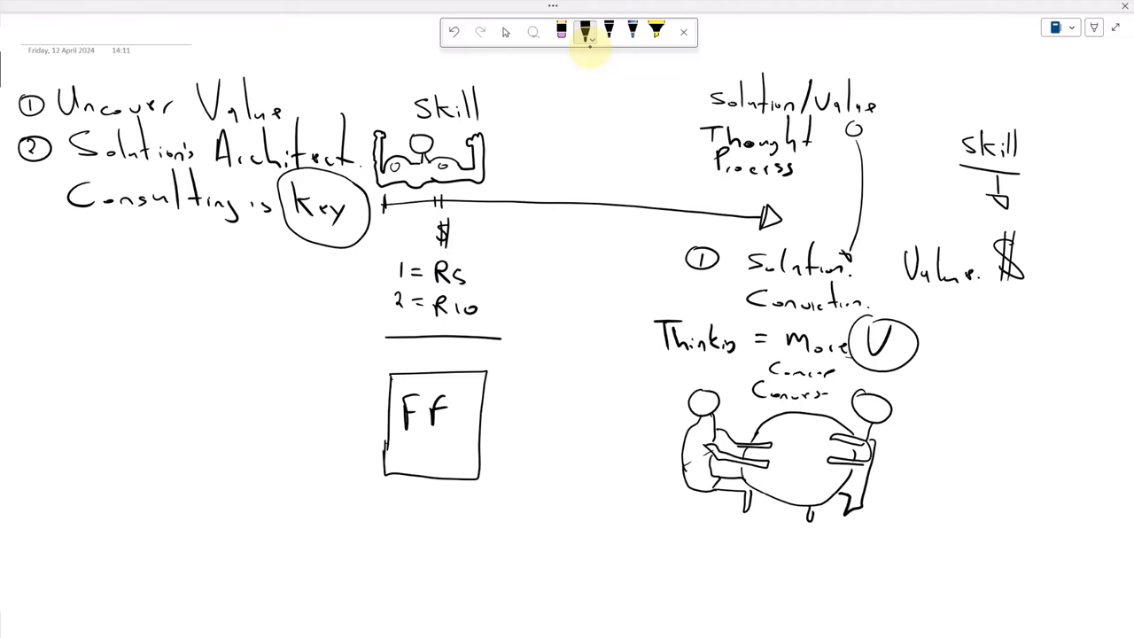
pyautogui.moveTo(774, 221)
pyautogui.mouseDown()
pyautogui.moveTo(765, 232)
pyautogui.moveTo(848, 225)
pyautogui.mouseUp()
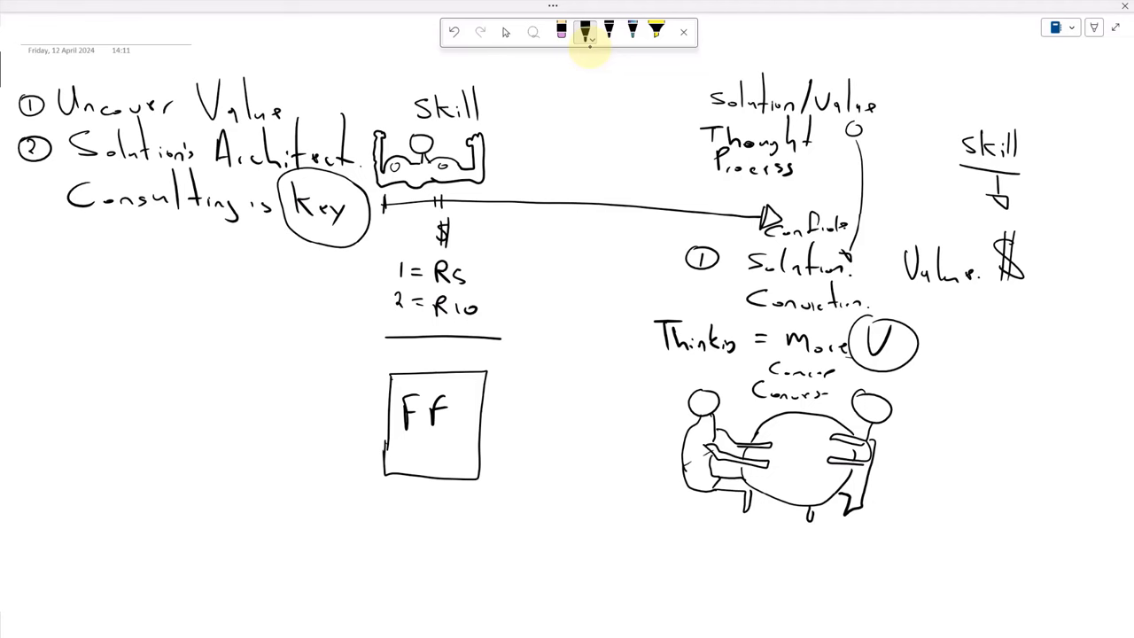
# Switch the pen to red and write "client" beside the right-hand figure.
pyautogui.click(585, 32)
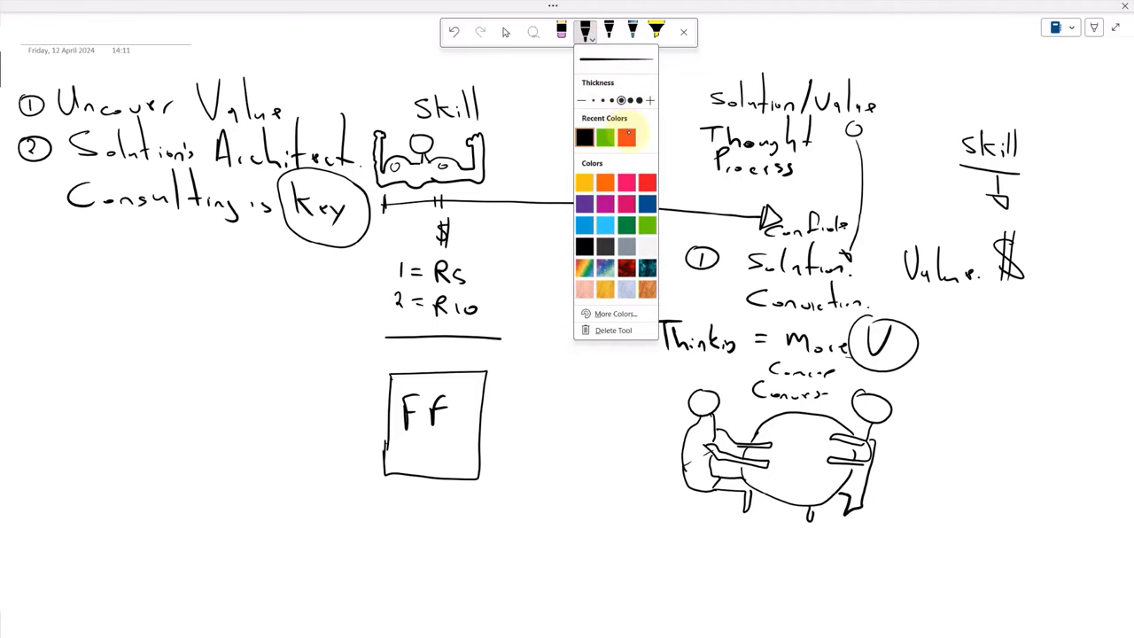
pyautogui.click(646, 182)
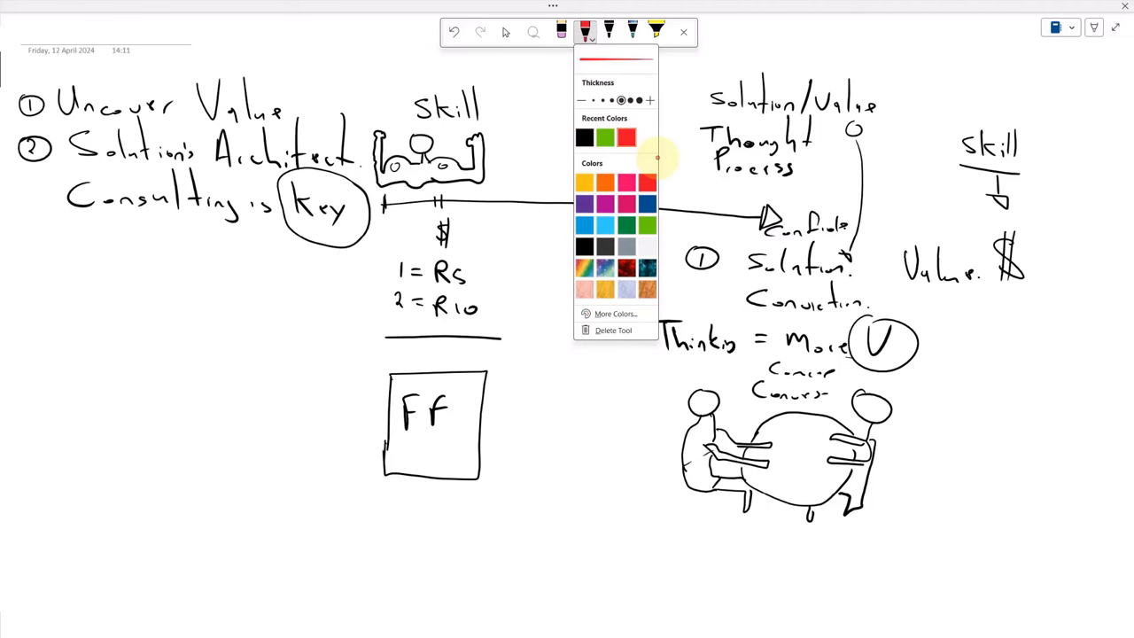
pyautogui.moveTo(887, 499)
pyautogui.mouseDown()
pyautogui.moveTo(880, 513)
pyautogui.moveTo(930, 513)
pyautogui.mouseUp()
pyautogui.moveTo(937, 474)
pyautogui.mouseDown()
pyautogui.moveTo(937, 514)
pyautogui.moveTo(944, 489)
pyautogui.mouseUp()
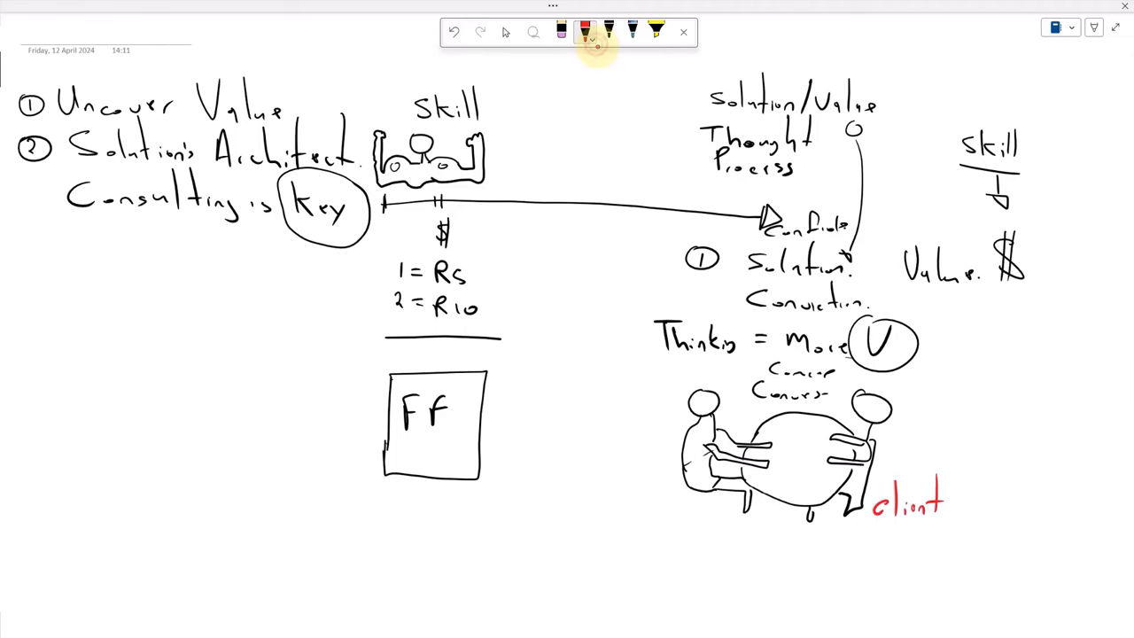
# Switch the pen to green and write a "Professional" label pointing to the left figure.
pyautogui.click(586, 33)
pyautogui.click(626, 136)
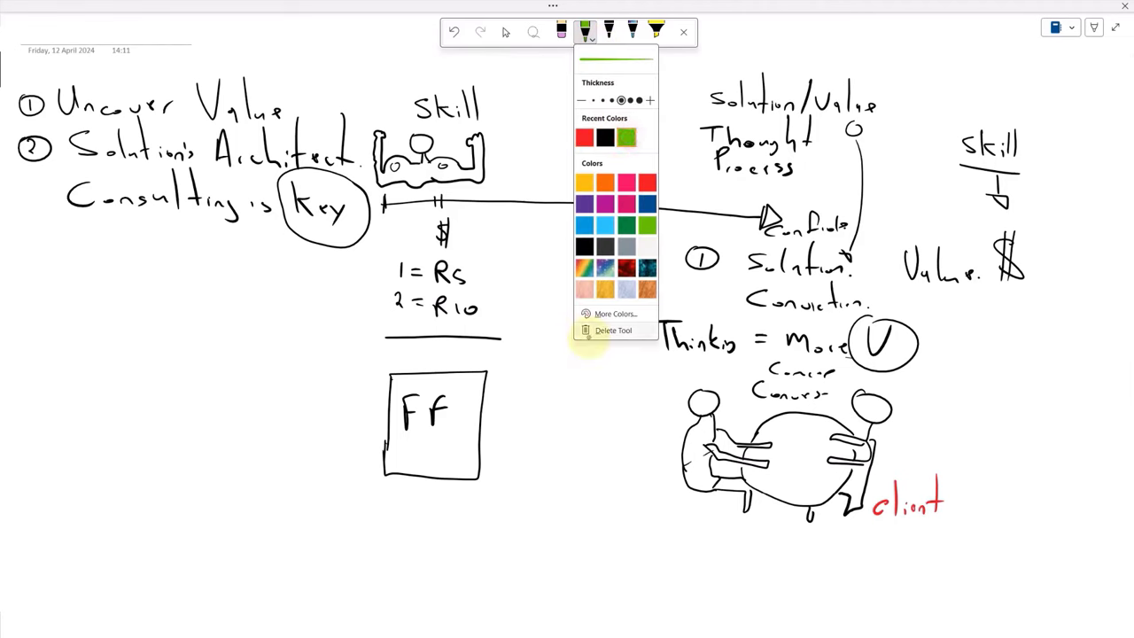
pyautogui.moveTo(568, 507)
pyautogui.mouseDown()
pyautogui.moveTo(581, 489)
pyautogui.moveTo(599, 514)
pyautogui.moveTo(612, 487)
pyautogui.moveTo(612, 500)
pyautogui.mouseUp()
pyautogui.moveTo(615, 508)
pyautogui.mouseDown()
pyautogui.moveTo(636, 501)
pyautogui.moveTo(666, 453)
pyautogui.mouseUp()
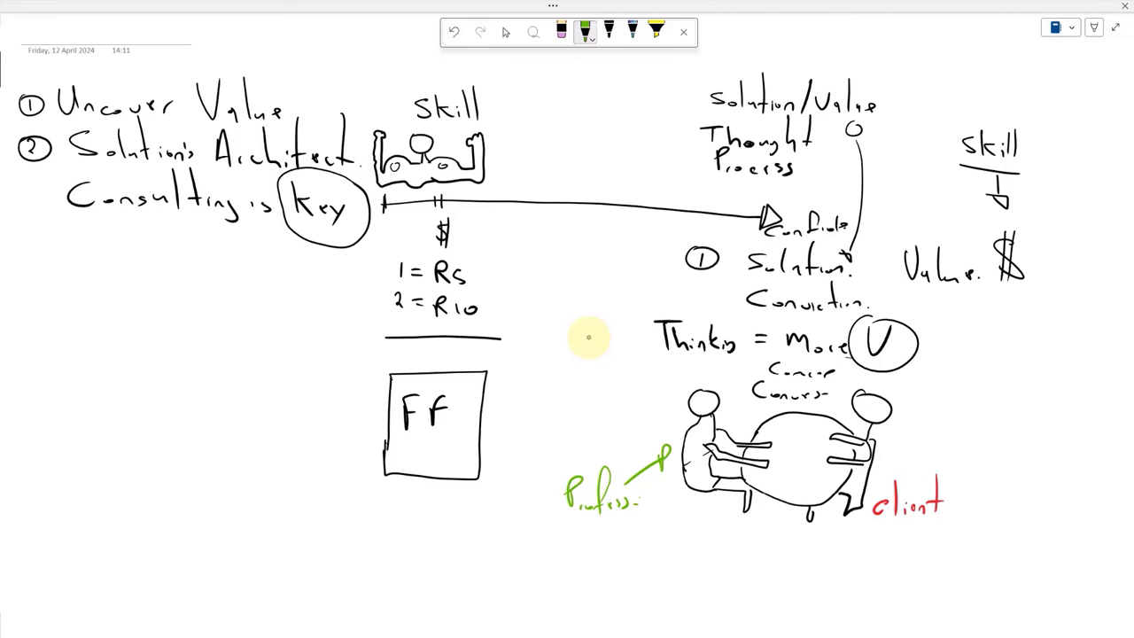
# With the red pen, write ① Fears and ② Risks Elimin… beside the client.
pyautogui.click(584, 31)
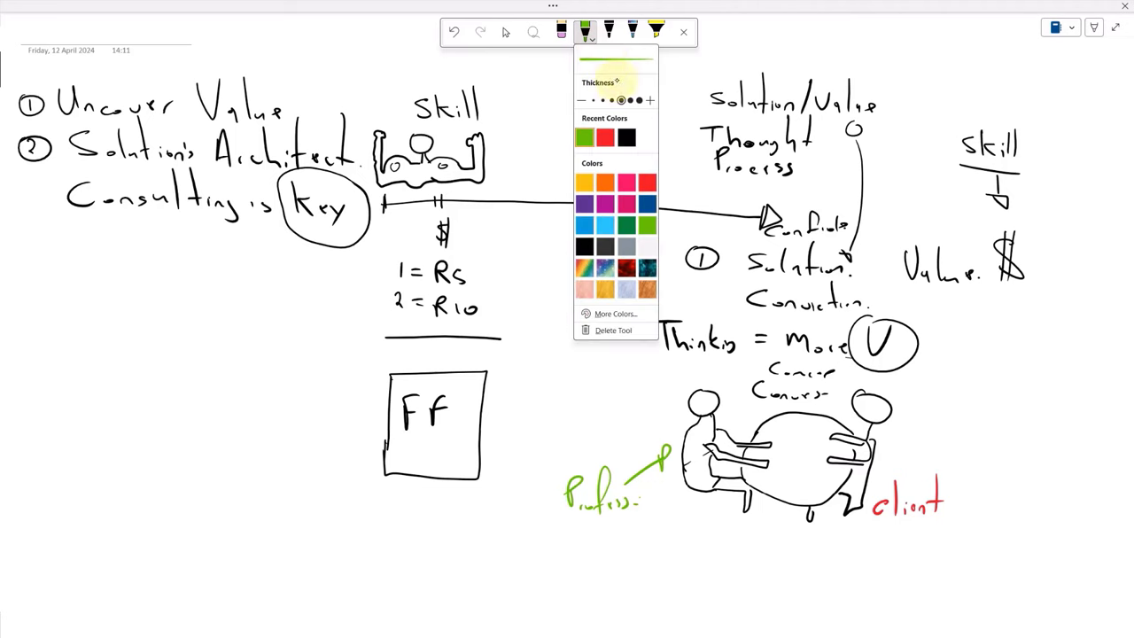
pyautogui.click(647, 182)
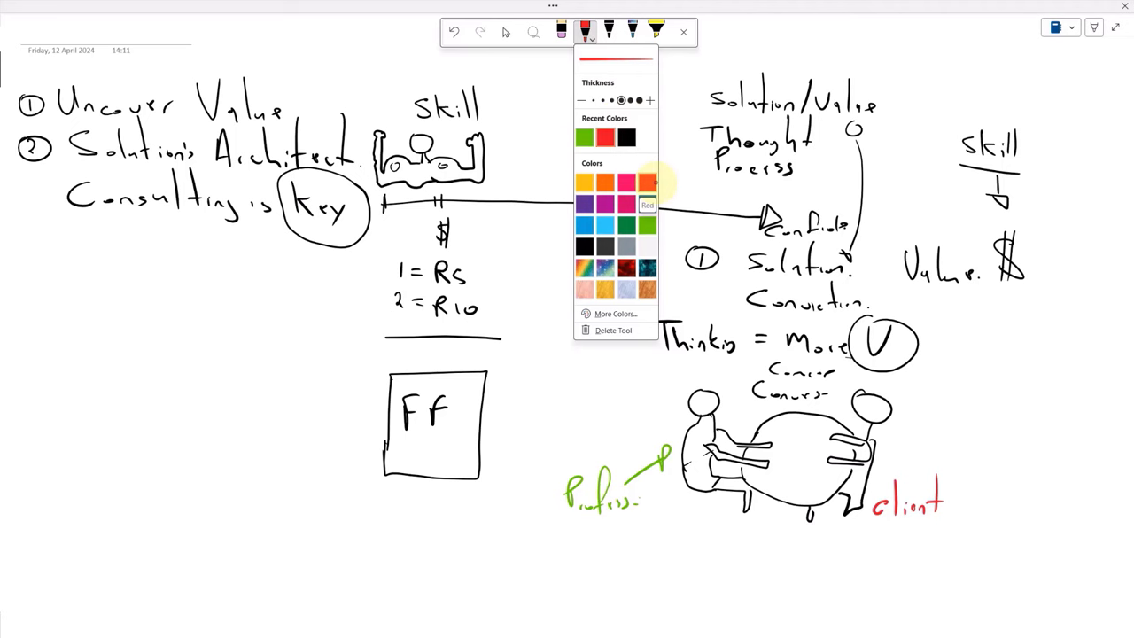
pyautogui.moveTo(920, 385); pyautogui.dragTo(918, 386)
pyautogui.moveTo(919, 391)
pyautogui.mouseDown()
pyautogui.moveTo(920, 402)
pyautogui.moveTo(954, 387)
pyautogui.moveTo(984, 400)
pyautogui.mouseUp()
pyautogui.moveTo(988, 392); pyautogui.dragTo(994, 394)
pyautogui.moveTo(1006, 391); pyautogui.dragTo(998, 401)
pyautogui.moveTo(918, 425)
pyautogui.mouseDown()
pyautogui.moveTo(953, 447)
pyautogui.moveTo(993, 446)
pyautogui.mouseUp()
pyautogui.moveTo(1002, 434); pyautogui.dragTo(1007, 447)
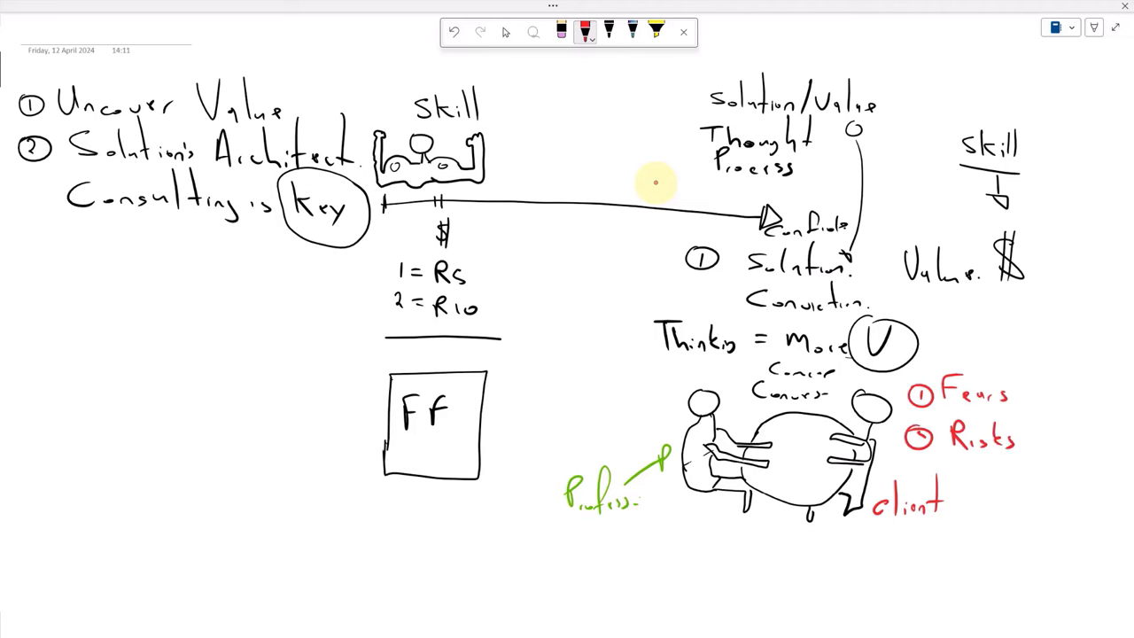
pyautogui.moveTo(1038, 423)
pyautogui.mouseDown()
pyautogui.moveTo(1042, 448)
pyautogui.moveTo(1042, 435)
pyautogui.moveTo(1055, 449)
pyautogui.moveTo(1096, 449)
pyautogui.mouseUp()
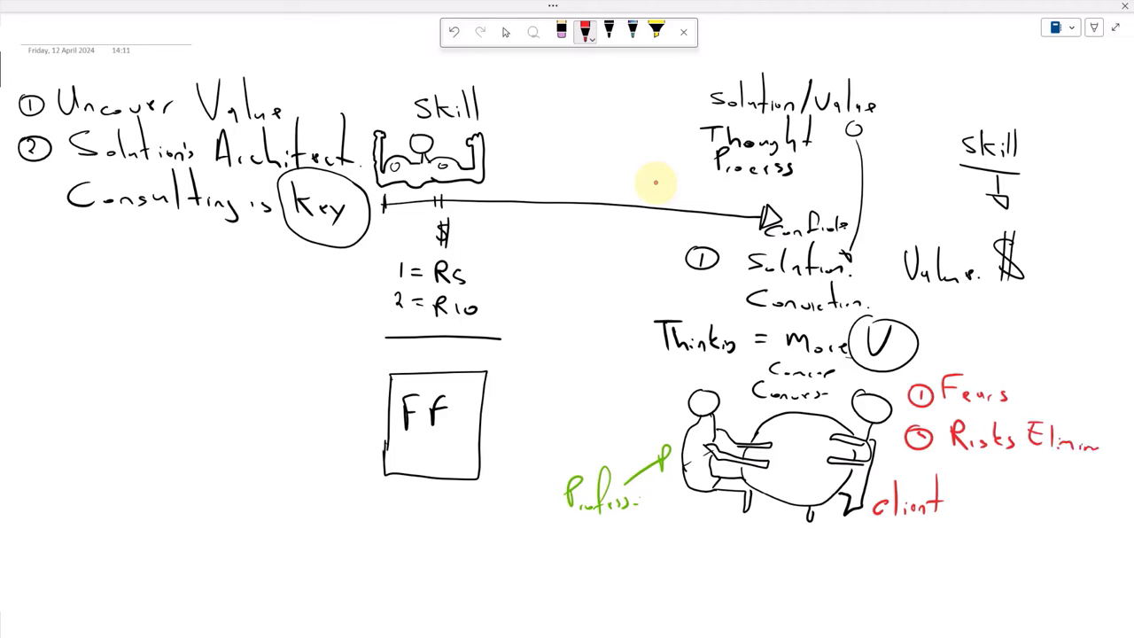
# Write ③ Product with "Better." beneath it, and start a small red circle left of the Ff box.
pyautogui.moveTo(952, 472)
pyautogui.mouseDown()
pyautogui.moveTo(956, 486)
pyautogui.moveTo(962, 467)
pyautogui.mouseUp()
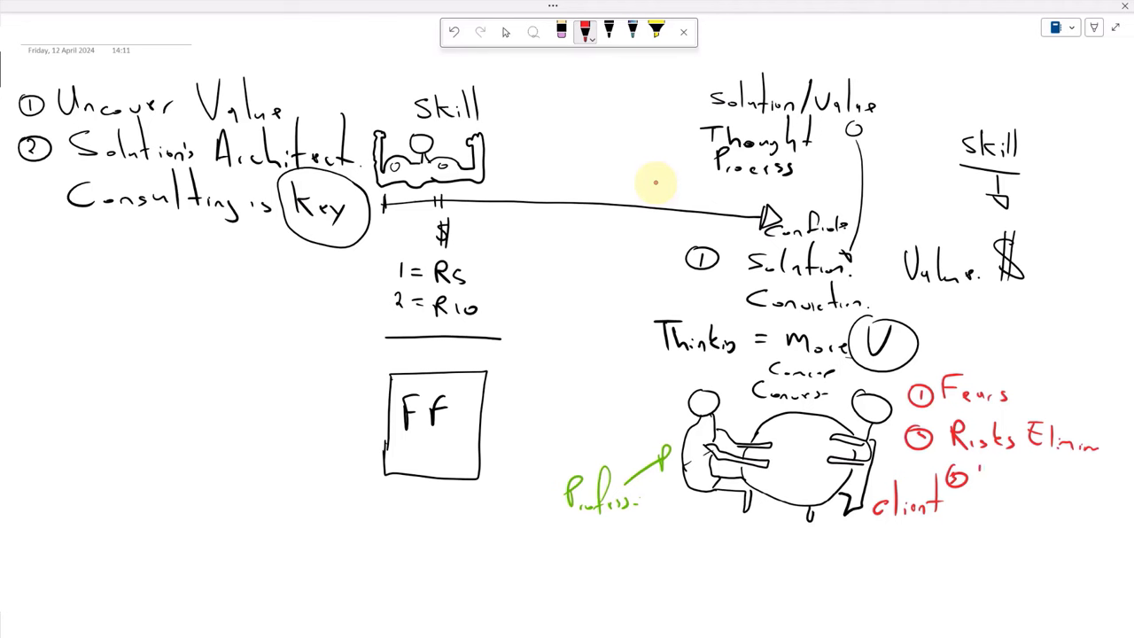
pyautogui.moveTo(980, 464); pyautogui.dragTo(980, 489)
pyautogui.moveTo(980, 463)
pyautogui.mouseDown()
pyautogui.moveTo(982, 479)
pyautogui.moveTo(1010, 479)
pyautogui.moveTo(1032, 461)
pyautogui.moveTo(1051, 486)
pyautogui.mouseUp()
pyautogui.moveTo(1061, 462); pyautogui.dragTo(1063, 488)
pyautogui.moveTo(1053, 473); pyautogui.dragTo(1072, 472)
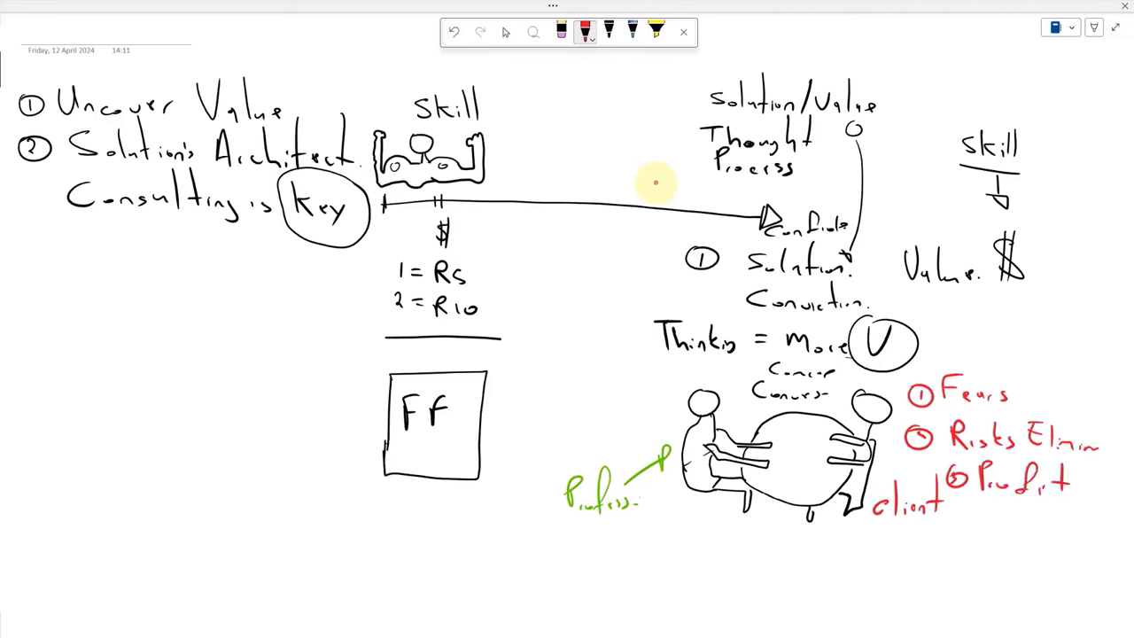
pyautogui.moveTo(964, 506)
pyautogui.mouseDown()
pyautogui.moveTo(964, 527)
pyautogui.moveTo(999, 521)
pyautogui.mouseUp()
pyautogui.moveTo(1010, 504)
pyautogui.mouseDown()
pyautogui.moveTo(1011, 530)
pyautogui.moveTo(1026, 512)
pyautogui.mouseUp()
pyautogui.moveTo(1028, 517); pyautogui.dragTo(1045, 524)
pyautogui.click(1051, 523)
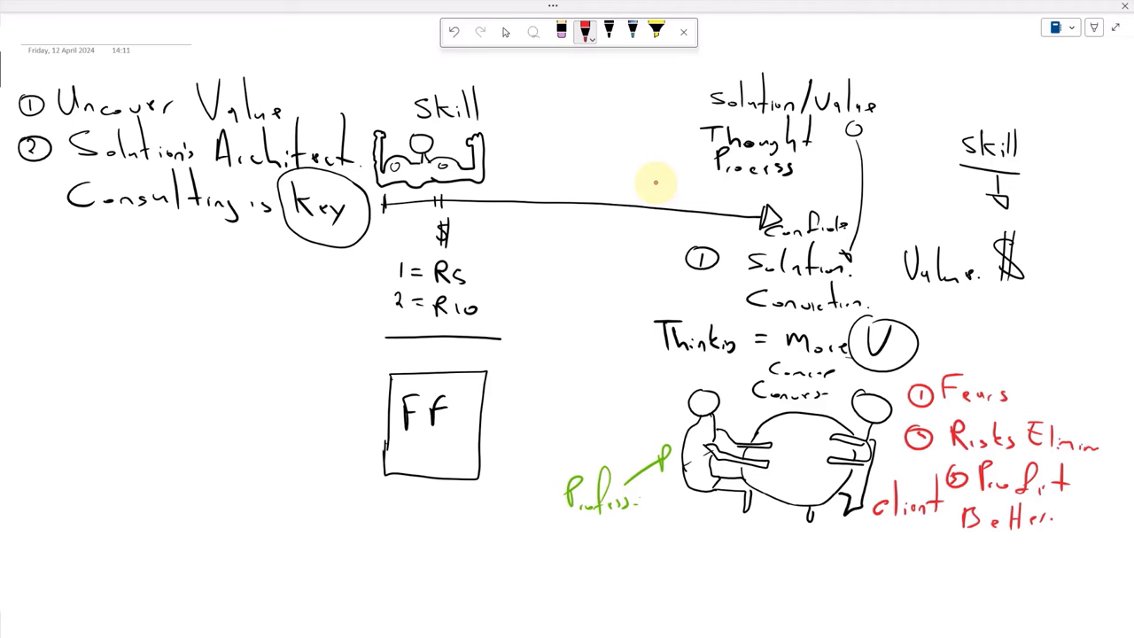
pyautogui.moveTo(256, 374); pyautogui.dragTo(259, 368)
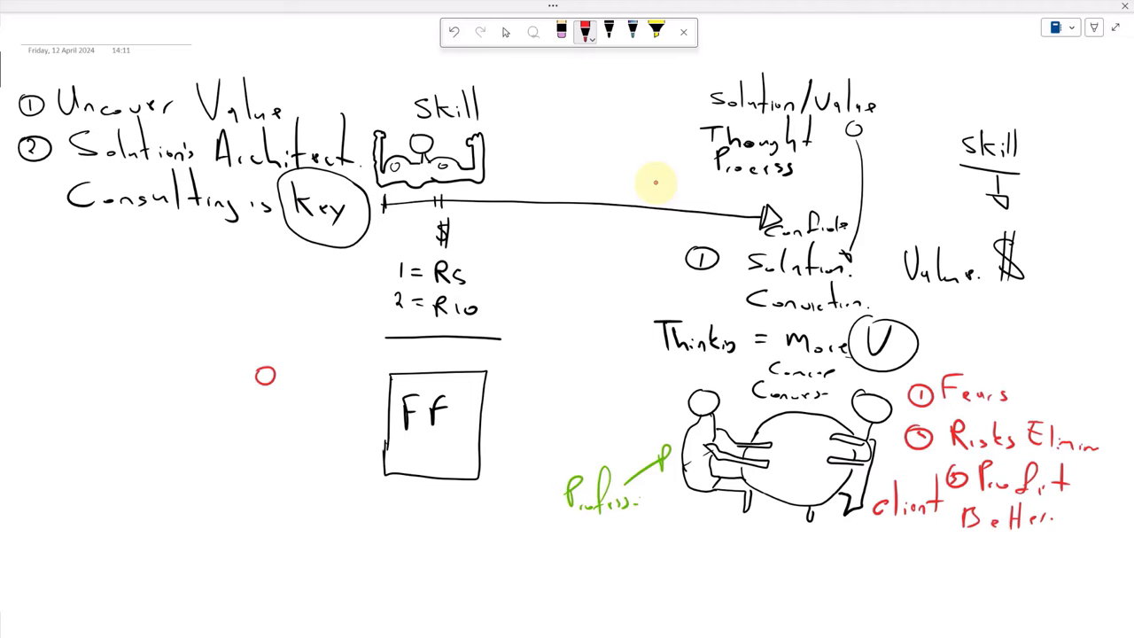
# Ink "$ = 0" beside the red circle, redoing the misdrawn dollar sign, with a scribble below.
pyautogui.moveTo(306, 359); pyautogui.dragTo(298, 378)
pyautogui.hotkey('ctrl', 'z')
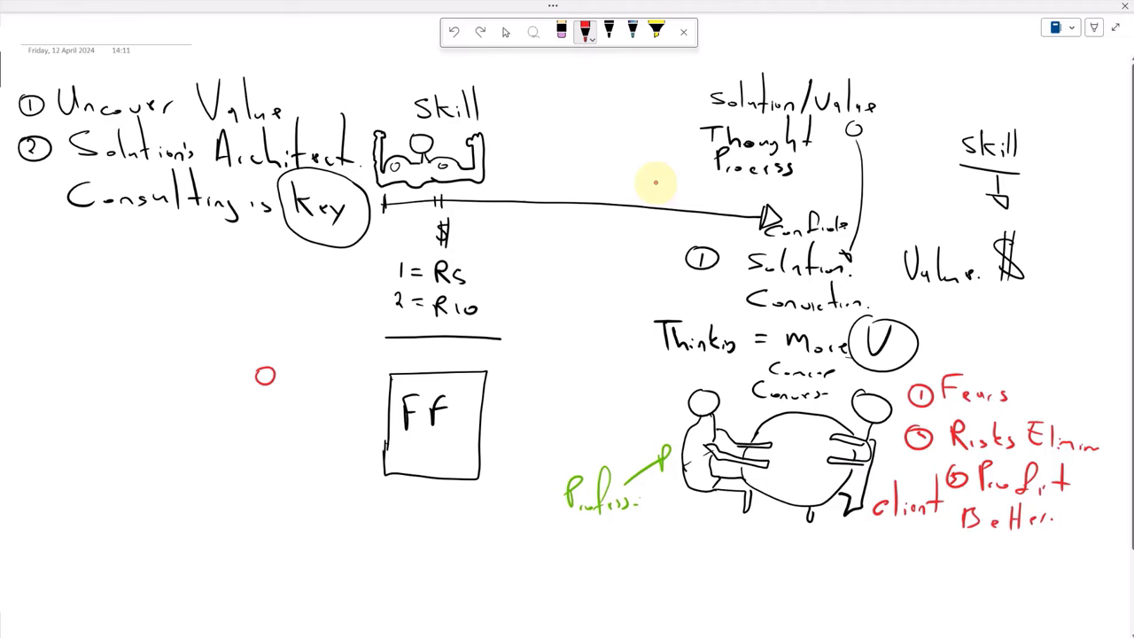
pyautogui.moveTo(310, 360); pyautogui.dragTo(299, 395)
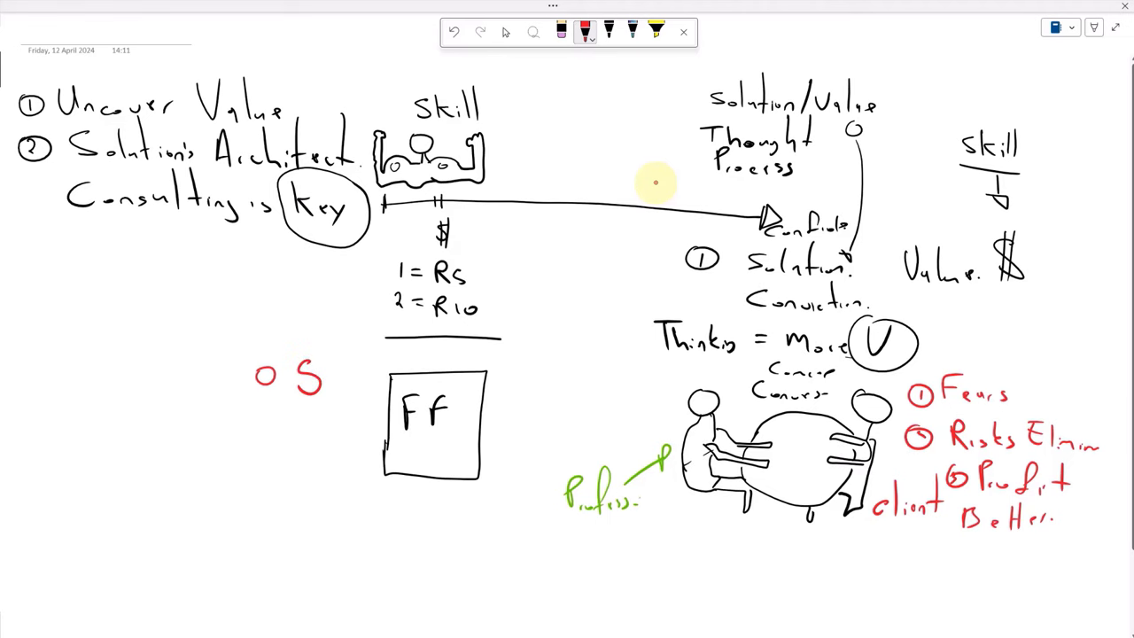
pyautogui.moveTo(306, 350); pyautogui.dragTo(310, 404)
pyautogui.moveTo(324, 360); pyautogui.dragTo(337, 366)
pyautogui.moveTo(356, 355); pyautogui.dragTo(355, 356)
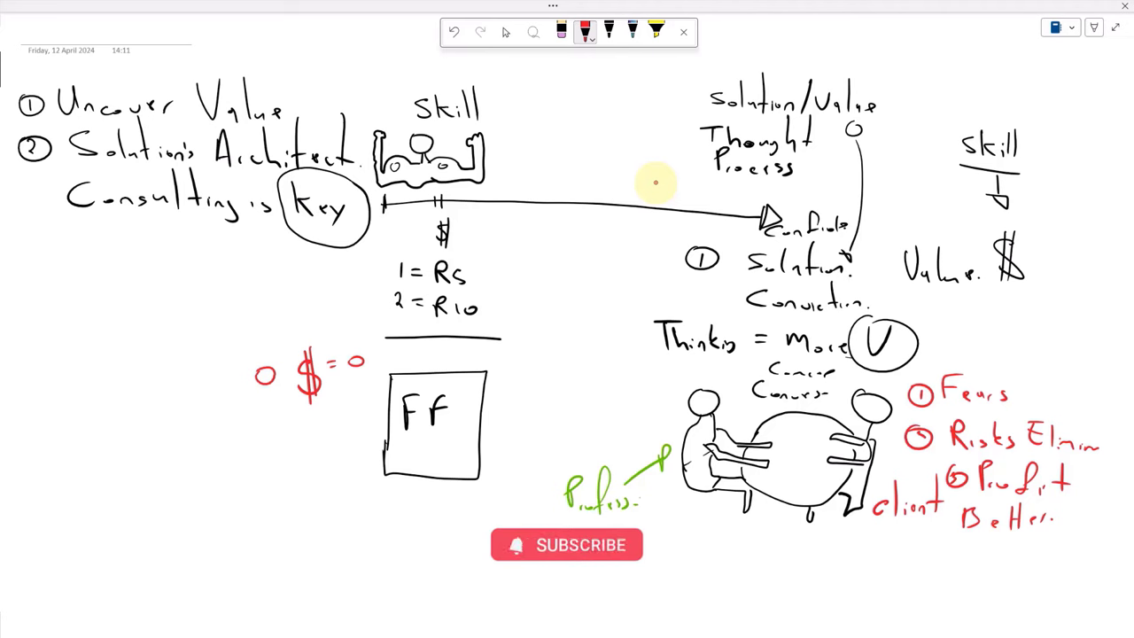
pyautogui.moveTo(313, 413)
pyautogui.mouseDown()
pyautogui.moveTo(289, 413)
pyautogui.moveTo(343, 442)
pyautogui.moveTo(280, 451)
pyautogui.moveTo(320, 425)
pyautogui.moveTo(311, 462)
pyautogui.moveTo(319, 439)
pyautogui.moveTo(309, 448)
pyautogui.moveTo(282, 435)
pyautogui.moveTo(342, 453)
pyautogui.moveTo(326, 485)
pyautogui.moveTo(305, 470)
pyautogui.moveTo(276, 480)
pyautogui.moveTo(305, 418)
pyautogui.moveTo(259, 434)
pyautogui.moveTo(270, 456)
pyautogui.moveTo(298, 443)
pyautogui.mouseUp()
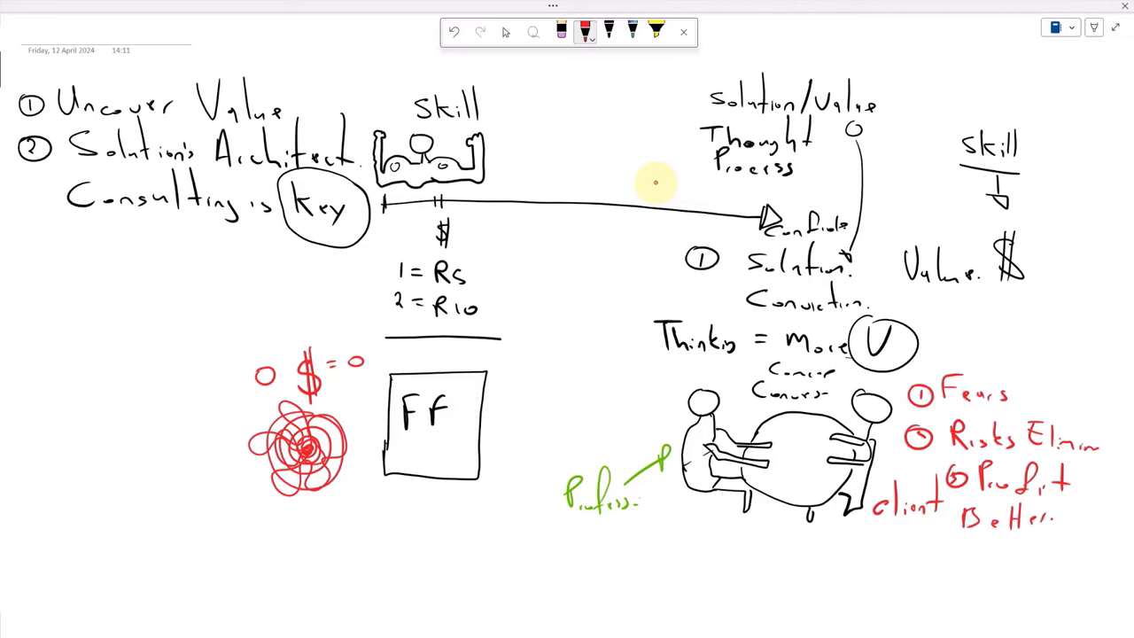
# Draw red circular arrows left of "1 = Rs" and a red rectangle on the table.
pyautogui.moveTo(363, 281)
pyautogui.mouseDown()
pyautogui.moveTo(337, 261)
pyautogui.moveTo(265, 265)
pyautogui.moveTo(262, 280)
pyautogui.moveTo(321, 332)
pyautogui.moveTo(361, 306)
pyautogui.moveTo(346, 303)
pyautogui.mouseUp()
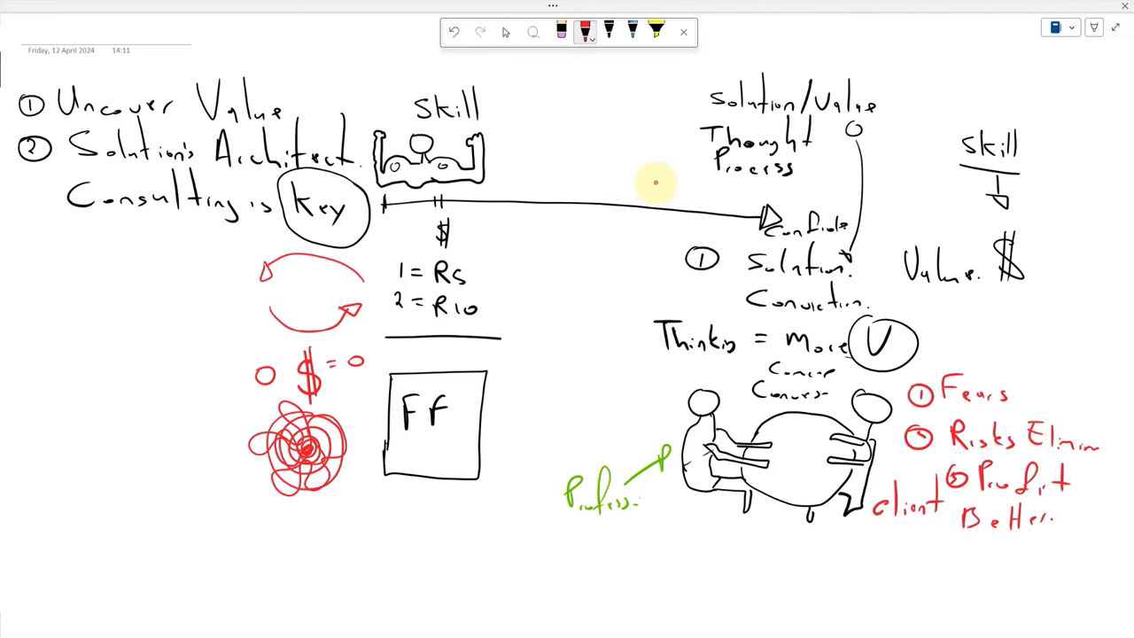
pyautogui.moveTo(793, 436); pyautogui.dragTo(790, 475)
pyautogui.moveTo(797, 433)
pyautogui.mouseDown()
pyautogui.moveTo(813, 478)
pyautogui.moveTo(788, 485)
pyautogui.moveTo(810, 427)
pyautogui.mouseUp()
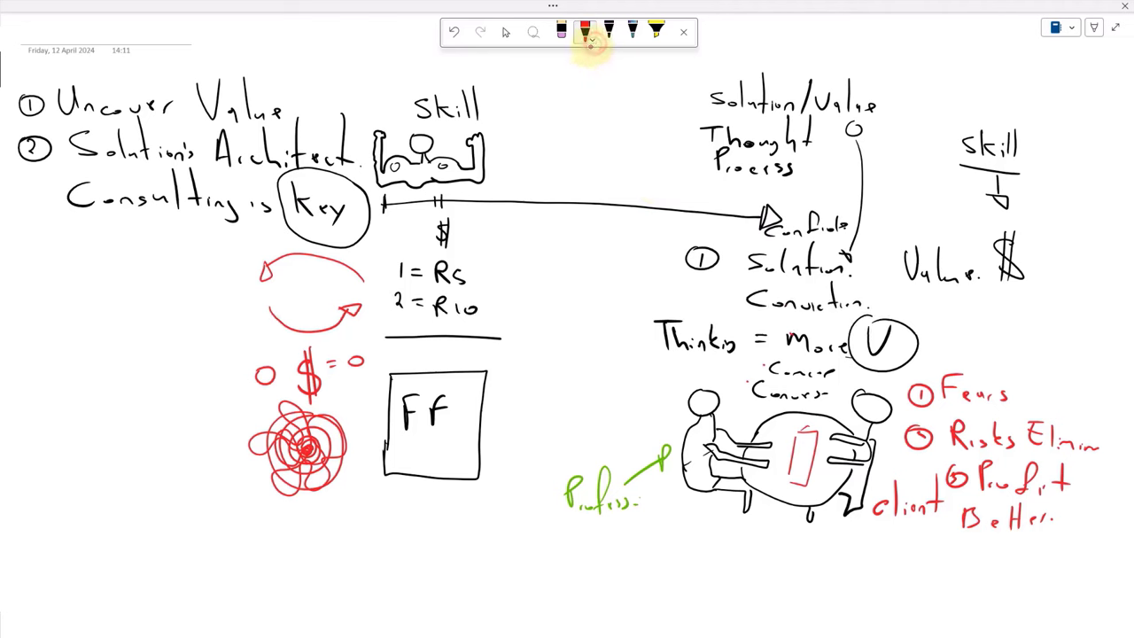
# Switch the pen to green and tick Fears, Risks Elim, Profit and Better.
pyautogui.click(591, 39)
pyautogui.click(626, 136)
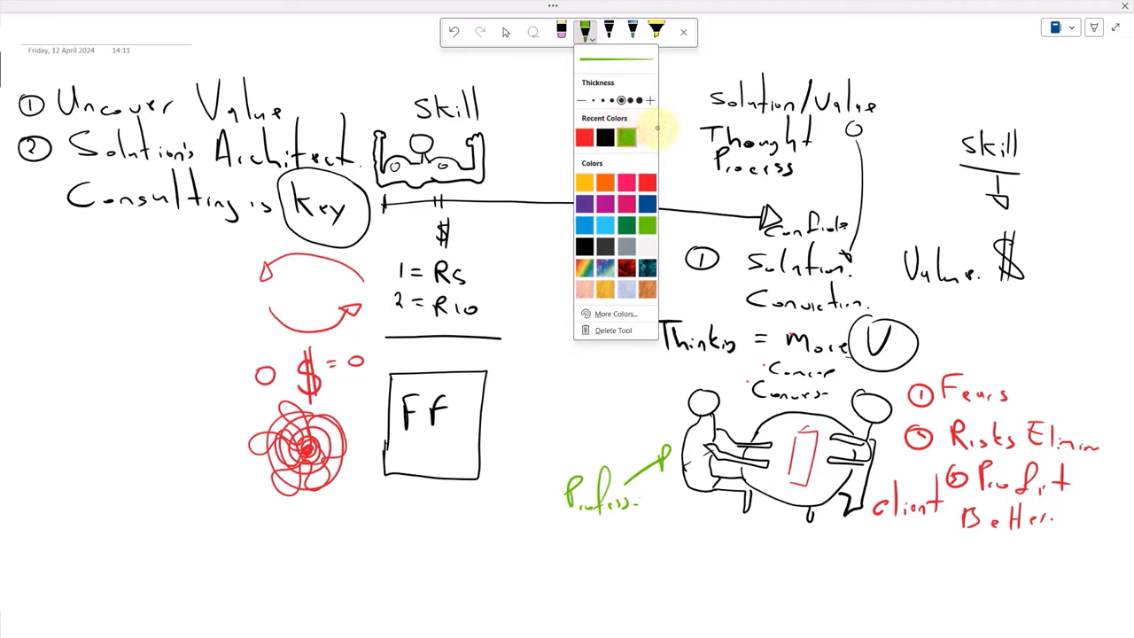
pyautogui.click(657, 128)
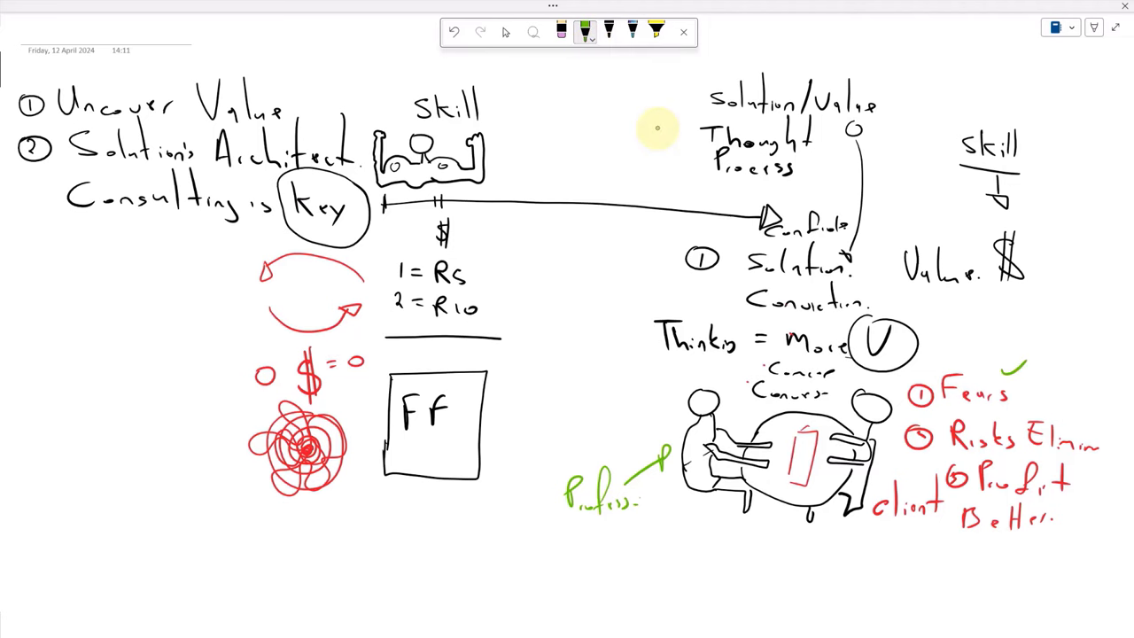
pyautogui.moveTo(1004, 366); pyautogui.dragTo(1034, 358)
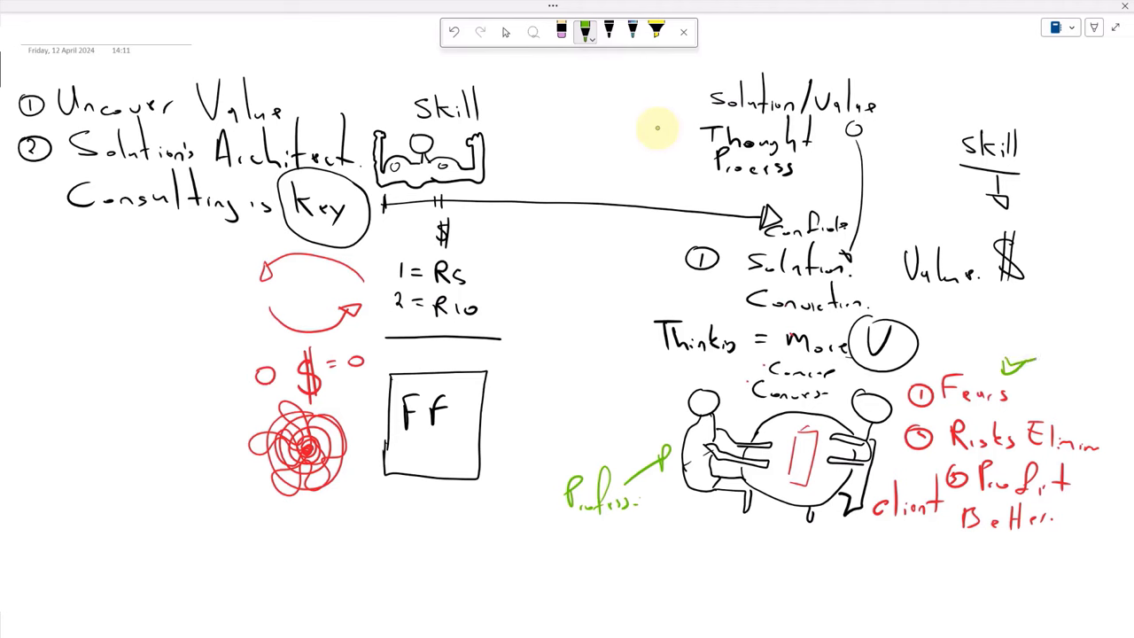
pyautogui.moveTo(974, 416)
pyautogui.mouseDown()
pyautogui.moveTo(999, 407)
pyautogui.moveTo(975, 402)
pyautogui.moveTo(974, 415)
pyautogui.mouseUp()
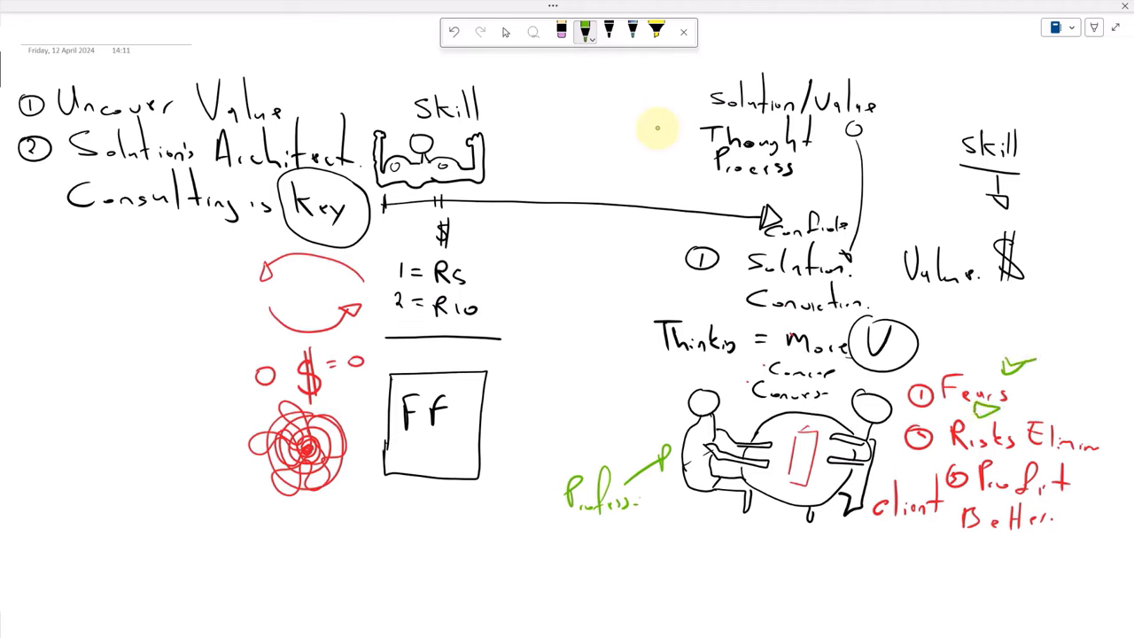
pyautogui.moveTo(1062, 417); pyautogui.dragTo(1088, 411)
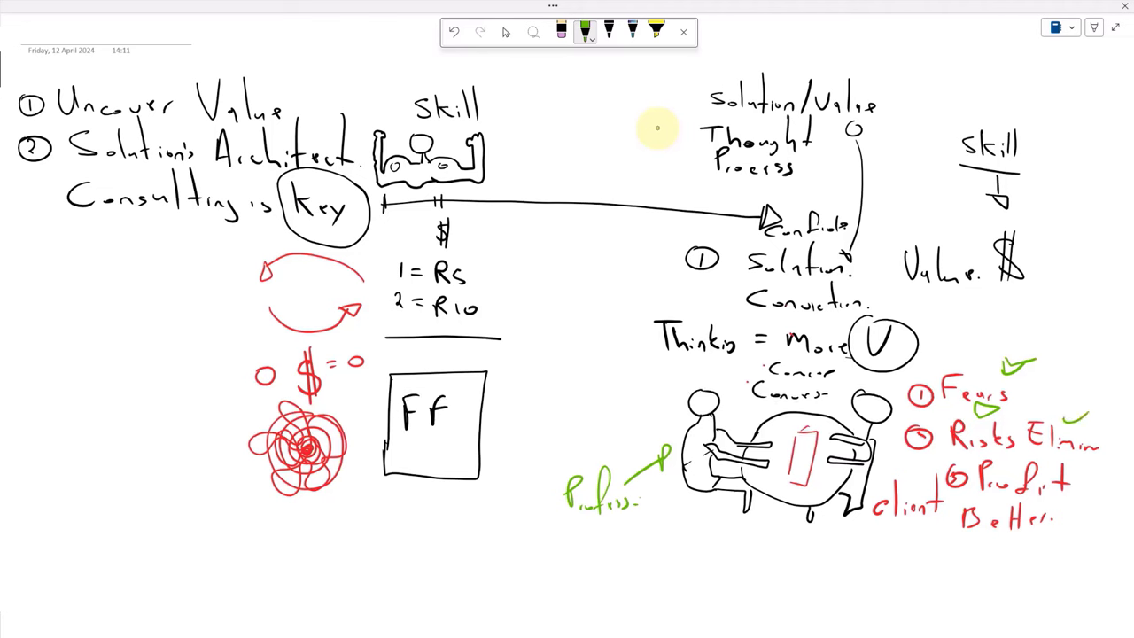
pyautogui.moveTo(1074, 473)
pyautogui.mouseDown()
pyautogui.moveTo(1100, 462)
pyautogui.moveTo(1074, 460)
pyautogui.mouseUp()
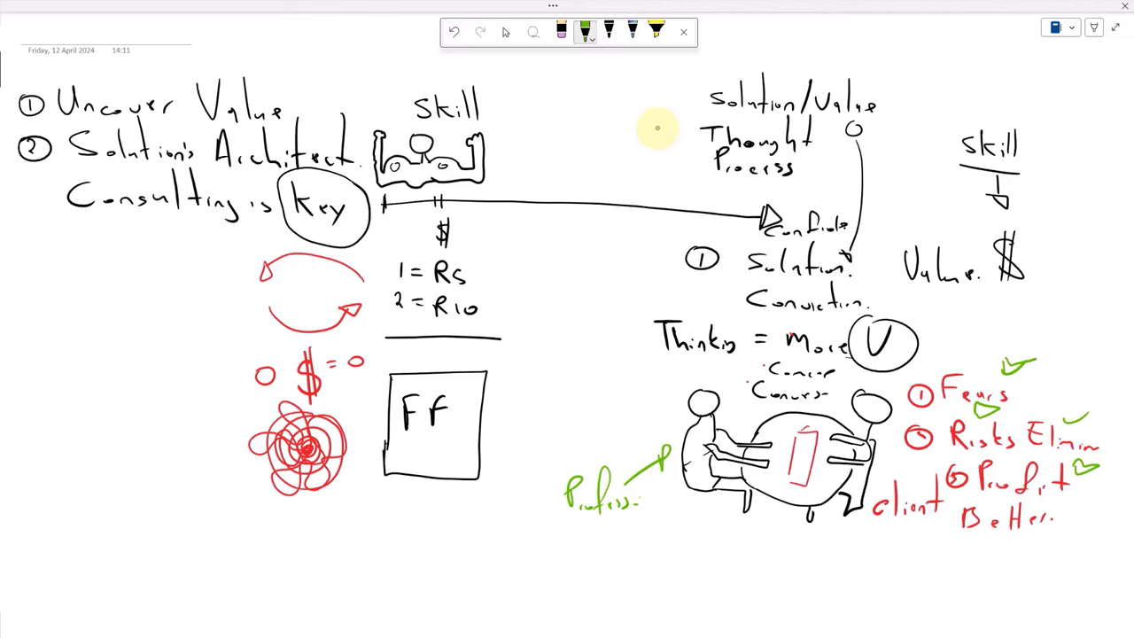
pyautogui.moveTo(1000, 537)
pyautogui.mouseDown()
pyautogui.moveTo(1030, 546)
pyautogui.moveTo(1008, 533)
pyautogui.mouseUp()
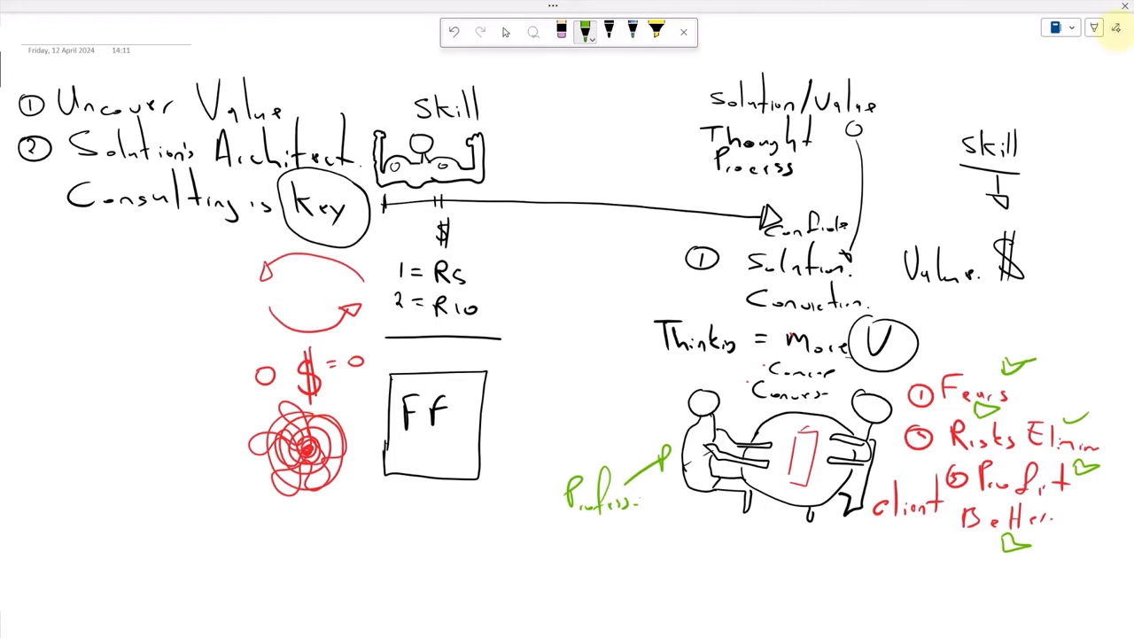
# Exit full-screen and add New Section 5 with a blank untitled page.
pyautogui.click(1115, 26)
pyautogui.click(396, 63)
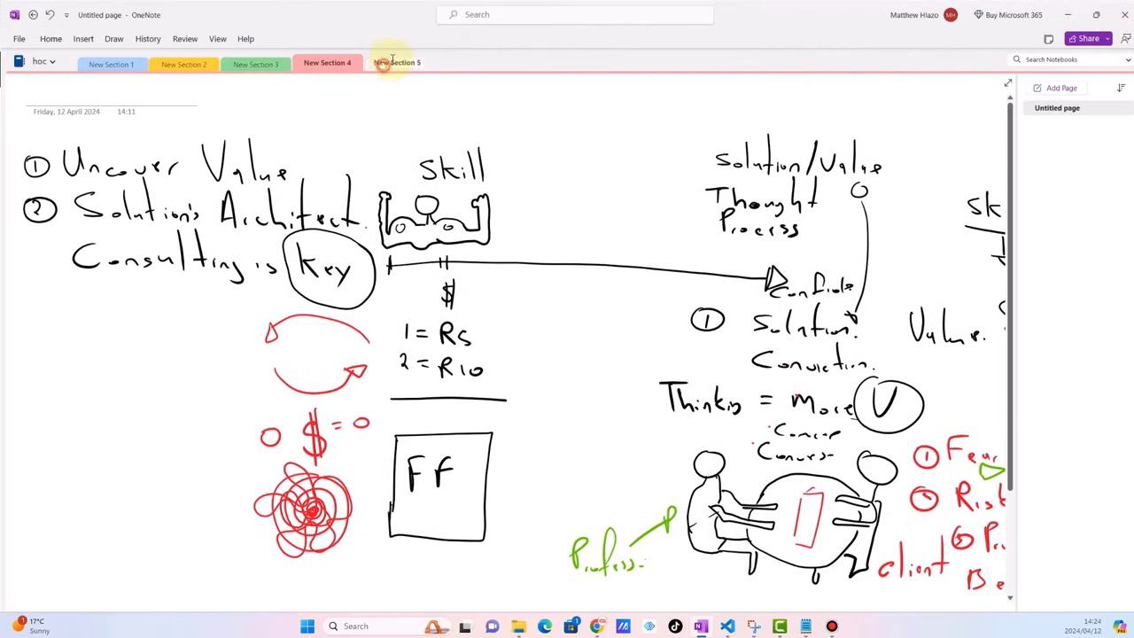
pyautogui.click(1007, 82)
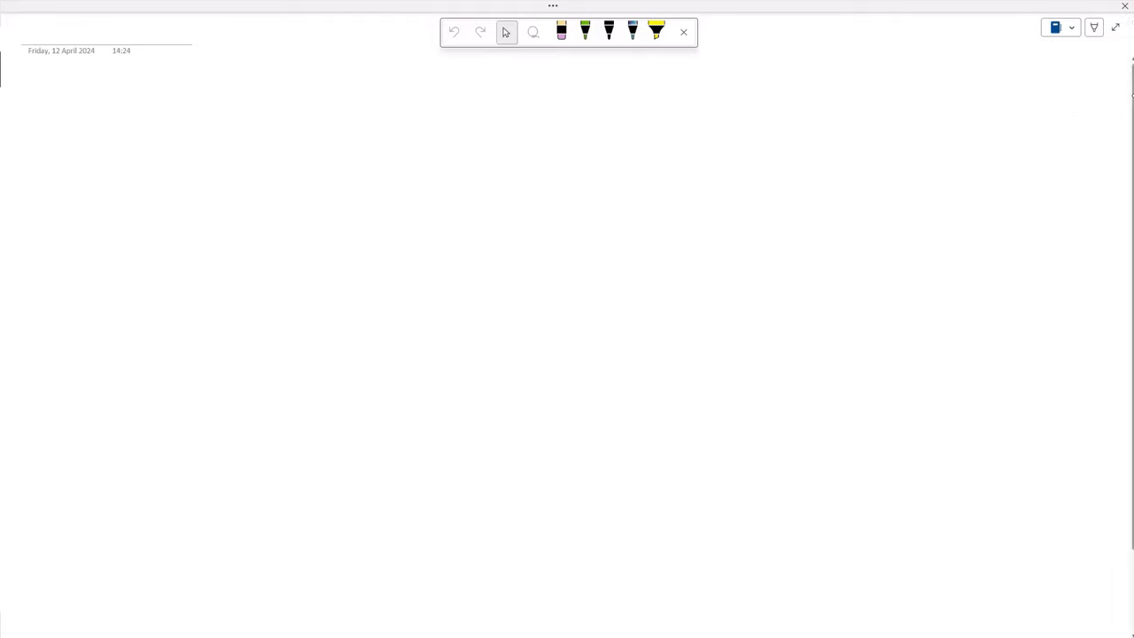
pyautogui.click(1115, 28)
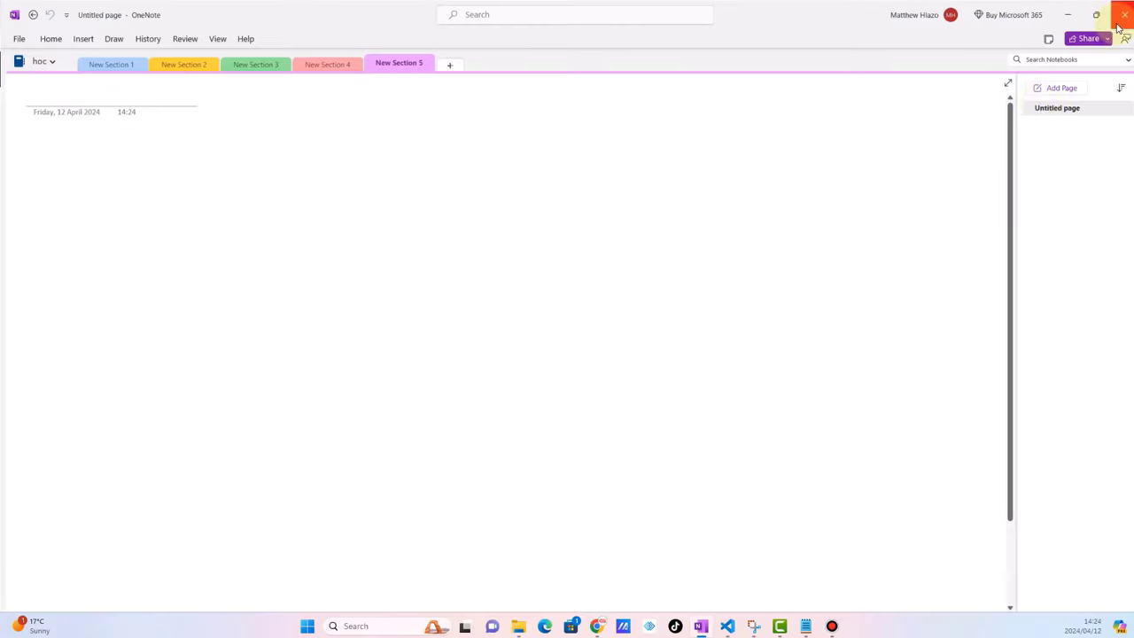
pyautogui.click(598, 627)
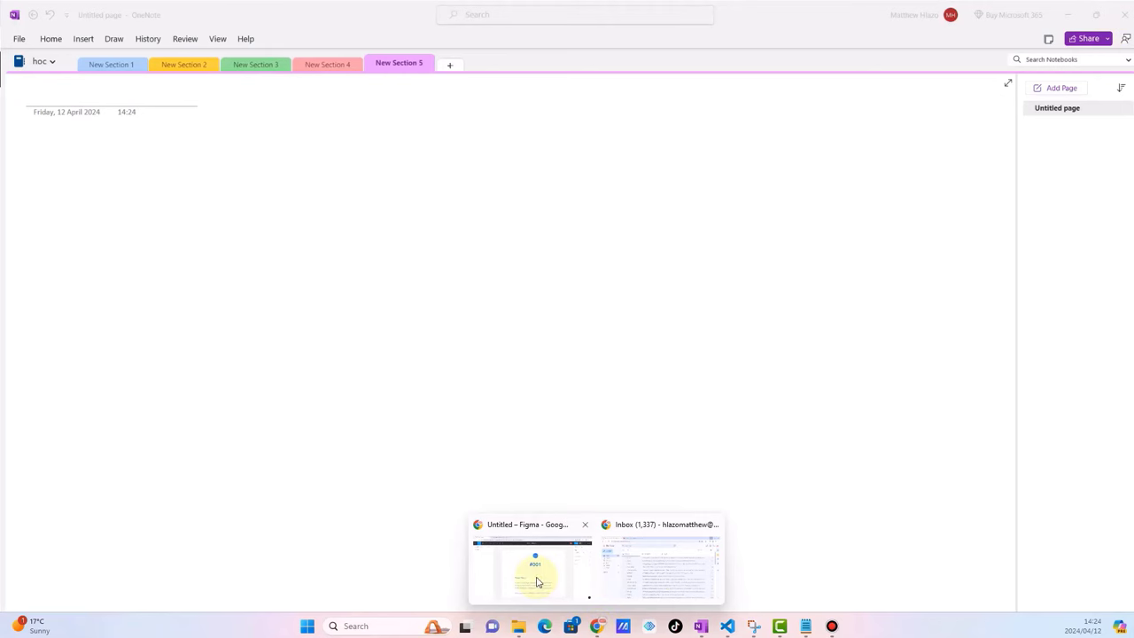
# Bring the Figma Chrome window forward and open a new tab.
pyautogui.click(535, 576)
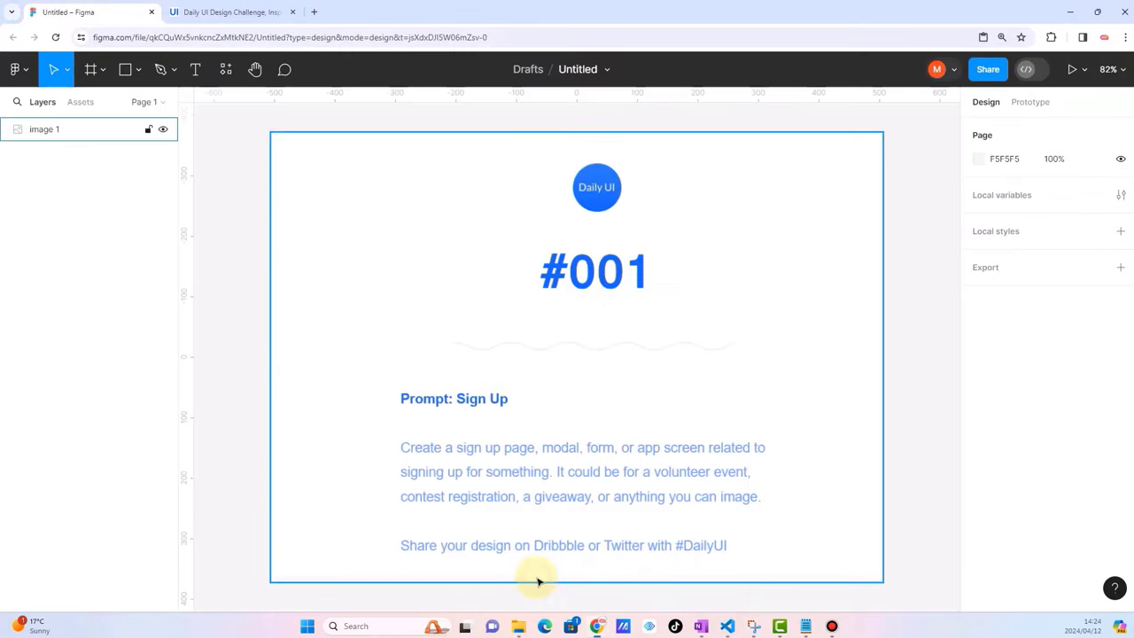
pyautogui.click(312, 13)
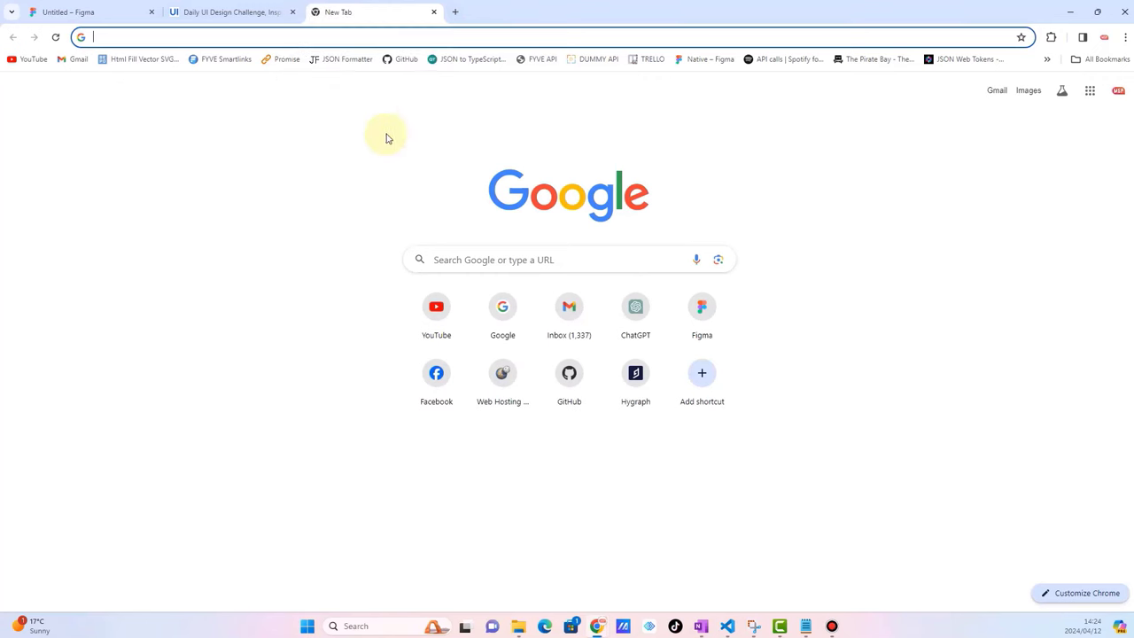
# Search Google for "what is logistics management" using the suggested query.
pyautogui.click(452, 259)
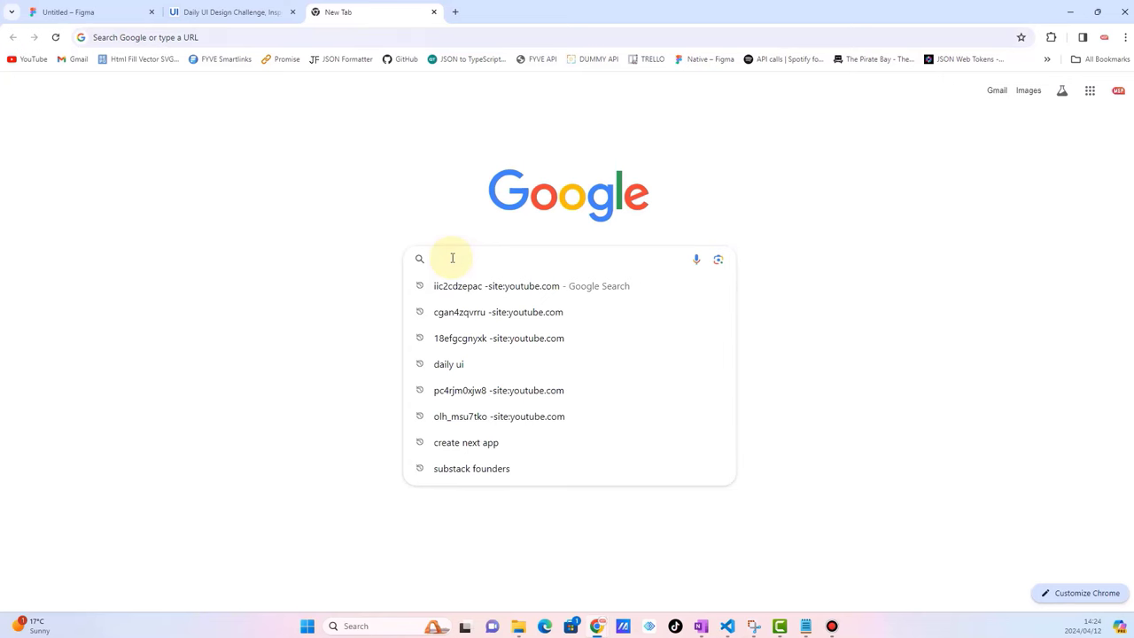
pyautogui.write('What')
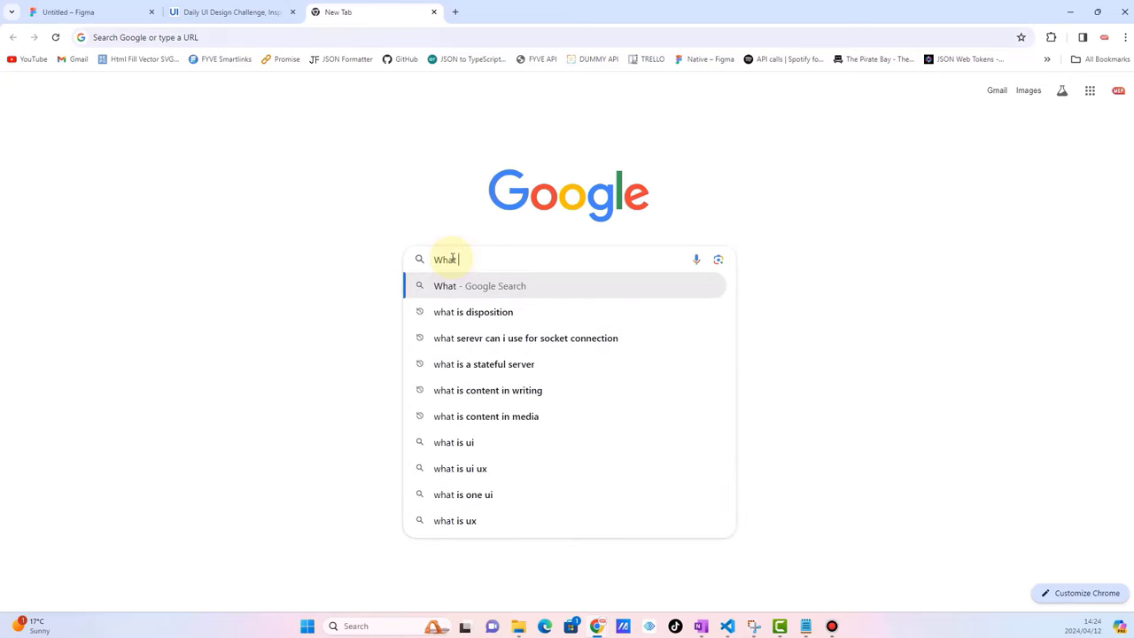
pyautogui.write(' is lo')
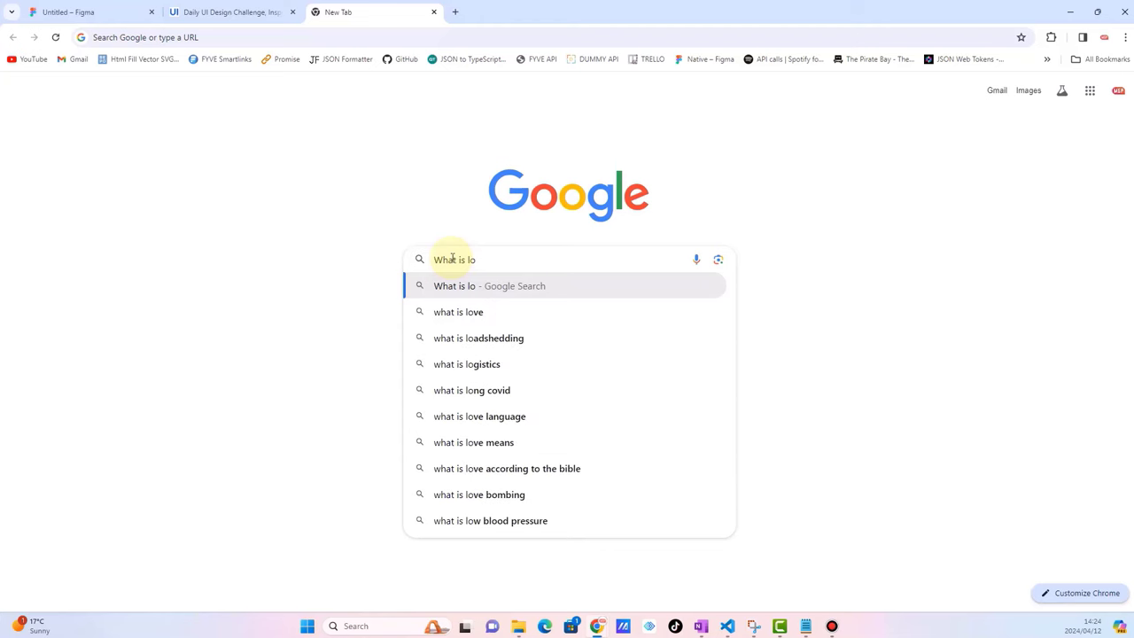
pyautogui.write('gistics')
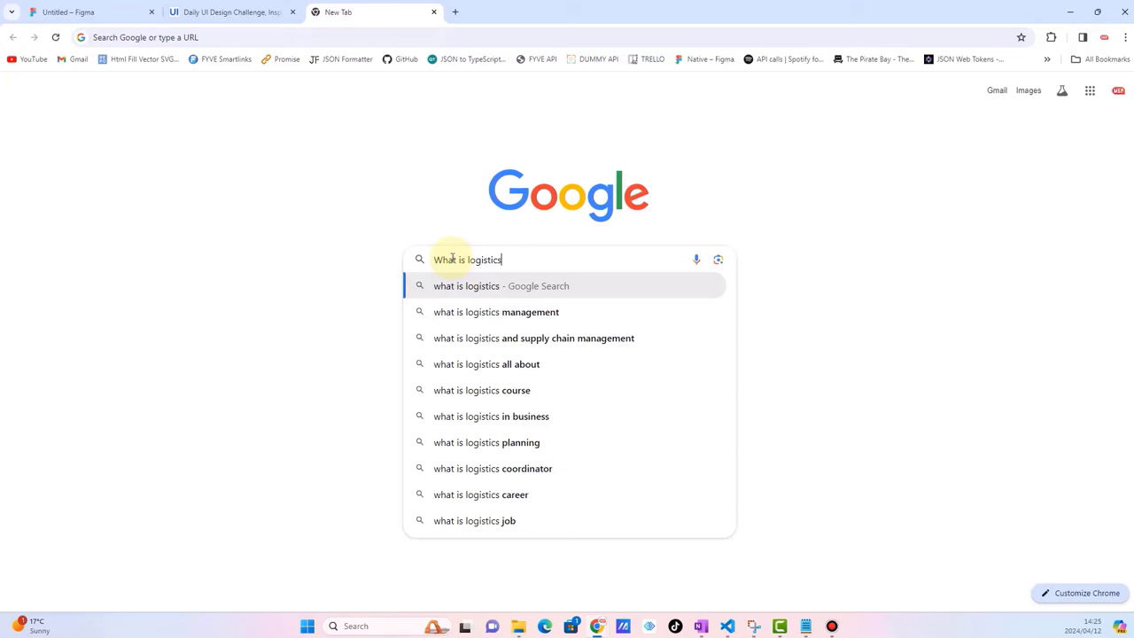
pyautogui.press('BackSpace')
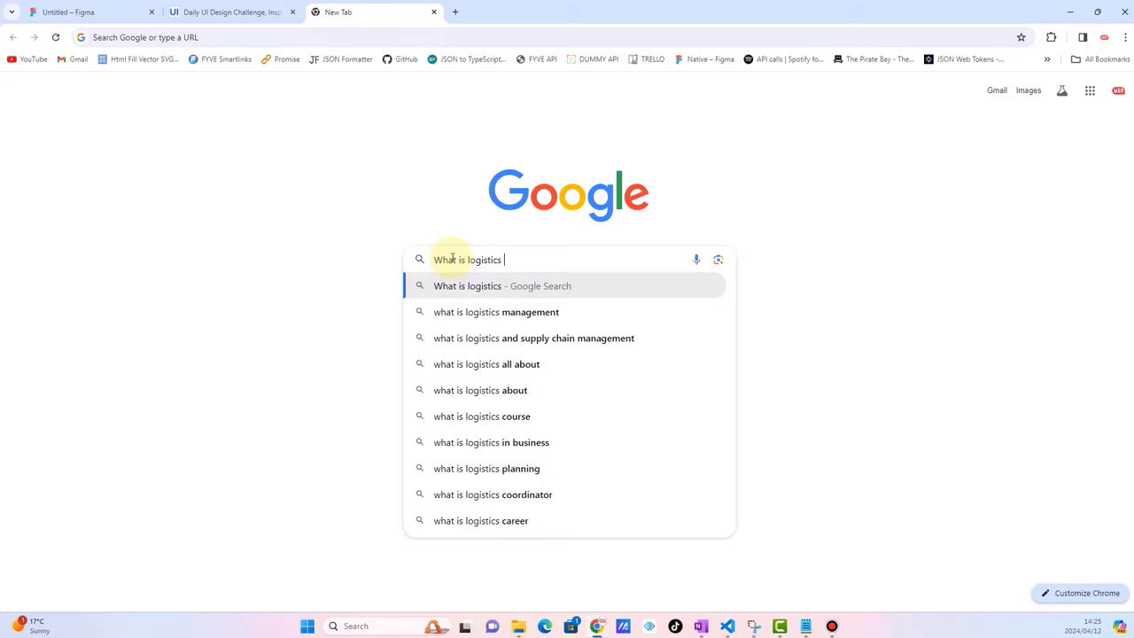
pyautogui.click(465, 313)
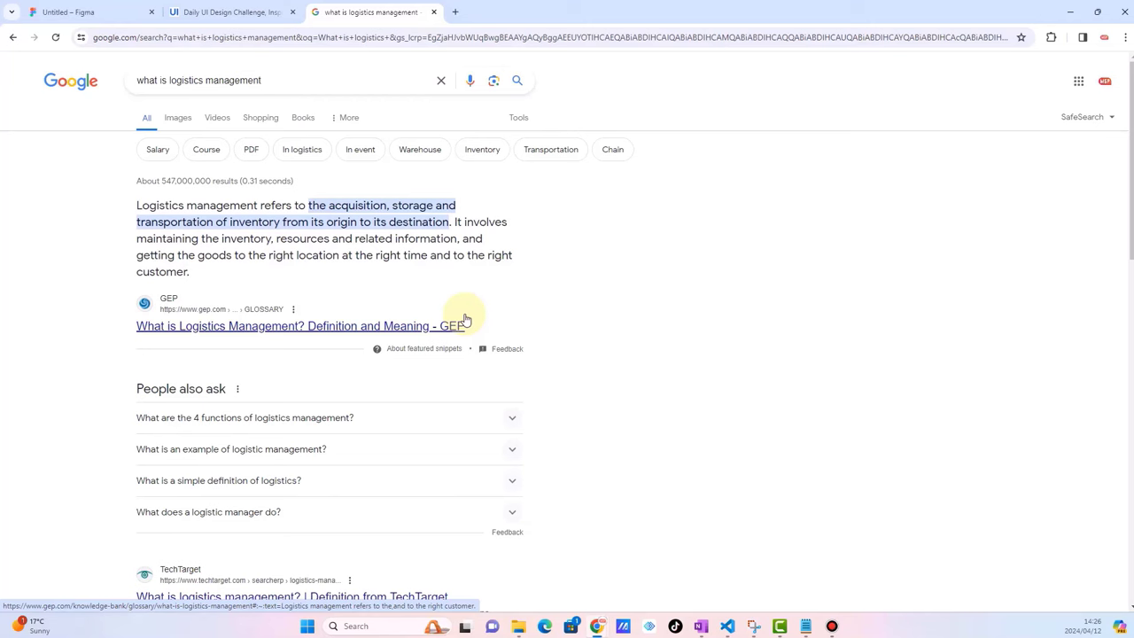
# Select the featured logistics management definition and switch back to the Untitled Figma tab.
pyautogui.scroll(-1, 465, 315)
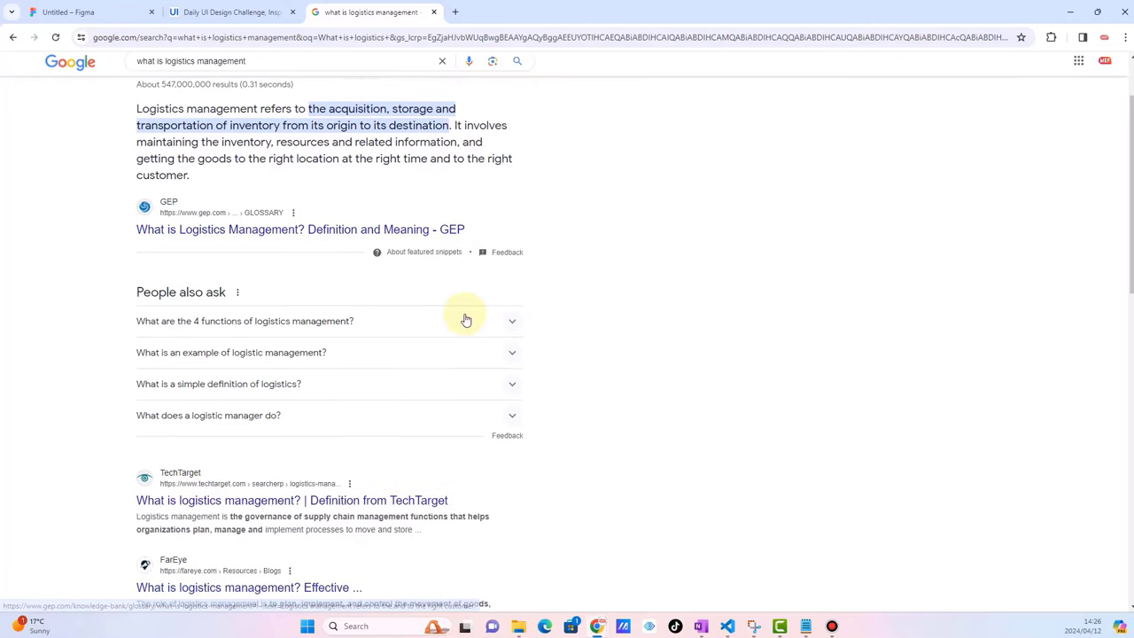
pyautogui.scroll(1, 443, 315)
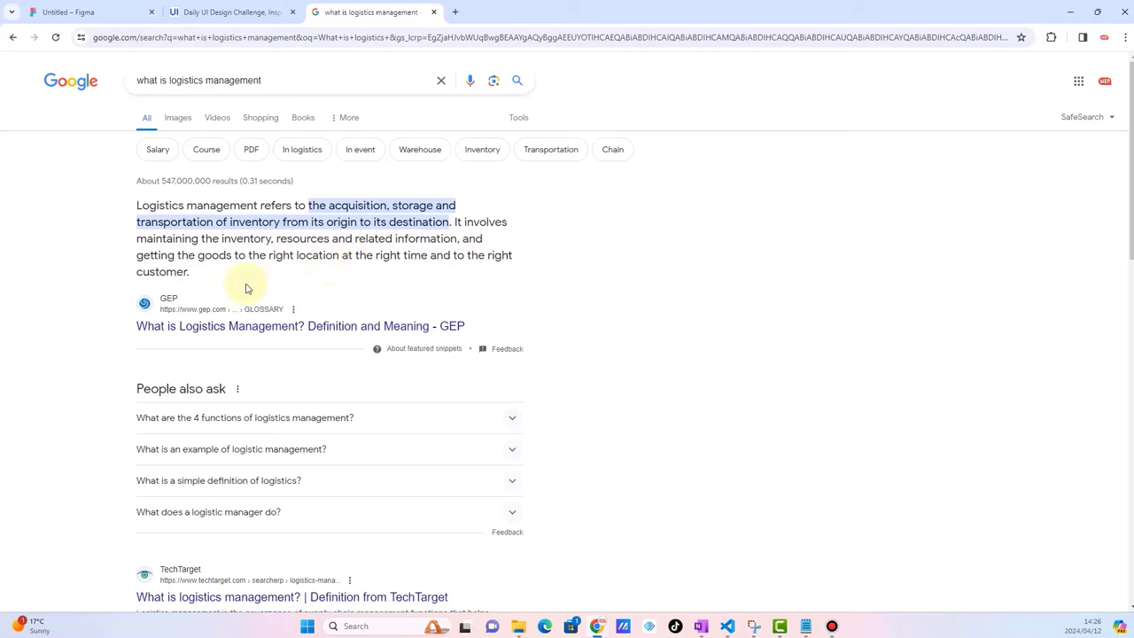
pyautogui.moveTo(193, 275); pyautogui.dragTo(131, 216)
pyautogui.hotkey('ctrl', 'c')
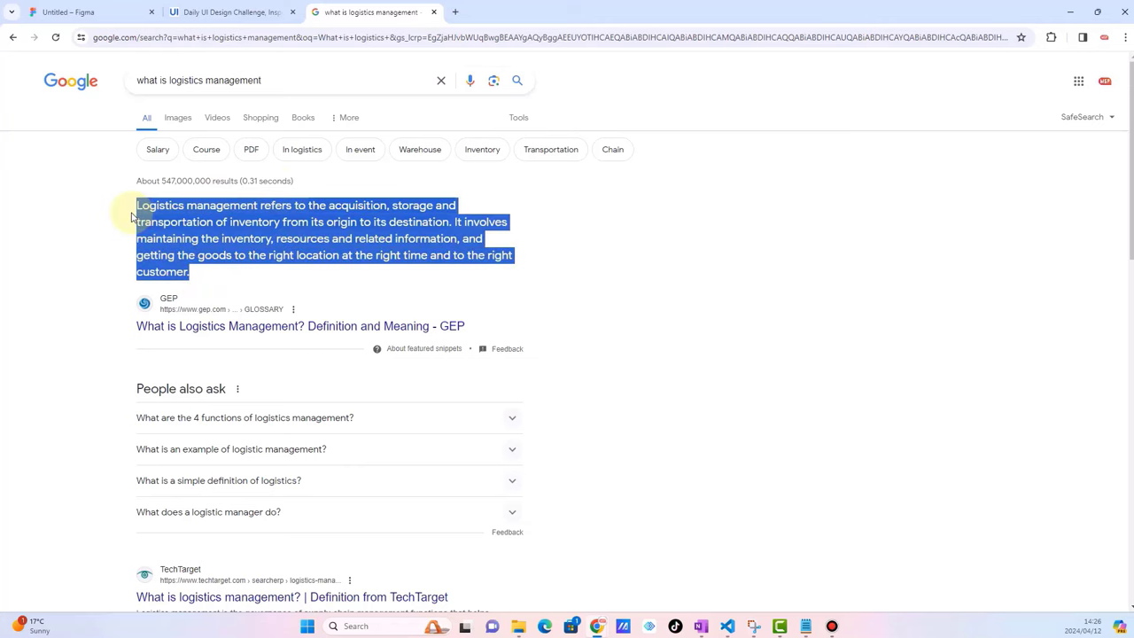
pyautogui.click(114, 13)
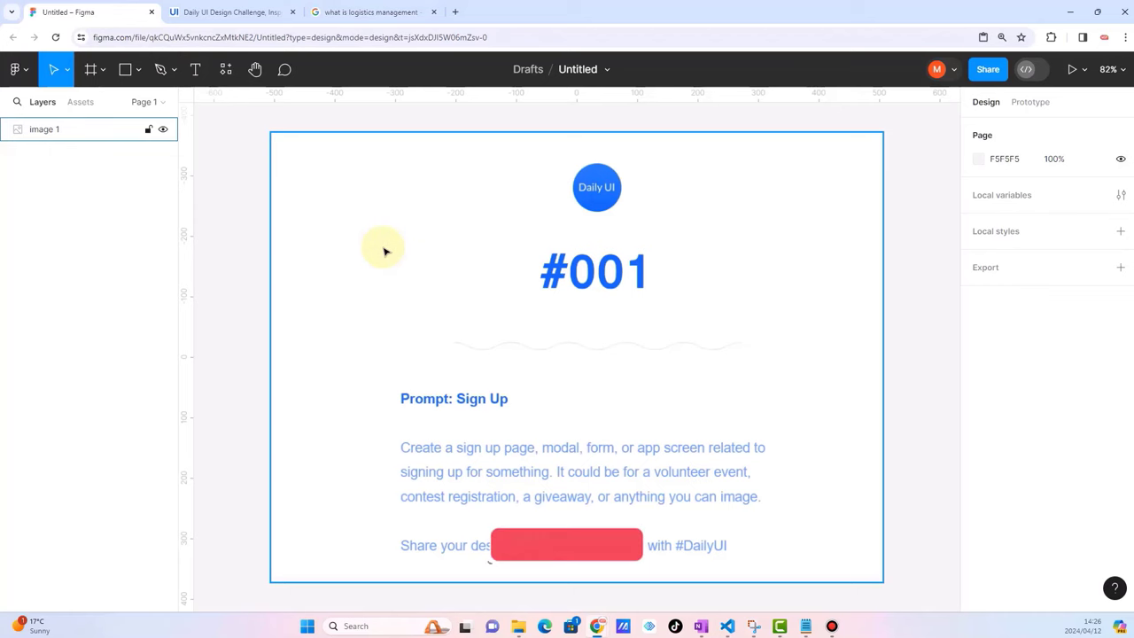
# Paste the copied definition into a new text box drawn right of the Daily UI card.
pyautogui.scroll(-5, 384, 252)
pyautogui.hscroll(3, 384, 251)
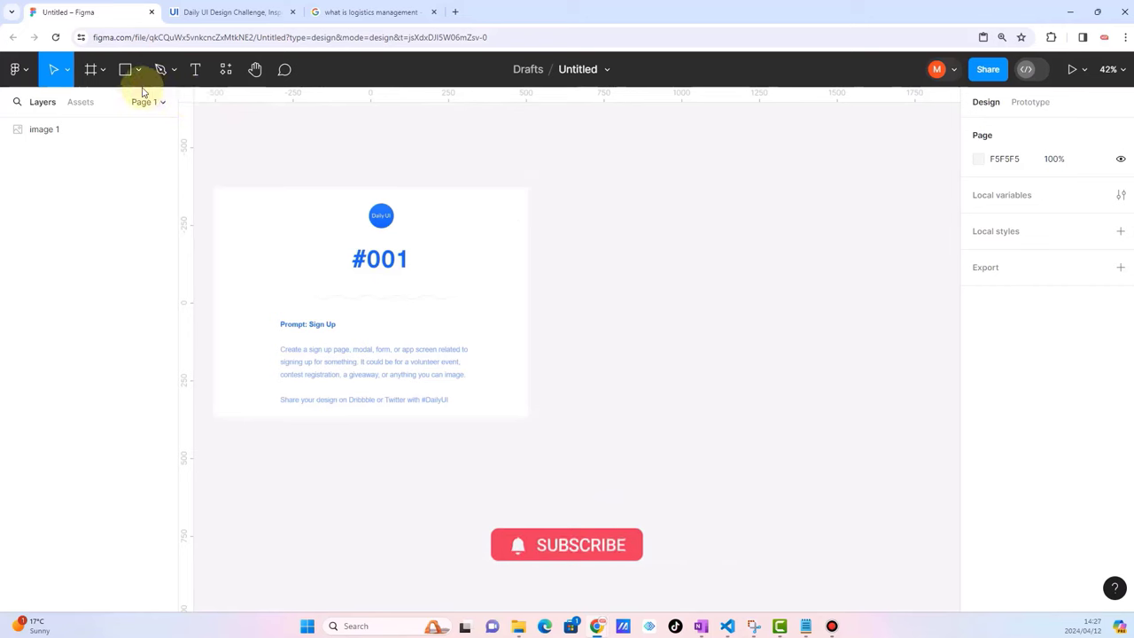
pyautogui.click(195, 69)
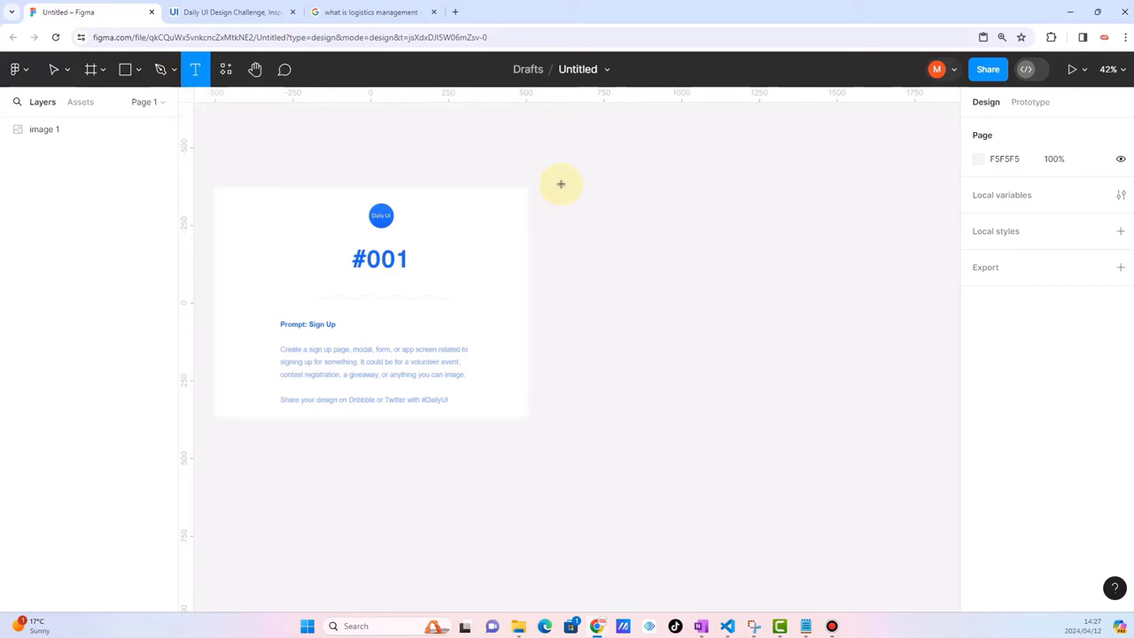
pyautogui.moveTo(560, 184); pyautogui.dragTo(814, 419)
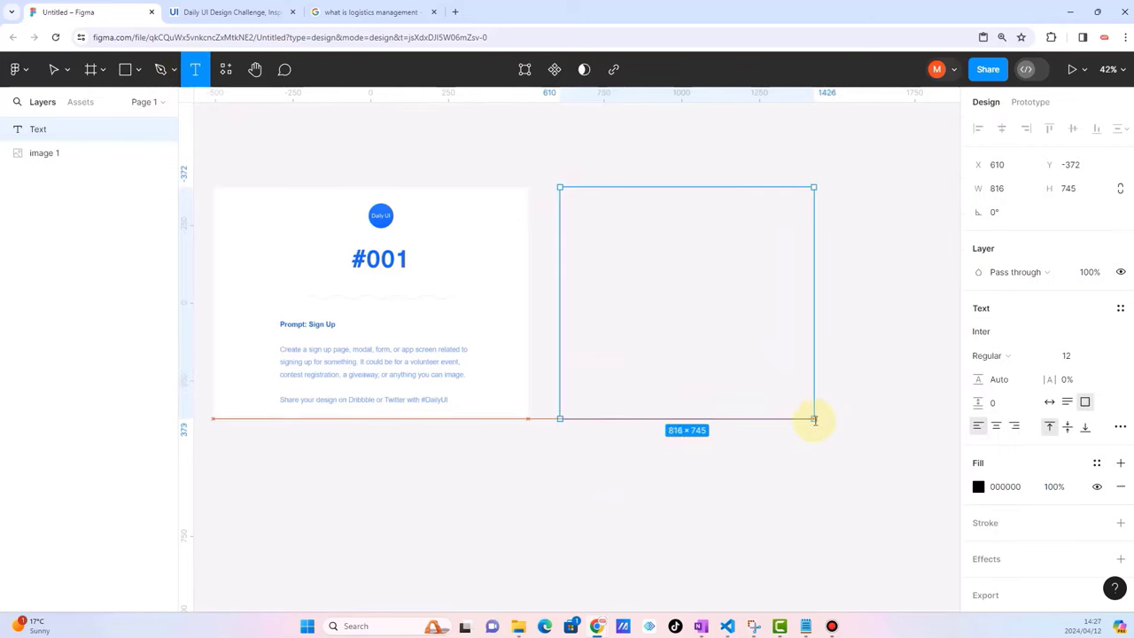
pyautogui.hotkey('ctrl', 'v')
pyautogui.press('Escape')
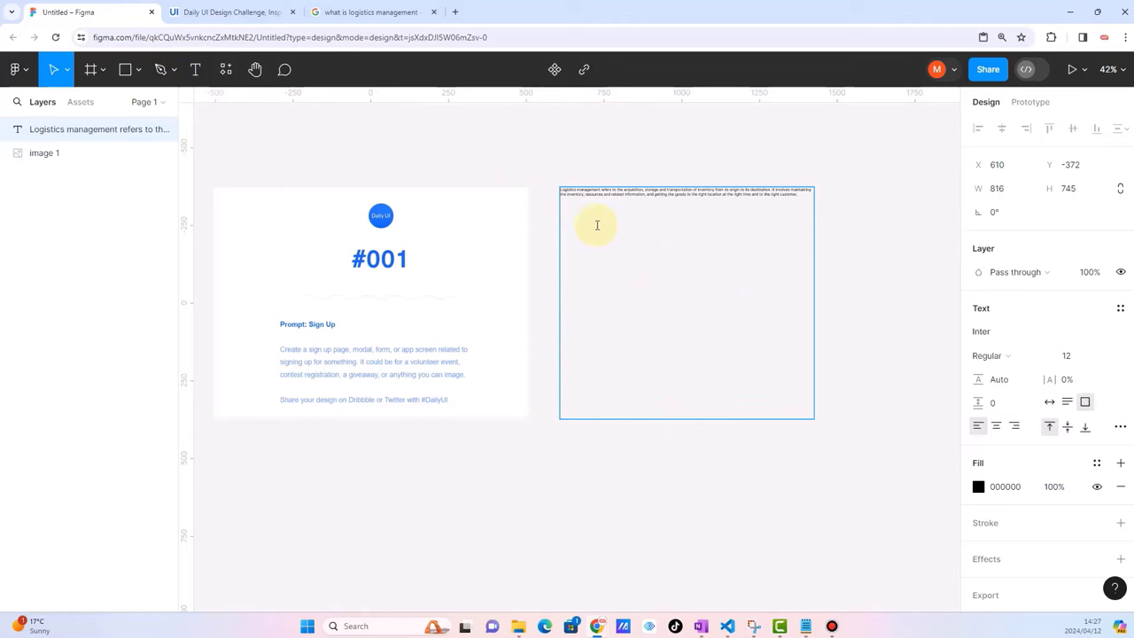
pyautogui.click(734, 240)
pyautogui.scroll(2, 749, 235)
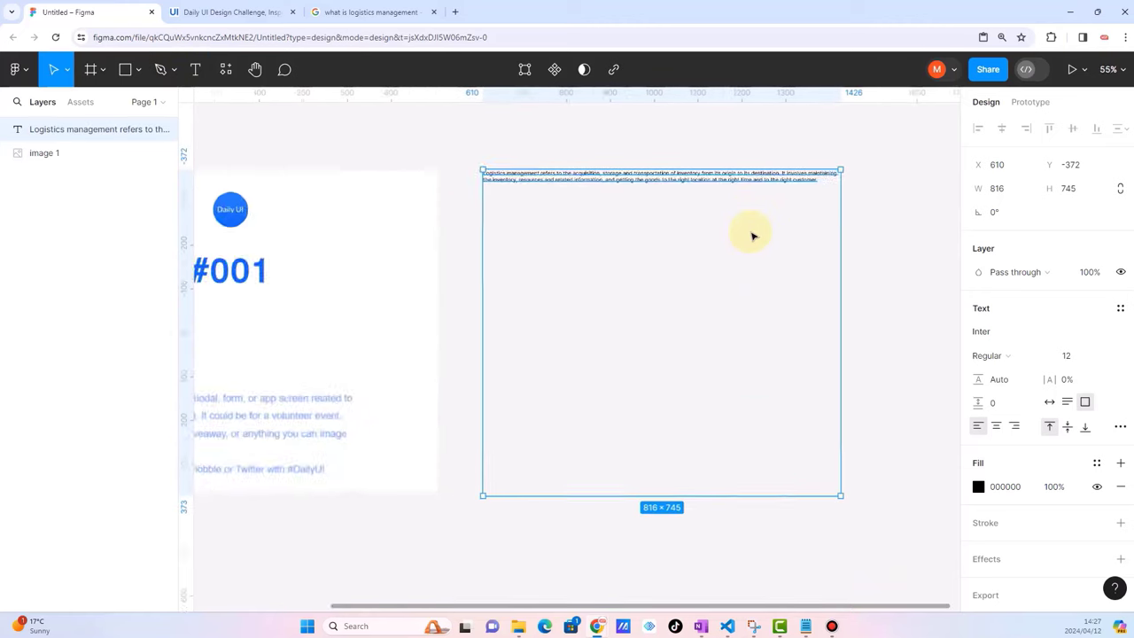
pyautogui.scroll(5, 751, 236)
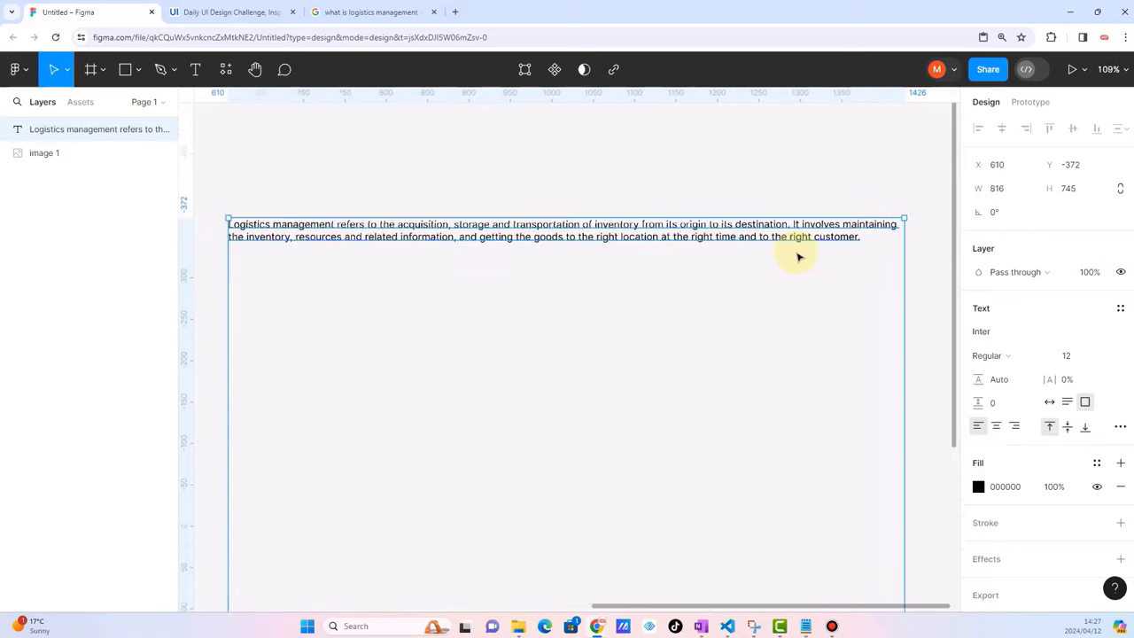
pyautogui.scroll(-2, 797, 257)
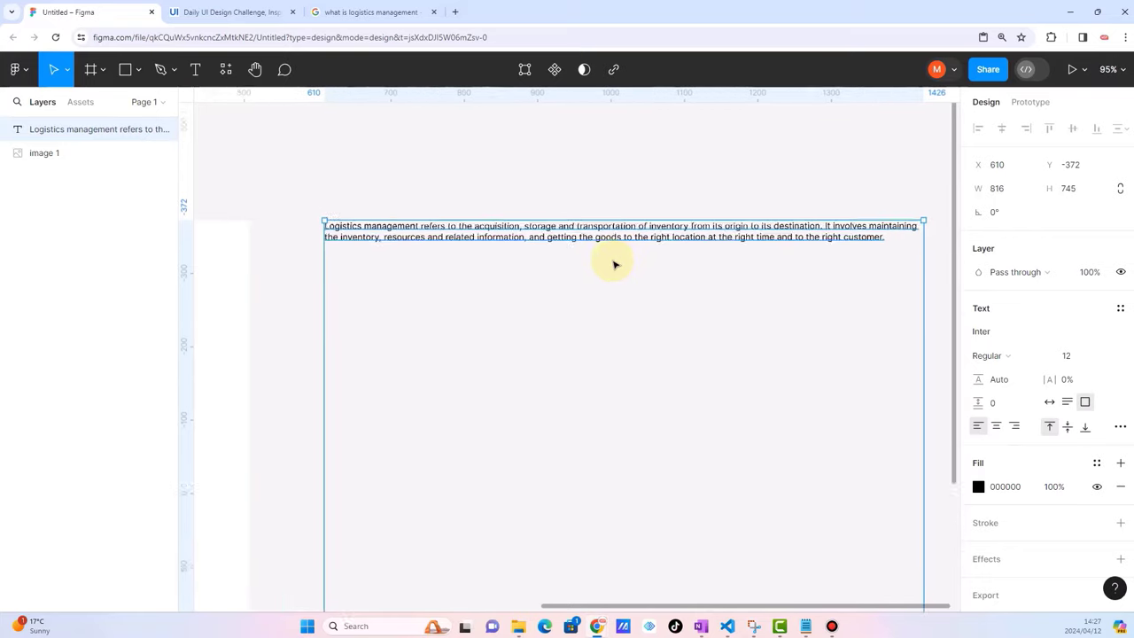
pyautogui.scroll(2, 614, 264)
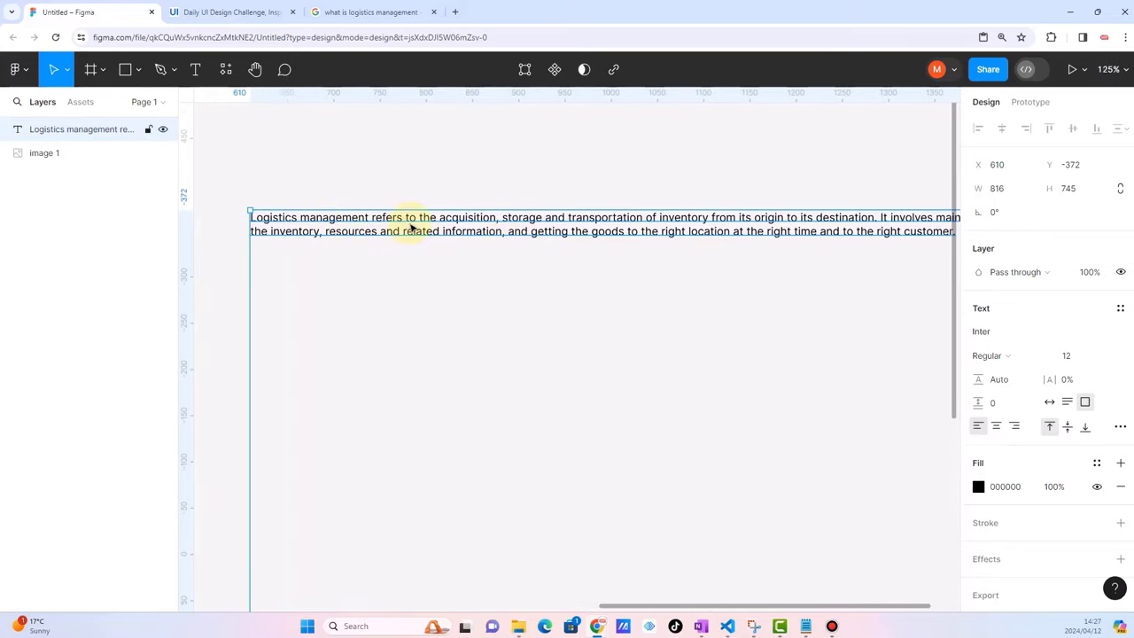
# Insert line breaks before "storage", "inventory" and "It involves", with a blank line before "It involves".
pyautogui.doubleClick(501, 216)
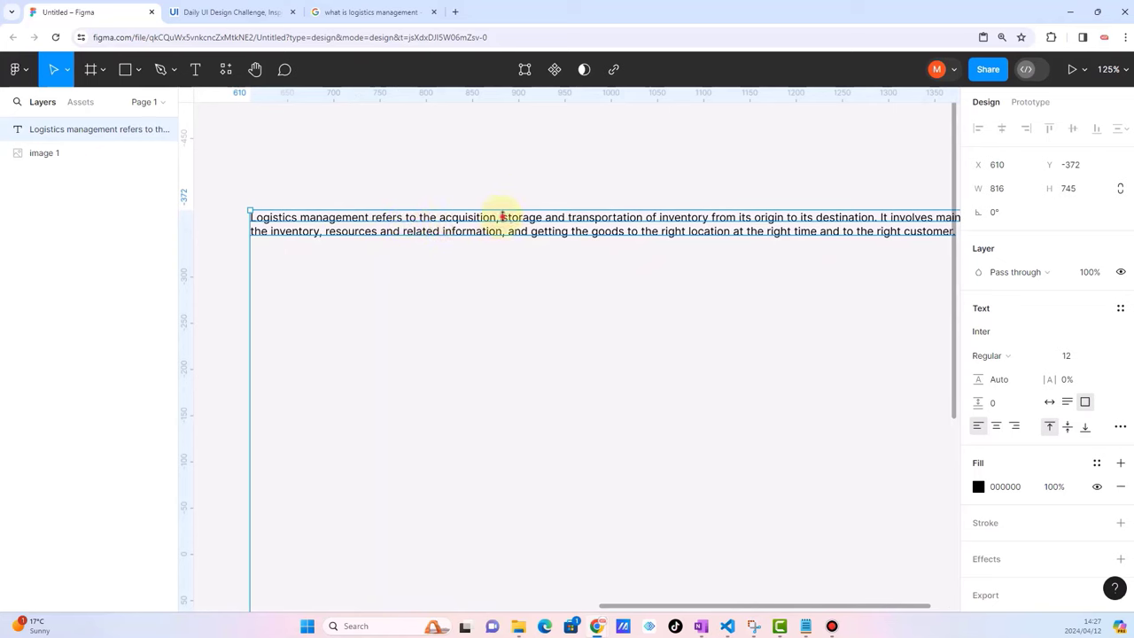
pyautogui.doubleClick(501, 216)
pyautogui.doubleClick(507, 219)
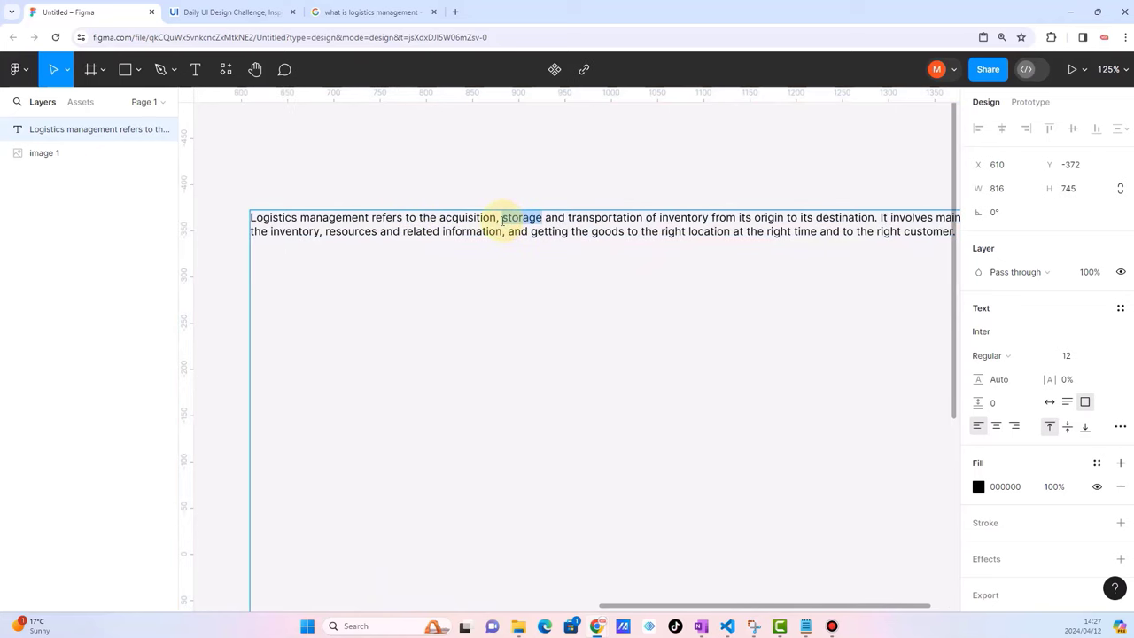
pyautogui.click(502, 219)
pyautogui.press('Return')
pyautogui.press('Return')
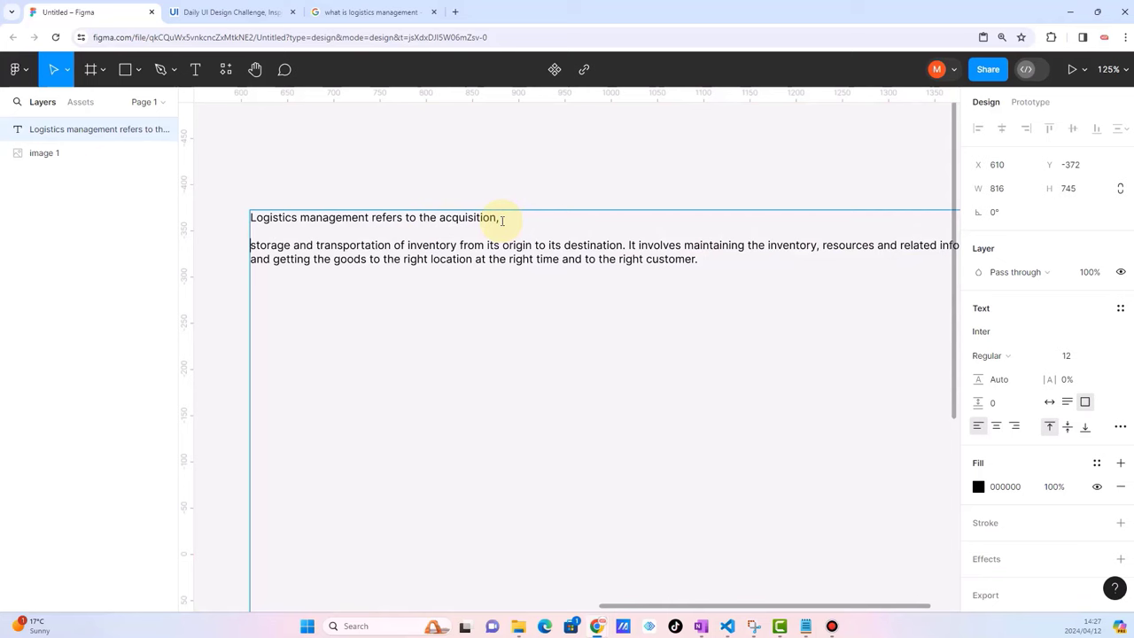
pyautogui.click(407, 245)
pyautogui.press('Return')
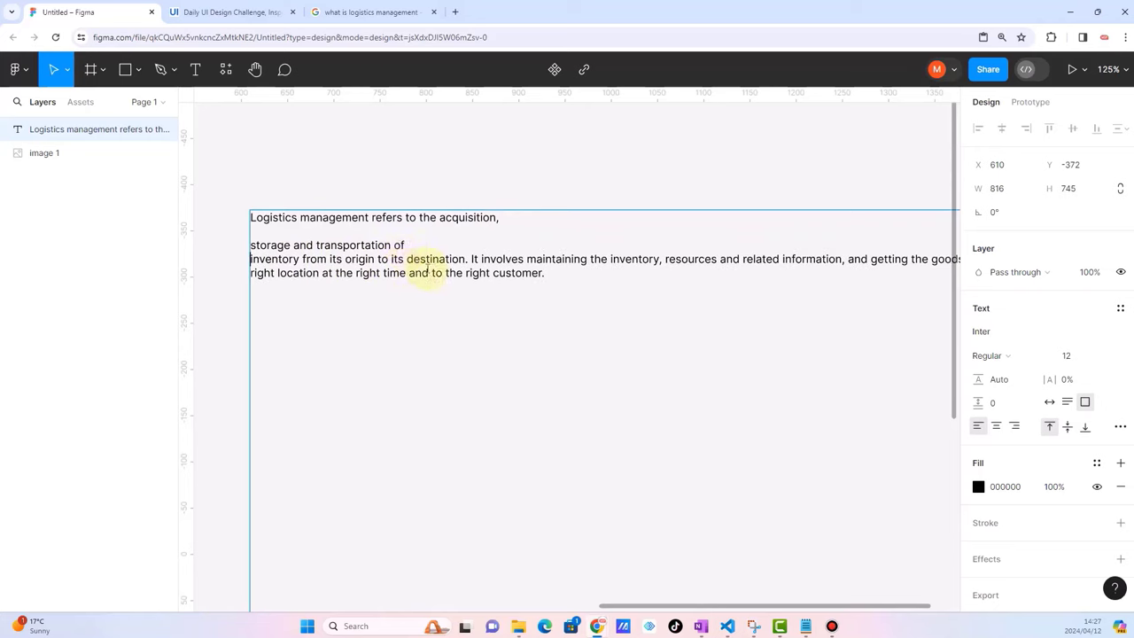
pyautogui.click(467, 259)
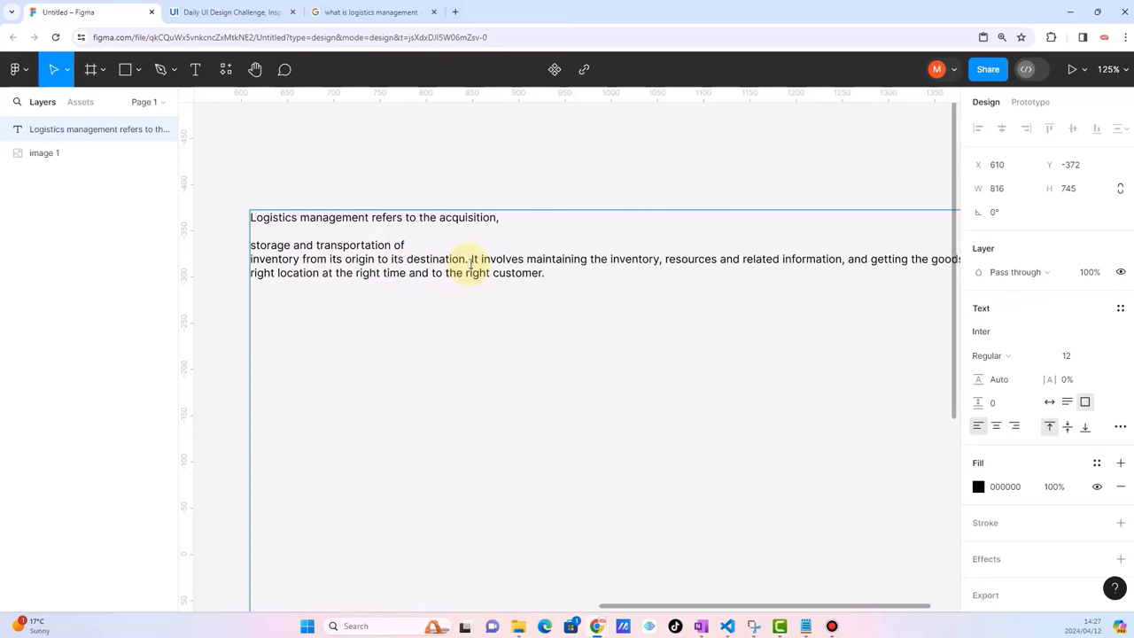
pyautogui.press('Return')
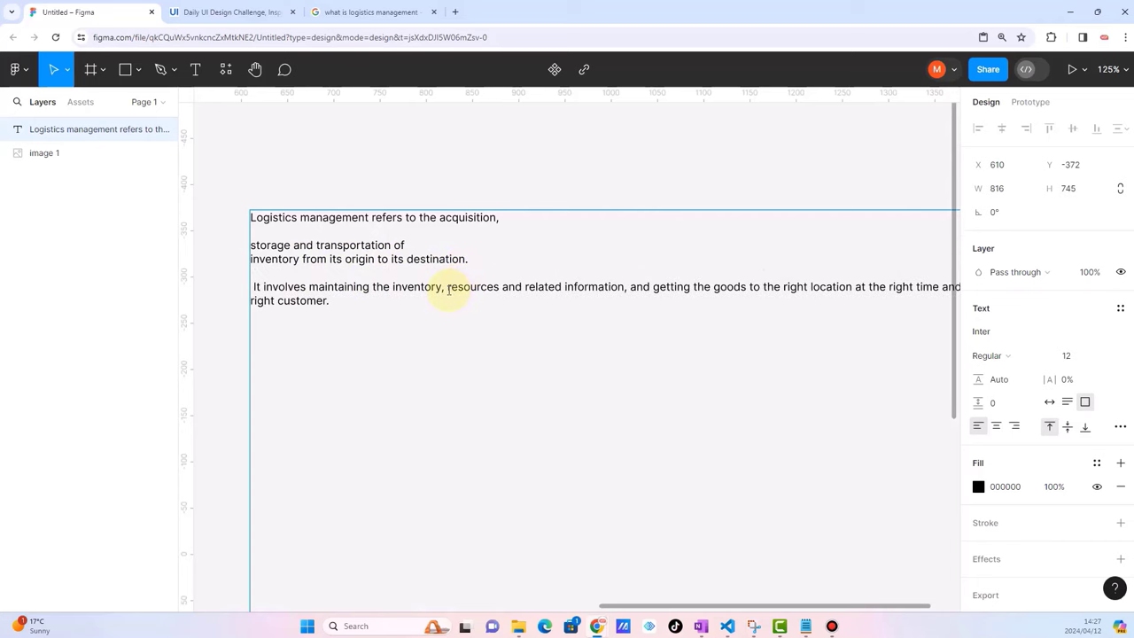
pyautogui.press('Return')
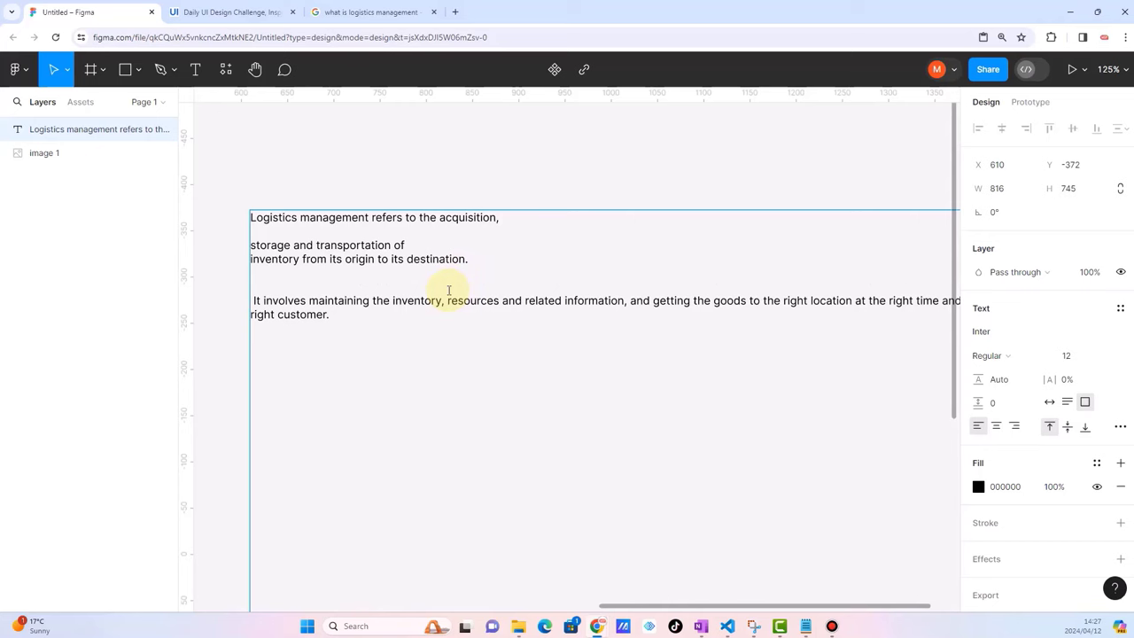
# Break lines before "and related information", "goods" and "to the right customer", then deselect.
pyautogui.click(502, 302)
pyautogui.press('Return')
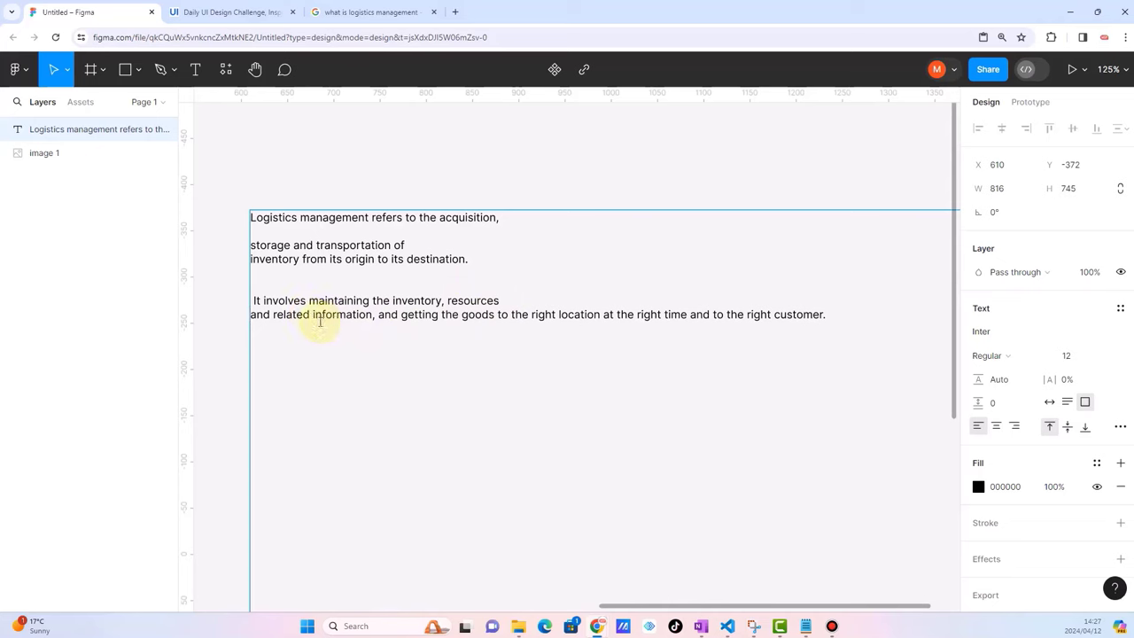
pyautogui.click(460, 315)
pyautogui.press('Return')
pyautogui.press('Return')
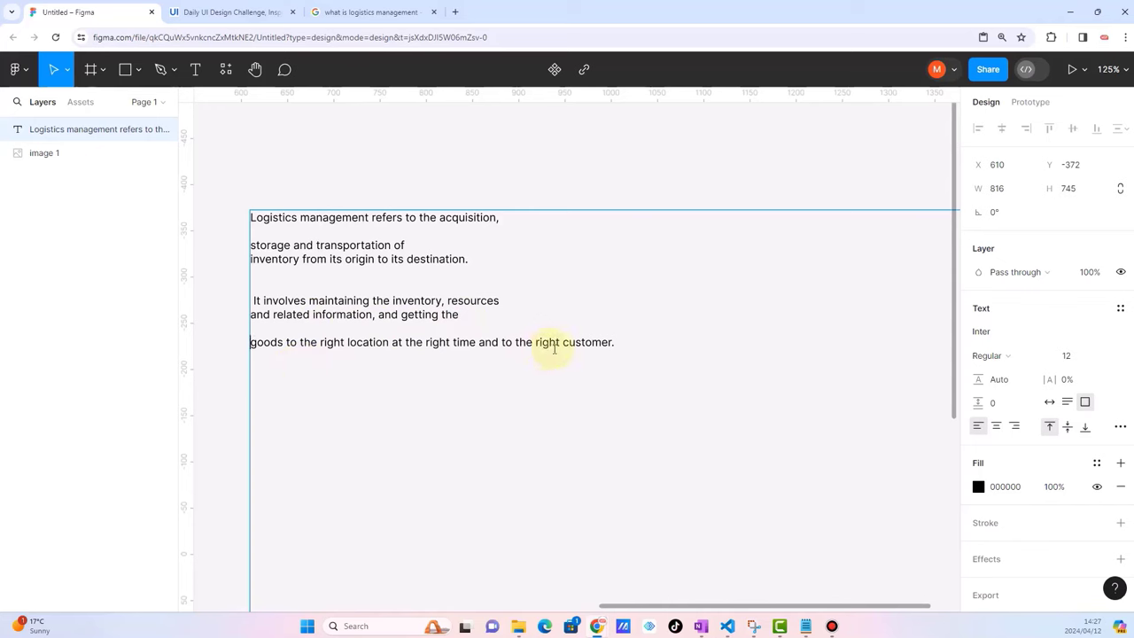
pyautogui.click(500, 343)
pyautogui.press('Return')
pyautogui.press('Return')
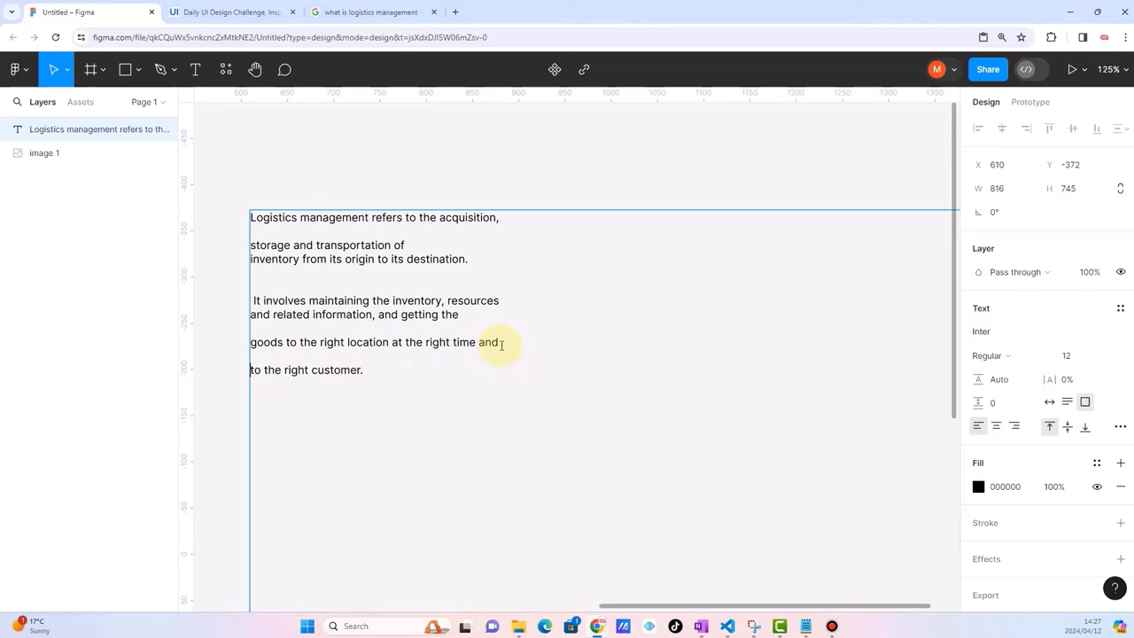
pyautogui.click(395, 158)
pyautogui.hscroll(-5, 306, 236)
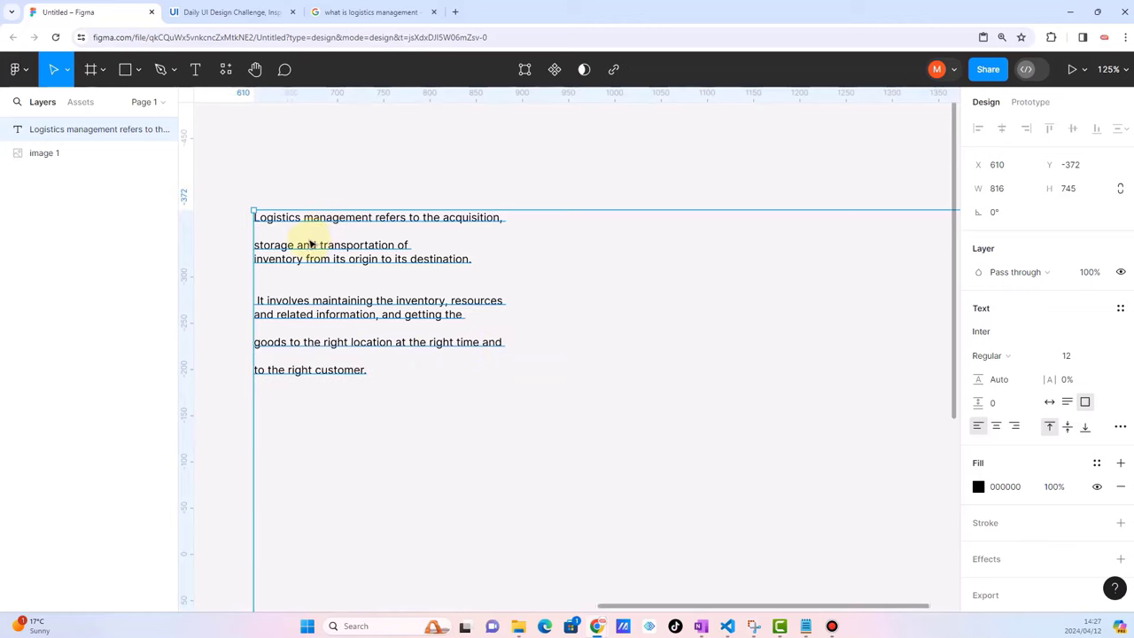
pyautogui.click(310, 213)
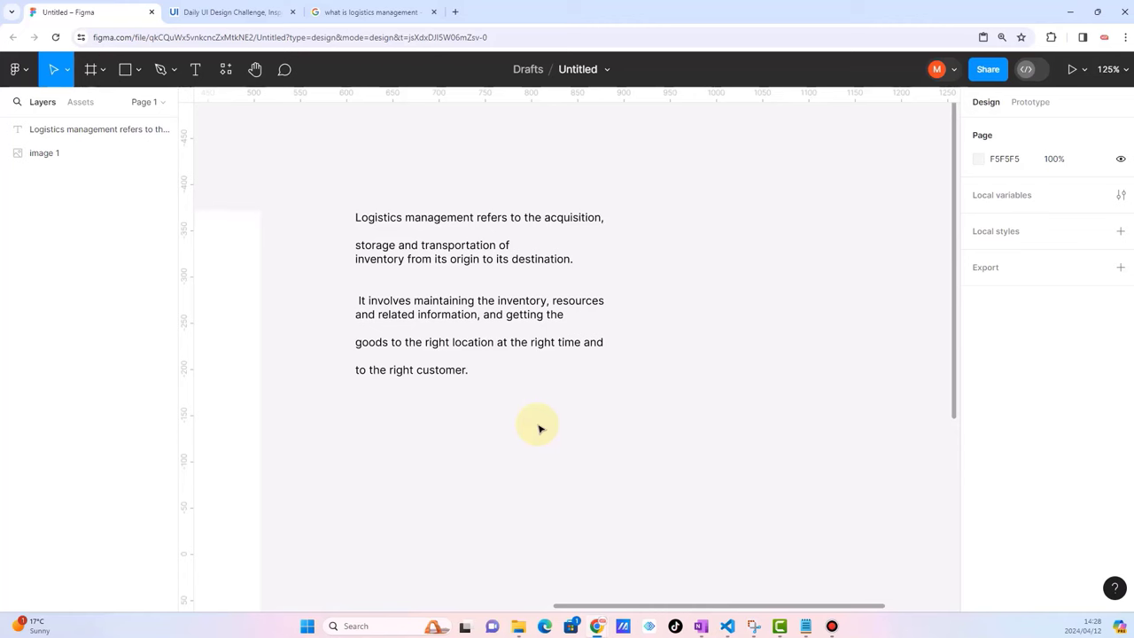
# In Figma, shrink the logistics text box to fit, narrow it to 354 wide, and place it beside the card.
pyautogui.hscroll(-4, 538, 429)
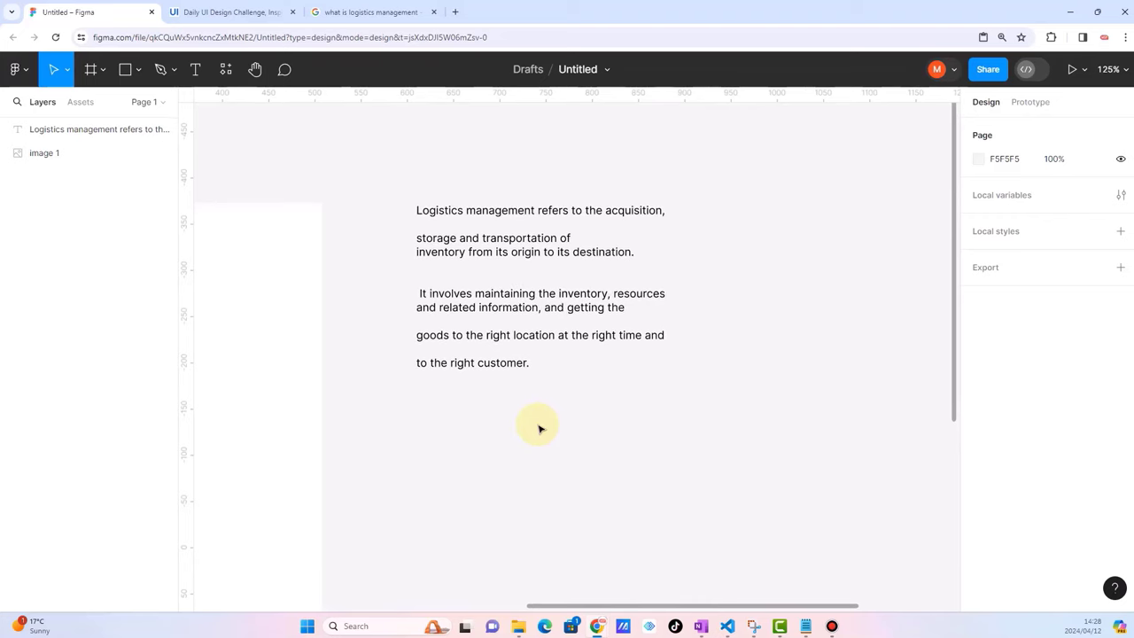
pyautogui.hscroll(-1, 539, 429)
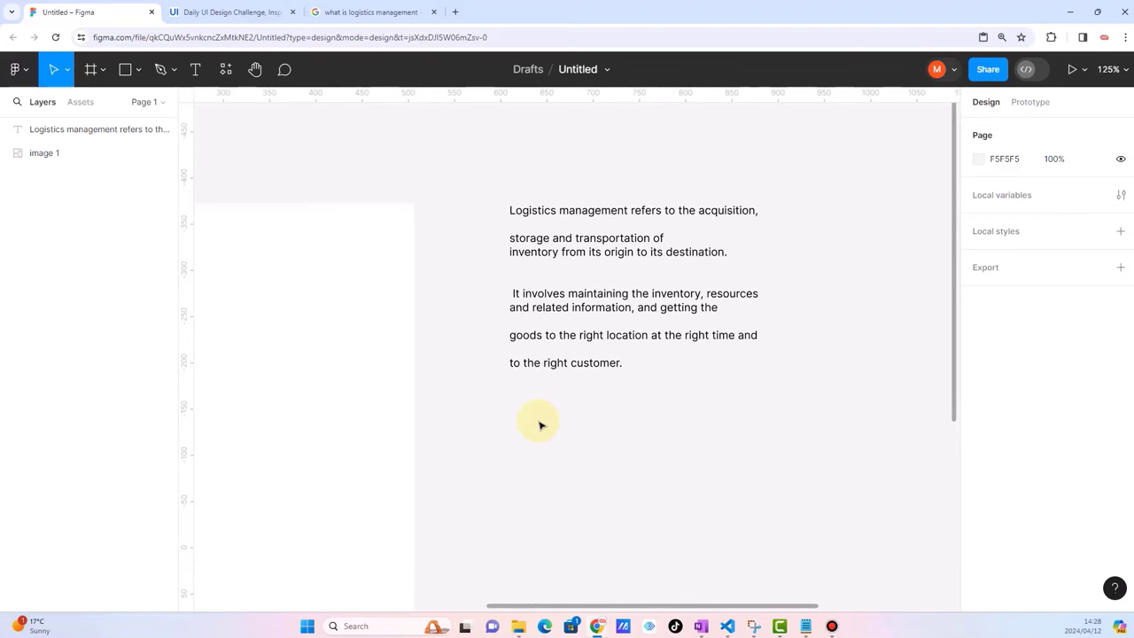
pyautogui.moveTo(564, 346); pyautogui.dragTo(506, 343)
pyautogui.scroll(-5, 507, 344)
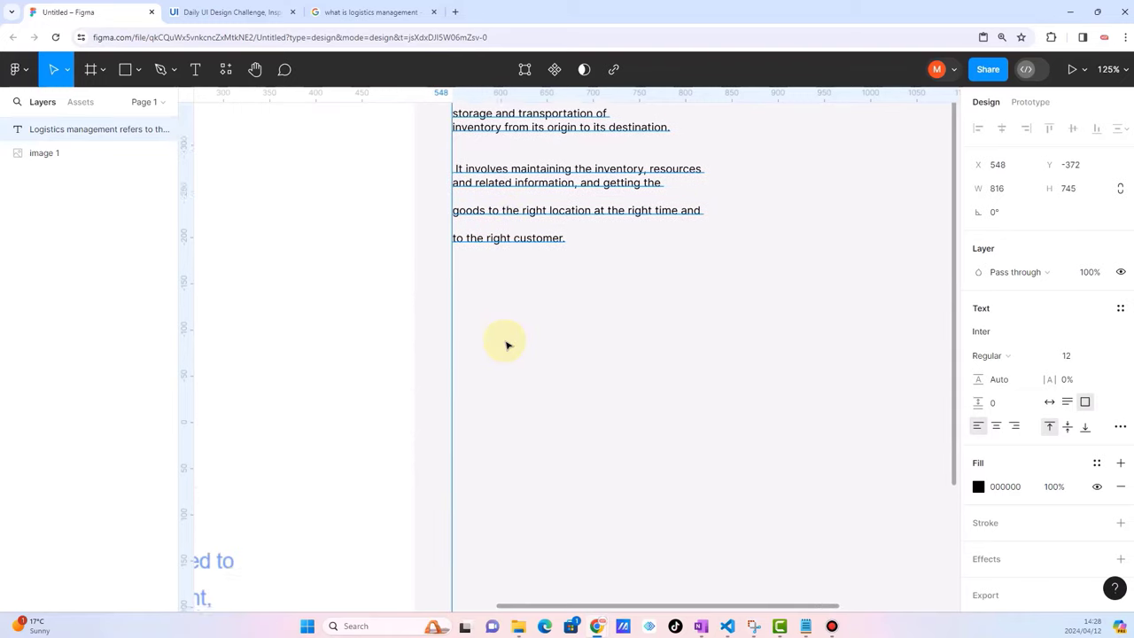
pyautogui.scroll(-4, 506, 343)
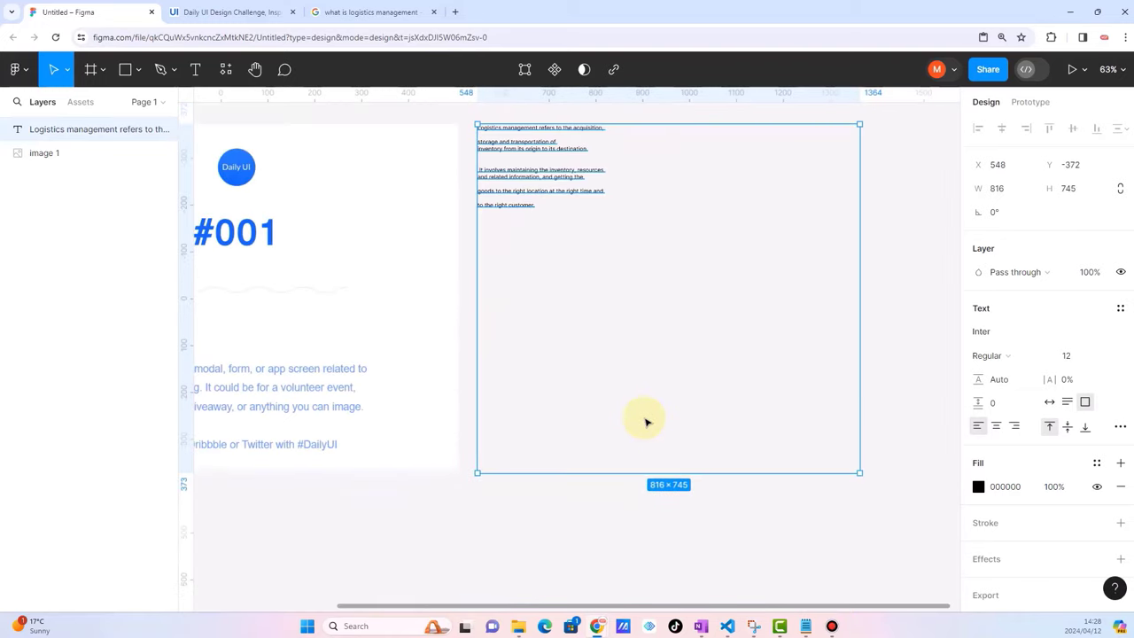
pyautogui.moveTo(645, 470); pyautogui.dragTo(608, 221)
pyautogui.moveTo(859, 164); pyautogui.dragTo(643, 174)
pyautogui.moveTo(532, 154); pyautogui.dragTo(560, 257)
pyautogui.click(581, 207)
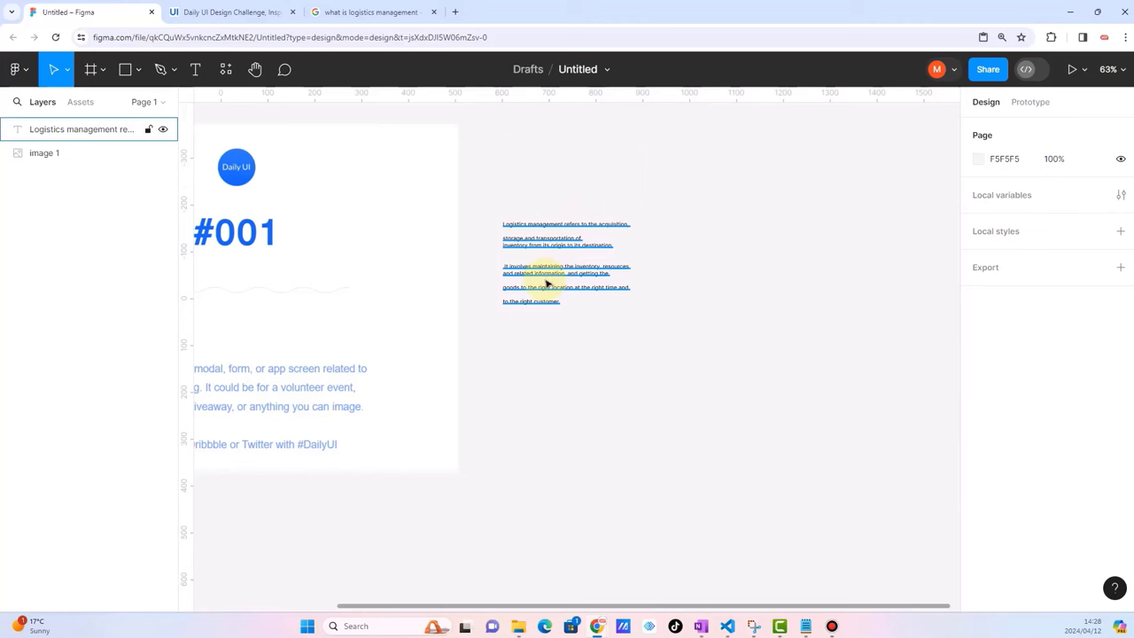
# Nudge the logistics paragraph slightly down-left, then bring the OneNote window to the front.
pyautogui.scroll(3, 547, 266)
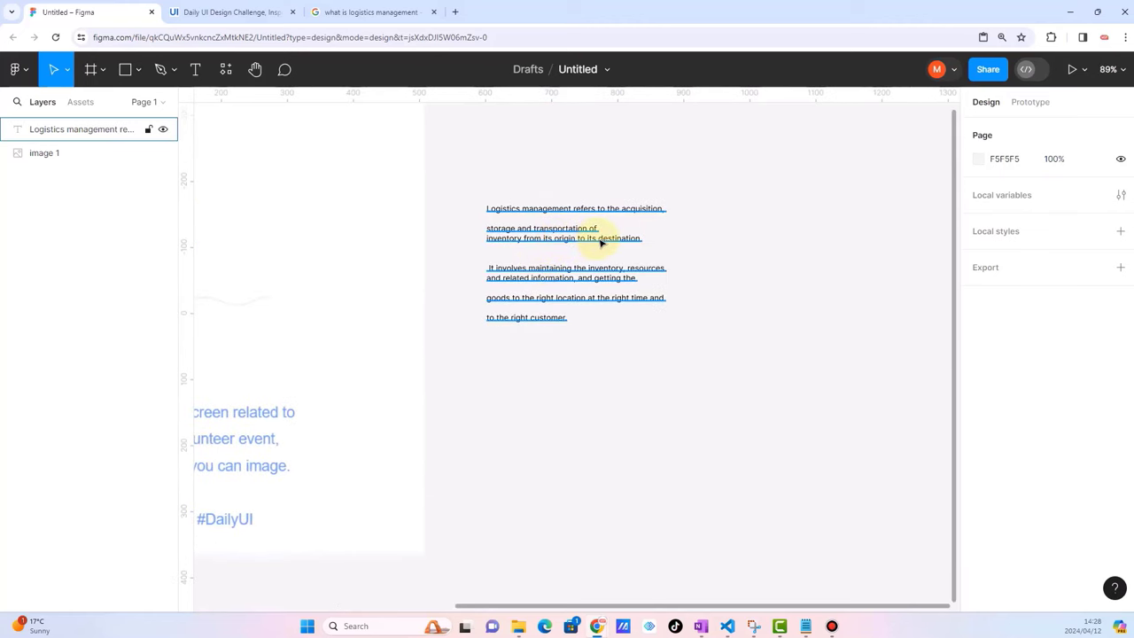
pyautogui.scroll(5, 600, 241)
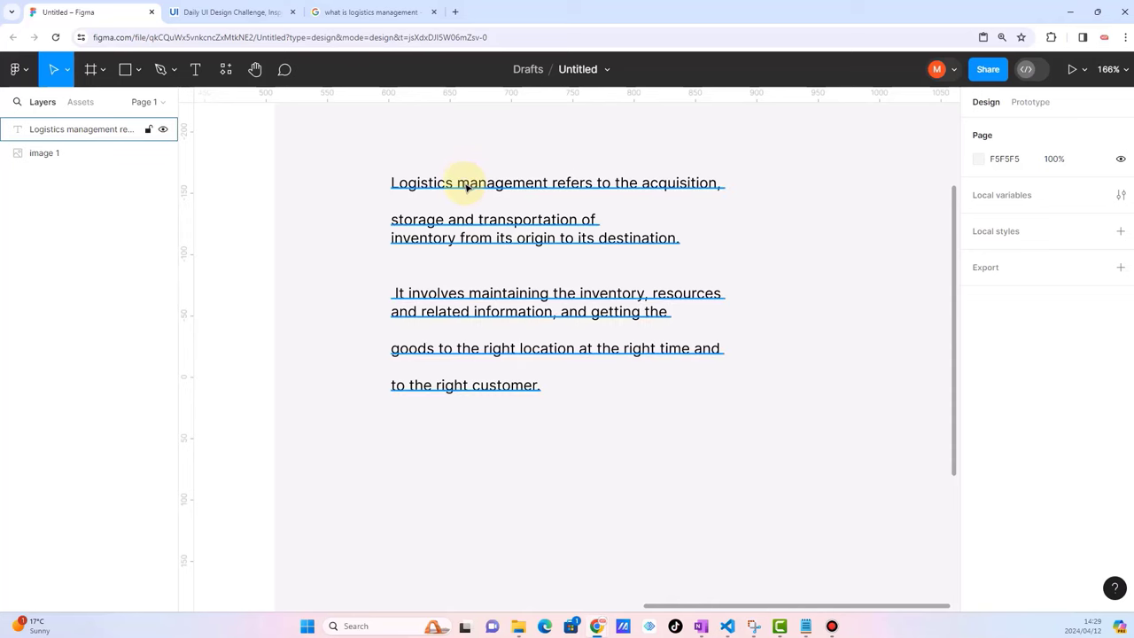
pyautogui.moveTo(463, 173); pyautogui.dragTo(453, 195)
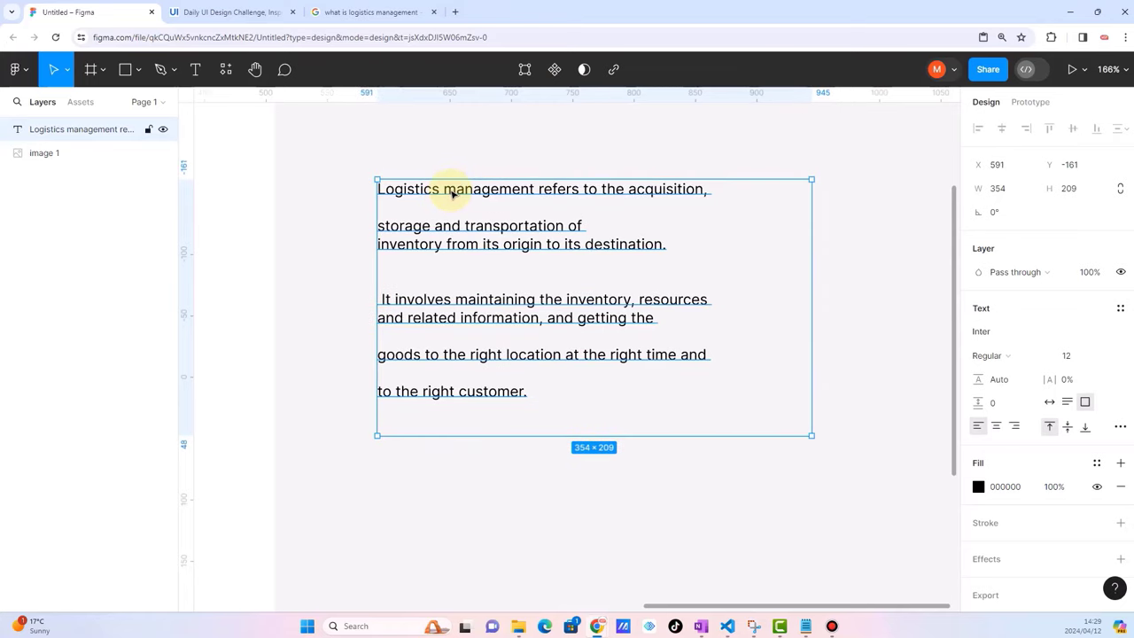
pyautogui.hscroll(-5, 502, 195)
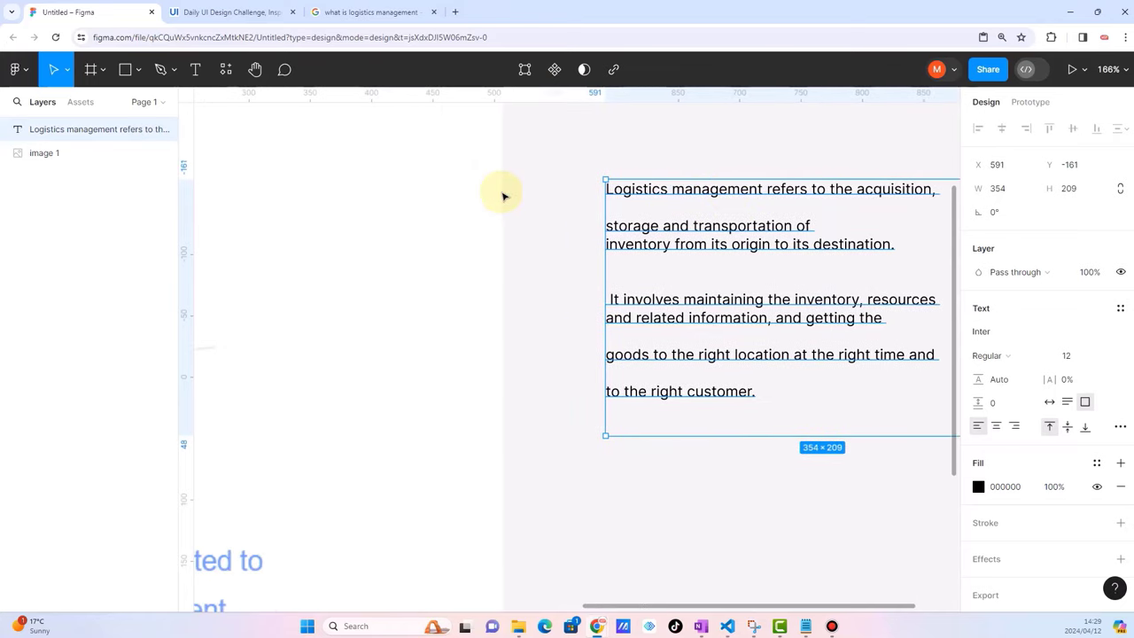
pyautogui.hscroll(-1, 502, 195)
pyautogui.scroll(-5, 502, 195)
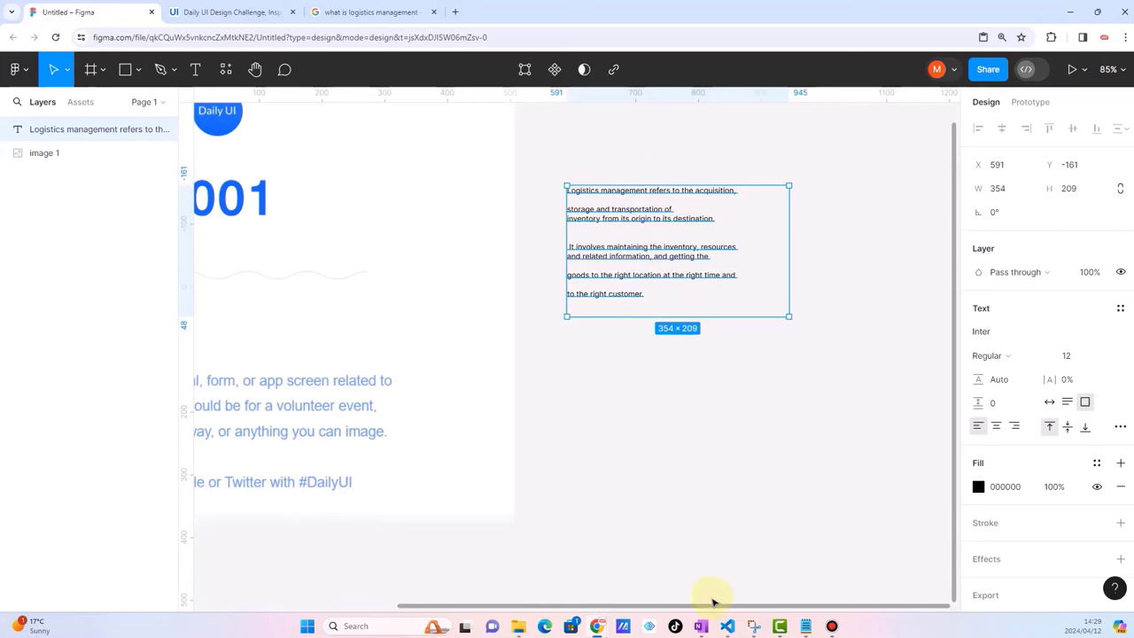
pyautogui.click(702, 628)
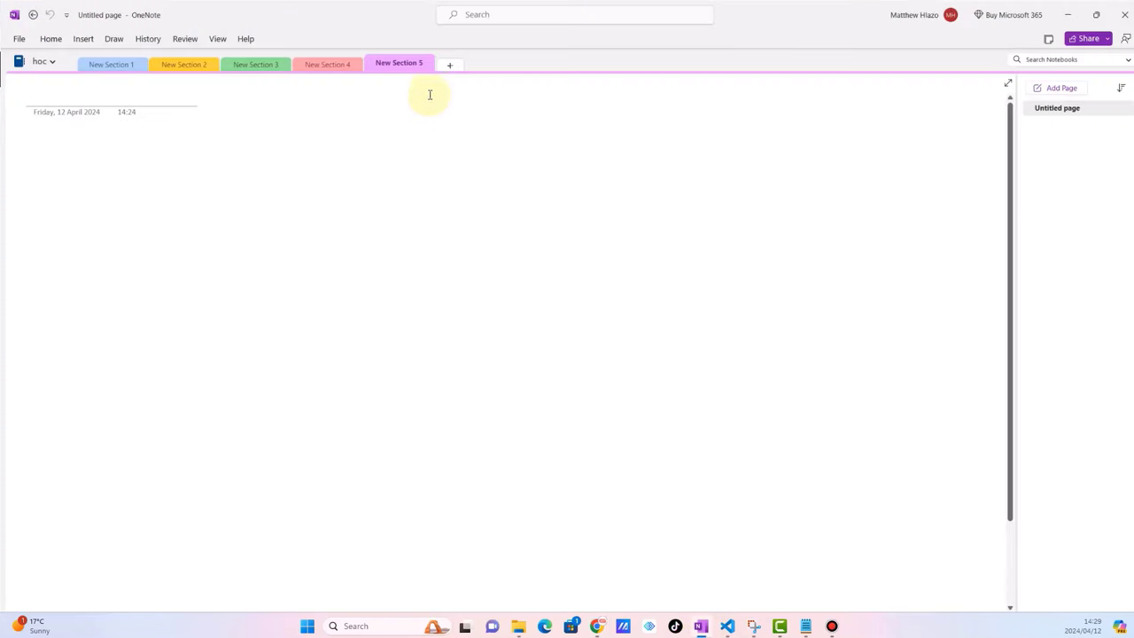
# Show the blank New Section 5 page in Full Page View with a black inking pen.
pyautogui.click(1006, 81)
pyautogui.click(148, 173)
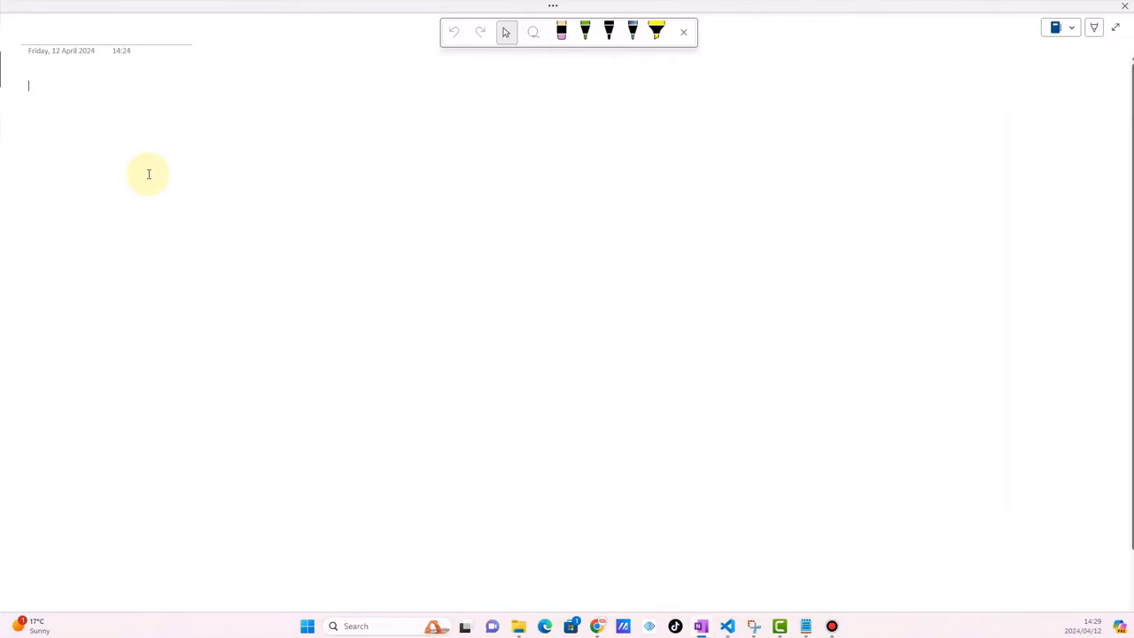
pyautogui.hotkey('alt', 'd')
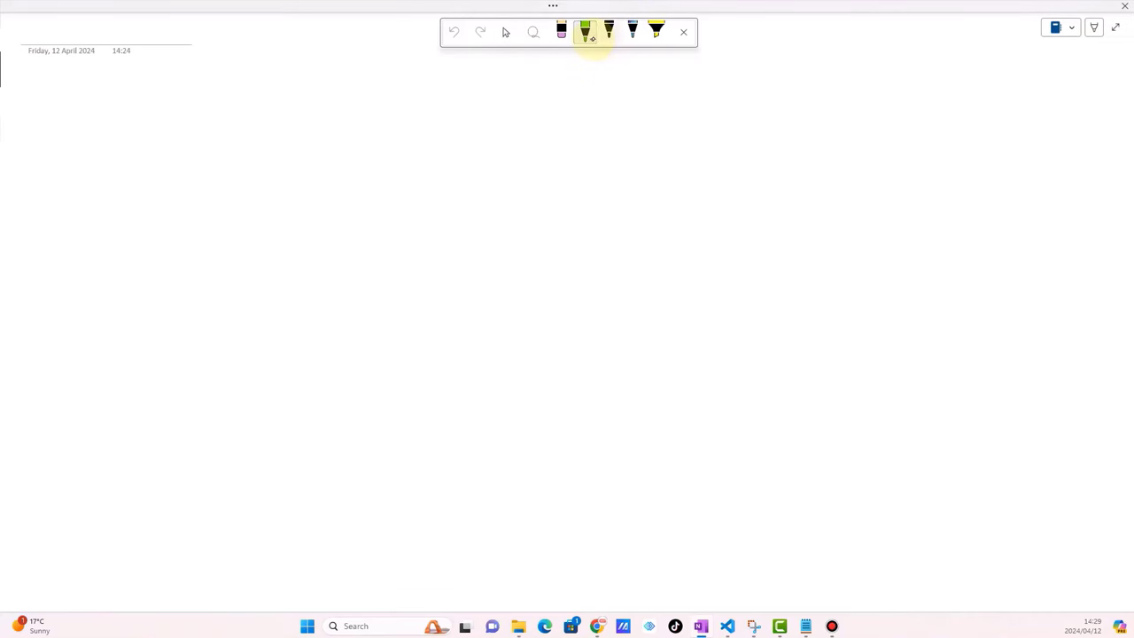
pyautogui.click(587, 32)
pyautogui.click(626, 137)
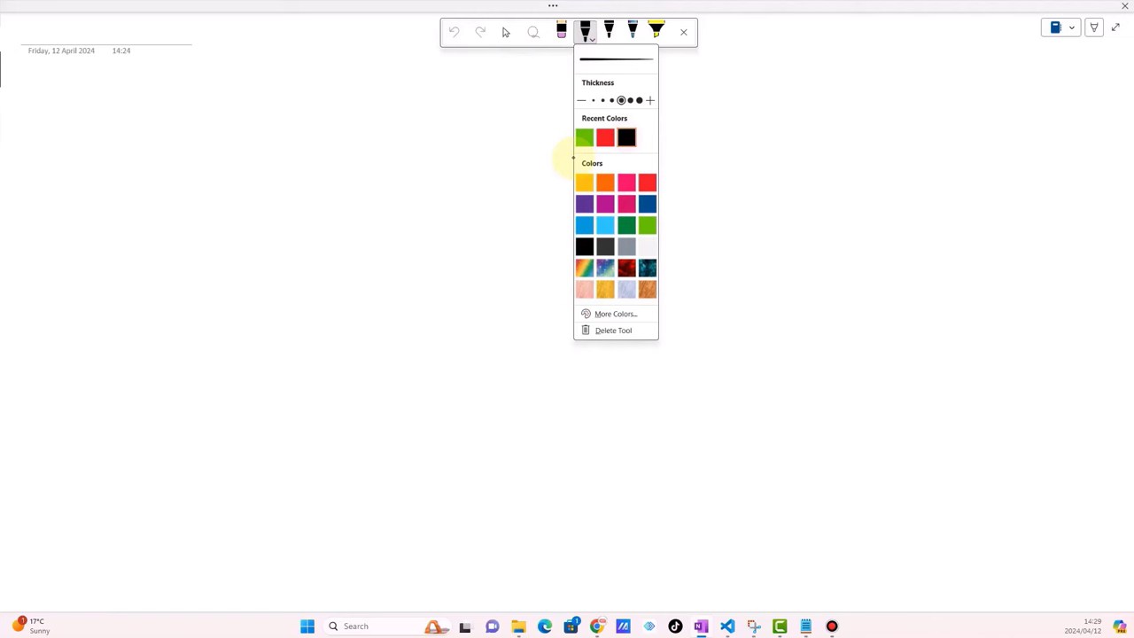
pyautogui.click(573, 157)
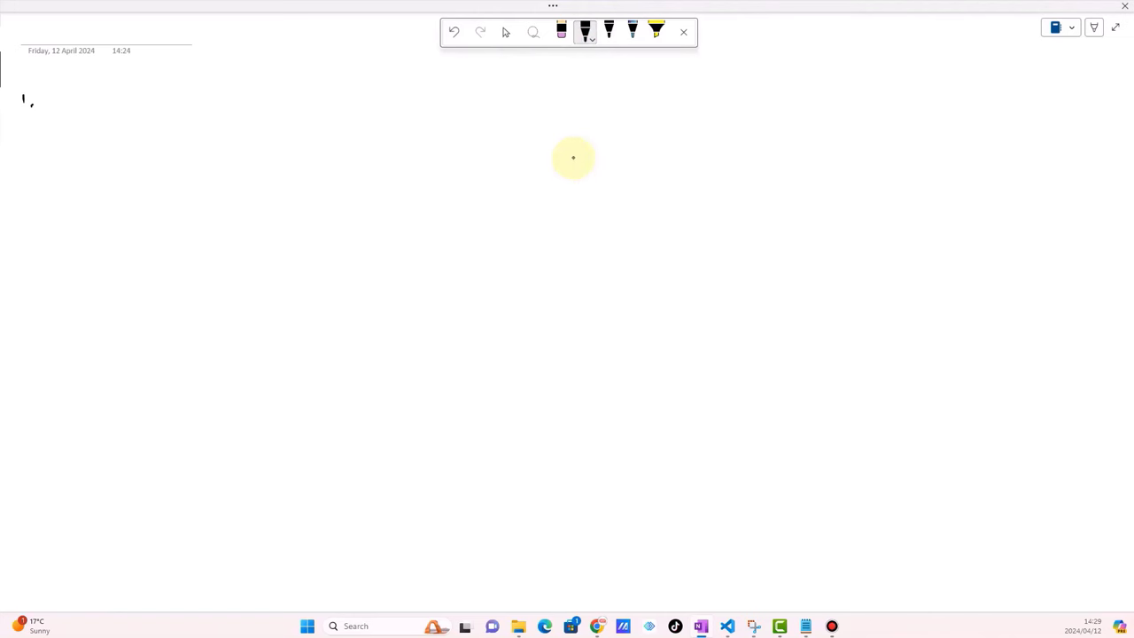
# Handwrite '1. Business Person' and '2. Valuable Info' as the first two list items.
pyautogui.moveTo(48, 83)
pyautogui.mouseDown()
pyautogui.moveTo(47, 108)
pyautogui.moveTo(173, 113)
pyautogui.mouseUp()
pyautogui.moveTo(173, 81)
pyautogui.mouseDown()
pyautogui.moveTo(177, 99)
pyautogui.moveTo(209, 108)
pyautogui.mouseUp()
pyautogui.moveTo(216, 101); pyautogui.dragTo(211, 110)
pyautogui.moveTo(222, 104); pyautogui.dragTo(249, 111)
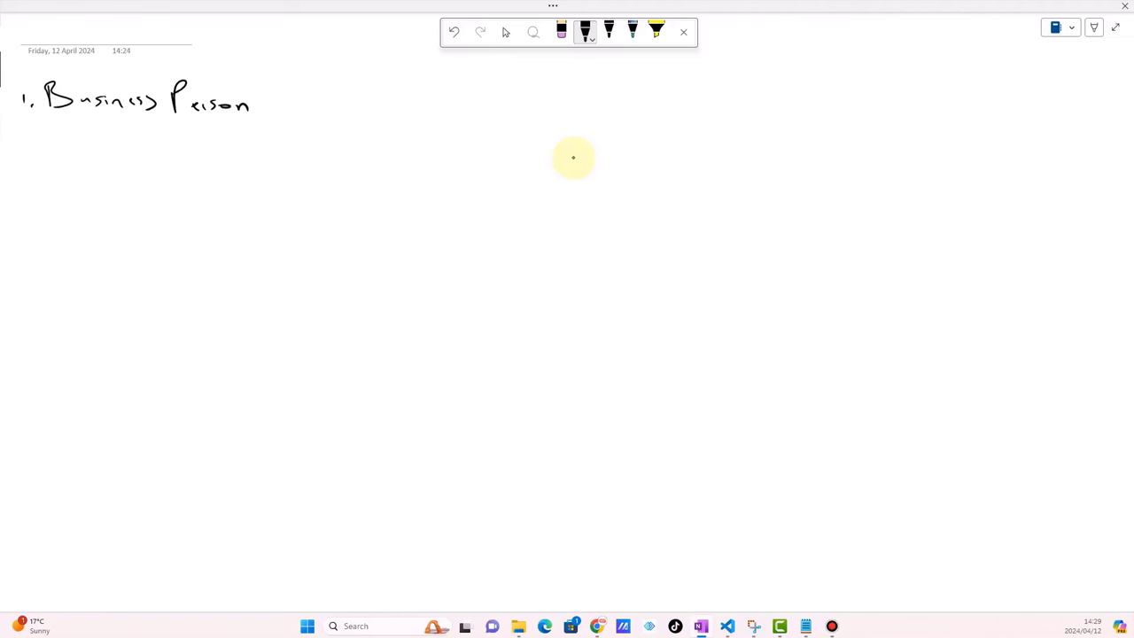
pyautogui.moveTo(19, 133); pyautogui.dragTo(26, 146)
pyautogui.click(34, 144)
pyautogui.moveTo(52, 127)
pyautogui.mouseDown()
pyautogui.moveTo(68, 126)
pyautogui.moveTo(72, 152)
pyautogui.moveTo(103, 153)
pyautogui.moveTo(131, 133)
pyautogui.moveTo(133, 153)
pyautogui.mouseUp()
pyautogui.moveTo(149, 145)
pyautogui.mouseDown()
pyautogui.moveTo(156, 154)
pyautogui.moveTo(133, 152)
pyautogui.moveTo(187, 138)
pyautogui.mouseUp()
pyautogui.moveTo(182, 134); pyautogui.dragTo(189, 156)
pyautogui.moveTo(195, 159); pyautogui.dragTo(231, 154)
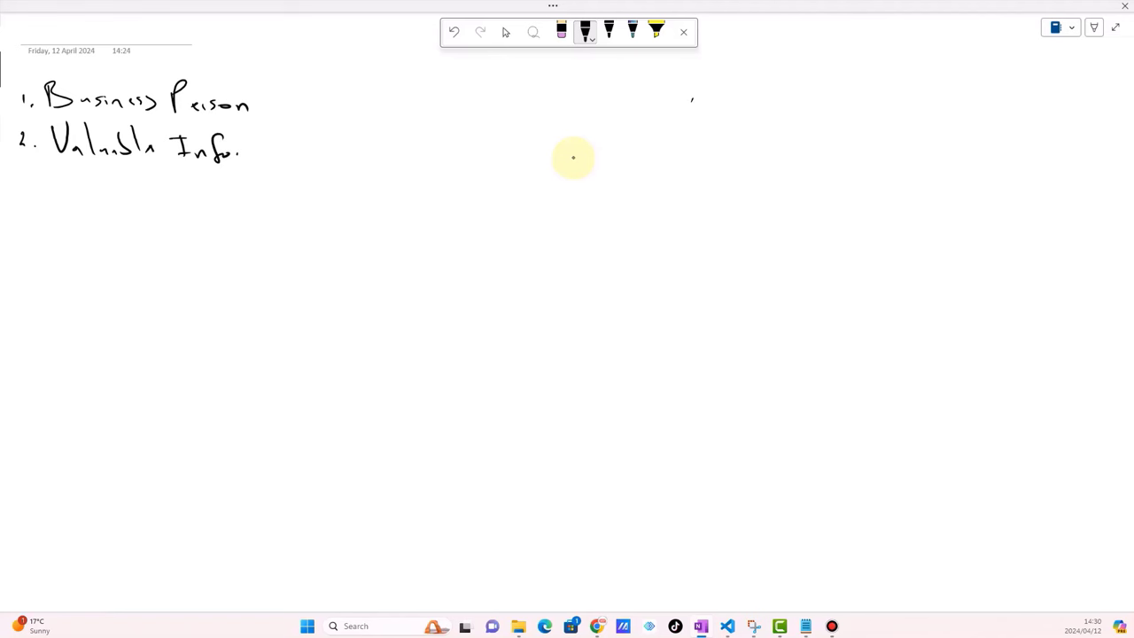
# Draw a vertical stroke at top right, then add '=' and a hooked arrow to 'Reg No'.
pyautogui.moveTo(692, 100); pyautogui.dragTo(690, 160)
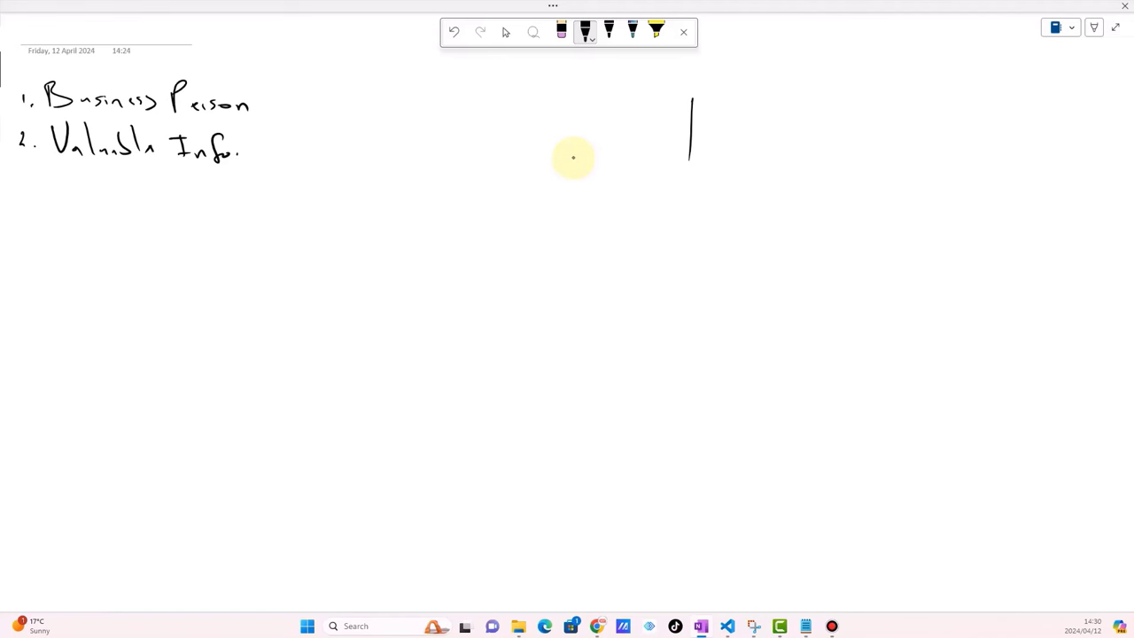
pyautogui.moveTo(247, 147)
pyautogui.mouseDown()
pyautogui.moveTo(379, 168)
pyautogui.moveTo(450, 161)
pyautogui.mouseUp()
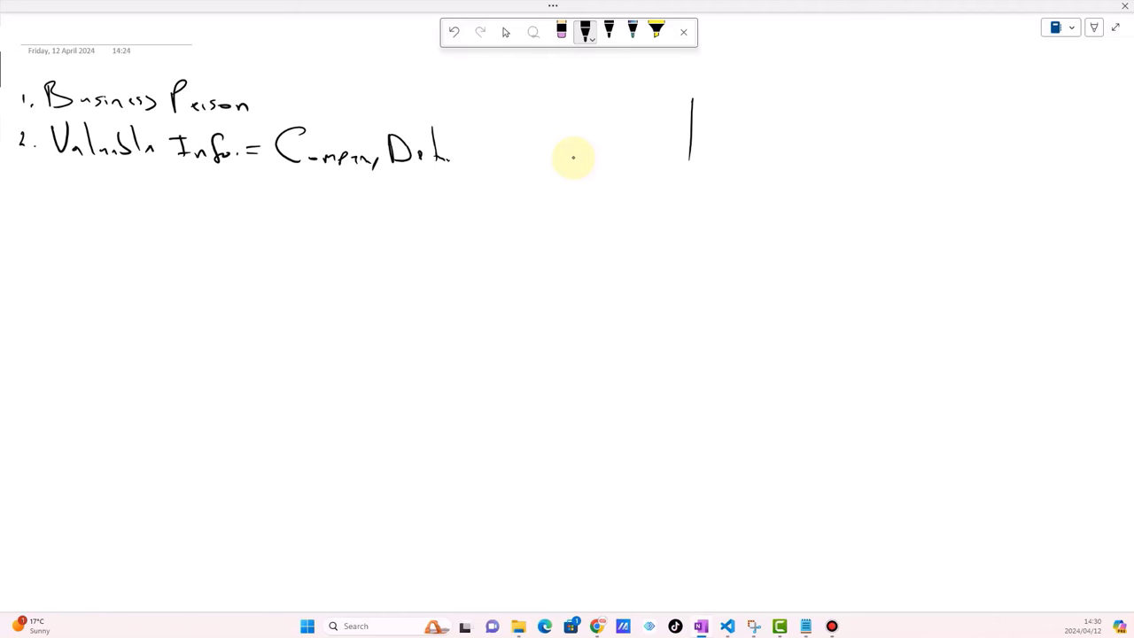
pyautogui.moveTo(258, 188)
pyautogui.mouseDown()
pyautogui.moveTo(256, 209)
pyautogui.moveTo(289, 215)
pyautogui.moveTo(276, 216)
pyautogui.mouseUp()
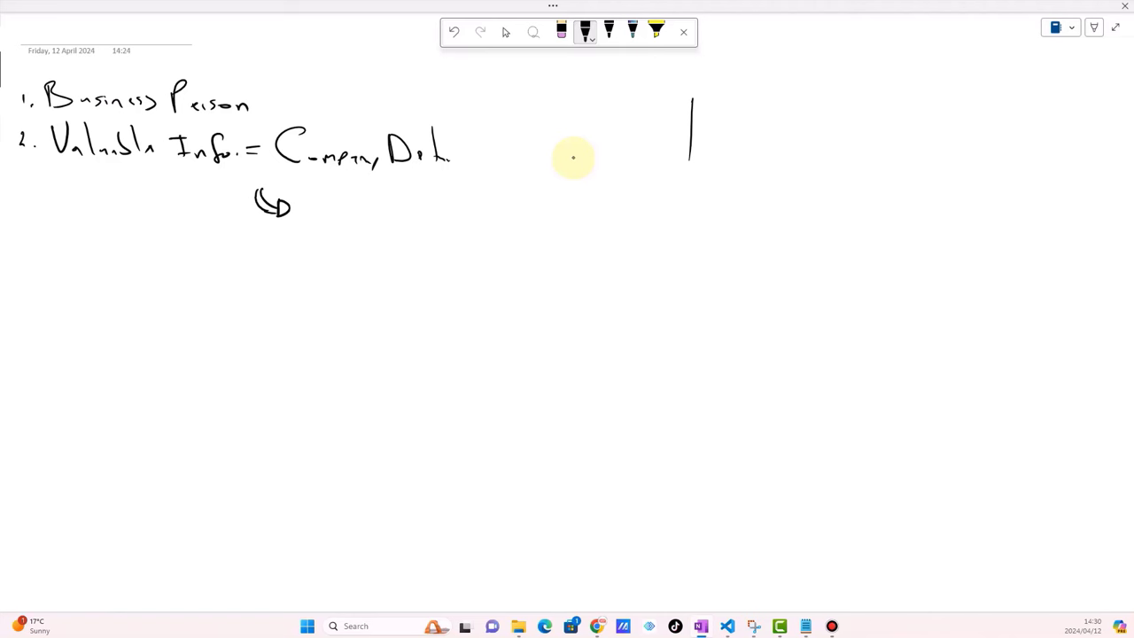
pyautogui.moveTo(308, 188); pyautogui.dragTo(308, 223)
pyautogui.moveTo(308, 188); pyautogui.dragTo(328, 223)
pyautogui.moveTo(336, 213)
pyautogui.mouseDown()
pyautogui.moveTo(341, 239)
pyautogui.moveTo(402, 219)
pyautogui.moveTo(405, 188)
pyautogui.moveTo(416, 220)
pyautogui.mouseUp()
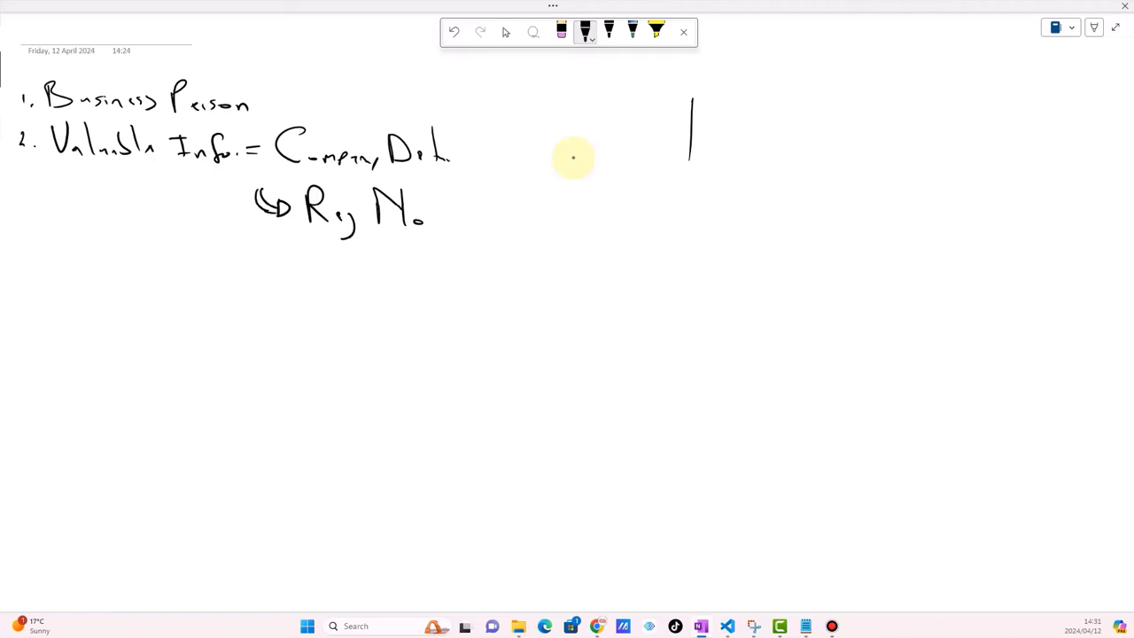
# Write '③ Money' as the third item and draw a line under the list.
pyautogui.moveTo(21, 194)
pyautogui.mouseDown()
pyautogui.moveTo(22, 207)
pyautogui.moveTo(27, 189)
pyautogui.moveTo(78, 186)
pyautogui.moveTo(87, 218)
pyautogui.mouseUp()
pyautogui.moveTo(94, 209); pyautogui.dragTo(149, 221)
pyautogui.moveTo(162, 206); pyautogui.dragTo(147, 241)
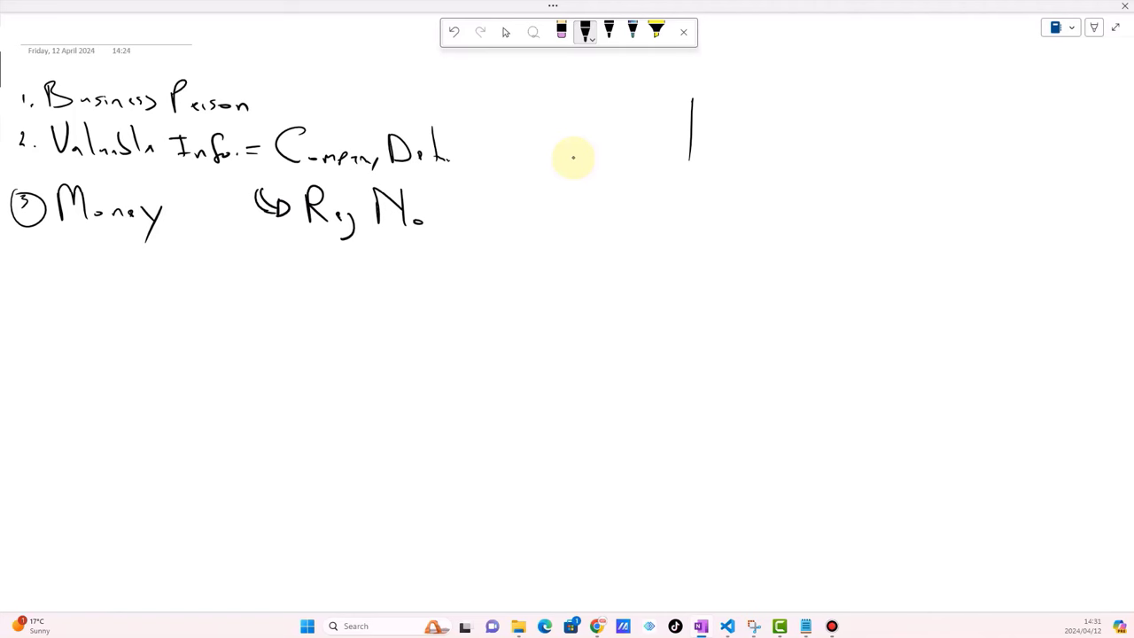
pyautogui.moveTo(12, 279); pyautogui.dragTo(488, 283)
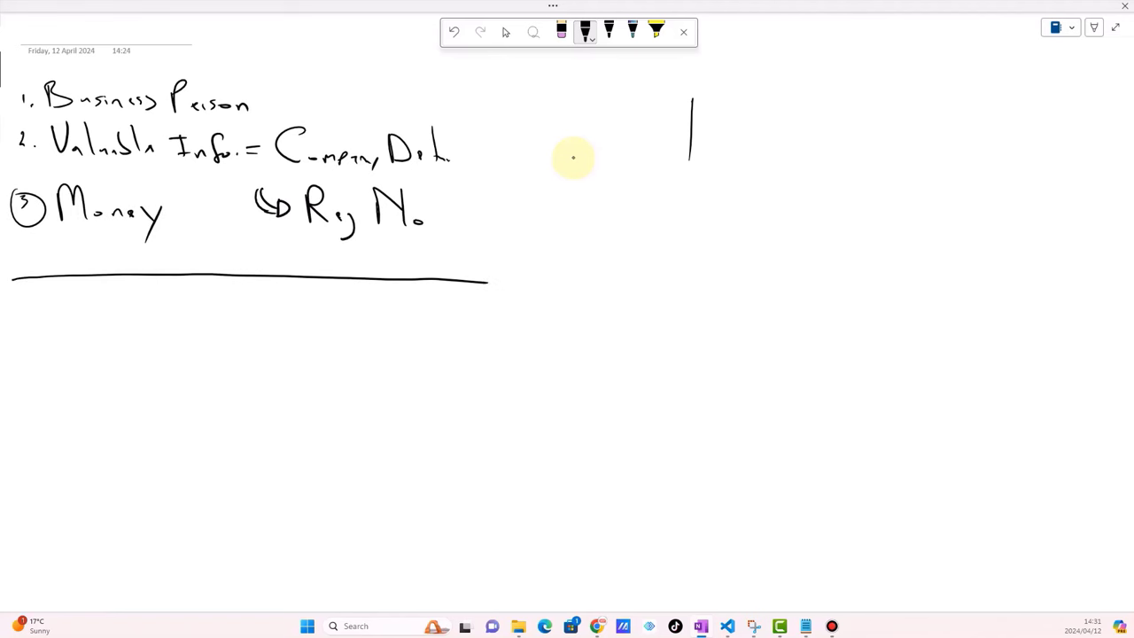
# Add a second underline beneath the list and a small mark beside the top-right stroke.
pyautogui.moveTo(12, 285); pyautogui.dragTo(470, 293)
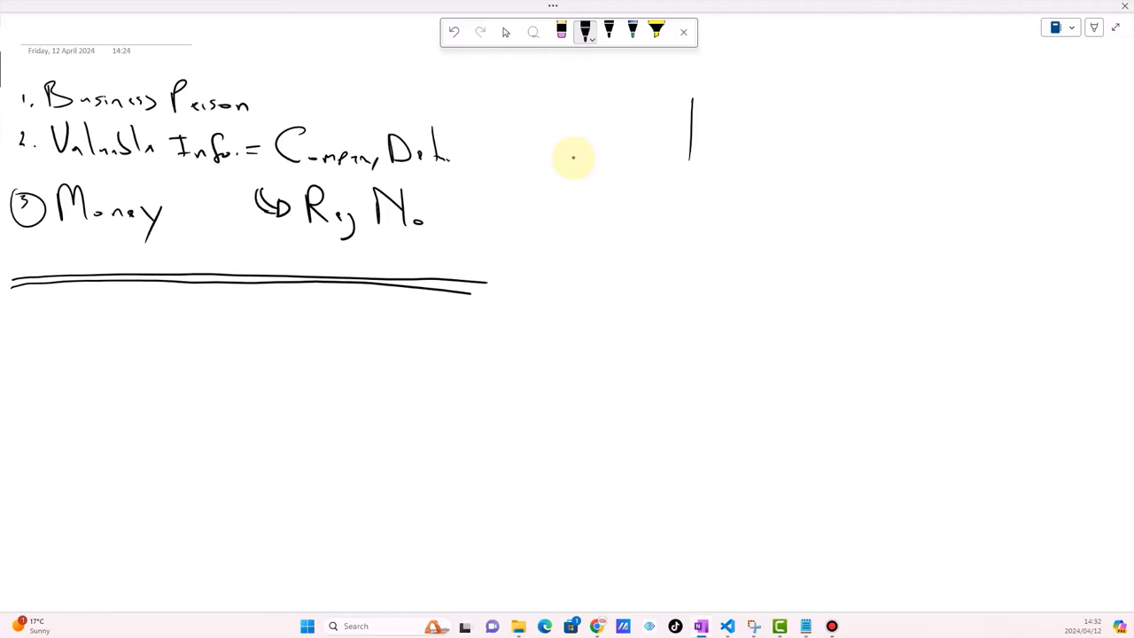
pyautogui.moveTo(713, 86)
pyautogui.mouseDown()
pyautogui.moveTo(762, 107)
pyautogui.moveTo(723, 112)
pyautogui.mouseUp()
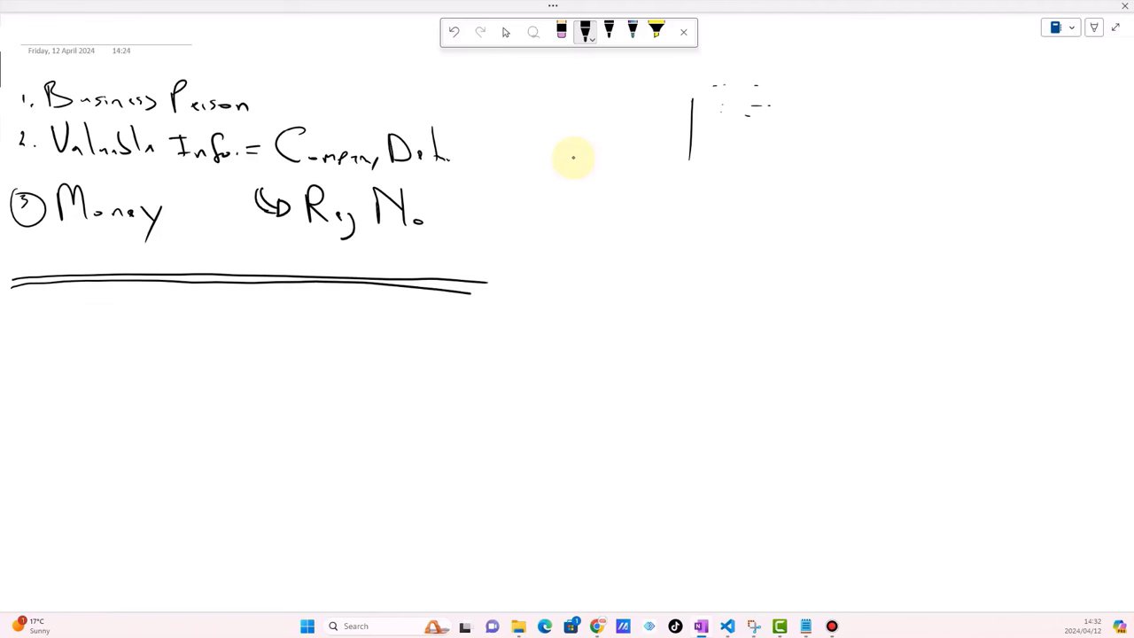
# Sketch two boxes to the right of the list joined by a long line.
pyautogui.moveTo(603, 198)
pyautogui.mouseDown()
pyautogui.moveTo(603, 223)
pyautogui.moveTo(627, 191)
pyautogui.moveTo(604, 225)
pyautogui.mouseUp()
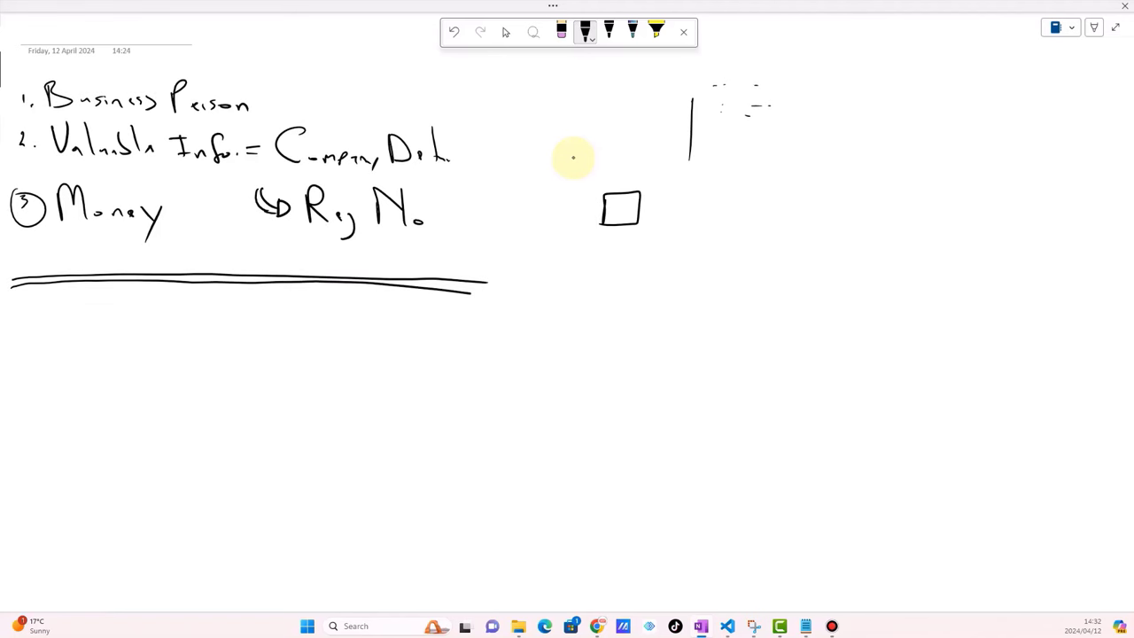
pyautogui.moveTo(929, 201); pyautogui.dragTo(927, 223)
pyautogui.moveTo(929, 199)
pyautogui.mouseDown()
pyautogui.moveTo(958, 197)
pyautogui.moveTo(951, 224)
pyautogui.mouseUp()
pyautogui.moveTo(916, 217); pyautogui.dragTo(953, 224)
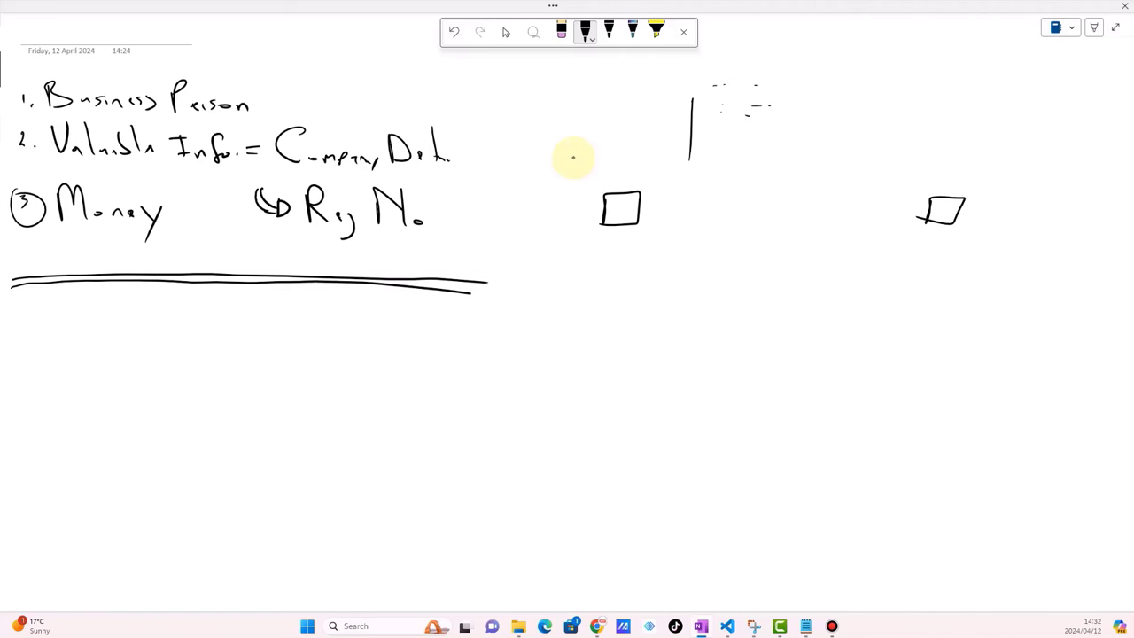
pyautogui.moveTo(649, 209)
pyautogui.mouseDown()
pyautogui.moveTo(898, 225)
pyautogui.moveTo(914, 215)
pyautogui.mouseUp()
pyautogui.moveTo(649, 200); pyautogui.dragTo(650, 219)
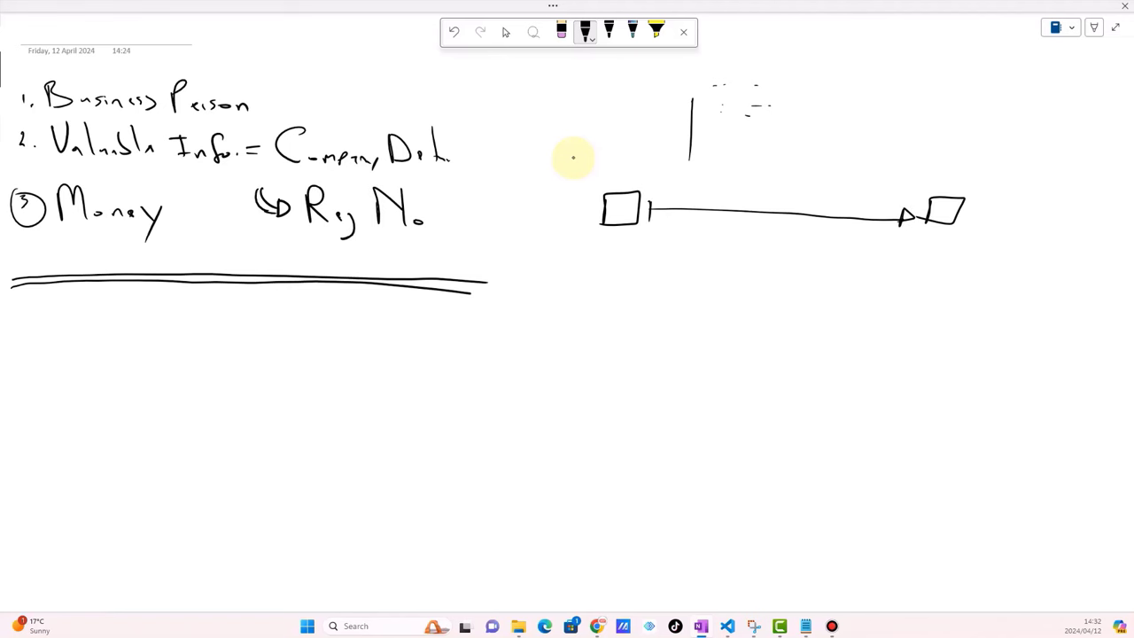
# Write bulleted 'Business Details' and 'Personal Details' beneath the left box.
pyautogui.moveTo(618, 235)
pyautogui.mouseDown()
pyautogui.moveTo(604, 265)
pyautogui.moveTo(618, 276)
pyautogui.moveTo(714, 277)
pyautogui.mouseUp()
pyautogui.moveTo(715, 257)
pyautogui.mouseDown()
pyautogui.moveTo(717, 277)
pyautogui.moveTo(758, 265)
pyautogui.mouseUp()
pyautogui.moveTo(763, 274); pyautogui.dragTo(782, 276)
pyautogui.moveTo(785, 274); pyautogui.dragTo(785, 280)
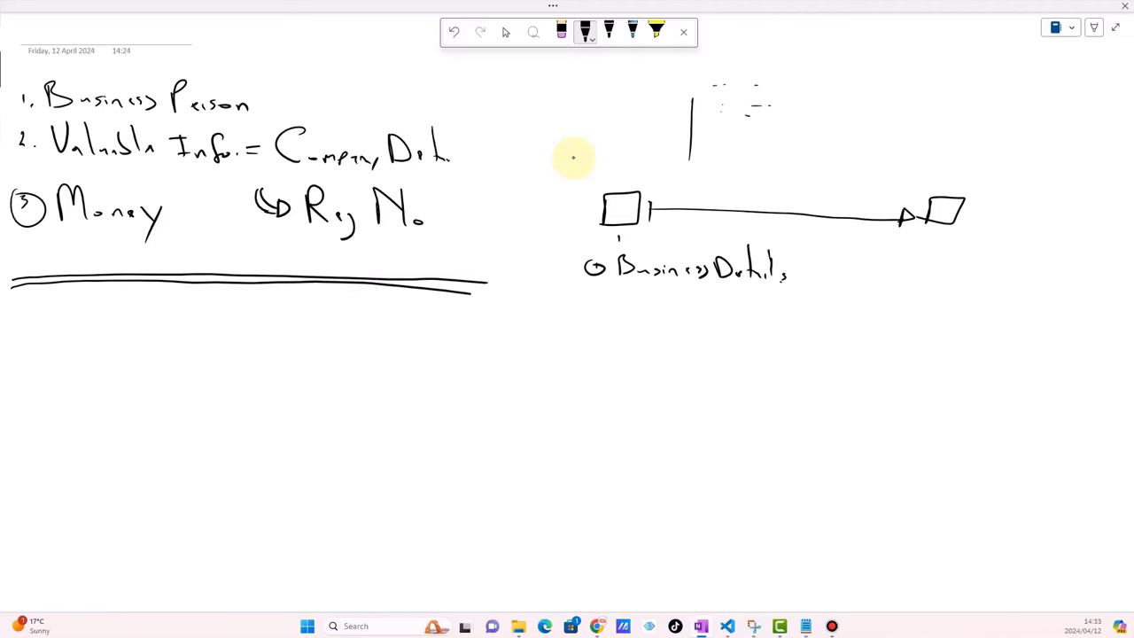
pyautogui.moveTo(596, 304); pyautogui.dragTo(660, 319)
pyautogui.moveTo(671, 310); pyautogui.dragTo(675, 319)
pyautogui.moveTo(685, 320); pyautogui.dragTo(706, 323)
pyautogui.moveTo(717, 292)
pyautogui.mouseDown()
pyautogui.moveTo(716, 333)
pyautogui.moveTo(776, 326)
pyautogui.moveTo(786, 292)
pyautogui.mouseUp()
pyautogui.moveTo(791, 315); pyautogui.dragTo(797, 324)
pyautogui.moveTo(804, 296); pyautogui.dragTo(803, 324)
pyautogui.moveTo(809, 320); pyautogui.dragTo(812, 327)
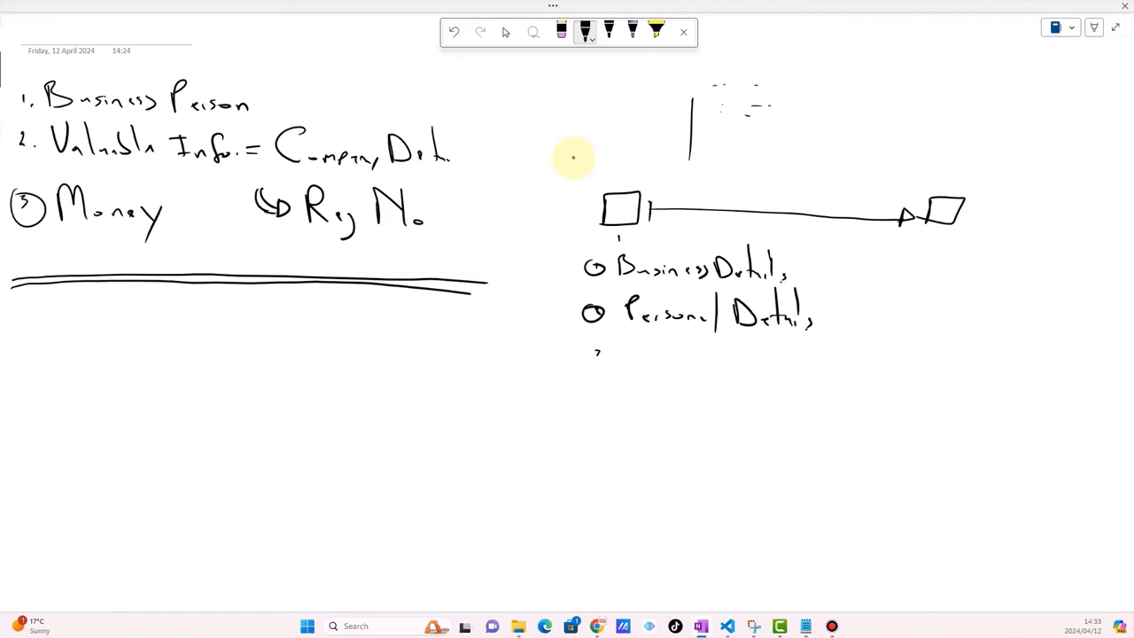
# Write '③ Radius' below Personal Details and sketch two linked circles at top right.
pyautogui.moveTo(597, 352); pyautogui.dragTo(599, 362)
pyautogui.moveTo(602, 341); pyautogui.dragTo(603, 344)
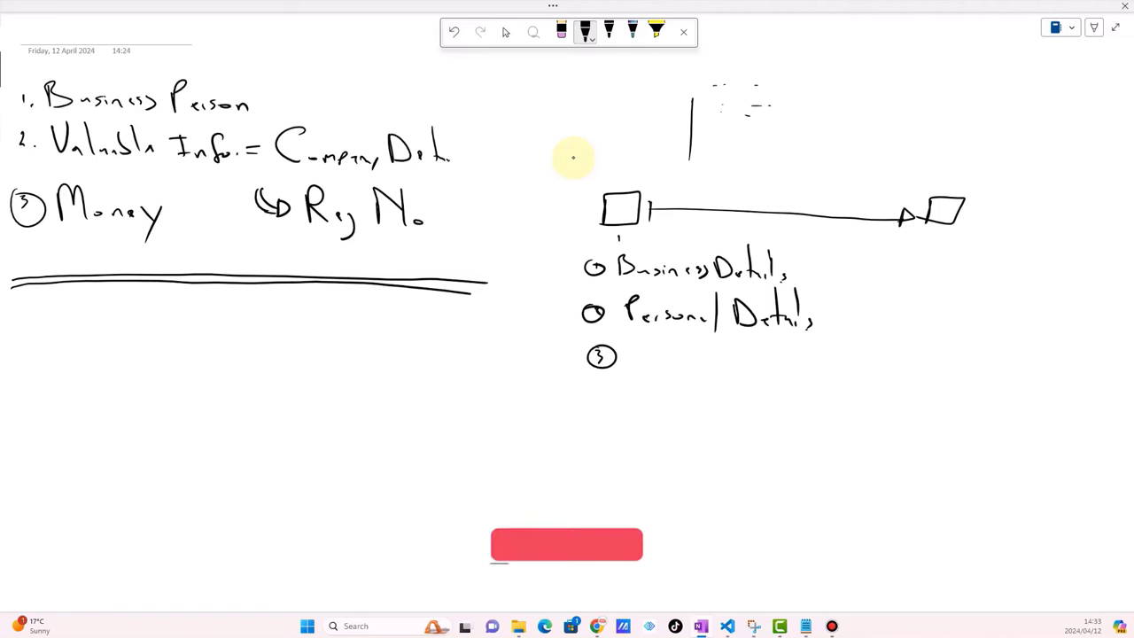
pyautogui.click(637, 347)
pyautogui.moveTo(638, 370)
pyautogui.mouseDown()
pyautogui.moveTo(641, 356)
pyautogui.moveTo(677, 370)
pyautogui.moveTo(697, 345)
pyautogui.moveTo(705, 370)
pyautogui.moveTo(724, 366)
pyautogui.mouseUp()
pyautogui.moveTo(739, 356); pyautogui.dragTo(730, 372)
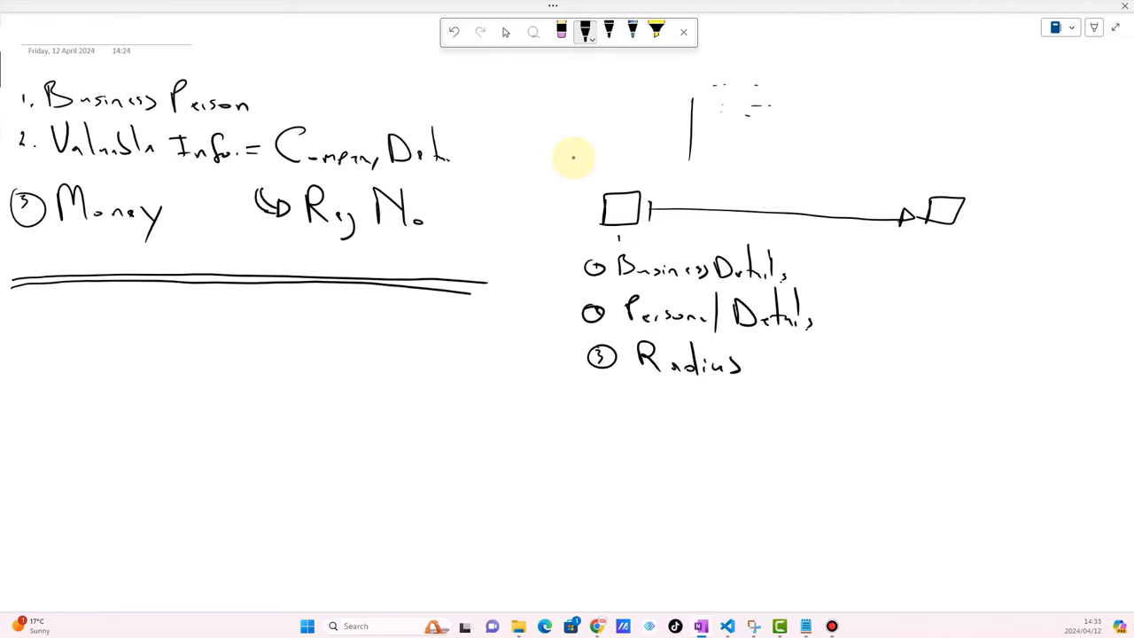
pyautogui.moveTo(843, 55)
pyautogui.mouseDown()
pyautogui.moveTo(808, 85)
pyautogui.moveTo(872, 143)
pyautogui.moveTo(849, 53)
pyautogui.moveTo(865, 90)
pyautogui.moveTo(944, 64)
pyautogui.moveTo(1033, 110)
pyautogui.moveTo(996, 81)
pyautogui.mouseUp()
pyautogui.click(997, 88)
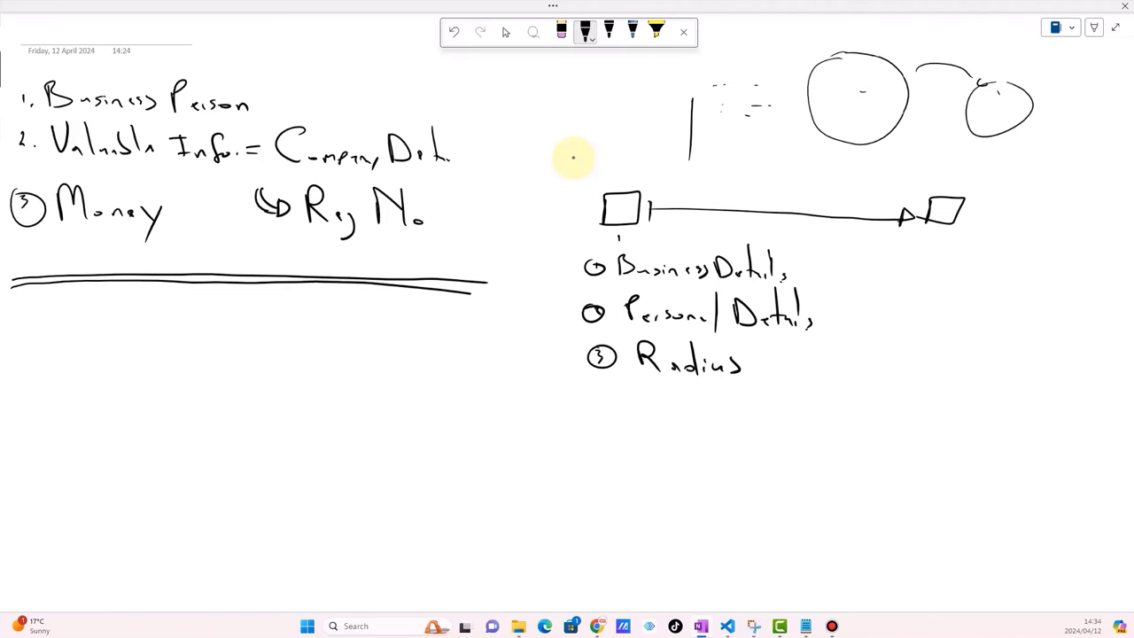
# Add '④ Business Industry' below Radius and begin a circled 5 underneath.
pyautogui.moveTo(602, 395)
pyautogui.mouseDown()
pyautogui.moveTo(636, 416)
pyautogui.moveTo(713, 418)
pyautogui.mouseUp()
pyautogui.moveTo(723, 407)
pyautogui.mouseDown()
pyautogui.moveTo(723, 422)
pyautogui.moveTo(769, 389)
pyautogui.mouseUp()
pyautogui.moveTo(758, 391)
pyautogui.mouseDown()
pyautogui.moveTo(760, 420)
pyautogui.moveTo(804, 424)
pyautogui.mouseUp()
pyautogui.moveTo(809, 413); pyautogui.dragTo(825, 422)
pyautogui.moveTo(843, 379)
pyautogui.mouseDown()
pyautogui.moveTo(841, 420)
pyautogui.moveTo(853, 421)
pyautogui.mouseUp()
pyautogui.moveTo(857, 410)
pyautogui.mouseDown()
pyautogui.moveTo(865, 422)
pyautogui.moveTo(845, 434)
pyautogui.mouseUp()
pyautogui.moveTo(836, 401); pyautogui.dragTo(847, 398)
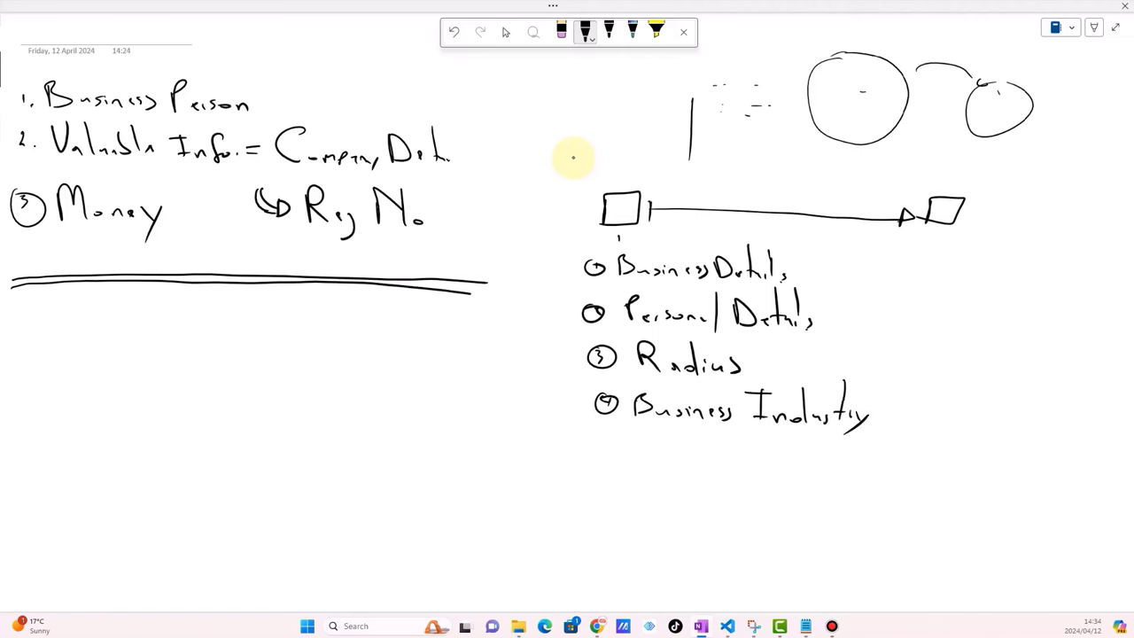
pyautogui.moveTo(613, 446); pyautogui.dragTo(604, 455)
pyautogui.moveTo(609, 439)
pyautogui.mouseDown()
pyautogui.moveTo(590, 459)
pyautogui.moveTo(611, 439)
pyautogui.mouseUp()
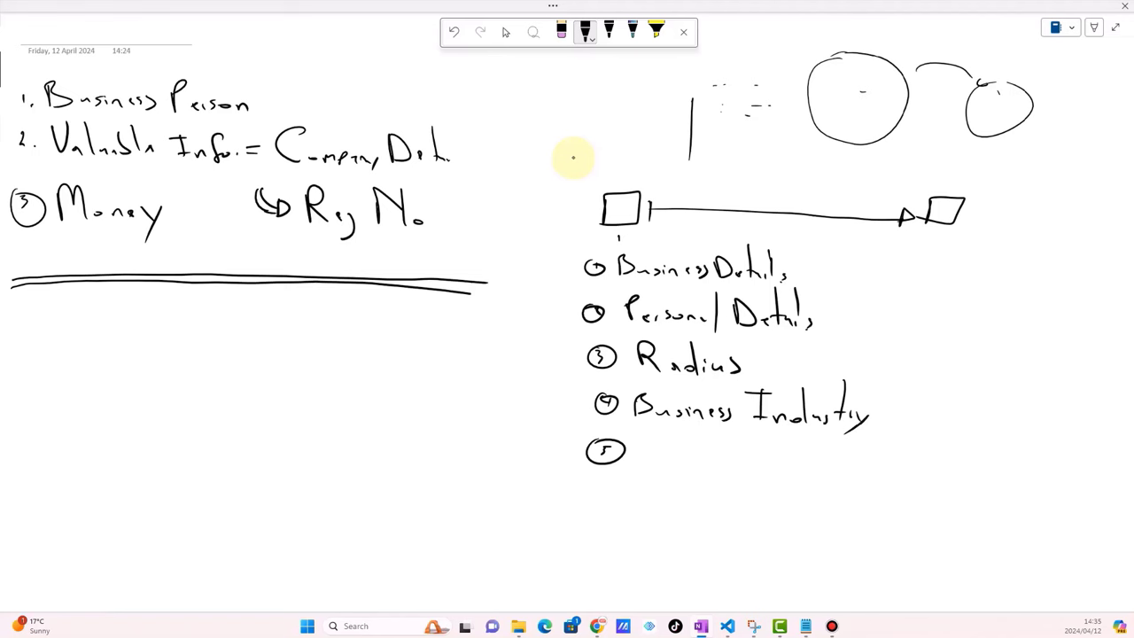
# Sketch a small circle with a line and handwrite list item 5 as 'Type of goods'.
pyautogui.moveTo(926, 263); pyautogui.dragTo(969, 287)
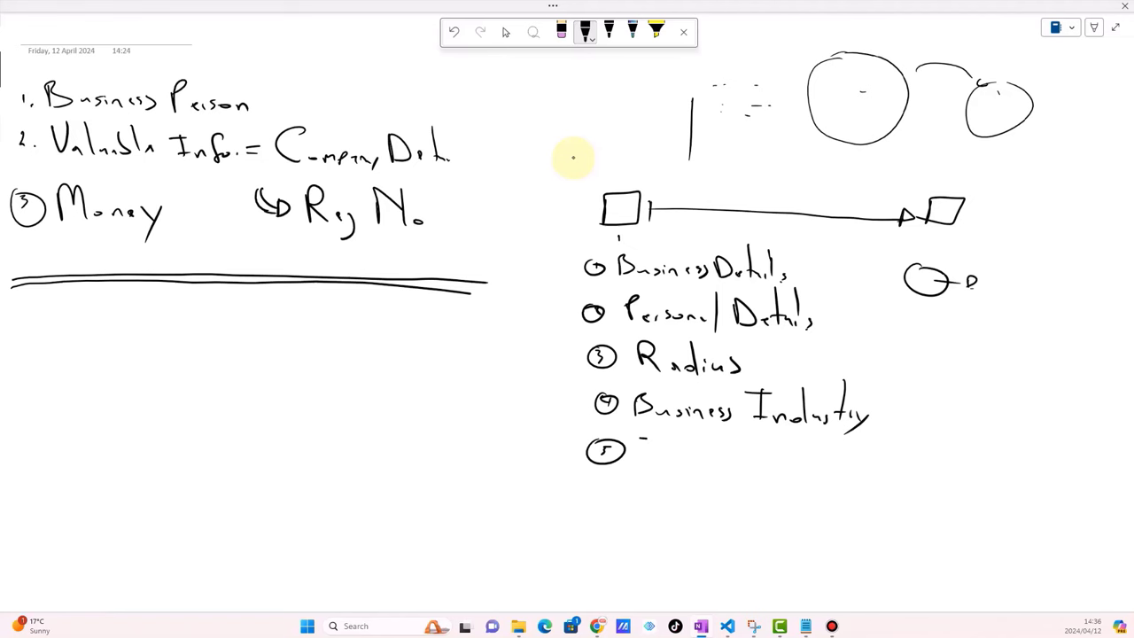
pyautogui.moveTo(645, 437)
pyautogui.mouseDown()
pyautogui.moveTo(673, 438)
pyautogui.moveTo(661, 466)
pyautogui.moveTo(734, 462)
pyautogui.moveTo(728, 477)
pyautogui.mouseUp()
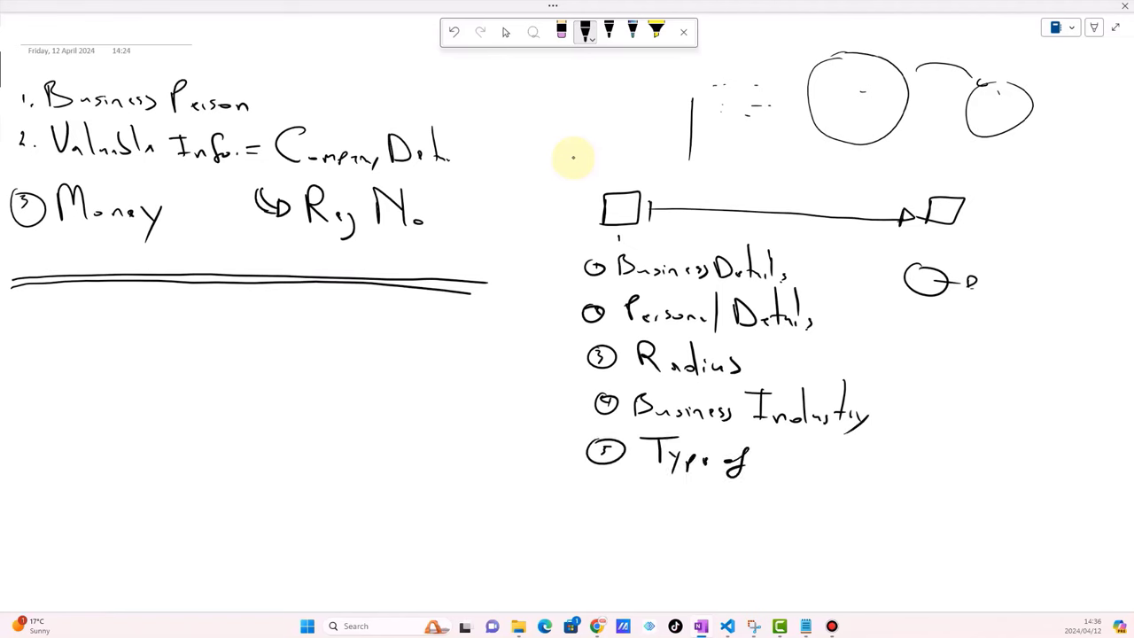
pyautogui.moveTo(785, 455)
pyautogui.mouseDown()
pyautogui.moveTo(776, 475)
pyautogui.moveTo(815, 467)
pyautogui.mouseUp()
pyautogui.moveTo(835, 461); pyautogui.dragTo(850, 466)
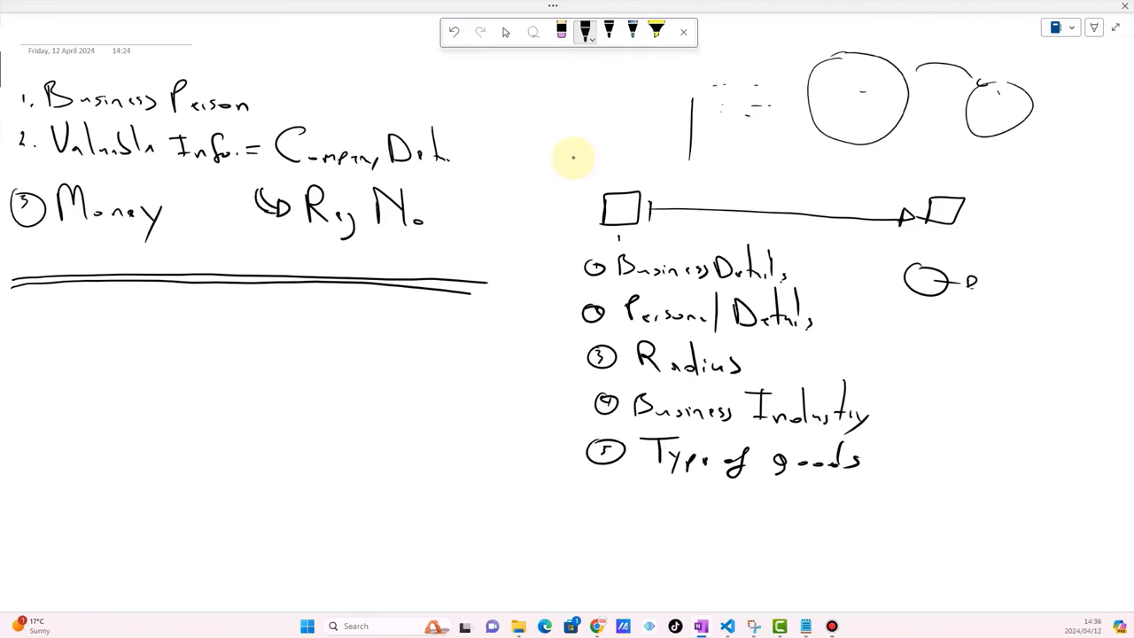
# Handwrite list item 6, 'Frequency', with a circled 6.
pyautogui.moveTo(609, 486)
pyautogui.mouseDown()
pyautogui.moveTo(605, 500)
pyautogui.moveTo(622, 489)
pyautogui.moveTo(645, 521)
pyautogui.mouseUp()
pyautogui.moveTo(650, 482); pyautogui.dragTo(669, 507)
pyautogui.moveTo(680, 514)
pyautogui.mouseDown()
pyautogui.moveTo(696, 533)
pyautogui.moveTo(751, 512)
pyautogui.moveTo(770, 519)
pyautogui.moveTo(765, 533)
pyautogui.mouseUp()
pyautogui.click(699, 514)
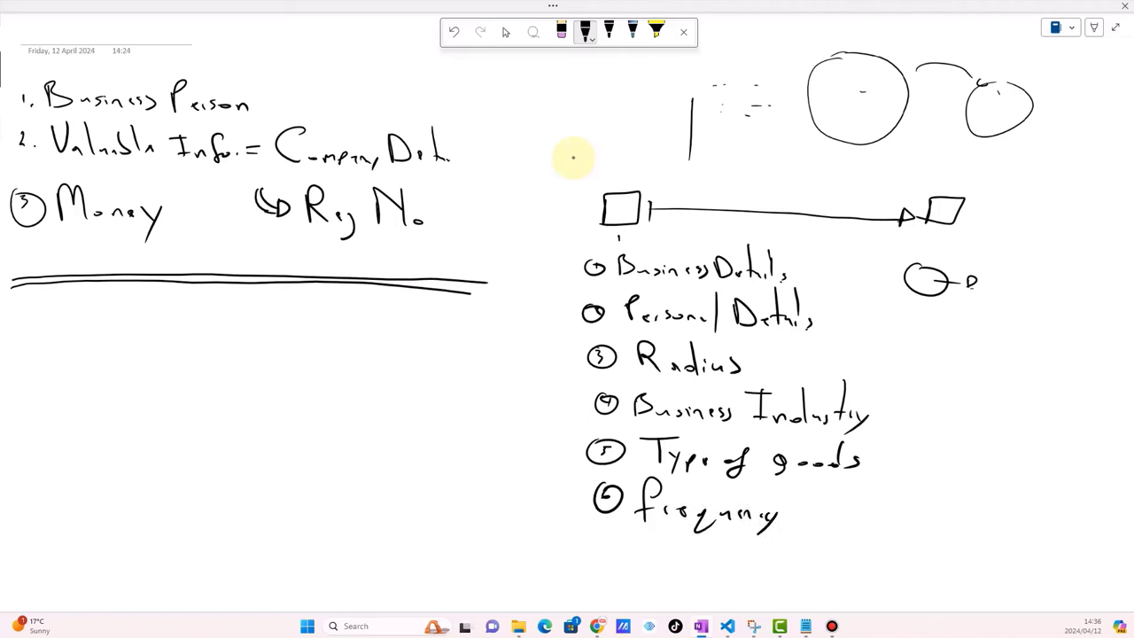
# Extend item 6 to 'Frequency Use', add a circled 'law' note, and mark an x.
pyautogui.moveTo(804, 500)
pyautogui.mouseDown()
pyautogui.moveTo(820, 488)
pyautogui.moveTo(830, 519)
pyautogui.moveTo(852, 519)
pyautogui.mouseUp()
pyautogui.moveTo(871, 328); pyautogui.dragTo(870, 344)
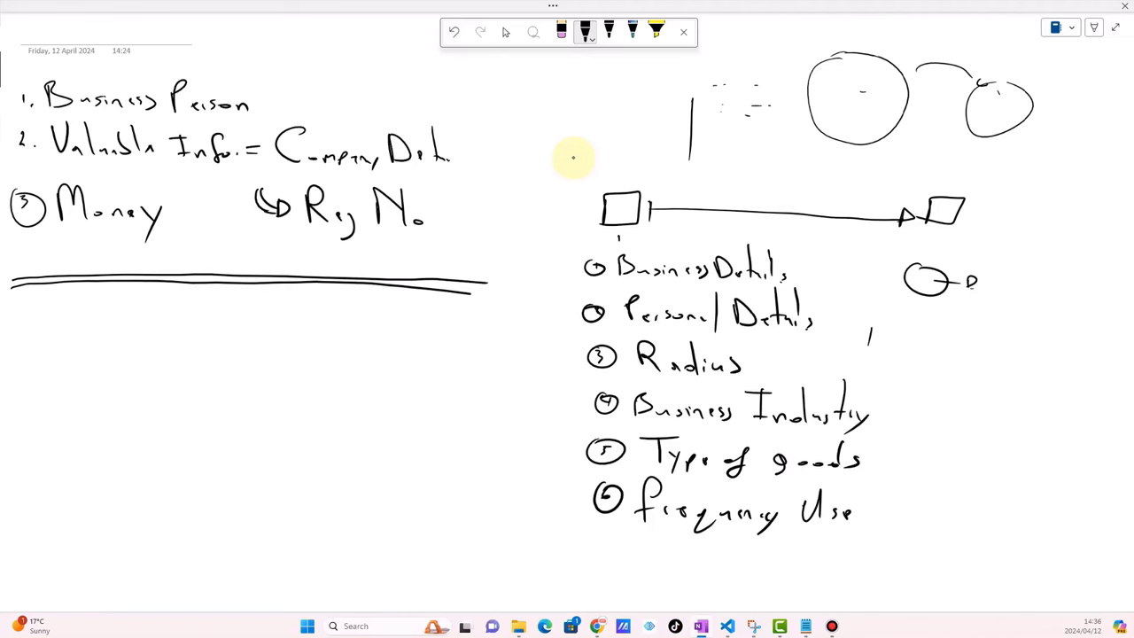
pyautogui.moveTo(874, 333)
pyautogui.mouseDown()
pyautogui.moveTo(882, 343)
pyautogui.moveTo(898, 335)
pyautogui.moveTo(890, 327)
pyautogui.mouseUp()
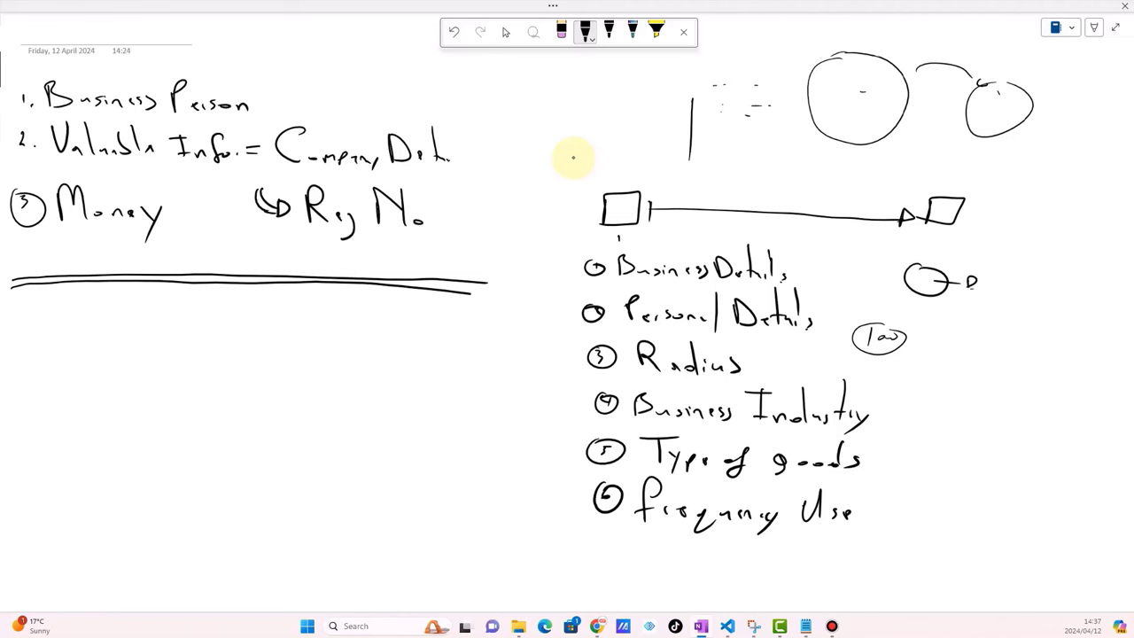
pyautogui.moveTo(889, 501); pyautogui.dragTo(881, 516)
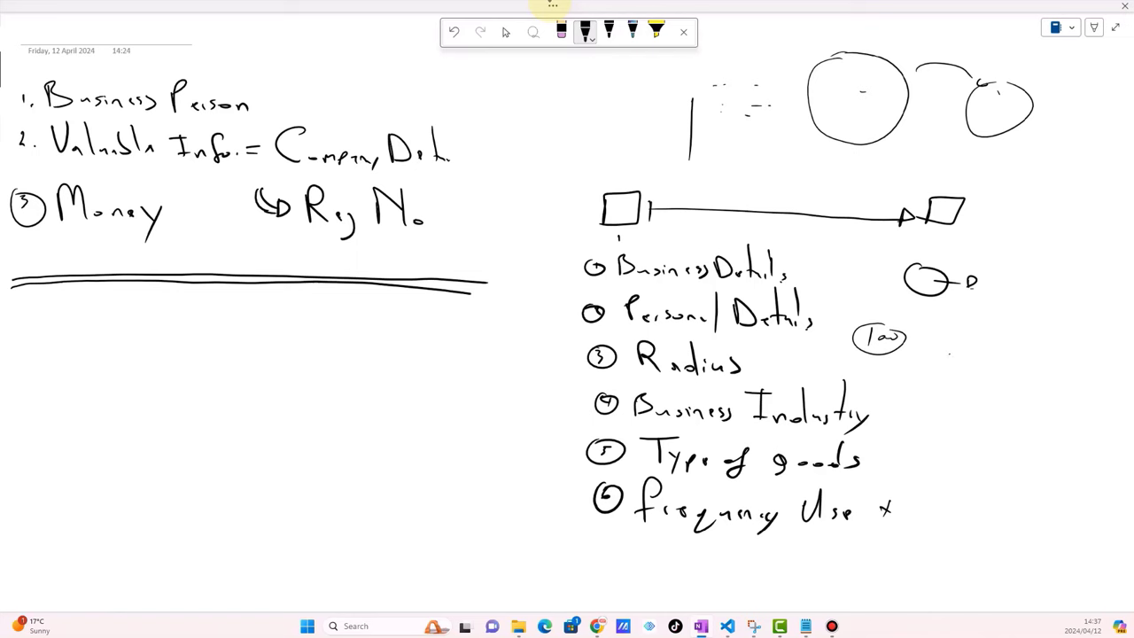
# Sketch a small rounded box with marks beside the law note and close the double line's right end.
pyautogui.moveTo(950, 356)
pyautogui.mouseDown()
pyautogui.moveTo(955, 345)
pyautogui.moveTo(1008, 345)
pyautogui.moveTo(1036, 359)
pyautogui.moveTo(1012, 373)
pyautogui.moveTo(954, 364)
pyautogui.moveTo(1012, 368)
pyautogui.moveTo(985, 345)
pyautogui.moveTo(986, 360)
pyautogui.mouseUp()
pyautogui.moveTo(960, 319); pyautogui.dragTo(1045, 331)
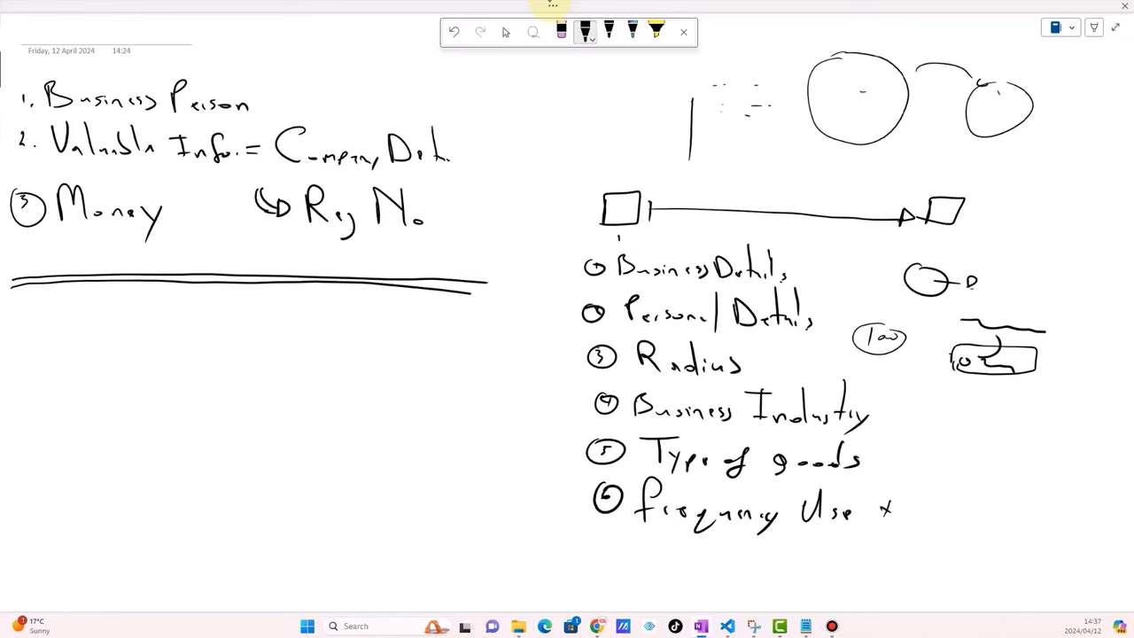
pyautogui.moveTo(486, 281); pyautogui.dragTo(472, 297)
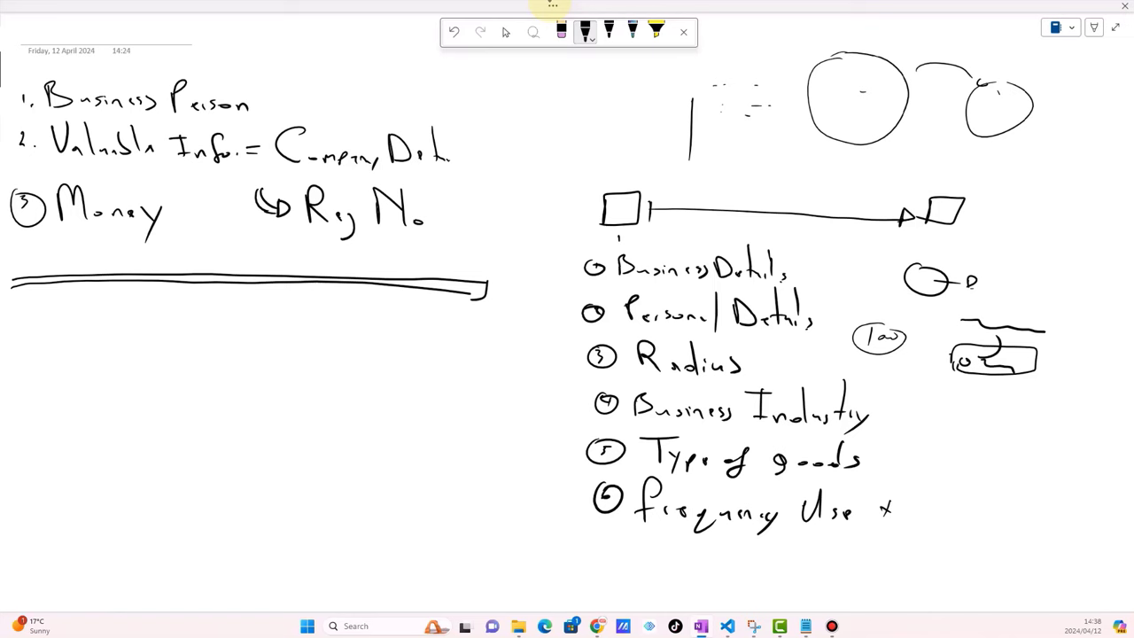
# Sketch a tall phone wireframe with a circled X and an input bar, plus an arrow after 'Business Person'.
pyautogui.moveTo(34, 308); pyautogui.dragTo(50, 556)
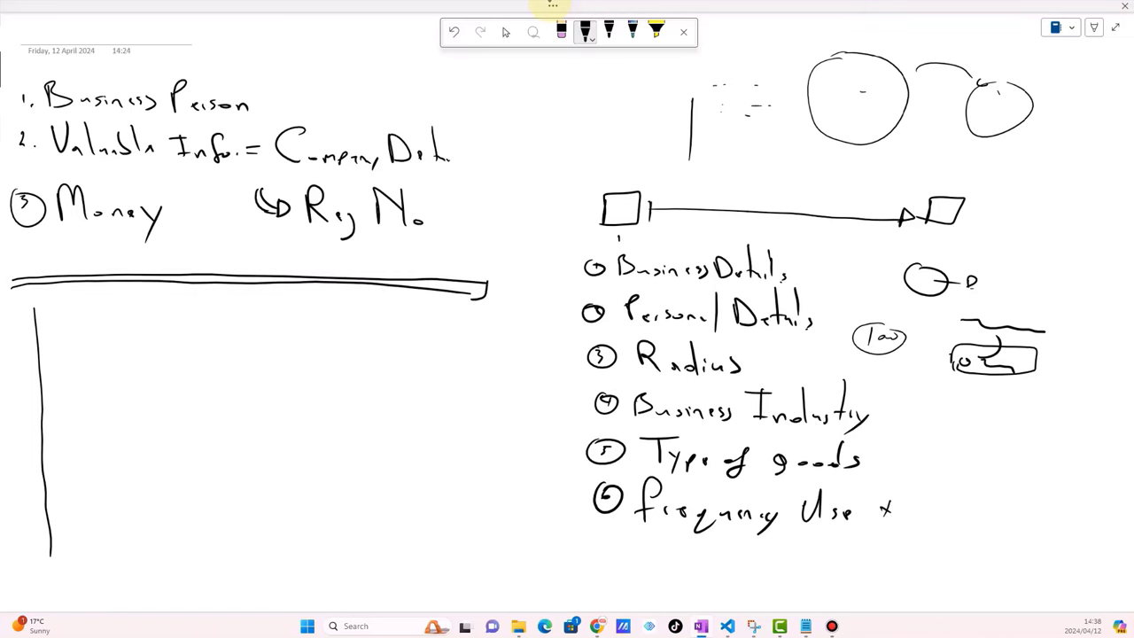
pyautogui.moveTo(33, 310)
pyautogui.mouseDown()
pyautogui.moveTo(180, 303)
pyautogui.moveTo(183, 553)
pyautogui.moveTo(50, 574)
pyautogui.moveTo(47, 556)
pyautogui.mouseUp()
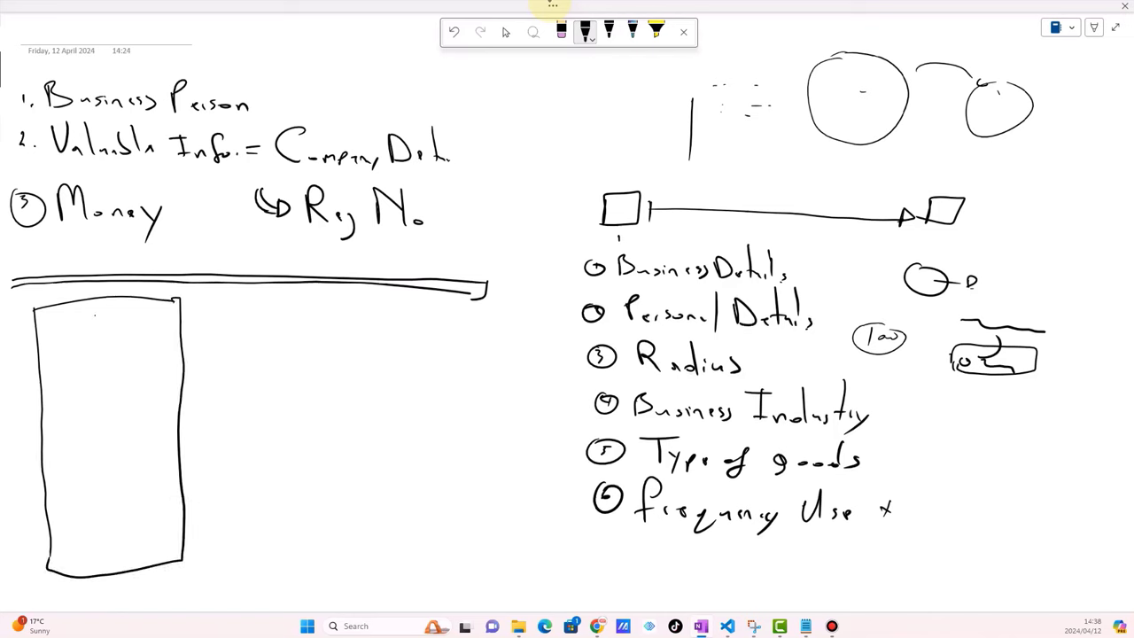
pyautogui.moveTo(95, 314)
pyautogui.mouseDown()
pyautogui.moveTo(115, 316)
pyautogui.moveTo(95, 313)
pyautogui.moveTo(109, 324)
pyautogui.mouseUp()
pyautogui.moveTo(109, 314); pyautogui.dragTo(98, 324)
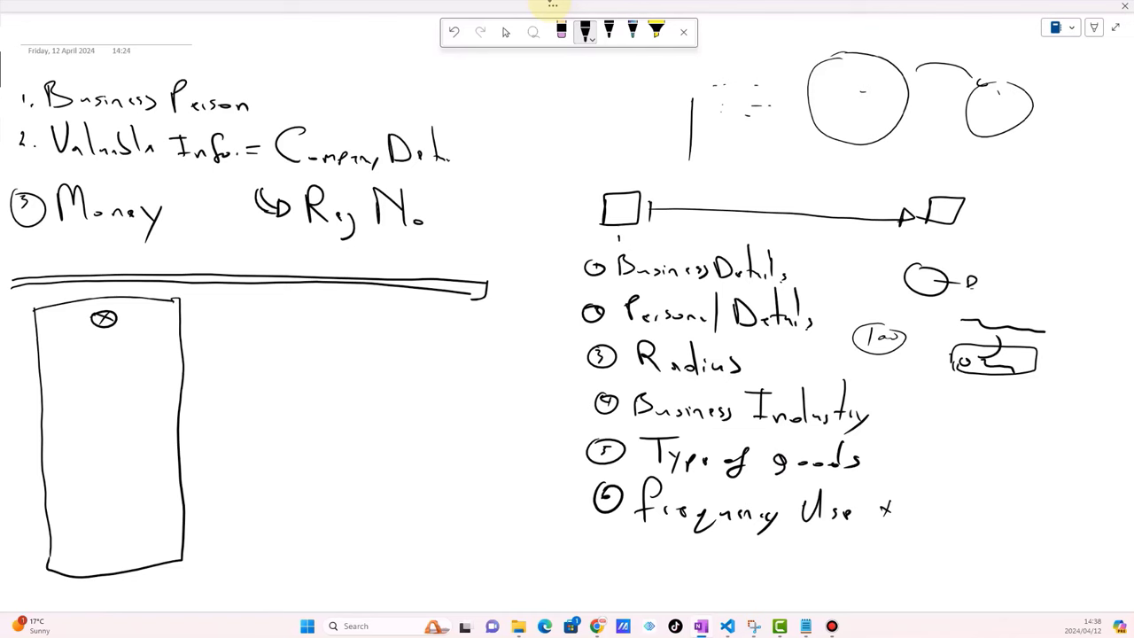
pyautogui.moveTo(58, 340)
pyautogui.mouseDown()
pyautogui.moveTo(152, 332)
pyautogui.moveTo(50, 344)
pyautogui.mouseUp()
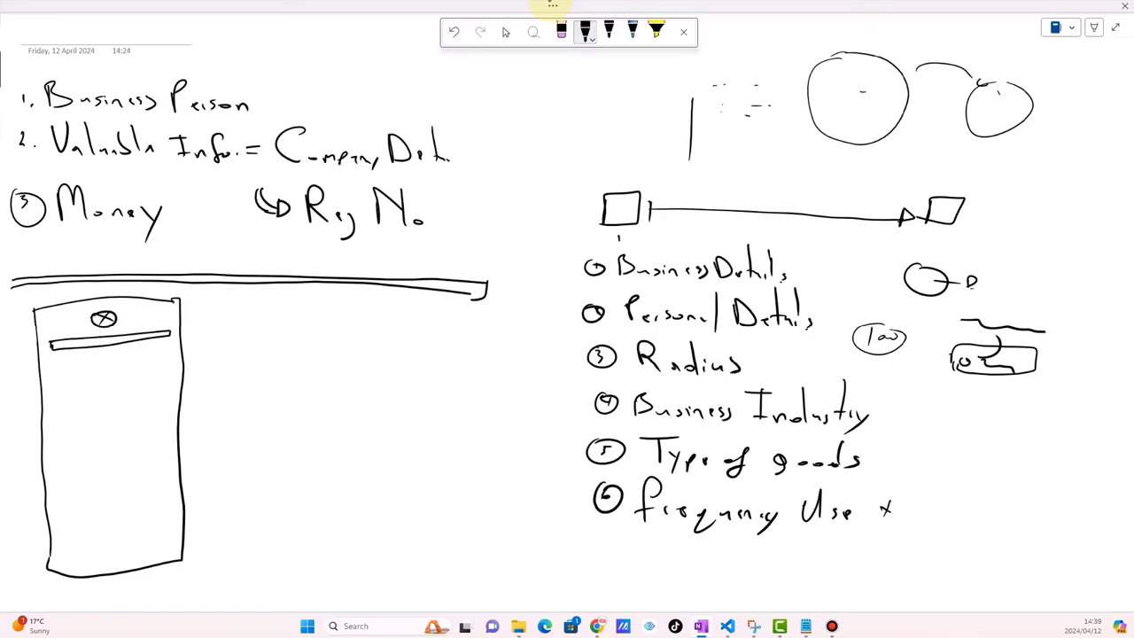
pyautogui.moveTo(260, 99); pyautogui.dragTo(288, 95)
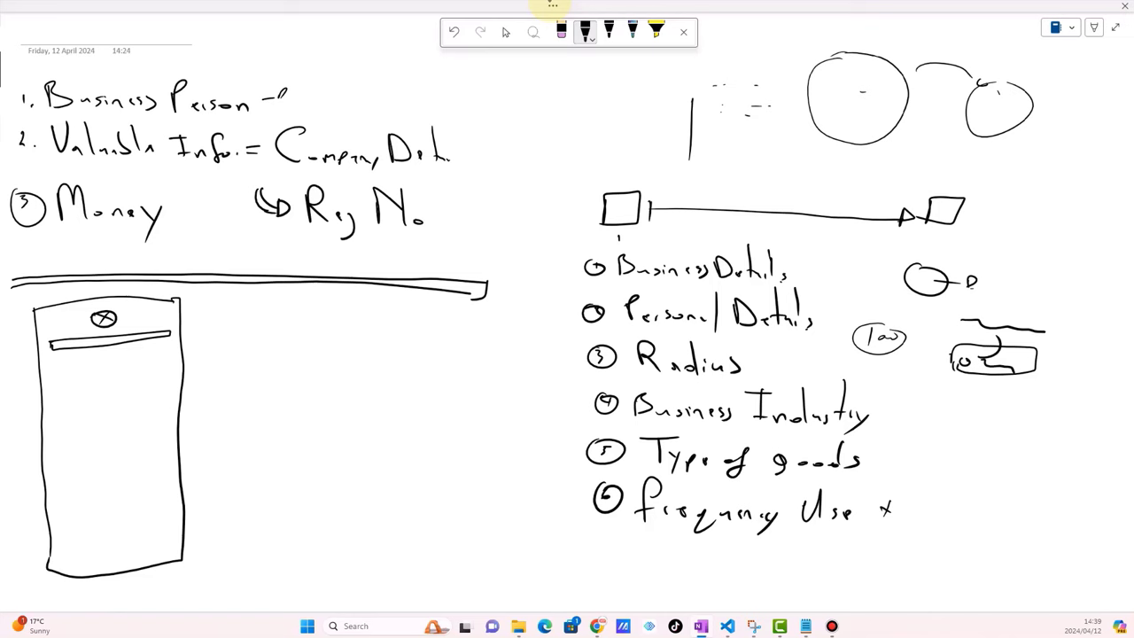
# Draw a document icon with text lines and a top loop beside 'Company Det.', plus a note under Money.
pyautogui.moveTo(487, 83); pyautogui.dragTo(486, 143)
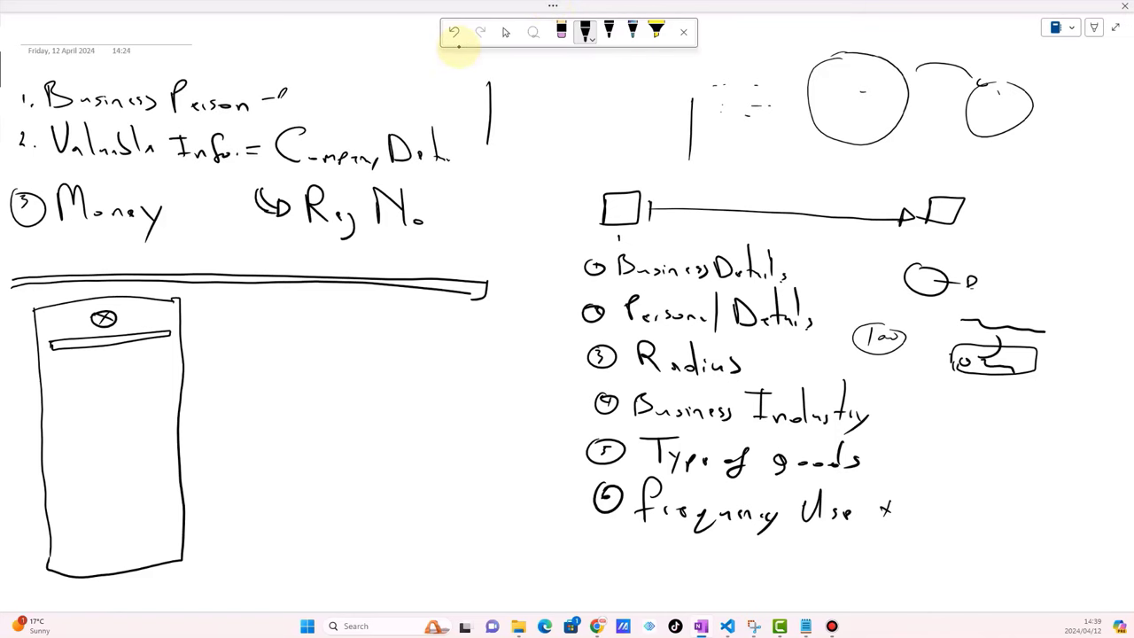
pyautogui.moveTo(488, 80)
pyautogui.mouseDown()
pyautogui.moveTo(572, 76)
pyautogui.moveTo(587, 159)
pyautogui.moveTo(492, 174)
pyautogui.mouseUp()
pyautogui.moveTo(515, 99)
pyautogui.mouseDown()
pyautogui.moveTo(555, 92)
pyautogui.moveTo(554, 124)
pyautogui.mouseUp()
pyautogui.moveTo(510, 138); pyautogui.dragTo(556, 138)
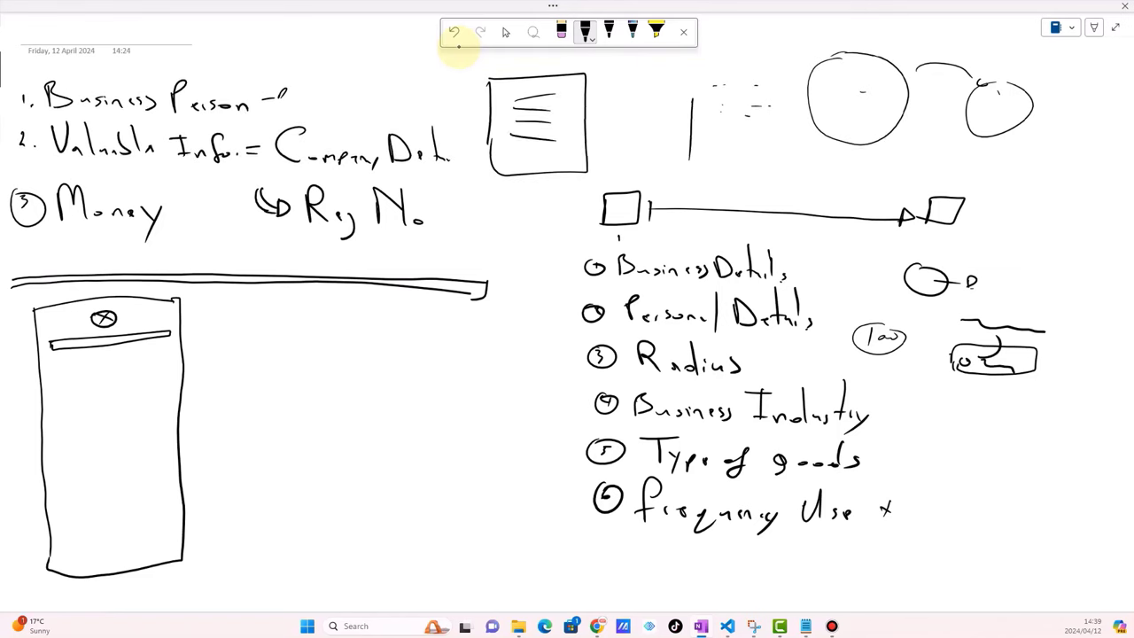
pyautogui.moveTo(530, 70); pyautogui.dragTo(556, 67)
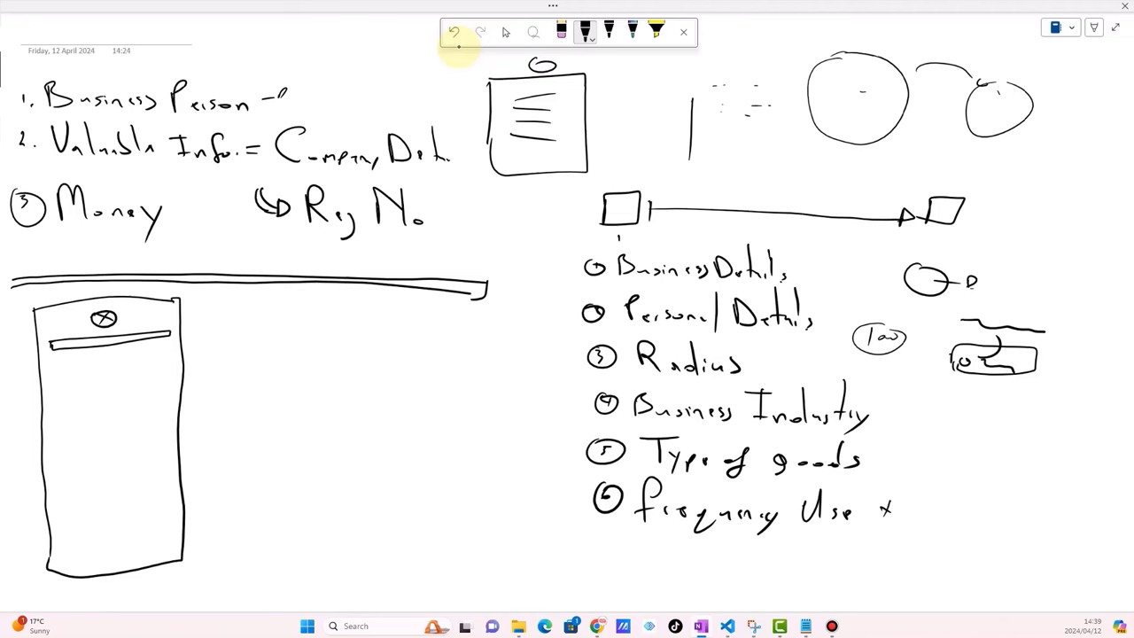
pyautogui.moveTo(487, 138)
pyautogui.mouseDown()
pyautogui.moveTo(489, 172)
pyautogui.moveTo(522, 176)
pyautogui.mouseUp()
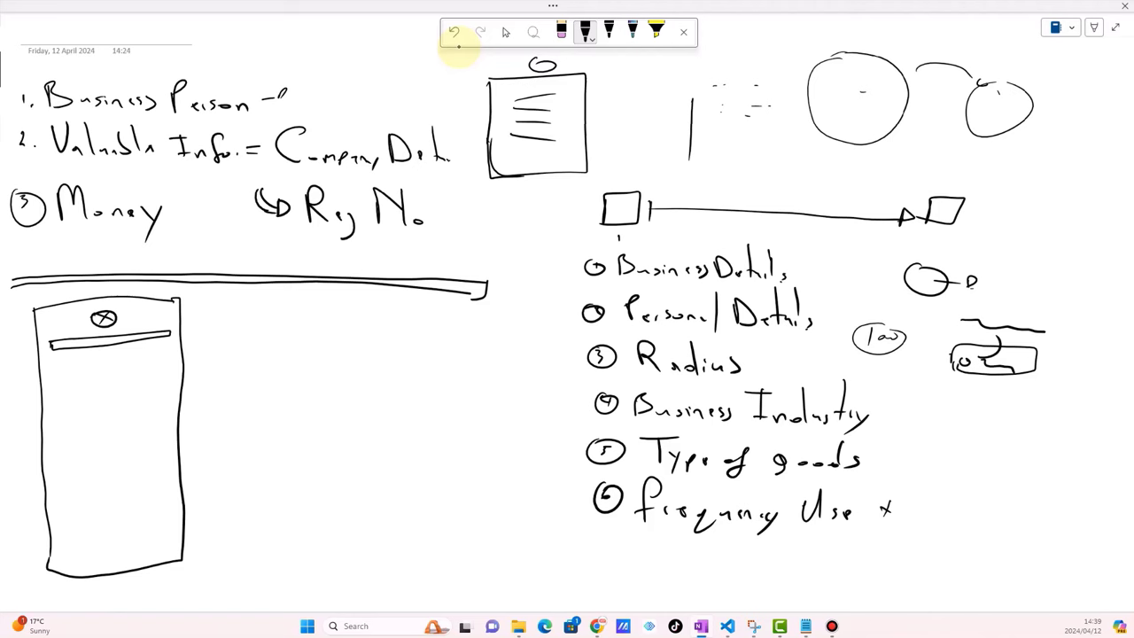
pyautogui.moveTo(203, 236)
pyautogui.mouseDown()
pyautogui.moveTo(203, 251)
pyautogui.moveTo(257, 242)
pyautogui.mouseUp()
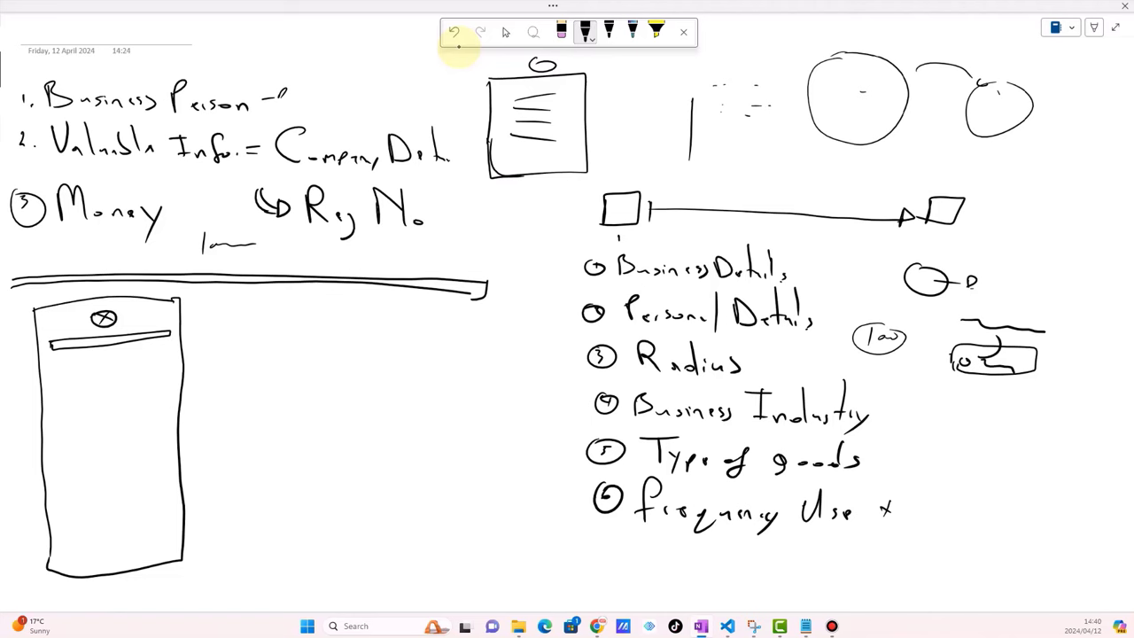
# Write 'Safar' under Reg No, draw a wavy line under the input bar, and write 'End to end' beside it.
pyautogui.moveTo(301, 241)
pyautogui.mouseDown()
pyautogui.moveTo(287, 253)
pyautogui.moveTo(361, 259)
pyautogui.mouseUp()
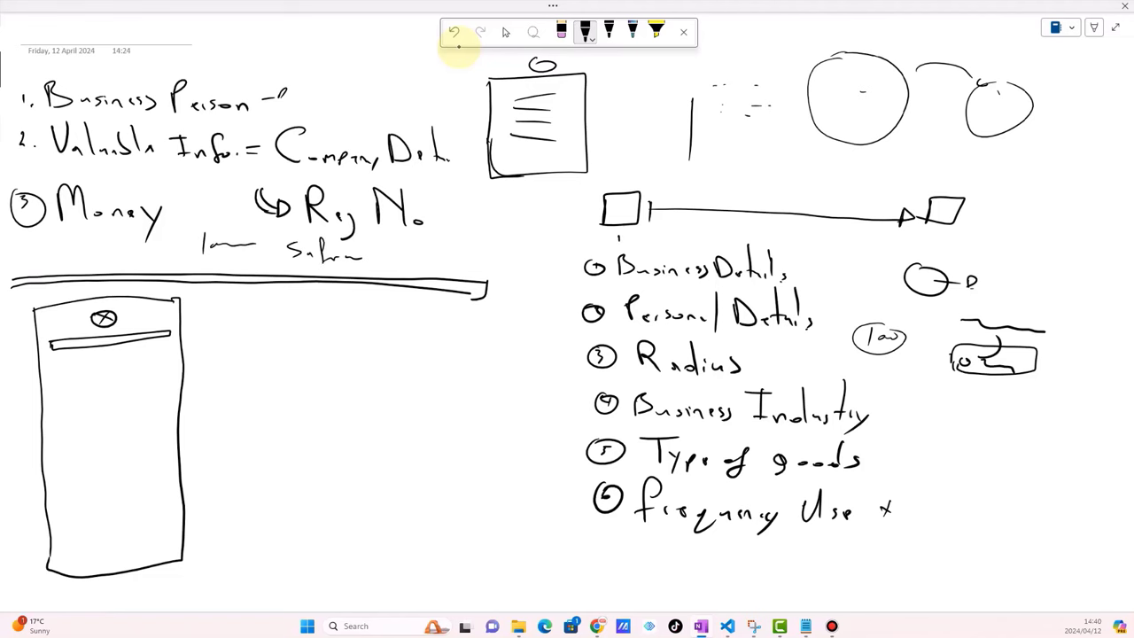
pyautogui.moveTo(55, 364); pyautogui.dragTo(215, 333)
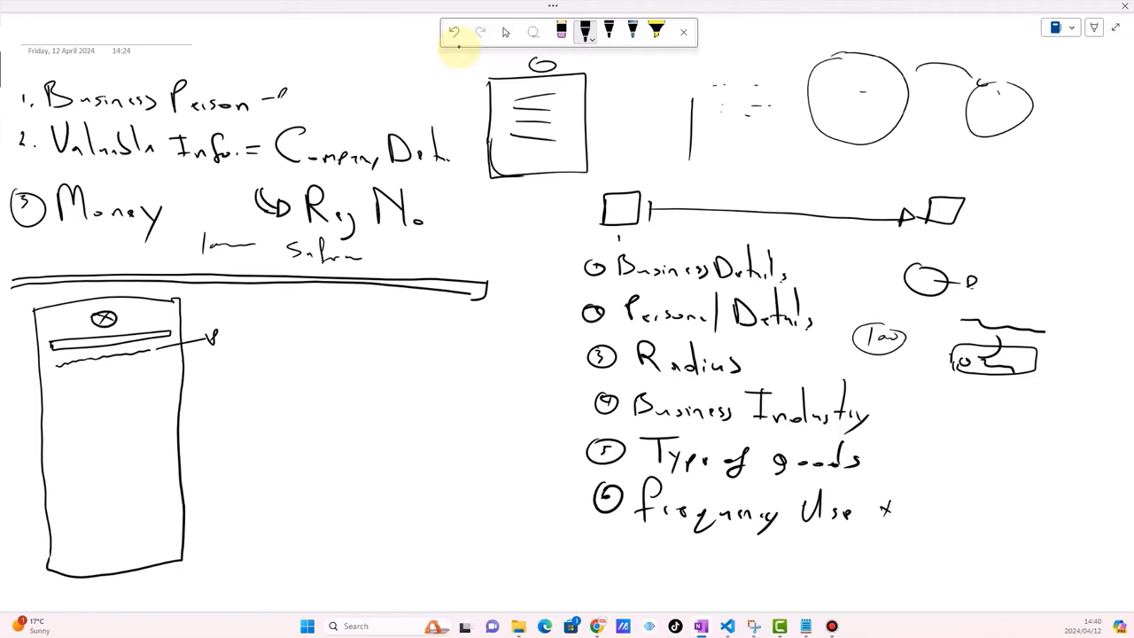
pyautogui.moveTo(228, 319); pyautogui.dragTo(228, 335)
pyautogui.moveTo(228, 335)
pyautogui.mouseDown()
pyautogui.moveTo(240, 334)
pyautogui.moveTo(240, 318)
pyautogui.mouseUp()
pyautogui.moveTo(228, 327); pyautogui.dragTo(290, 331)
pyautogui.moveTo(284, 322); pyautogui.dragTo(306, 327)
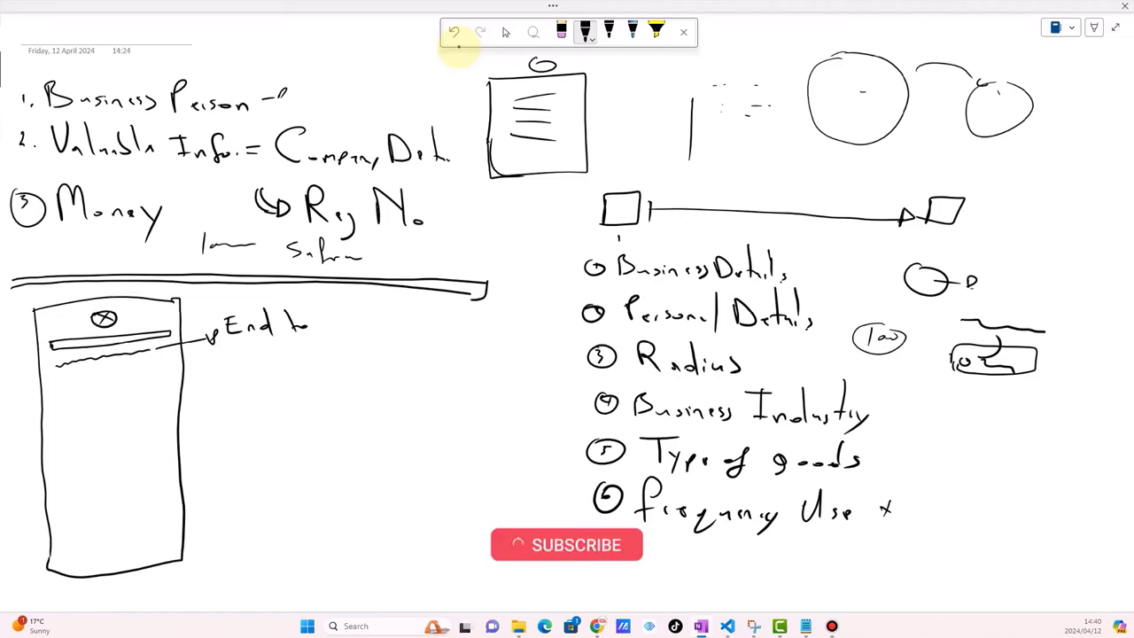
pyautogui.moveTo(327, 324); pyautogui.dragTo(347, 329)
pyautogui.moveTo(354, 307); pyautogui.dragTo(355, 332)
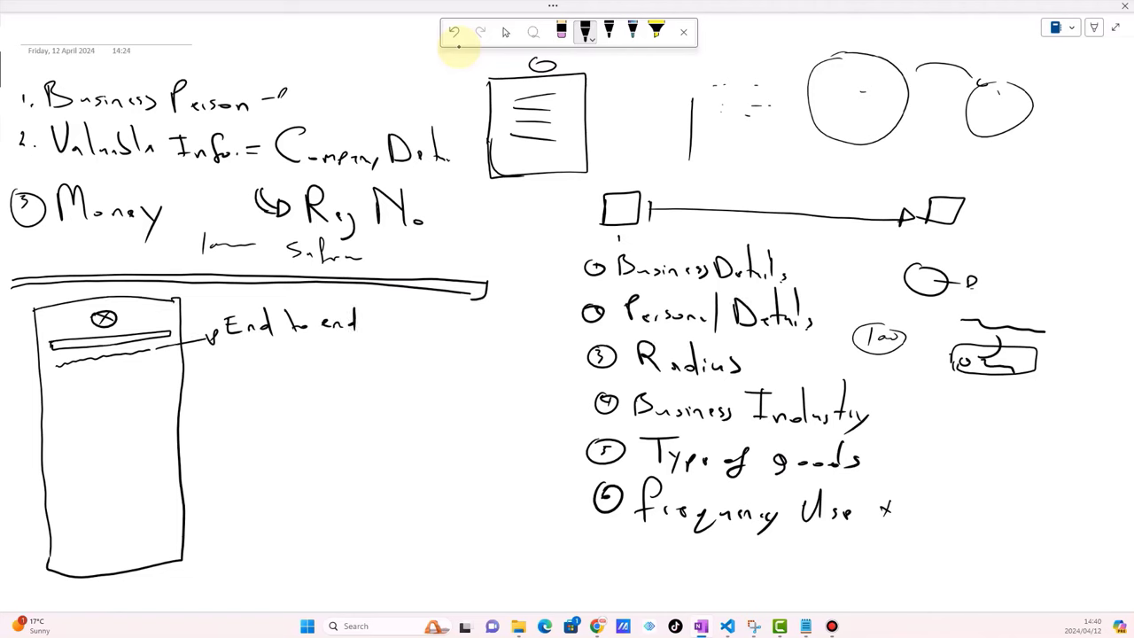
# Write 'Data Encryption' below to complete the input bar's label.
pyautogui.moveTo(239, 351)
pyautogui.mouseDown()
pyautogui.moveTo(240, 363)
pyautogui.moveTo(278, 361)
pyautogui.moveTo(298, 348)
pyautogui.mouseUp()
pyautogui.moveTo(310, 351); pyautogui.dragTo(312, 360)
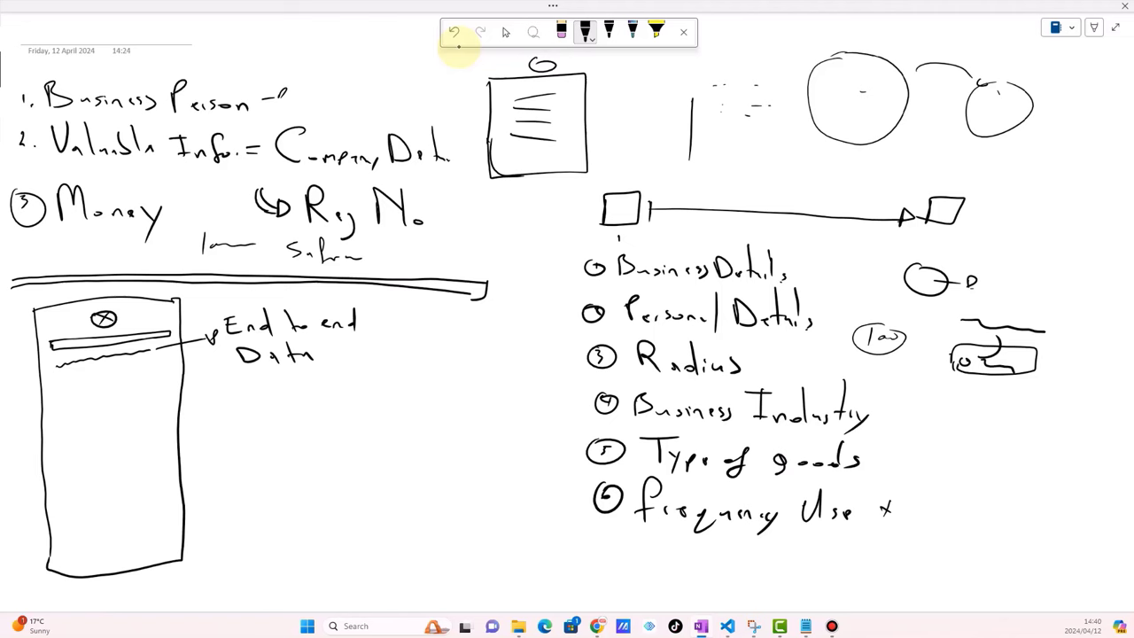
pyautogui.moveTo(327, 346)
pyautogui.mouseDown()
pyautogui.moveTo(327, 360)
pyautogui.moveTo(339, 345)
pyautogui.mouseUp()
pyautogui.moveTo(327, 352); pyautogui.dragTo(341, 360)
pyautogui.moveTo(349, 350); pyautogui.dragTo(404, 365)
pyautogui.moveTo(411, 337)
pyautogui.mouseDown()
pyautogui.moveTo(409, 357)
pyautogui.moveTo(418, 346)
pyautogui.mouseUp()
pyautogui.moveTo(421, 349)
pyautogui.mouseDown()
pyautogui.moveTo(422, 359)
pyautogui.moveTo(430, 352)
pyautogui.mouseUp()
pyautogui.moveTo(435, 359); pyautogui.dragTo(443, 358)
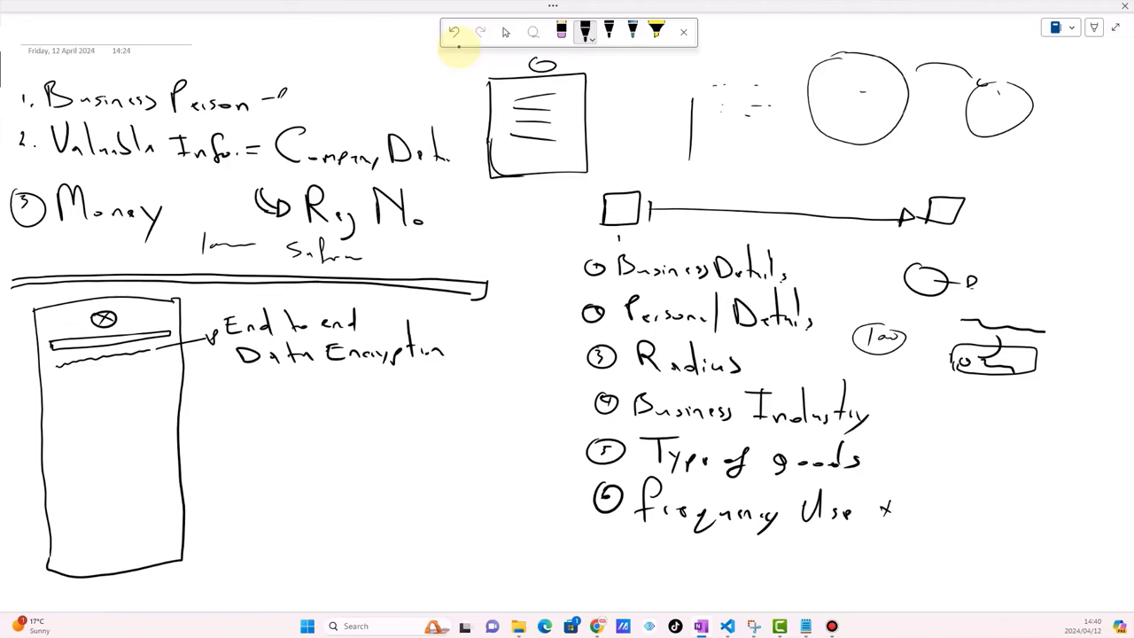
# Draw an arrow from the second form bar labelled 'SignUp' and a lower arrow labelled 'Quick'.
pyautogui.moveTo(57, 383)
pyautogui.mouseDown()
pyautogui.moveTo(161, 370)
pyautogui.moveTo(67, 390)
pyautogui.moveTo(54, 379)
pyautogui.mouseUp()
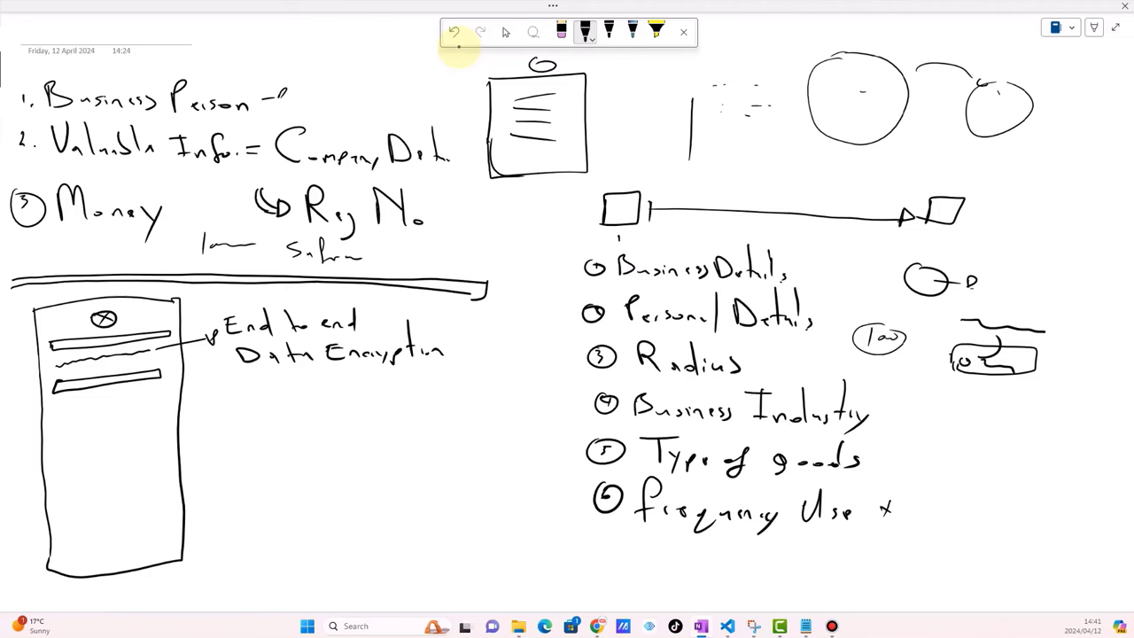
pyautogui.moveTo(161, 379)
pyautogui.mouseDown()
pyautogui.moveTo(202, 384)
pyautogui.moveTo(201, 400)
pyautogui.moveTo(204, 383)
pyautogui.moveTo(223, 400)
pyautogui.moveTo(288, 403)
pyautogui.moveTo(302, 379)
pyautogui.moveTo(311, 400)
pyautogui.mouseUp()
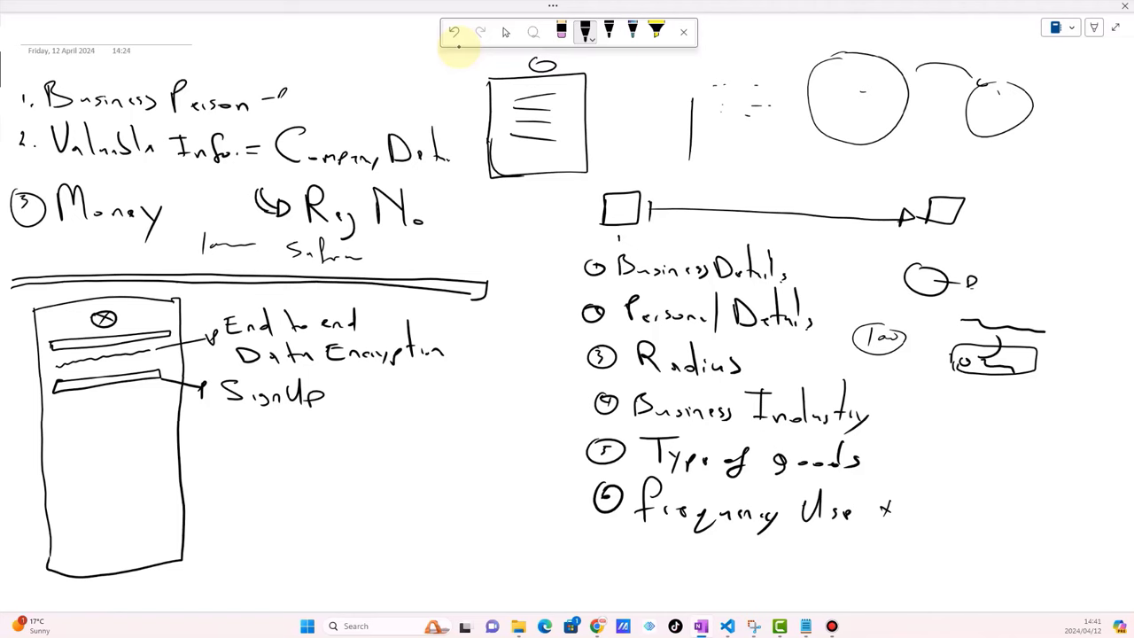
pyautogui.moveTo(124, 400); pyautogui.dragTo(213, 437)
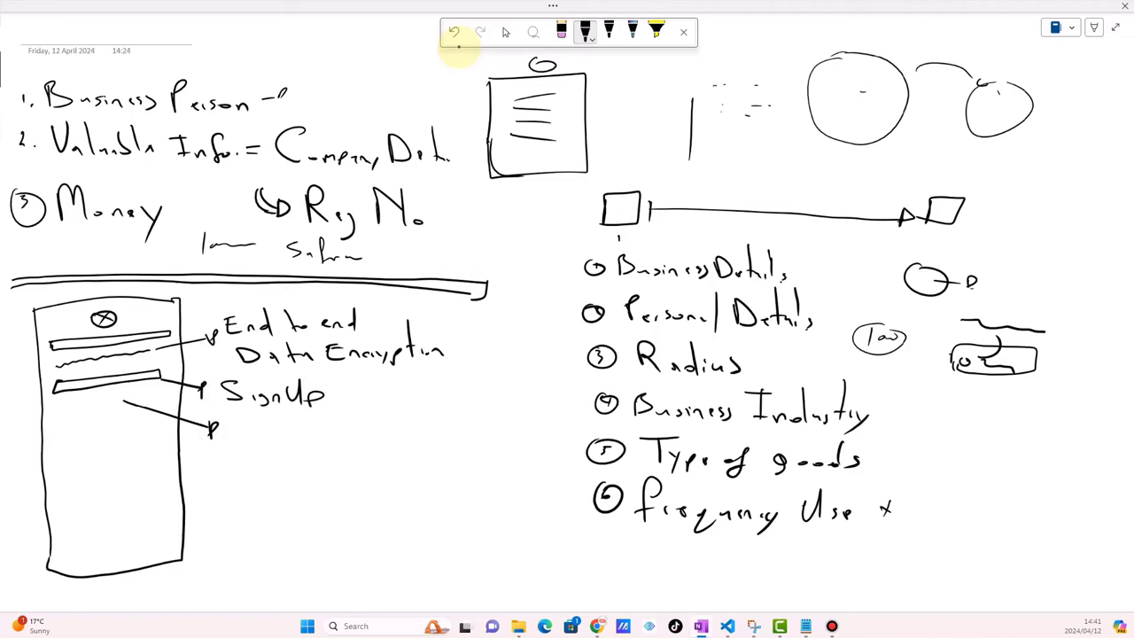
pyautogui.moveTo(244, 420)
pyautogui.mouseDown()
pyautogui.moveTo(282, 440)
pyautogui.moveTo(365, 443)
pyautogui.mouseUp()
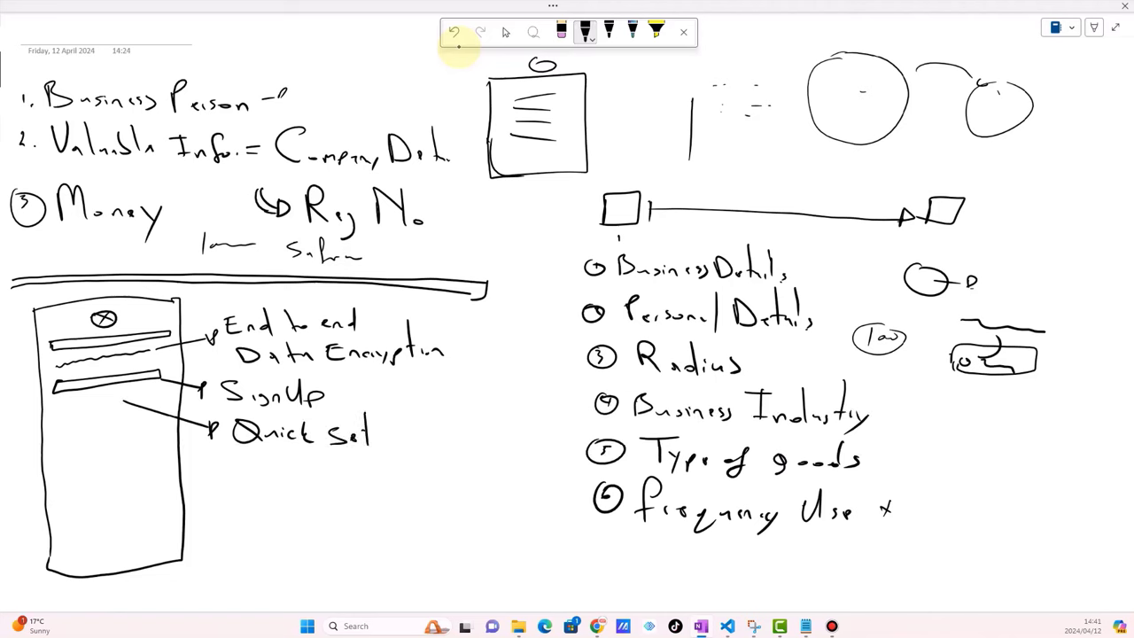
# Undo the 'Quick' strokes and write 'Singup & setup later' after the arrow.
pyautogui.hotkey('ctrl', 'z')
pyautogui.hotkey('ctrl', 'z')
pyautogui.hotkey('ctrl', 'z')
pyautogui.hotkey('ctrl', 'z')
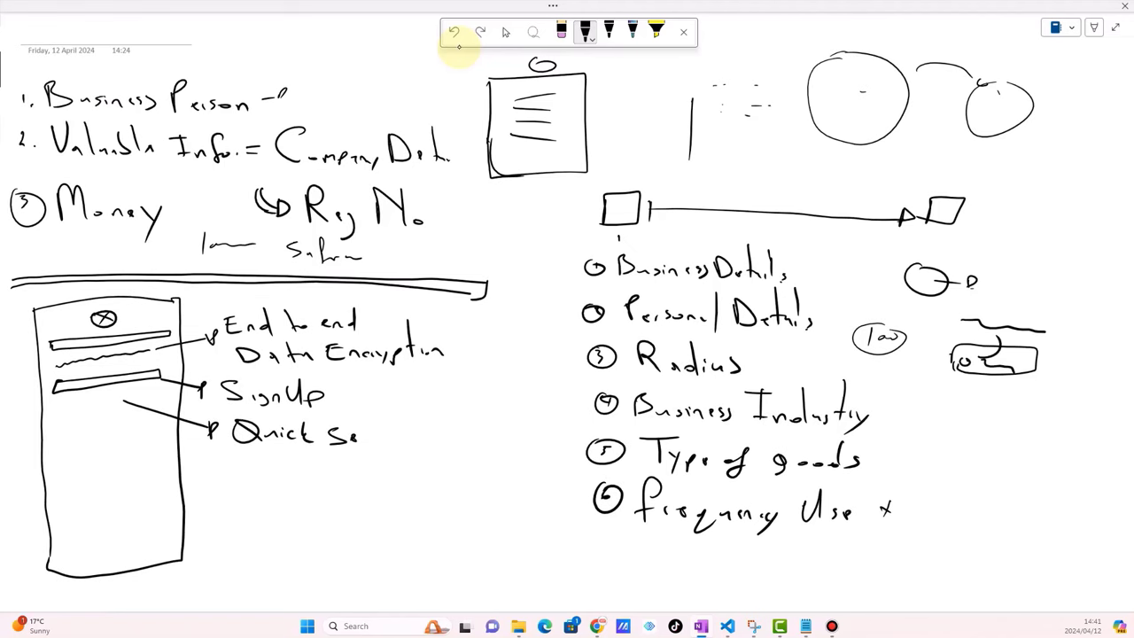
pyautogui.hotkey('ctrl', 'z')
pyautogui.hotkey('ctrl', 'z')
pyautogui.hotkey('ctrl', 'z')
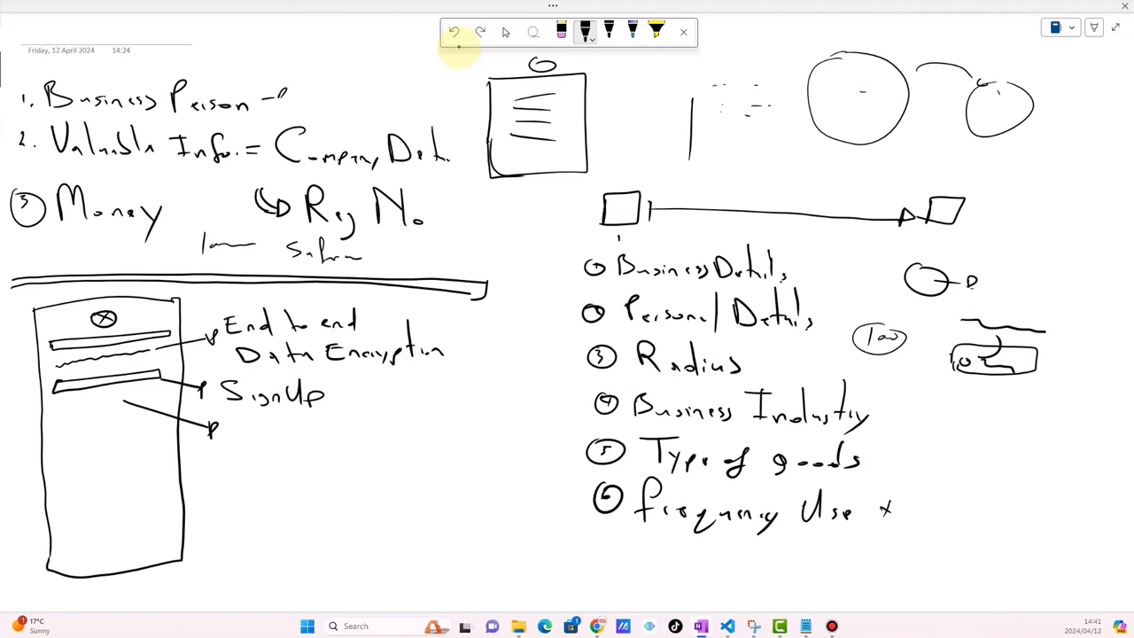
pyautogui.moveTo(246, 423)
pyautogui.mouseDown()
pyautogui.moveTo(232, 440)
pyautogui.moveTo(299, 444)
pyautogui.mouseUp()
pyautogui.moveTo(303, 430)
pyautogui.mouseDown()
pyautogui.moveTo(313, 430)
pyautogui.moveTo(306, 445)
pyautogui.moveTo(365, 443)
pyautogui.mouseUp()
pyautogui.moveTo(369, 433); pyautogui.dragTo(372, 449)
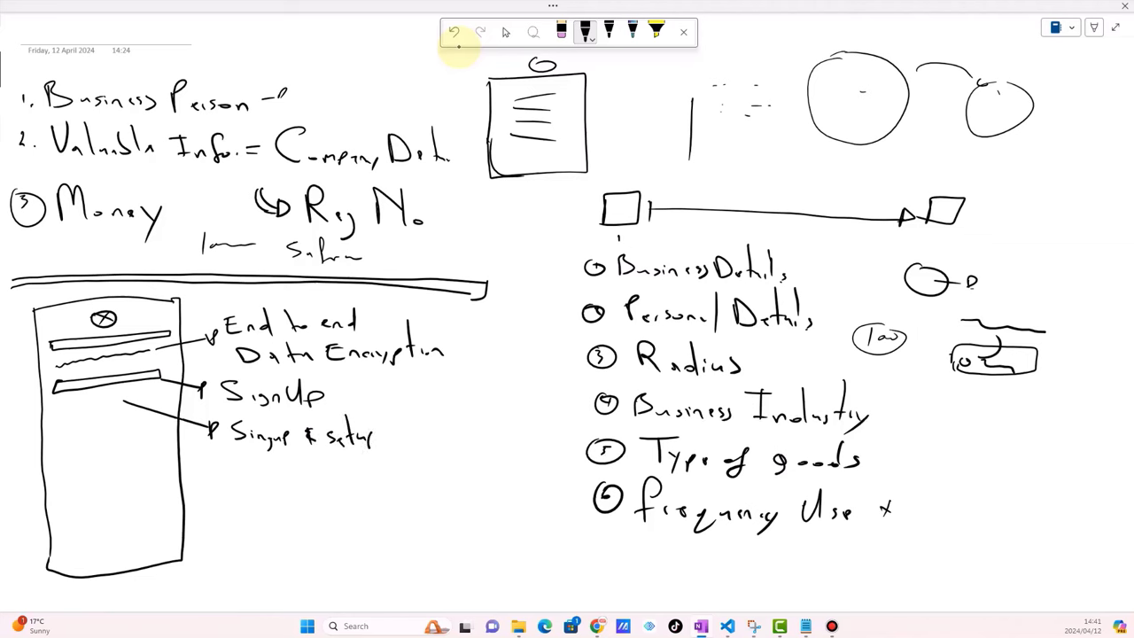
pyautogui.moveTo(386, 404)
pyautogui.mouseDown()
pyautogui.moveTo(384, 443)
pyautogui.moveTo(412, 450)
pyautogui.moveTo(416, 430)
pyautogui.mouseUp()
pyautogui.moveTo(418, 441); pyautogui.dragTo(432, 440)
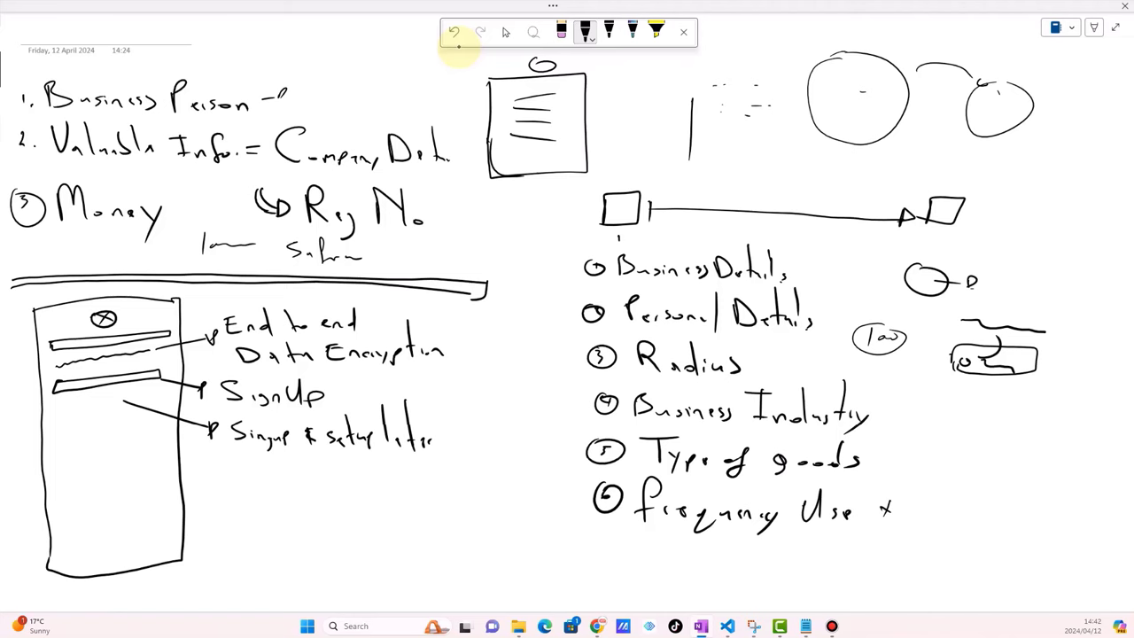
# Add short dashes to the left of list items 1–4.
pyautogui.moveTo(561, 272); pyautogui.dragTo(581, 268)
pyautogui.moveTo(559, 309); pyautogui.dragTo(577, 307)
pyautogui.moveTo(563, 352); pyautogui.dragTo(581, 357)
pyautogui.moveTo(559, 383); pyautogui.dragTo(582, 397)
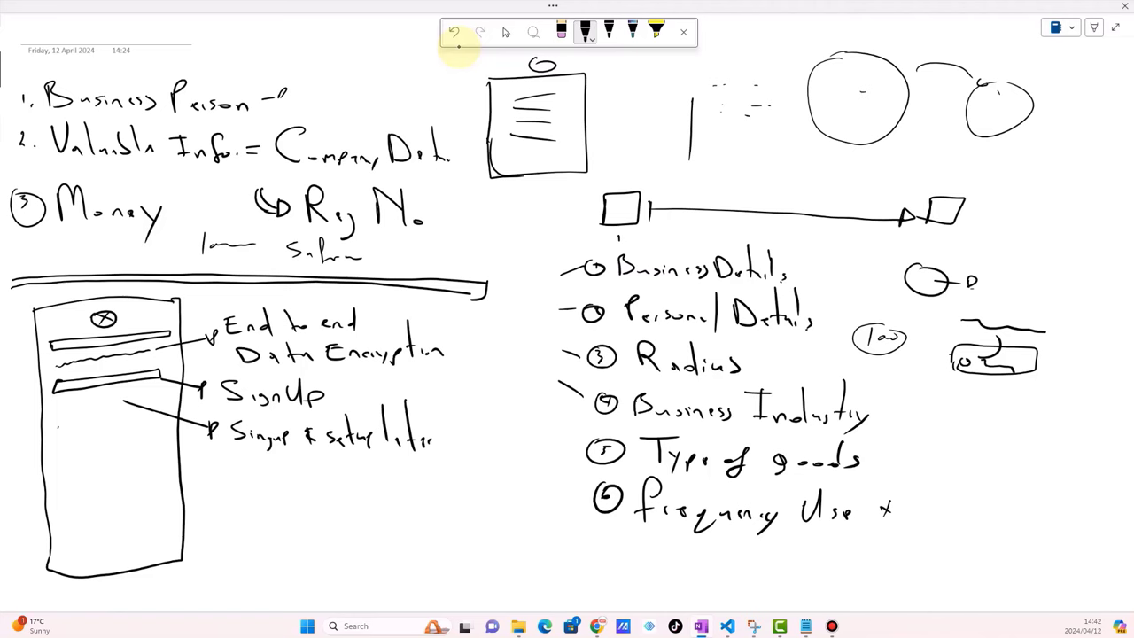
# Add a third bar labelled 'Email' with an arrow note 'email' and a 'Verify' box below.
pyautogui.moveTo(62, 427)
pyautogui.mouseDown()
pyautogui.moveTo(165, 420)
pyautogui.moveTo(92, 439)
pyautogui.moveTo(57, 427)
pyautogui.mouseUp()
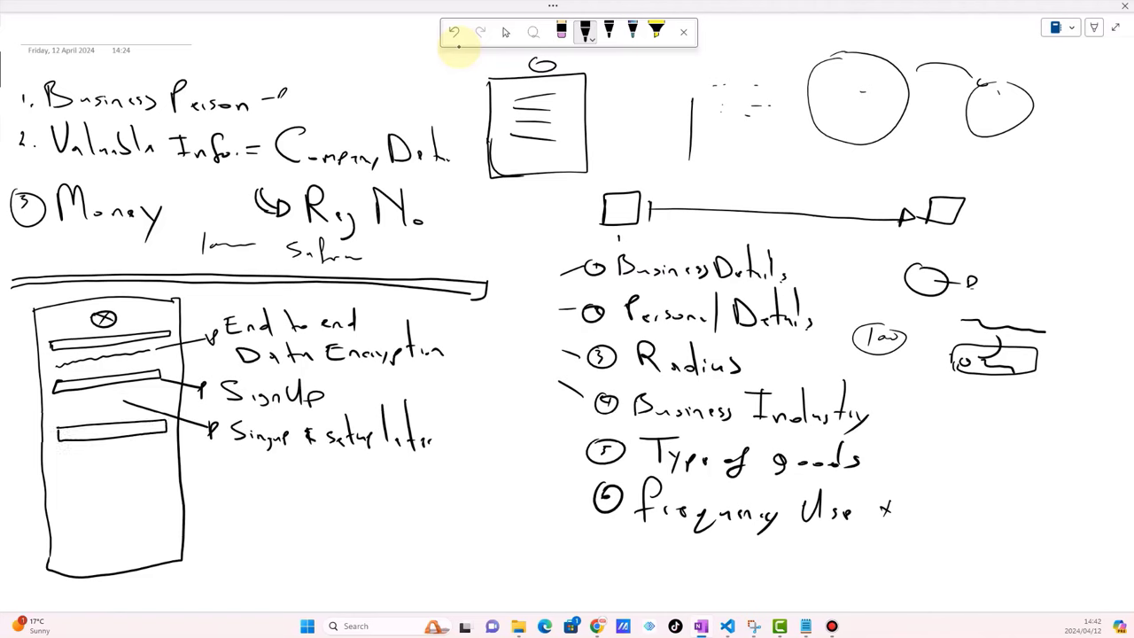
pyautogui.moveTo(162, 428)
pyautogui.mouseDown()
pyautogui.moveTo(218, 470)
pyautogui.moveTo(268, 483)
pyautogui.mouseUp()
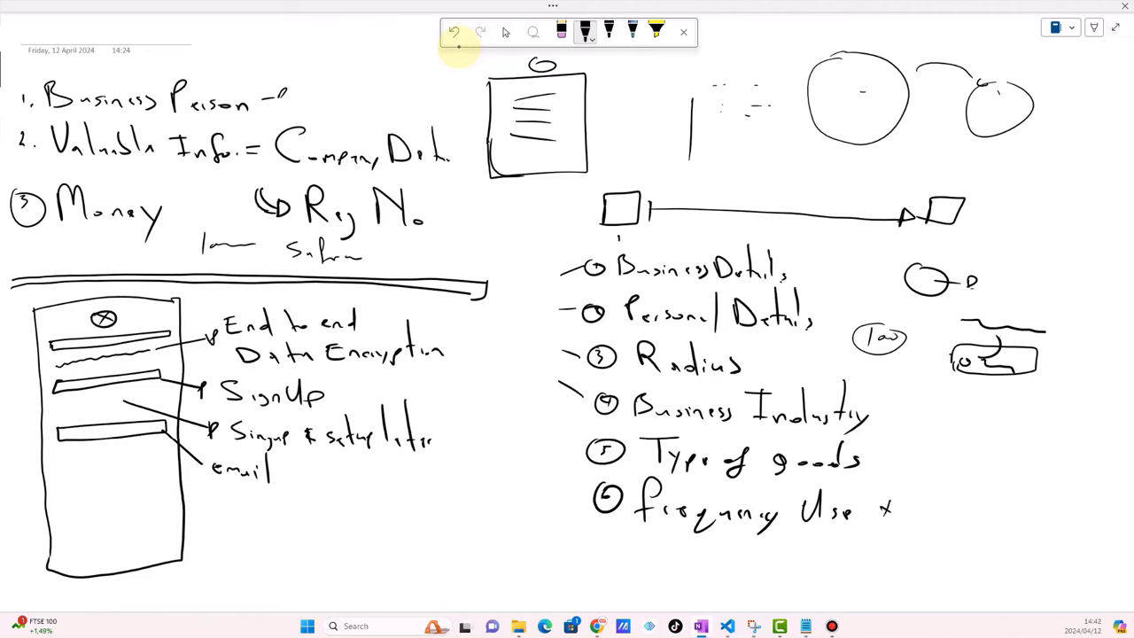
pyautogui.moveTo(72, 453)
pyautogui.mouseDown()
pyautogui.moveTo(164, 471)
pyautogui.moveTo(83, 479)
pyautogui.mouseUp()
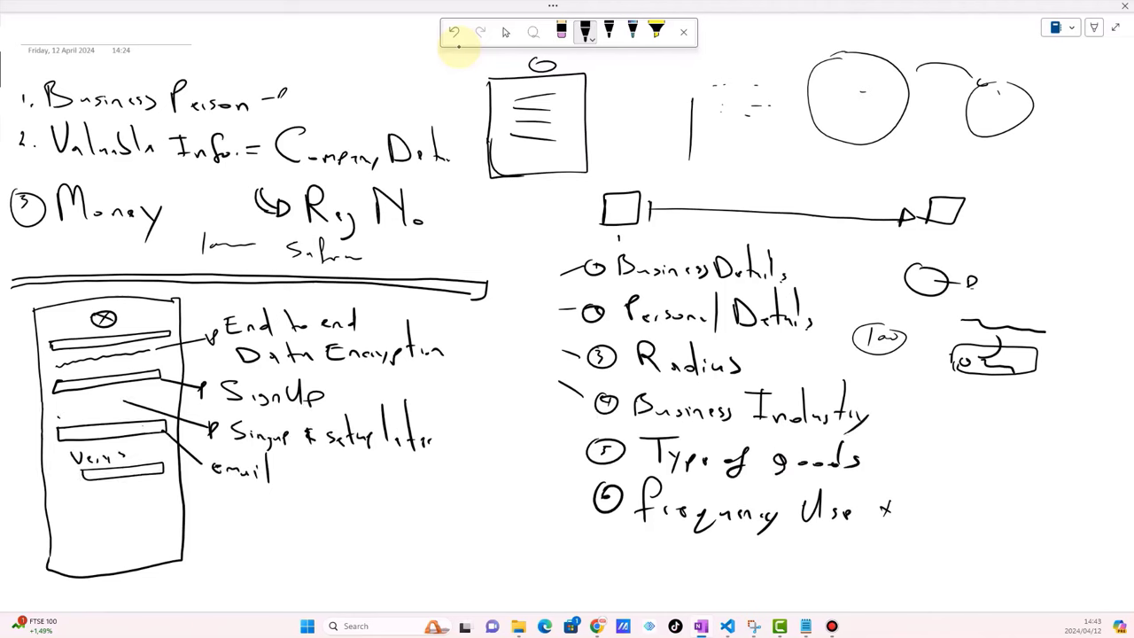
pyautogui.moveTo(60, 413); pyautogui.dragTo(95, 422)
pyautogui.moveTo(99, 409); pyautogui.dragTo(101, 423)
# Write a 'Name' field below Verify, then undo it.
pyautogui.moveTo(64, 499)
pyautogui.mouseDown()
pyautogui.moveTo(64, 512)
pyautogui.moveTo(77, 491)
pyautogui.moveTo(94, 512)
pyautogui.moveTo(110, 510)
pyautogui.mouseUp()
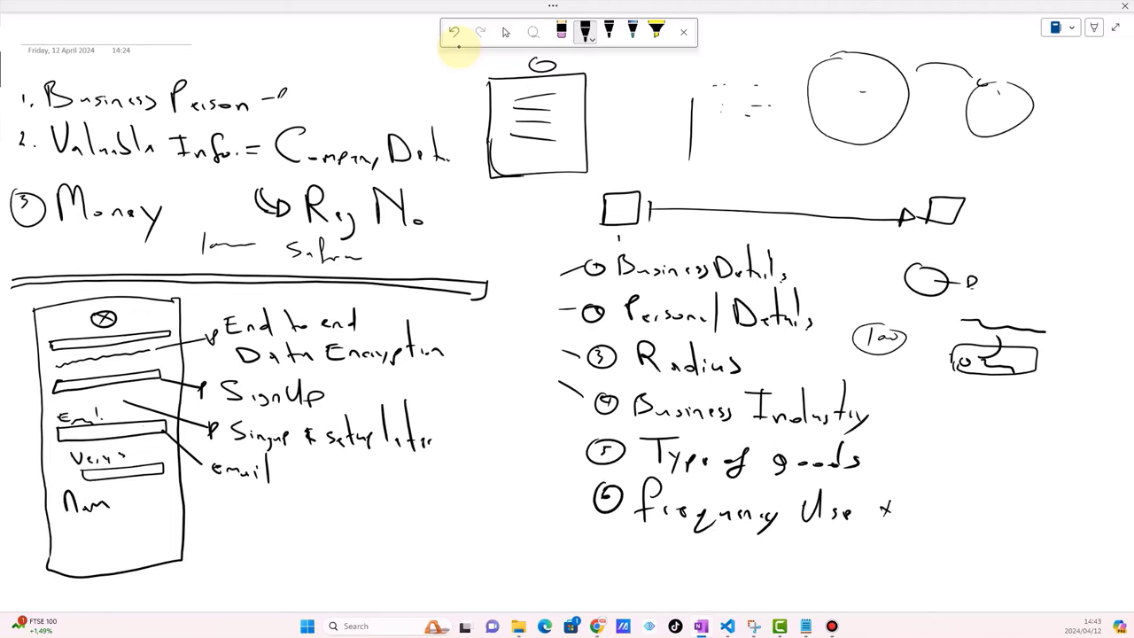
pyautogui.click(454, 34)
pyautogui.click(454, 34)
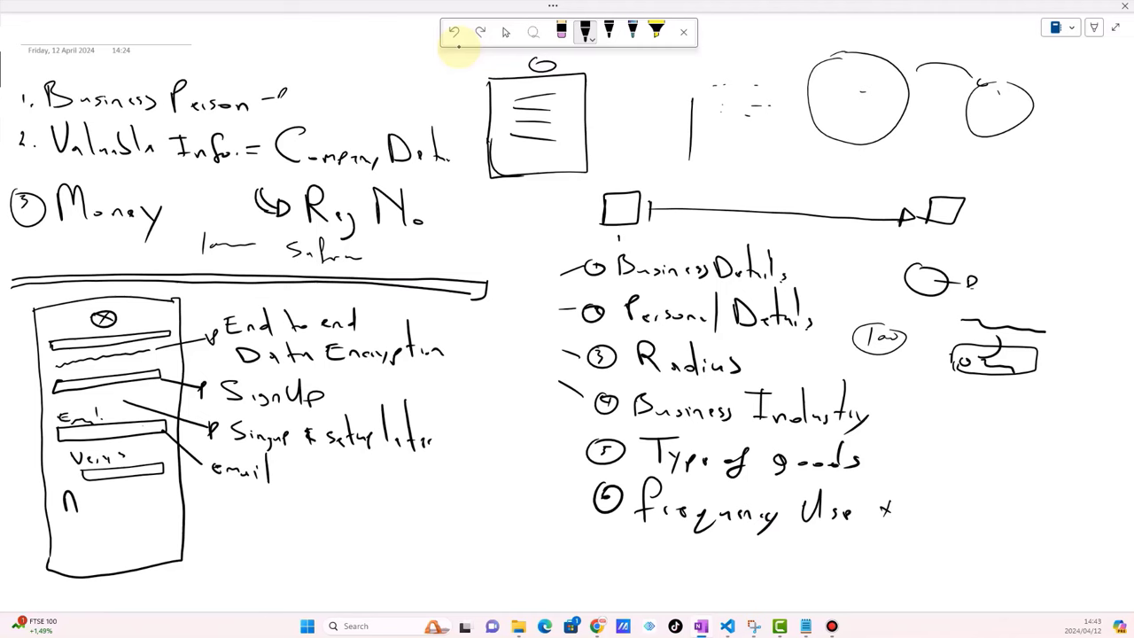
pyautogui.click(455, 34)
# Handwrite 'Business Name' below Verify and draw a curved arrow with a label beneath the sketch.
pyautogui.moveTo(60, 502)
pyautogui.mouseDown()
pyautogui.moveTo(61, 518)
pyautogui.moveTo(70, 504)
pyautogui.moveTo(86, 508)
pyautogui.moveTo(71, 515)
pyautogui.moveTo(148, 494)
pyautogui.moveTo(172, 507)
pyautogui.mouseUp()
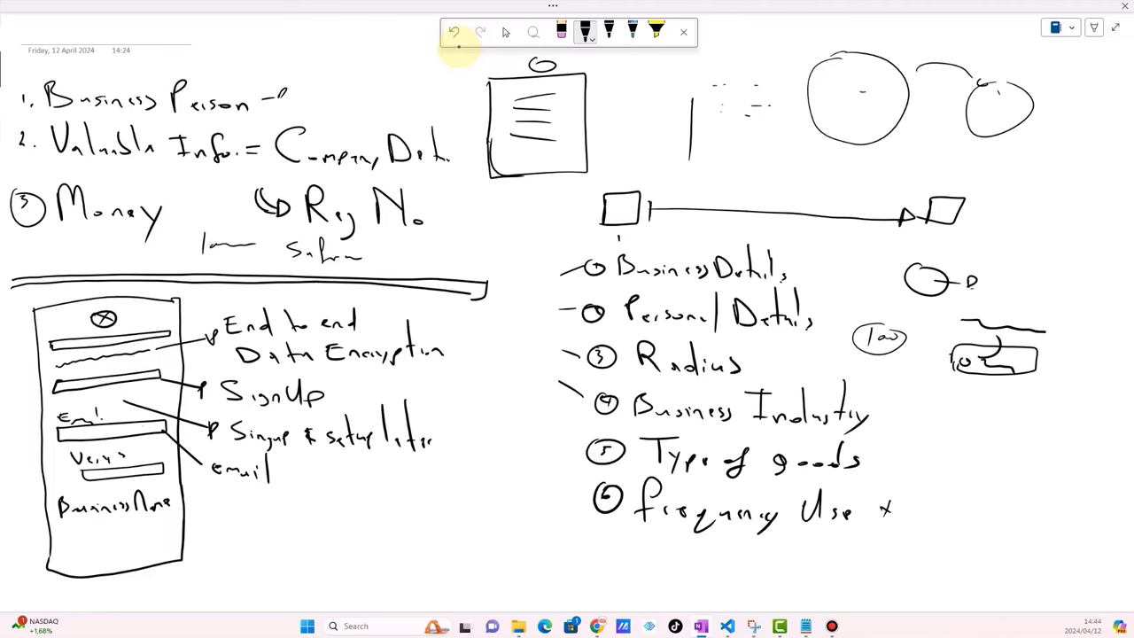
pyautogui.moveTo(220, 563)
pyautogui.mouseDown()
pyautogui.moveTo(345, 567)
pyautogui.moveTo(329, 582)
pyautogui.mouseUp()
pyautogui.moveTo(376, 554)
pyautogui.mouseDown()
pyautogui.moveTo(378, 566)
pyautogui.moveTo(475, 563)
pyautogui.moveTo(169, 586)
pyautogui.mouseUp()
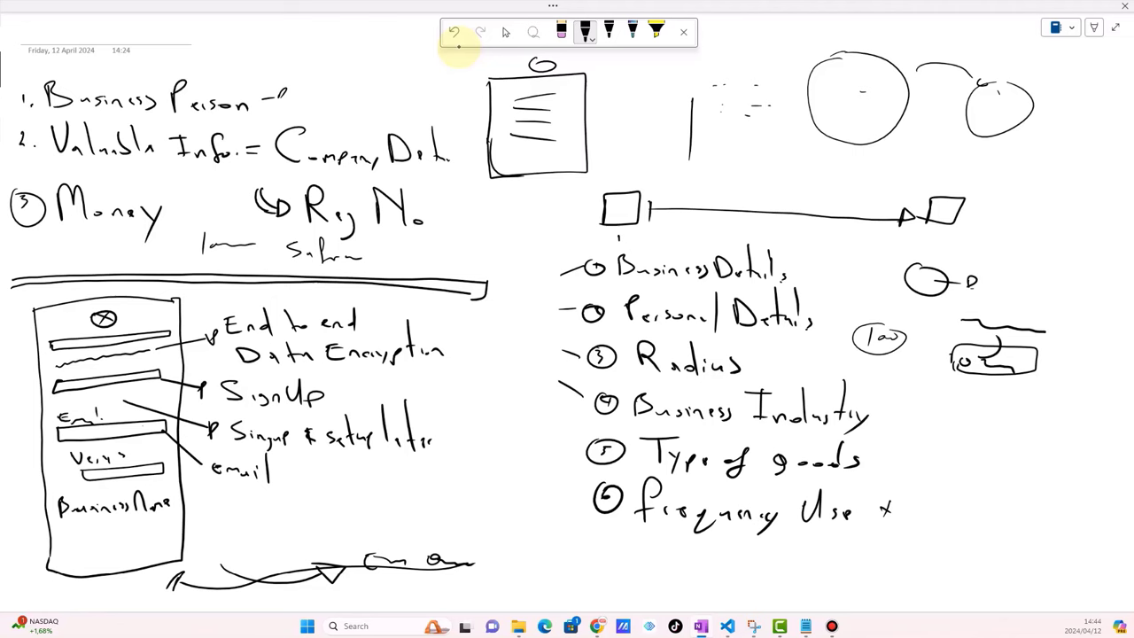
# Fill the curve's left arrowhead, add curved strokes at the bottom and left, and draw a small box.
pyautogui.moveTo(174, 575)
pyautogui.mouseDown()
pyautogui.moveTo(164, 588)
pyautogui.moveTo(181, 575)
pyautogui.mouseUp()
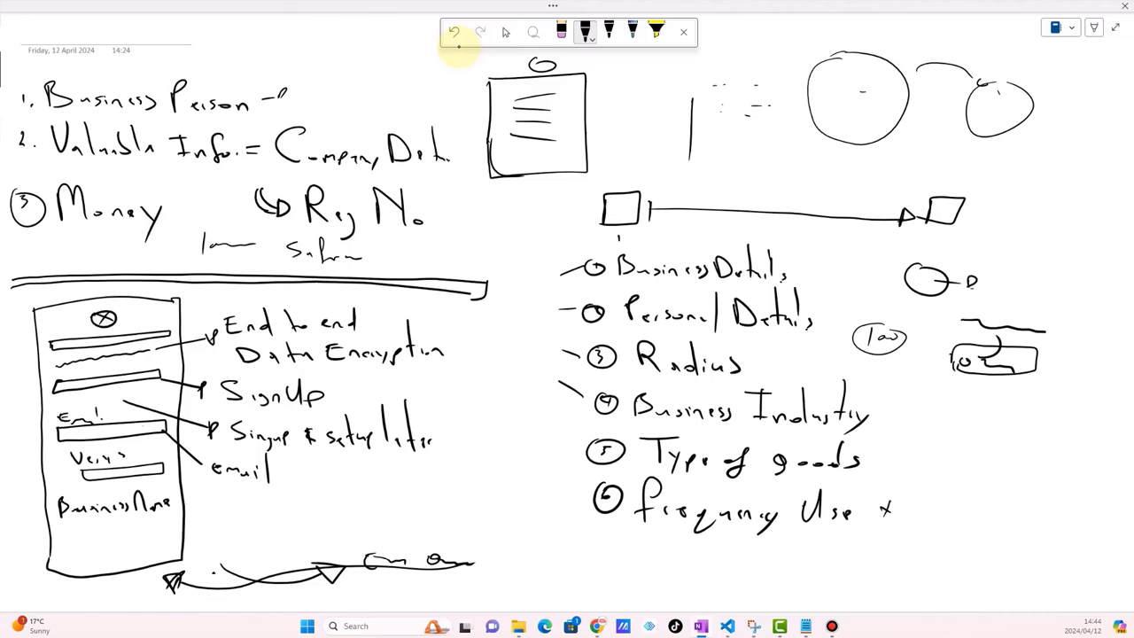
pyautogui.moveTo(214, 571)
pyautogui.mouseDown()
pyautogui.moveTo(216, 552)
pyautogui.moveTo(222, 563)
pyautogui.mouseUp()
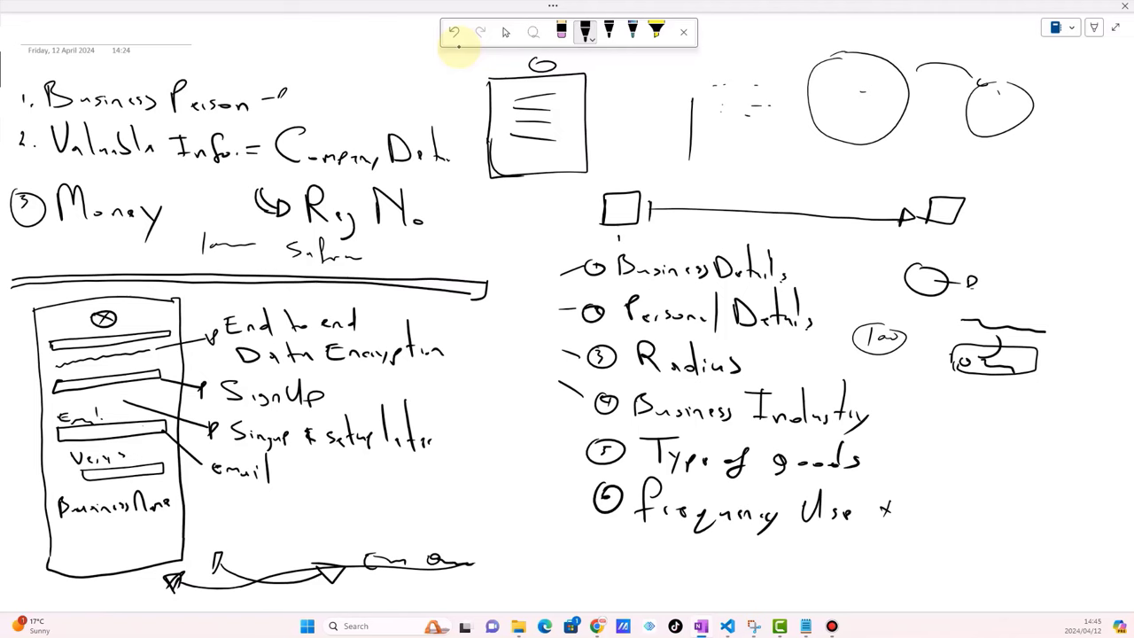
pyautogui.moveTo(27, 572)
pyautogui.mouseDown()
pyautogui.moveTo(7, 561)
pyautogui.moveTo(13, 506)
pyautogui.mouseUp()
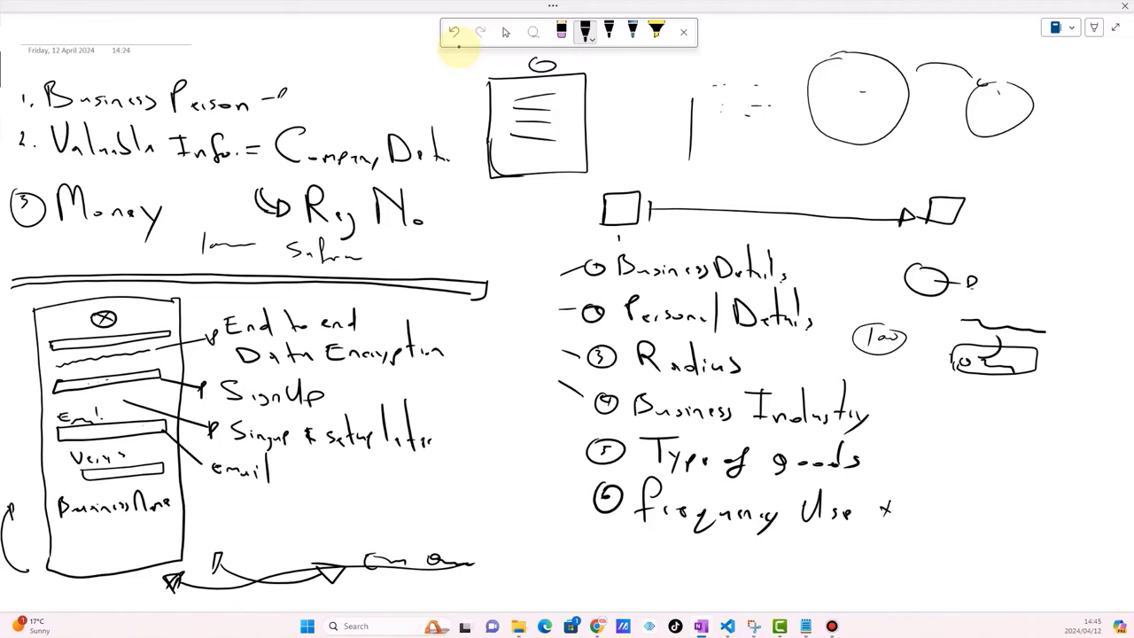
pyautogui.moveTo(412, 587); pyautogui.dragTo(479, 556)
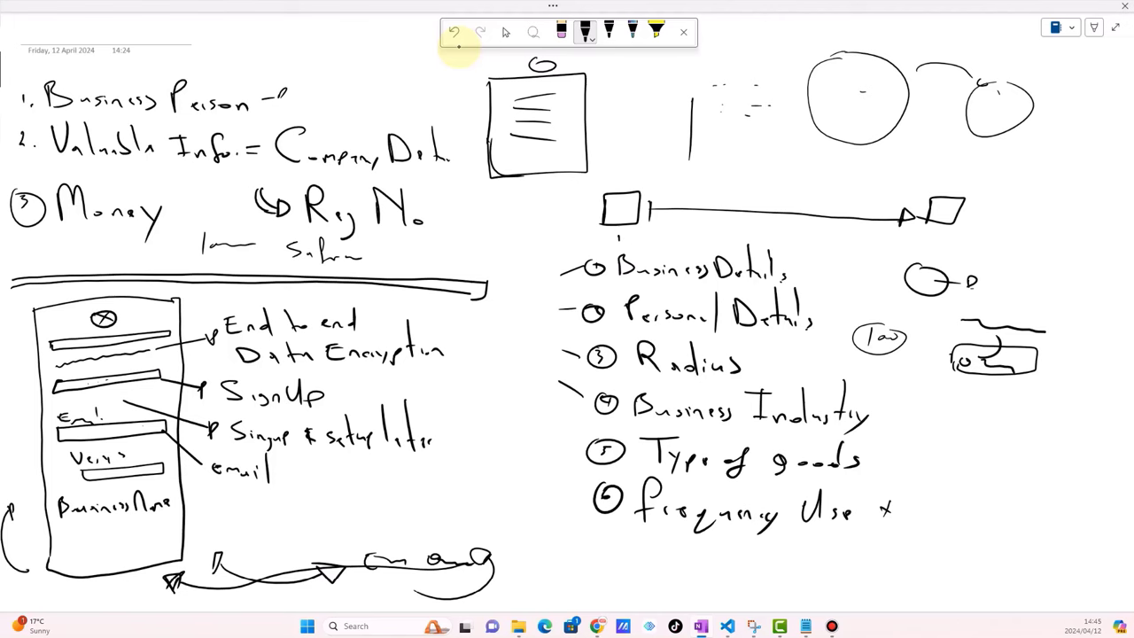
pyautogui.moveTo(285, 508)
pyautogui.mouseDown()
pyautogui.moveTo(334, 510)
pyautogui.moveTo(310, 524)
pyautogui.moveTo(280, 512)
pyautogui.moveTo(323, 514)
pyautogui.mouseUp()
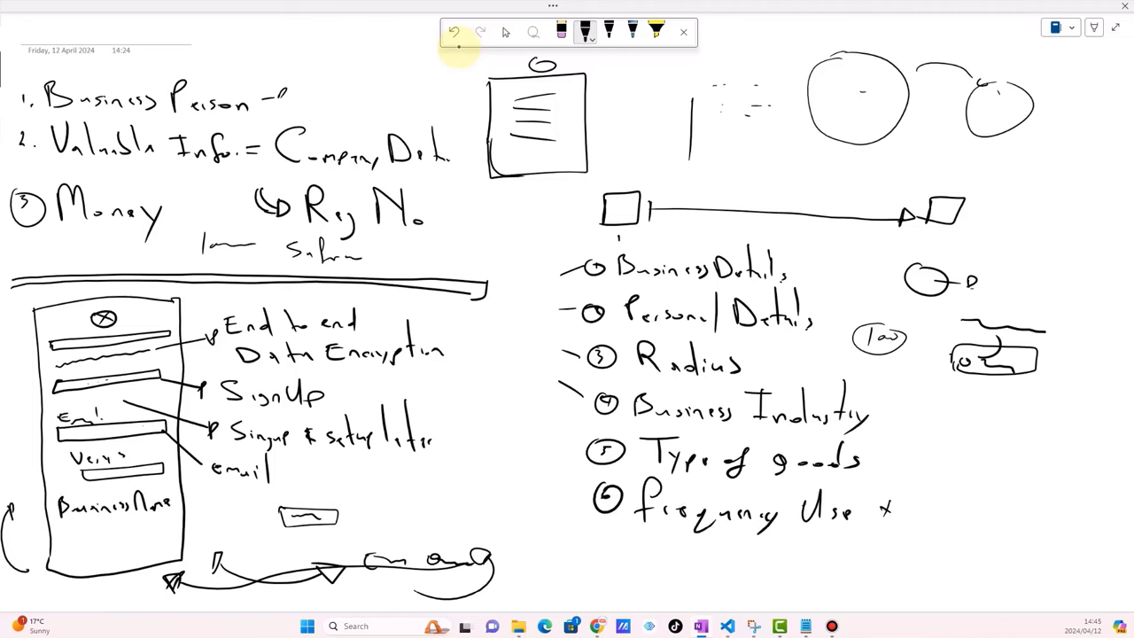
# Draw an arrow from the small box to a document sketch with two text lines, plus an outgoing arrow.
pyautogui.moveTo(345, 522)
pyautogui.mouseDown()
pyautogui.moveTo(383, 524)
pyautogui.moveTo(400, 512)
pyautogui.mouseUp()
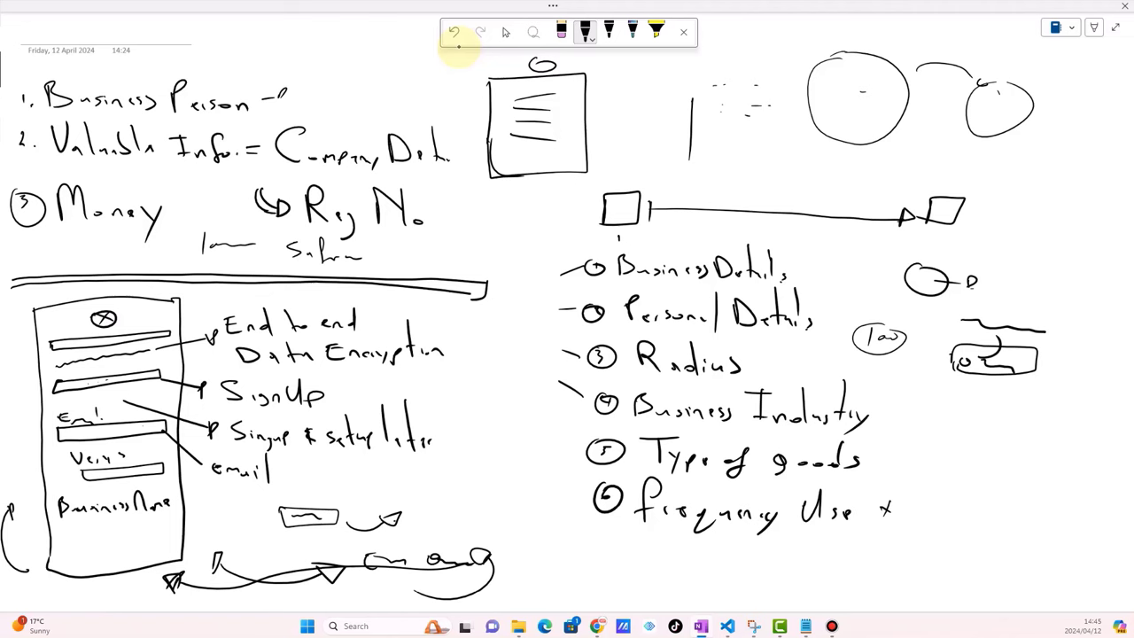
pyautogui.moveTo(426, 460); pyautogui.dragTo(417, 519)
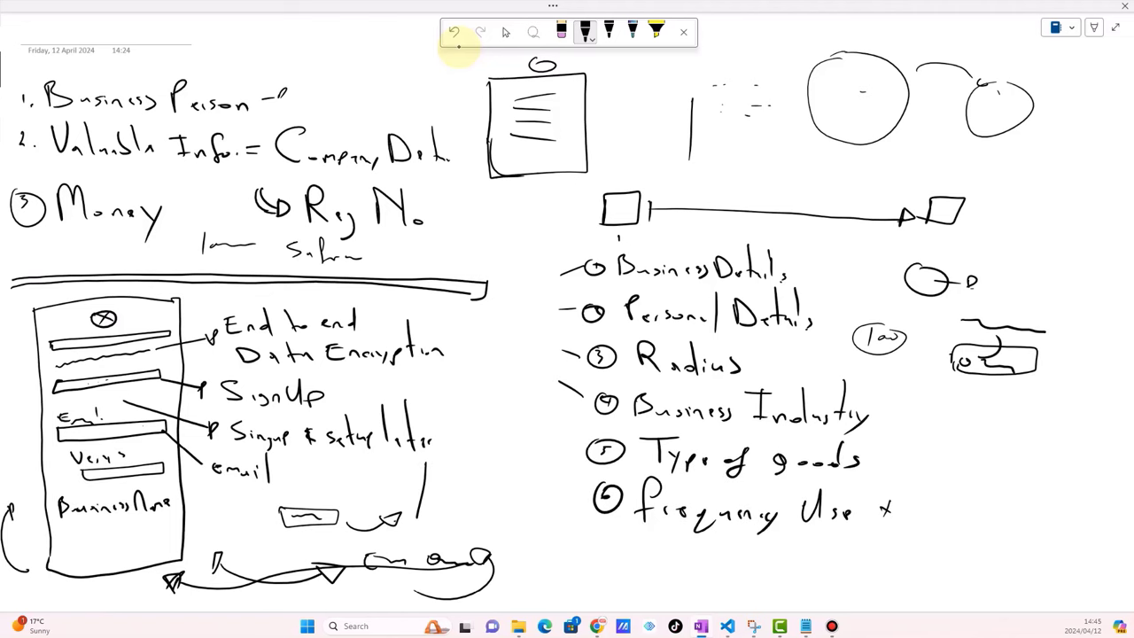
pyautogui.moveTo(427, 462)
pyautogui.mouseDown()
pyautogui.moveTo(478, 459)
pyautogui.moveTo(490, 484)
pyautogui.moveTo(481, 537)
pyautogui.moveTo(418, 537)
pyautogui.moveTo(420, 512)
pyautogui.moveTo(465, 481)
pyautogui.moveTo(462, 491)
pyautogui.mouseUp()
pyautogui.moveTo(441, 501); pyautogui.dragTo(459, 499)
pyautogui.moveTo(443, 510); pyautogui.dragTo(457, 512)
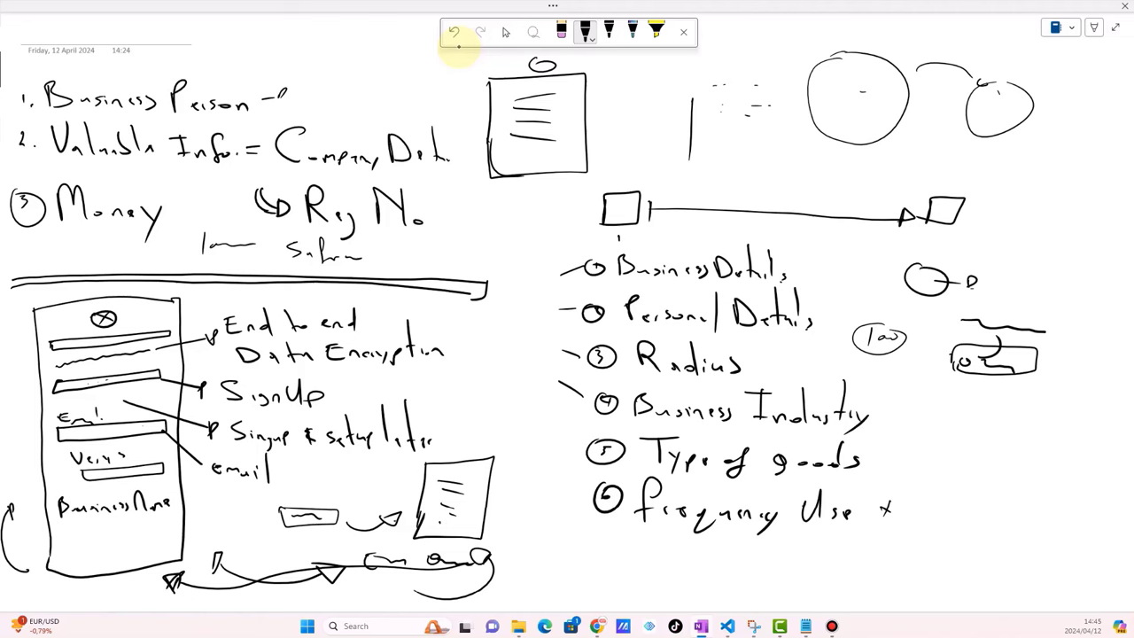
pyautogui.moveTo(467, 526); pyautogui.dragTo(516, 533)
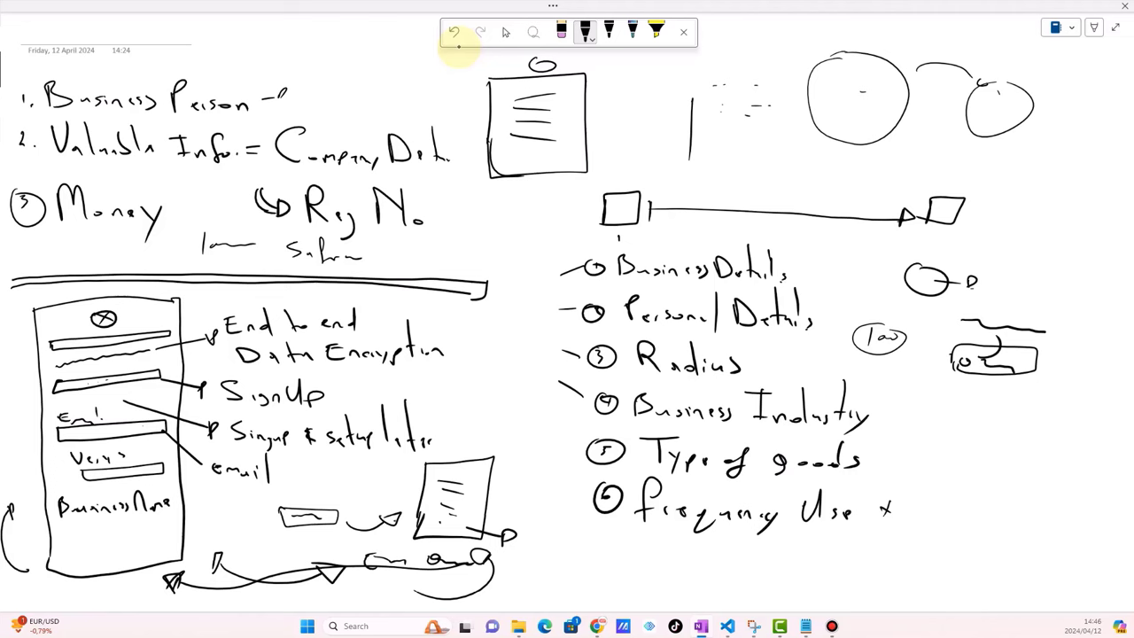
pyautogui.moveTo(456, 409); pyautogui.dragTo(467, 431)
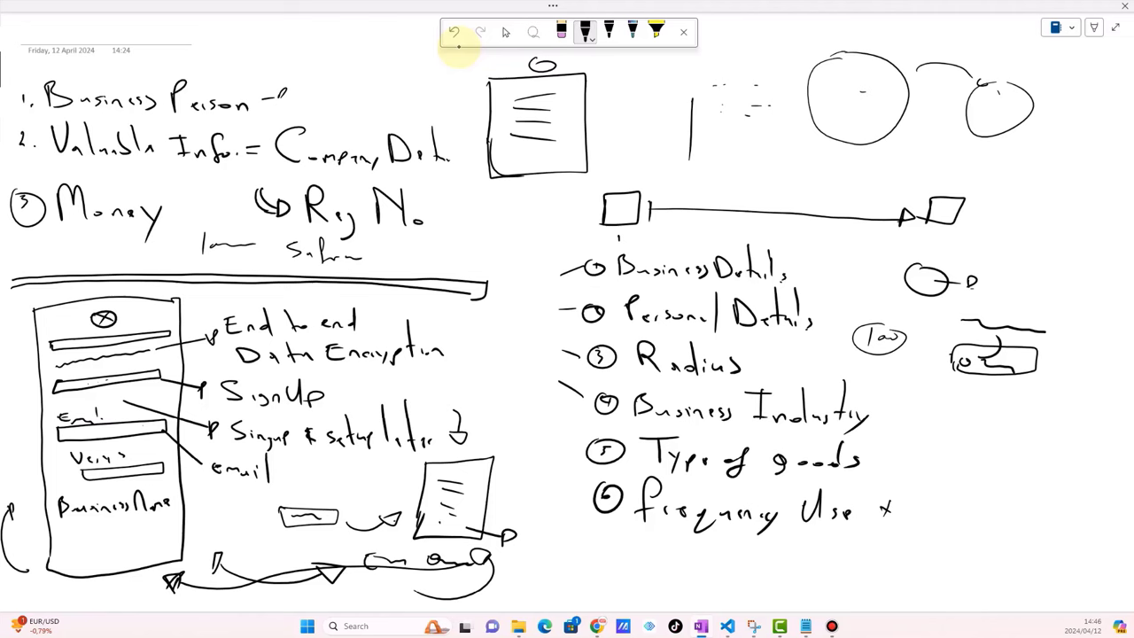
pyautogui.moveTo(485, 478); pyautogui.dragTo(512, 482)
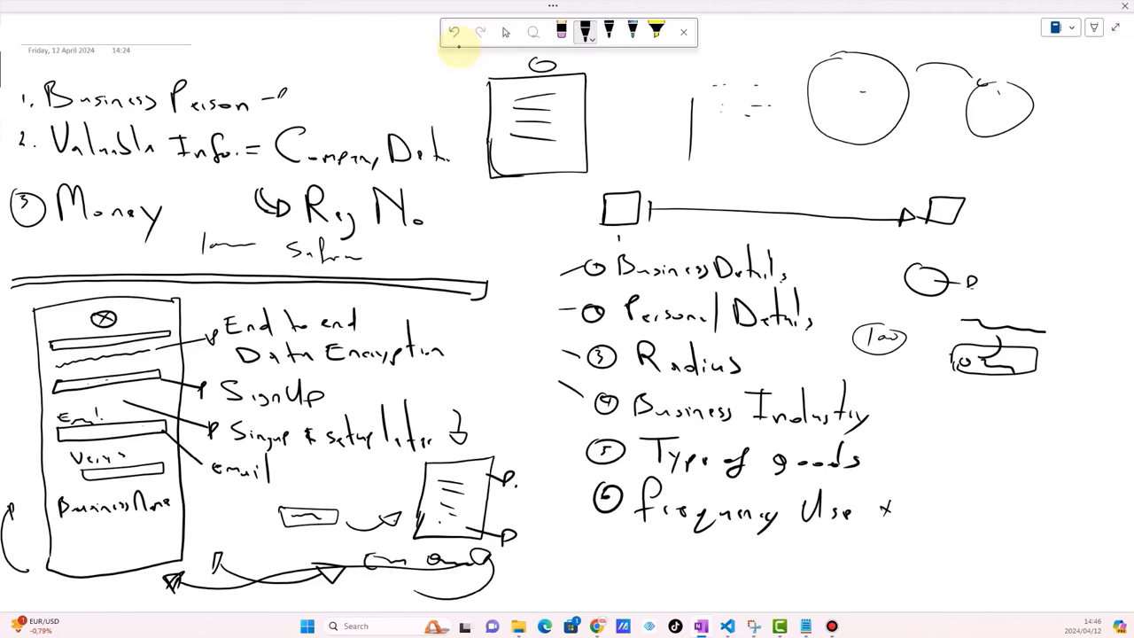
pyautogui.moveTo(517, 478)
pyautogui.mouseDown()
pyautogui.moveTo(519, 498)
pyautogui.moveTo(548, 492)
pyautogui.mouseUp()
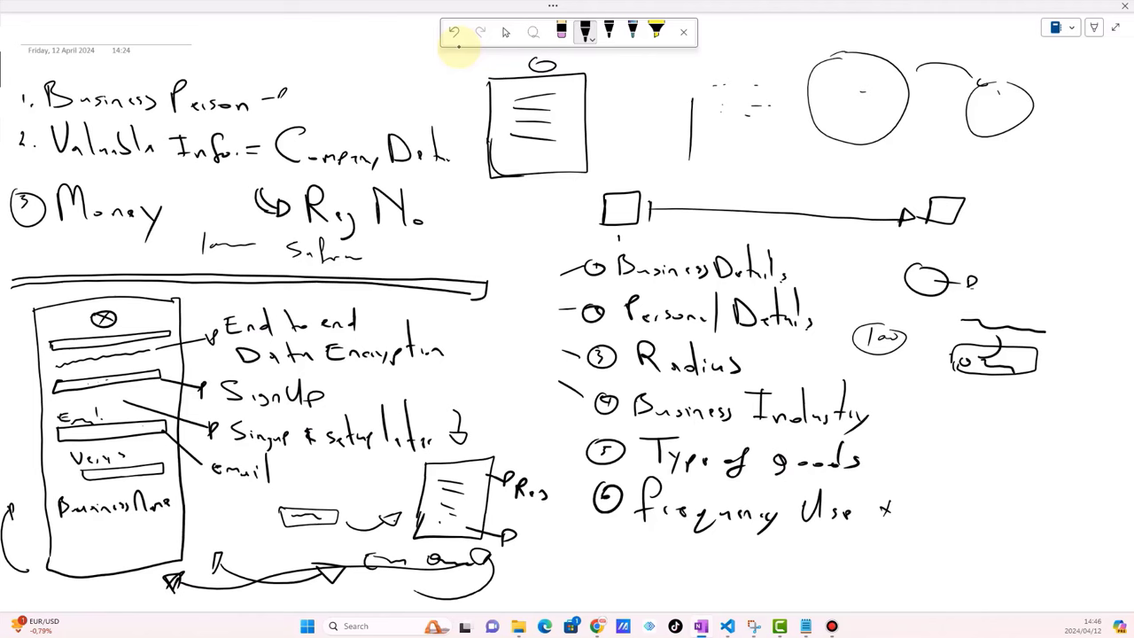
pyautogui.click(454, 35)
pyautogui.click(455, 35)
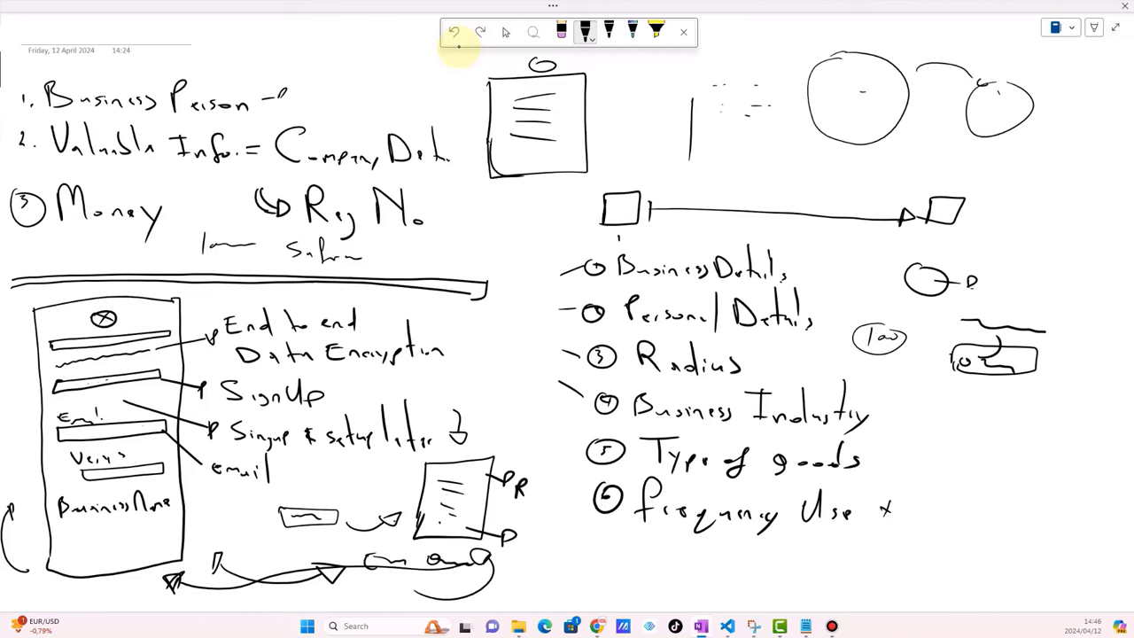
pyautogui.click(454, 35)
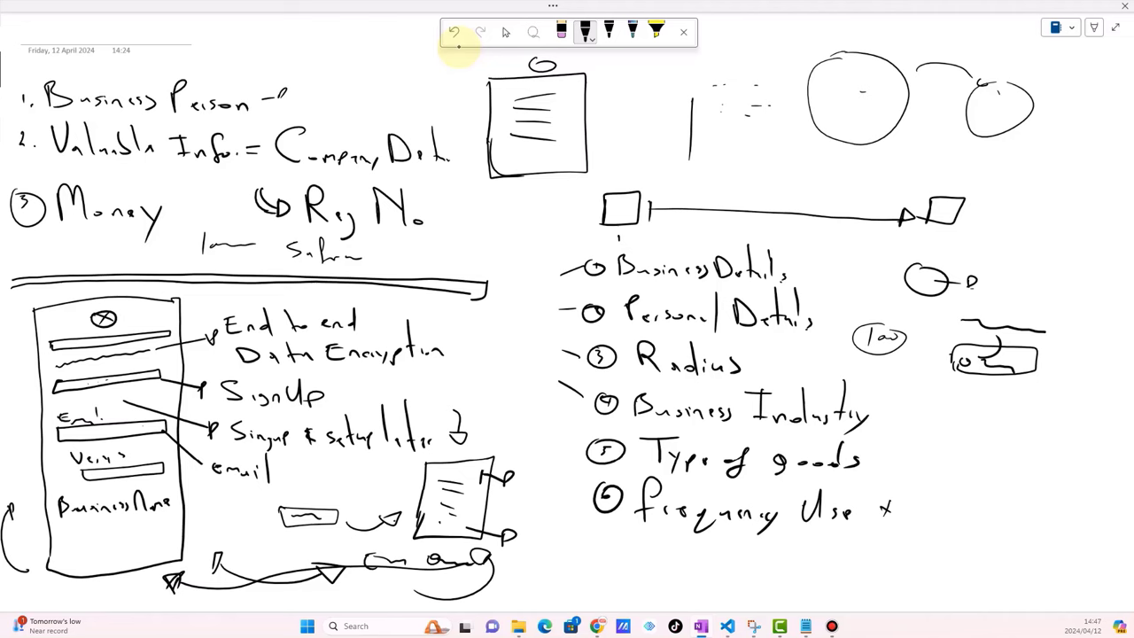
# Draw a curved arrow over the page sketch and write the labels Name, Mobile. and LD.
pyautogui.moveTo(466, 454)
pyautogui.mouseDown()
pyautogui.moveTo(484, 434)
pyautogui.moveTo(531, 425)
pyautogui.moveTo(539, 443)
pyautogui.mouseUp()
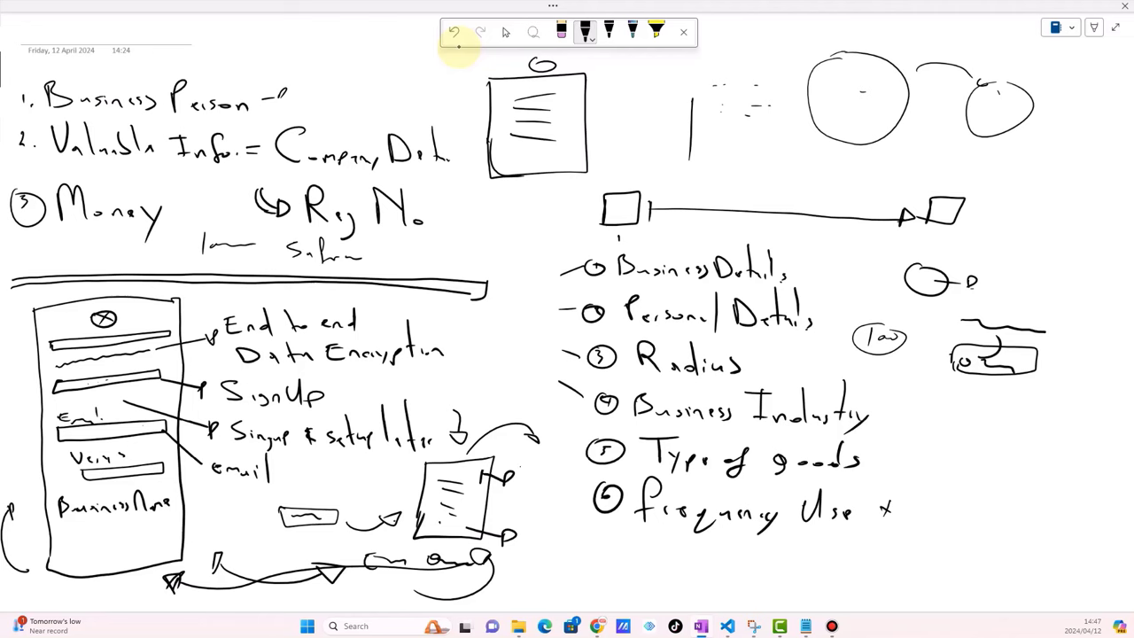
pyautogui.moveTo(520, 484)
pyautogui.mouseDown()
pyautogui.moveTo(531, 470)
pyautogui.moveTo(559, 480)
pyautogui.mouseUp()
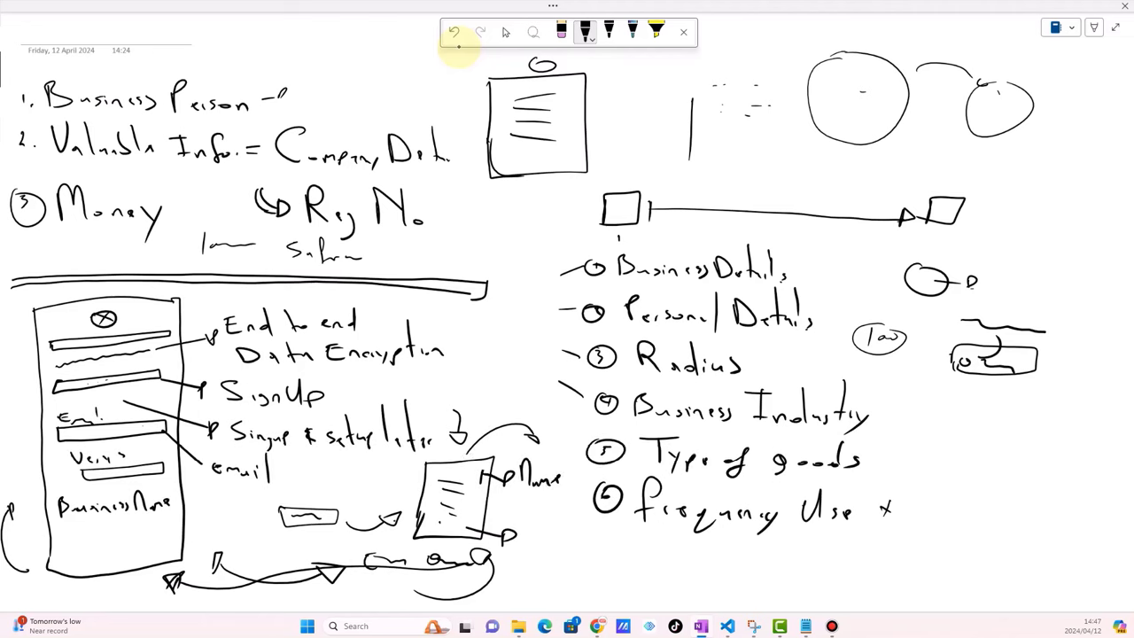
pyautogui.moveTo(507, 517)
pyautogui.mouseDown()
pyautogui.moveTo(519, 507)
pyautogui.moveTo(522, 517)
pyautogui.moveTo(563, 519)
pyautogui.mouseUp()
pyautogui.click(566, 521)
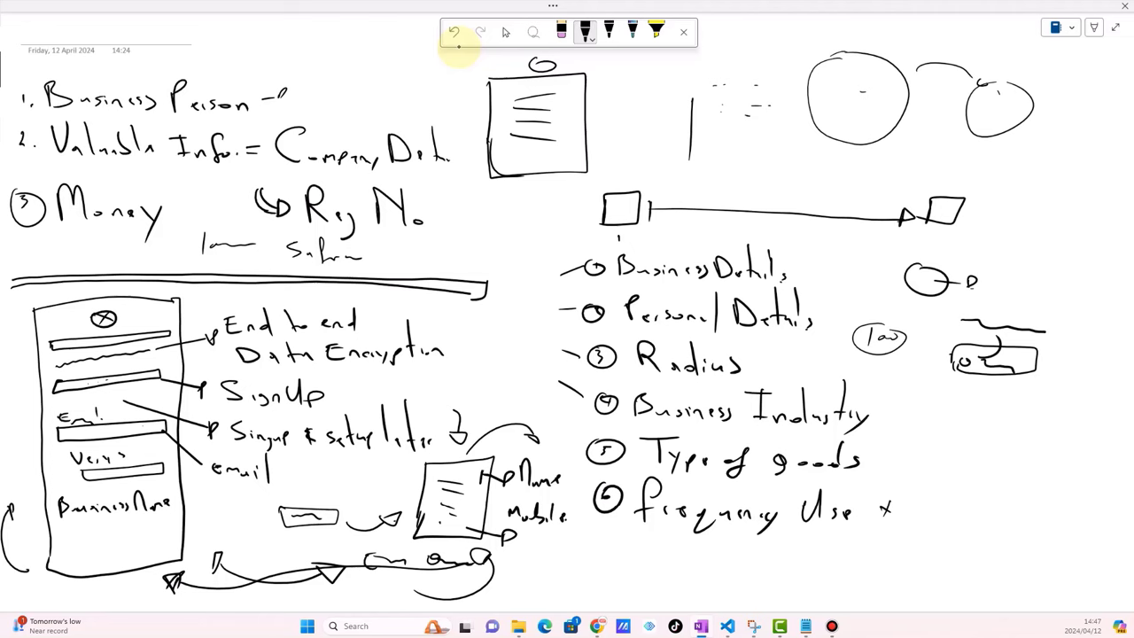
pyautogui.moveTo(520, 556); pyautogui.dragTo(541, 571)
pyautogui.moveTo(542, 558); pyautogui.dragTo(542, 572)
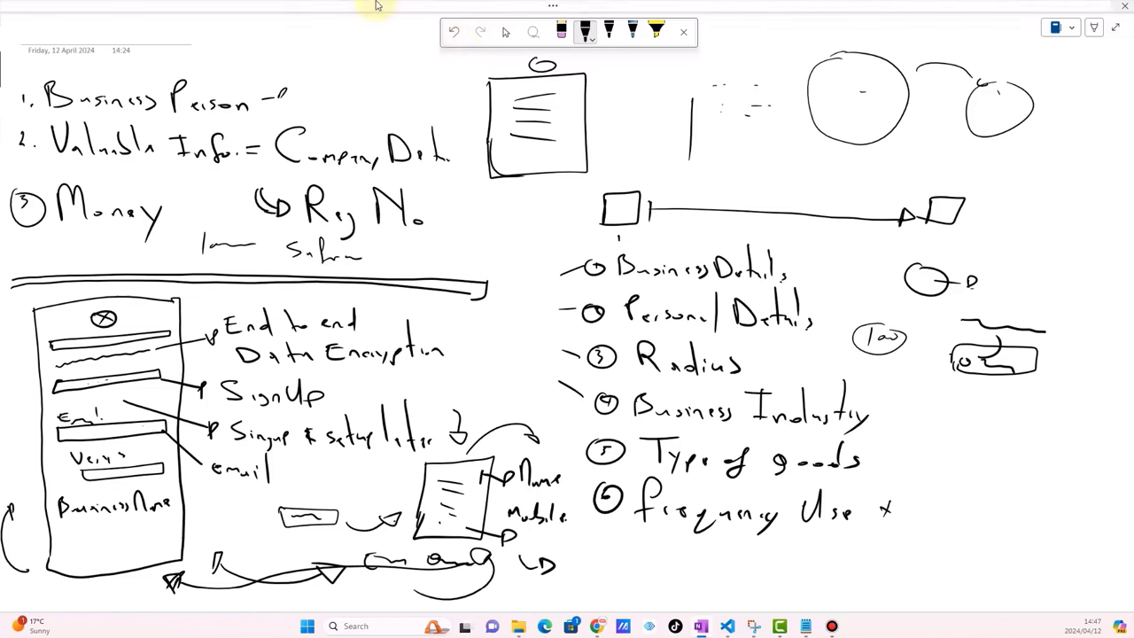
pyautogui.press('Escape')
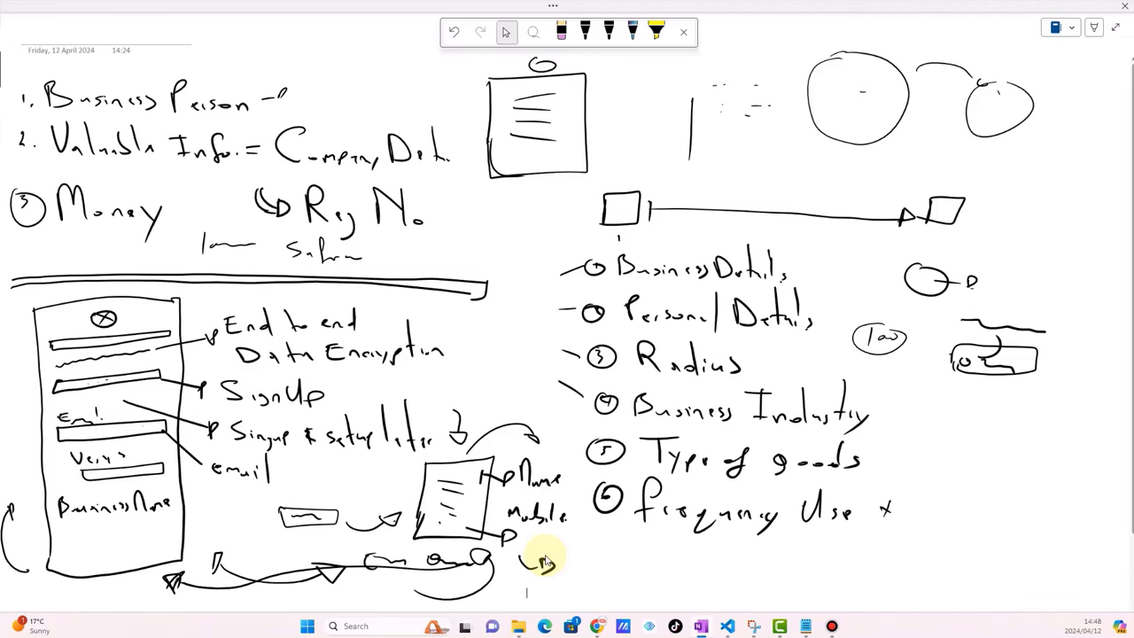
# Screenshot the sign-up wireframe sketch with Win+Shift+S, then exit full-page view.
pyautogui.press('super+shift+s')
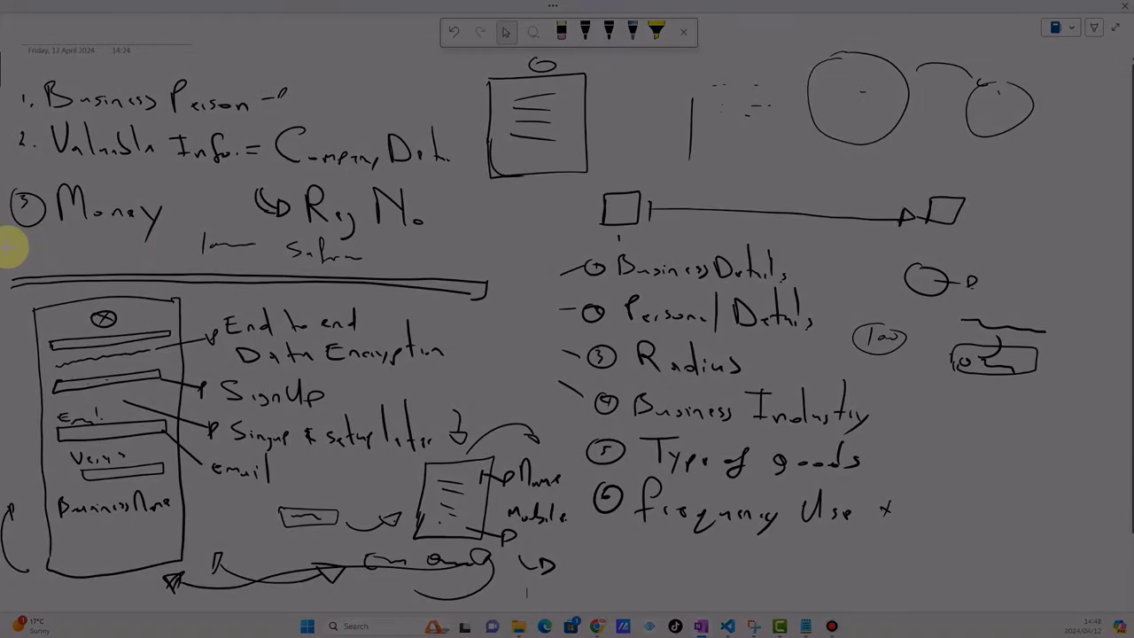
pyautogui.moveTo(6, 245); pyautogui.dragTo(587, 603)
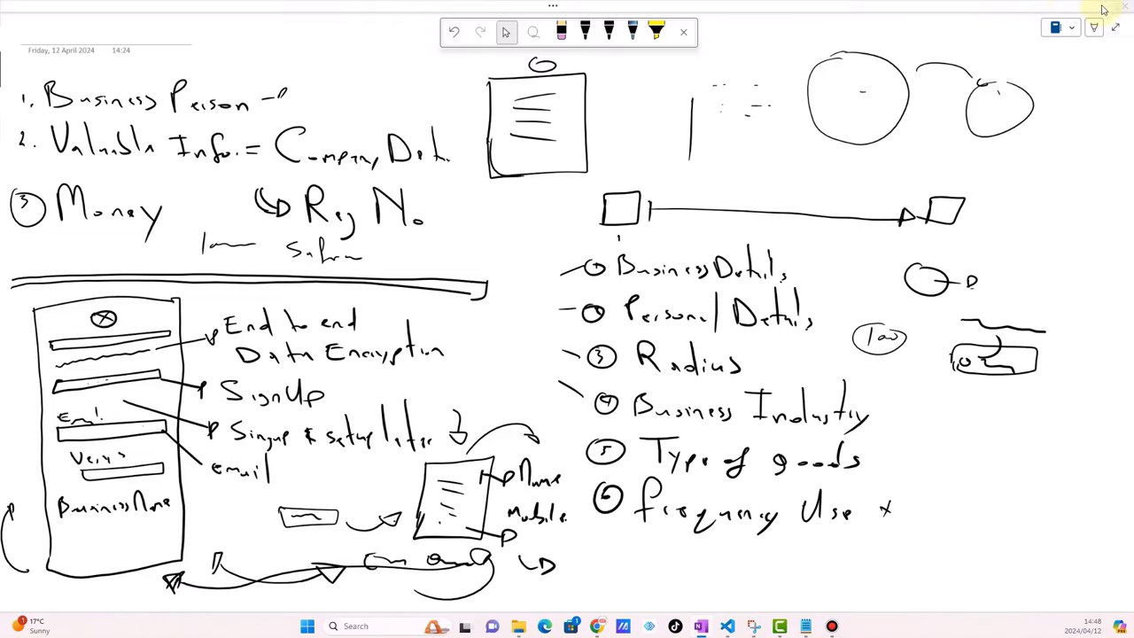
pyautogui.click(1119, 30)
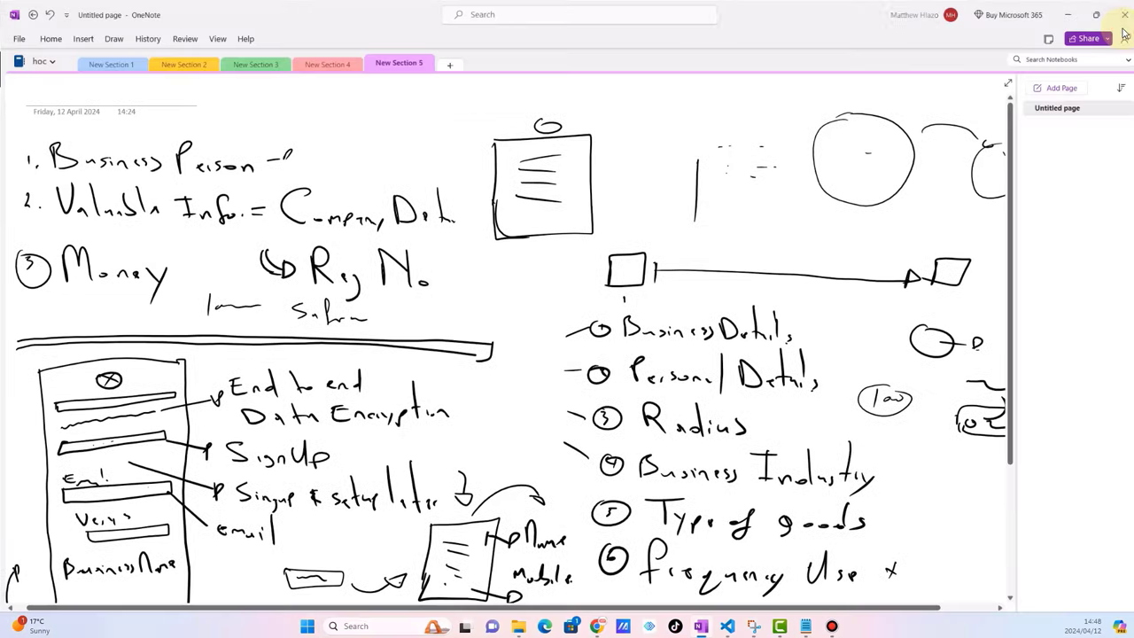
# Paste the wireframe sketch into Figma, resize it to 512×316 and place it below the logistics text.
pyautogui.click(1069, 15)
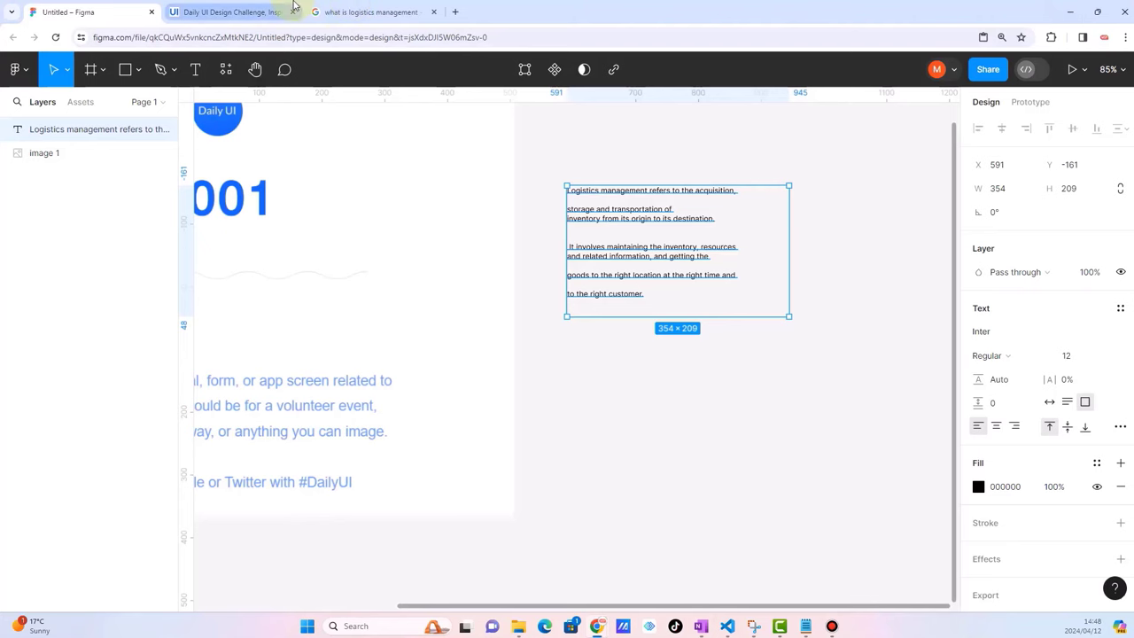
pyautogui.click(622, 374)
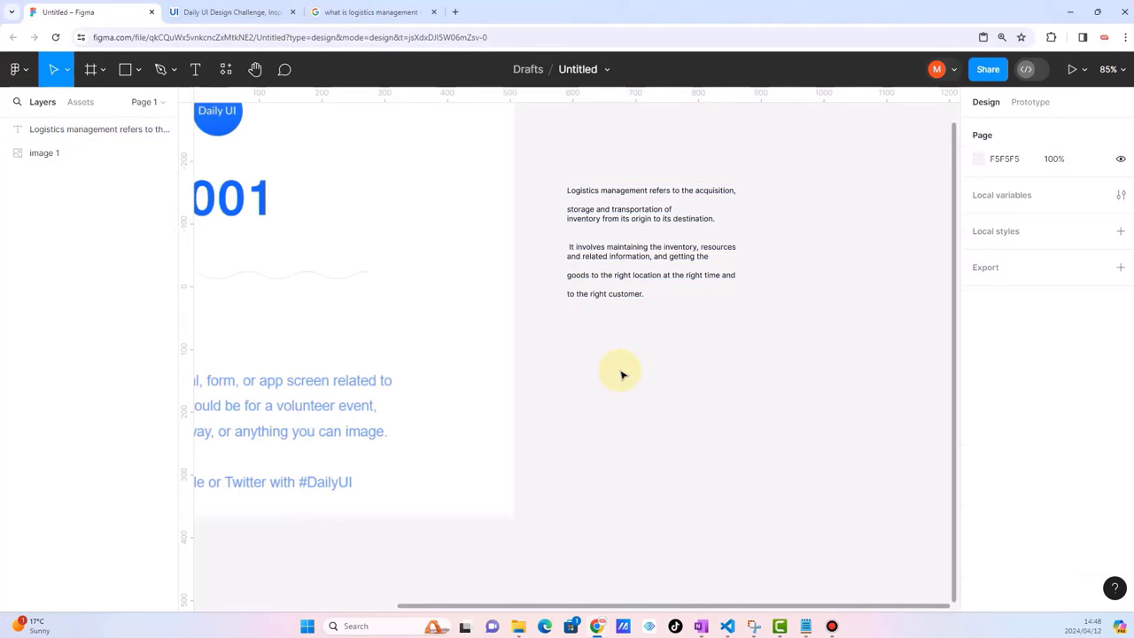
pyautogui.hotkey('ctrl', 'v')
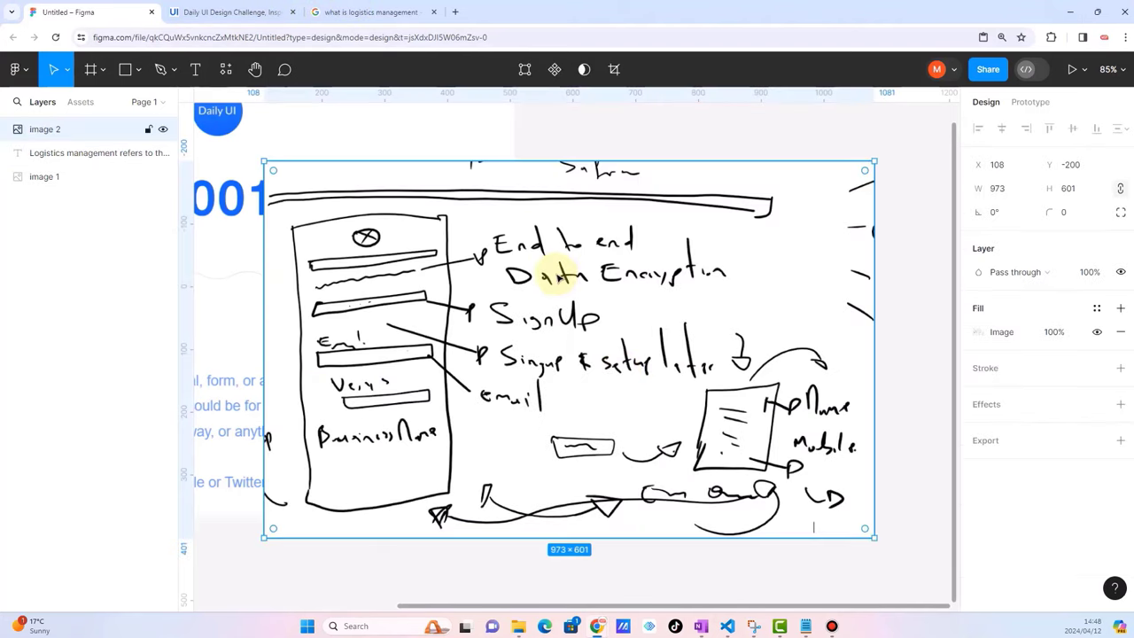
pyautogui.keyDown('ctrl'); pyautogui.scroll(-5, 559, 275); pyautogui.keyUp('ctrl')
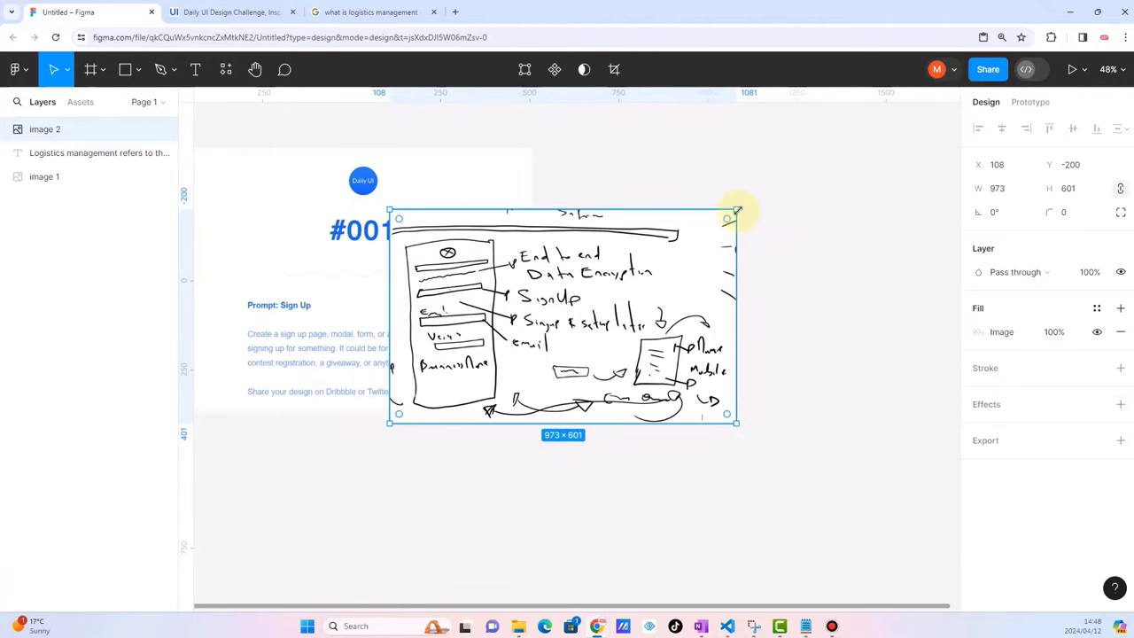
pyautogui.moveTo(736, 211); pyautogui.dragTo(596, 295)
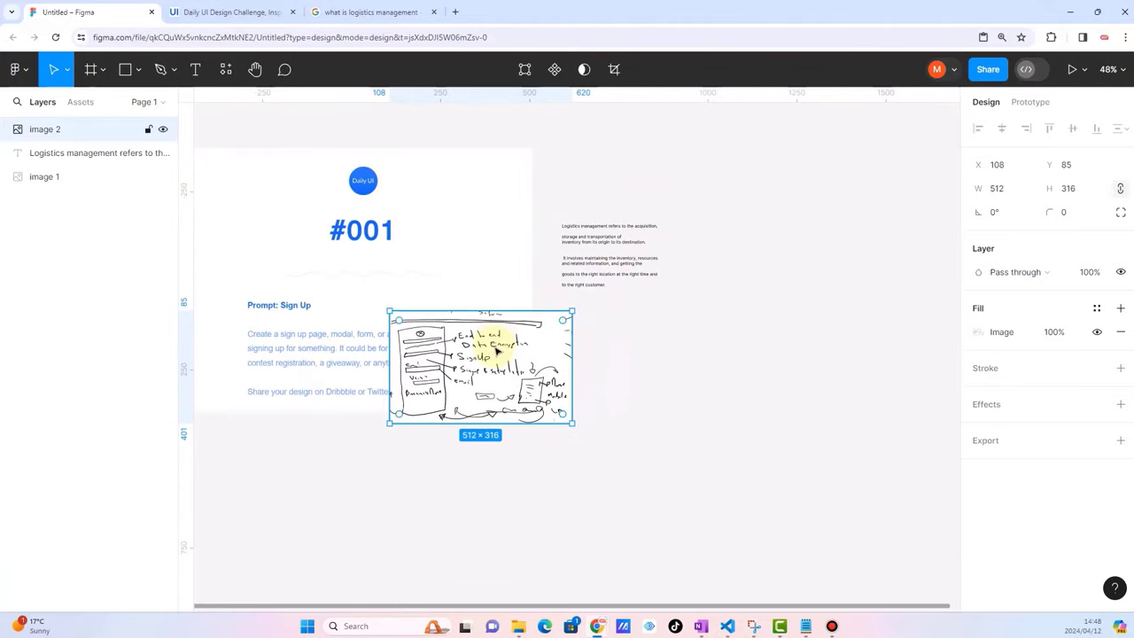
pyautogui.moveTo(484, 354); pyautogui.dragTo(659, 338)
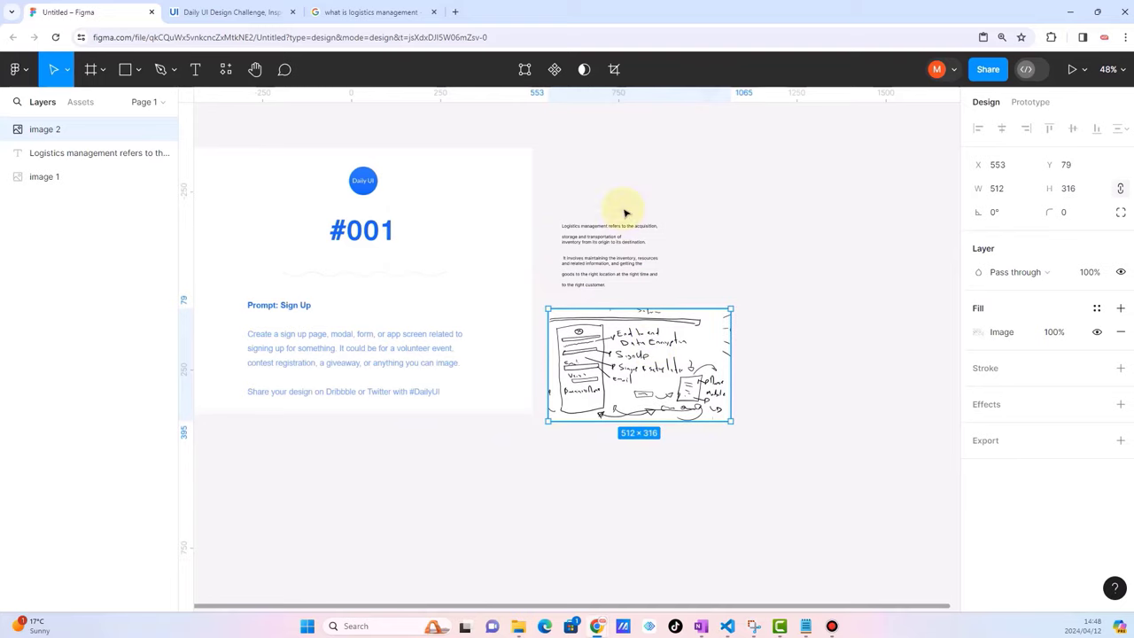
pyautogui.keyDown('ctrl'); pyautogui.scroll(2, 634, 260); pyautogui.keyUp('ctrl')
pyautogui.scroll(5, 635, 259)
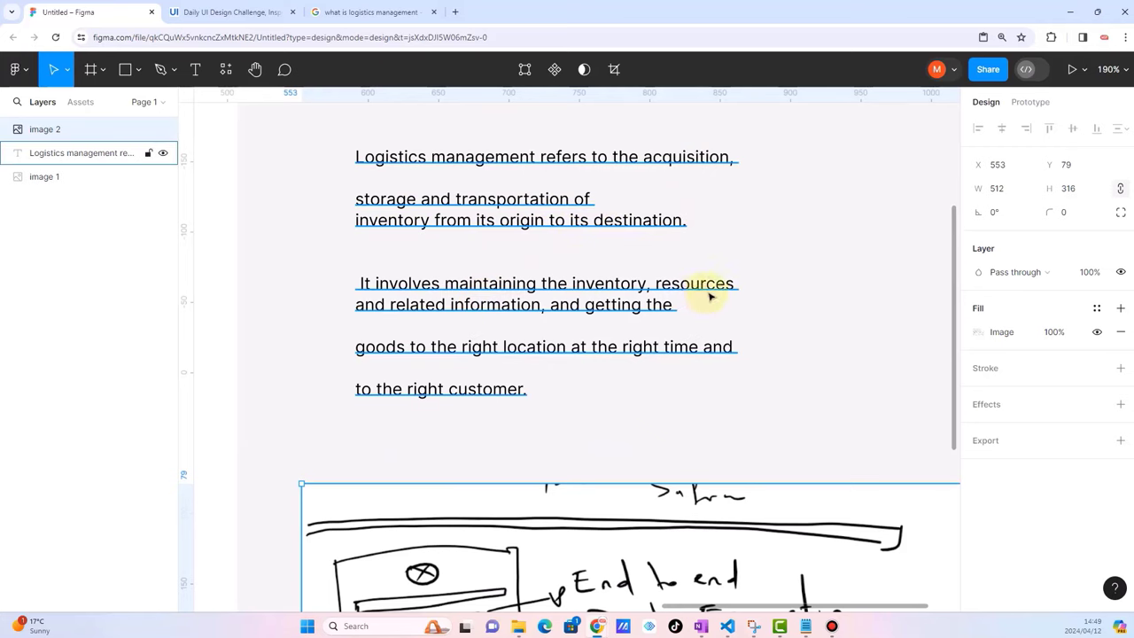
# Move the Daily UI image further left on the canvas.
pyautogui.scroll(-2, 502, 327)
pyautogui.hscroll(-2, 501, 327)
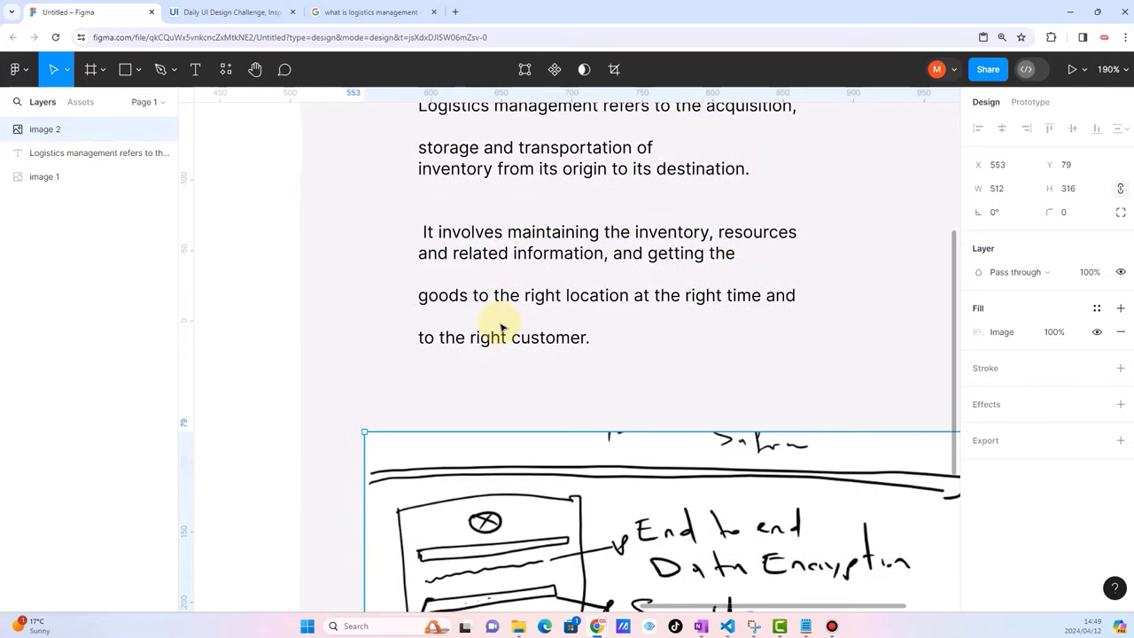
pyautogui.scroll(-10, 501, 328)
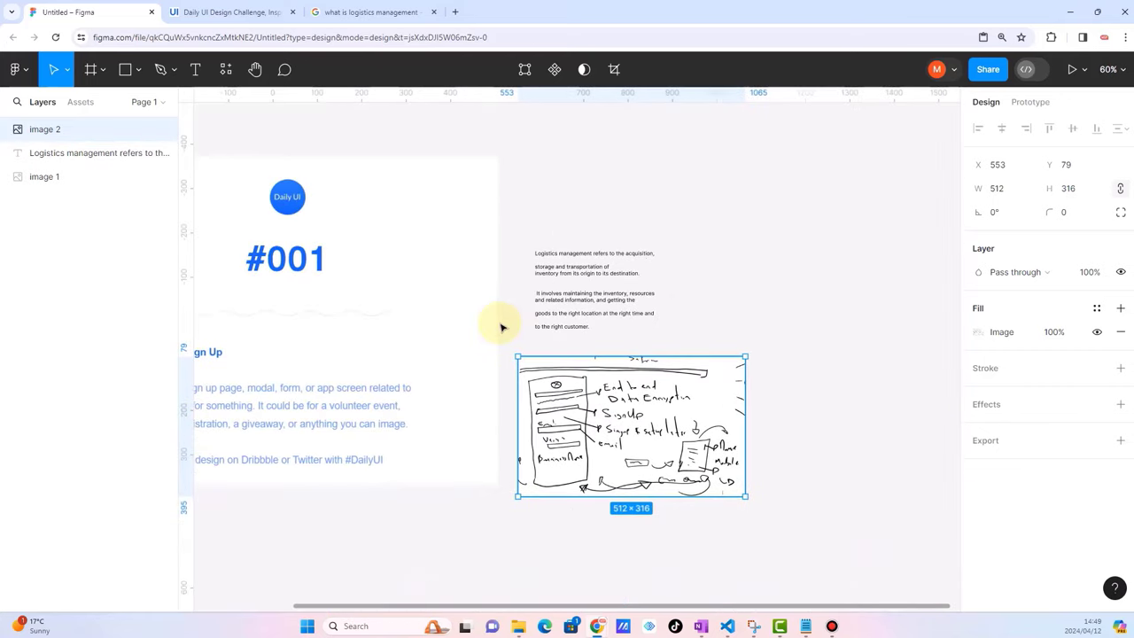
pyautogui.scroll(-3, 501, 328)
pyautogui.moveTo(347, 244); pyautogui.dragTo(269, 258)
pyautogui.click(501, 208)
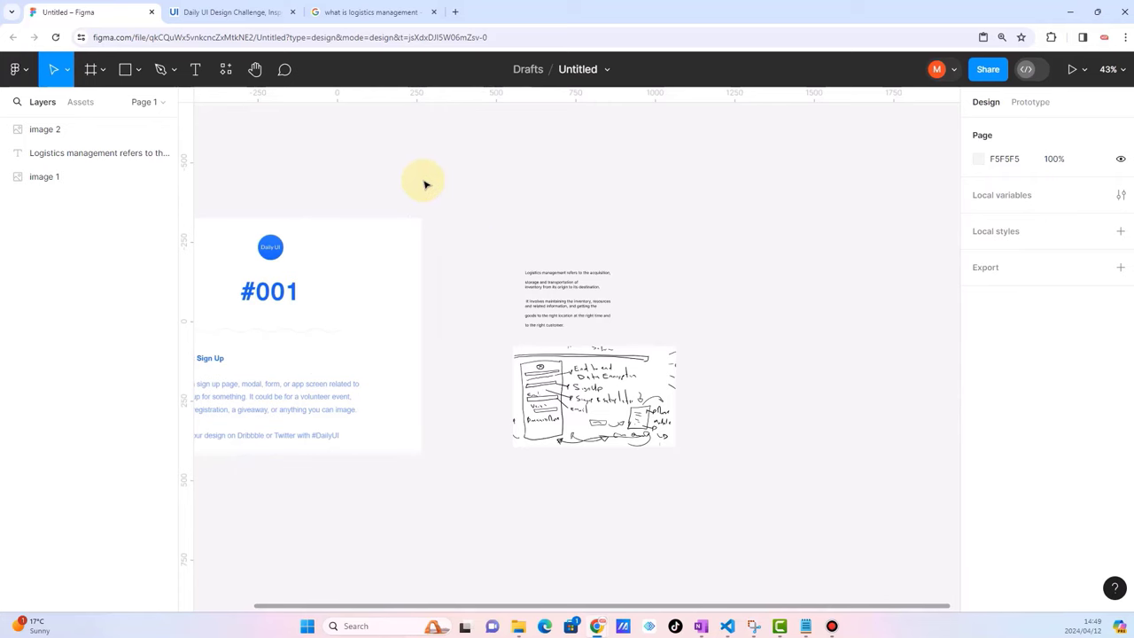
# Open the Html Fill SVG icon page in a new tab, then return to the search results.
pyautogui.click(456, 12)
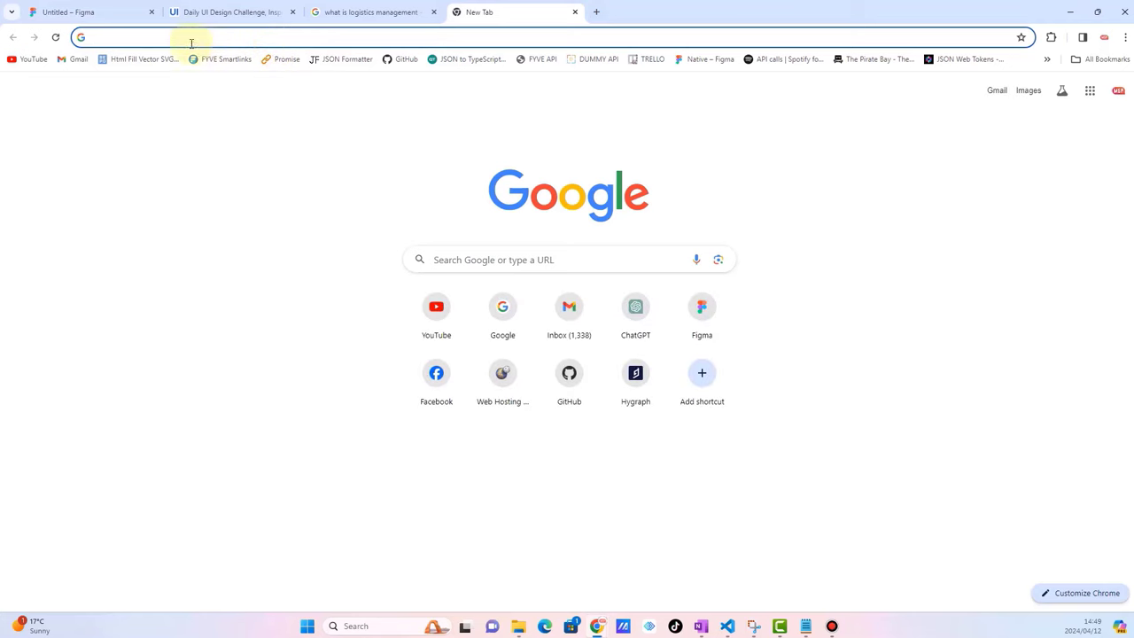
pyautogui.click(124, 58)
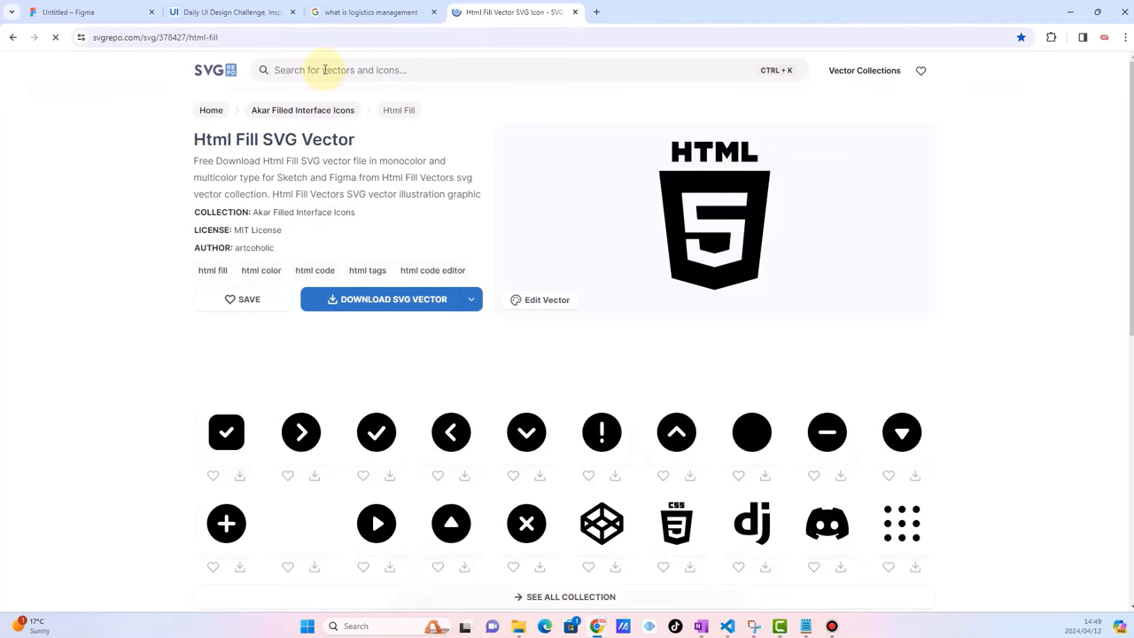
pyautogui.click(399, 13)
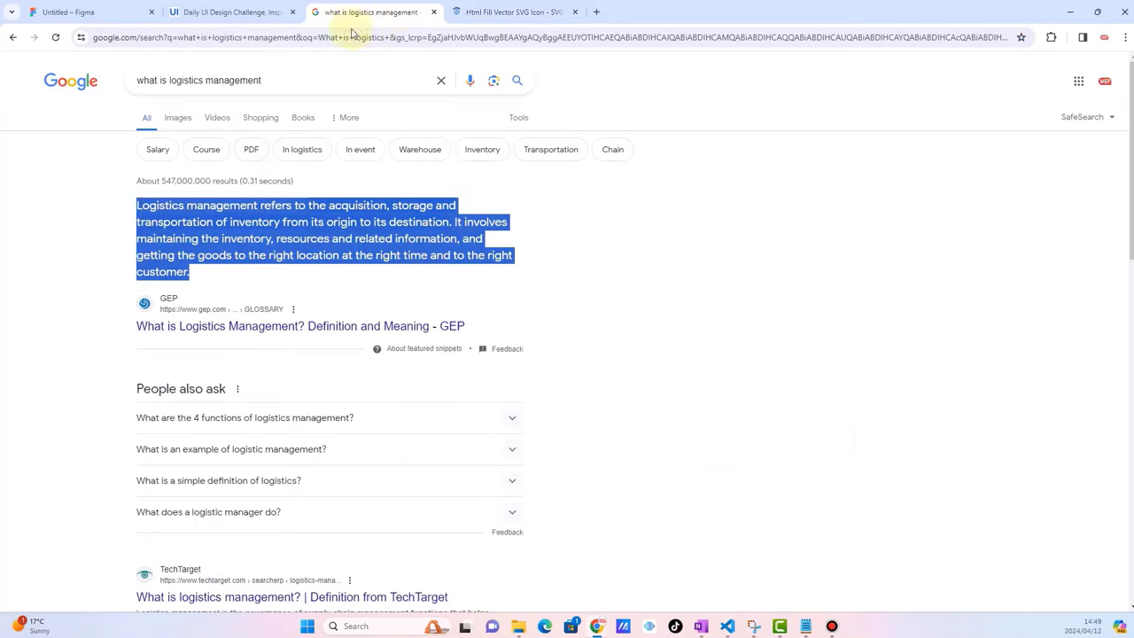
# Replace the search query with 'logistics logo' and run the search.
pyautogui.doubleClick(276, 80)
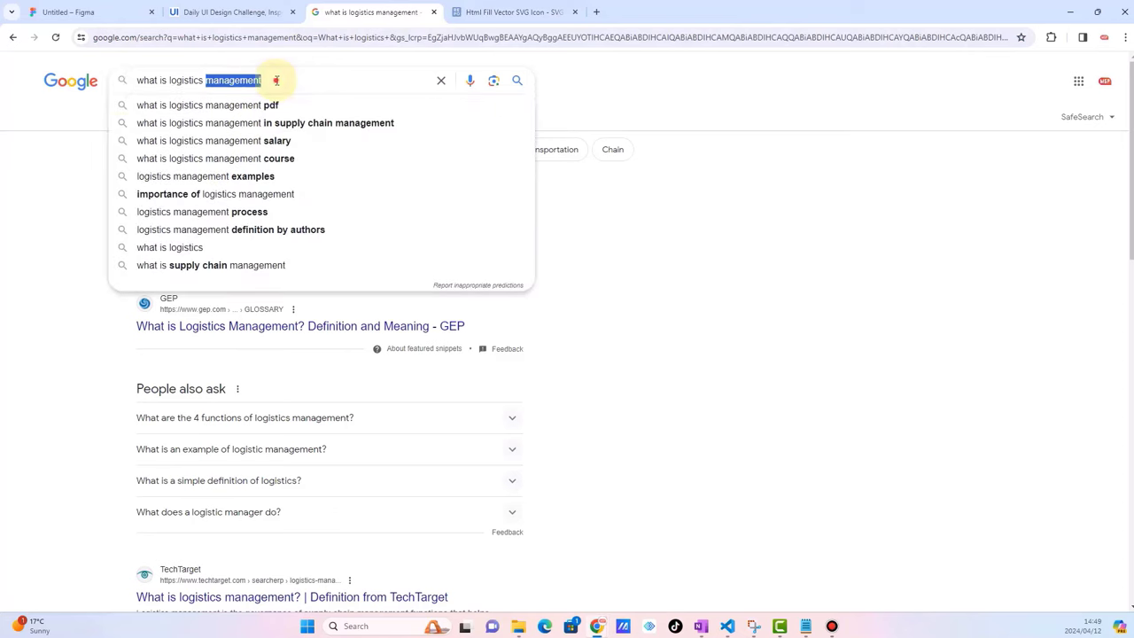
pyautogui.moveTo(278, 78); pyautogui.dragTo(71, 82)
pyautogui.press('BackSpace')
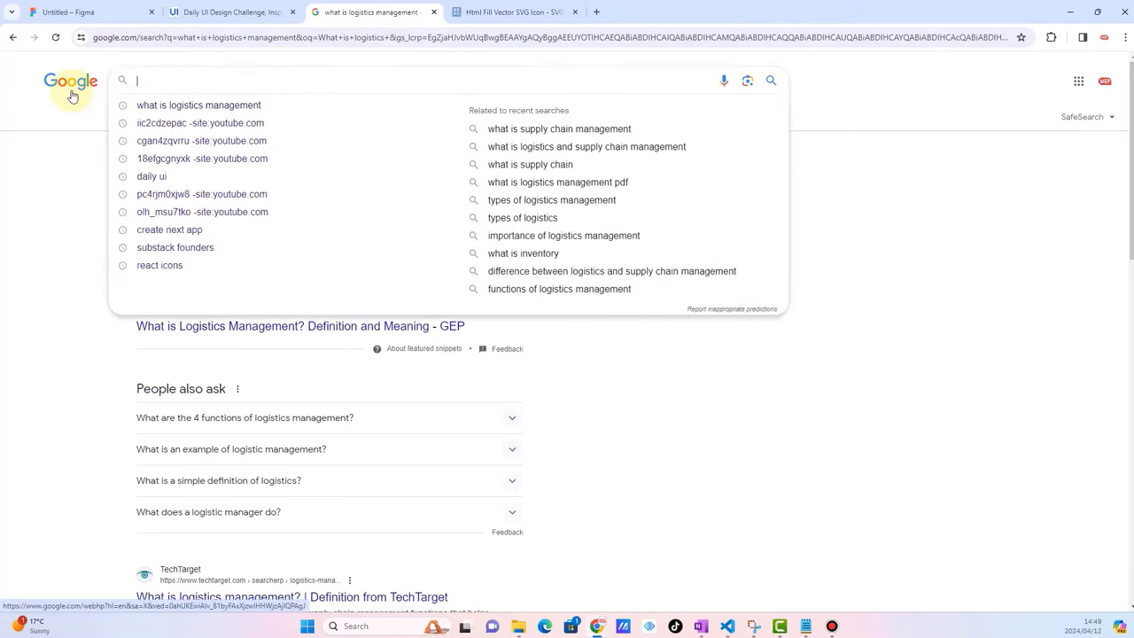
pyautogui.write('logistics')
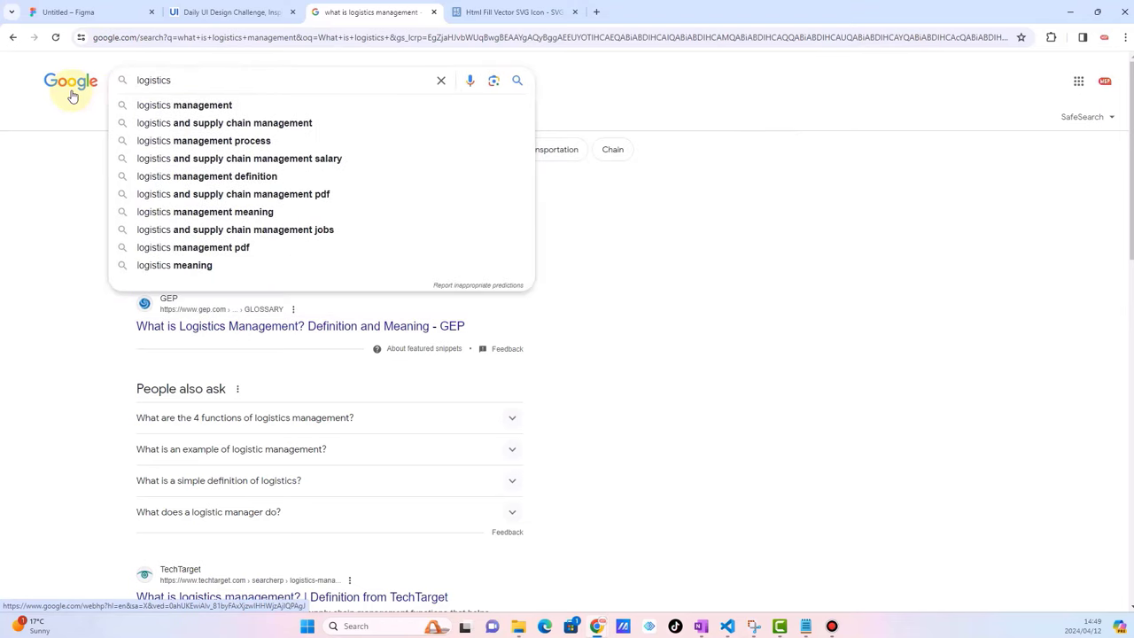
pyautogui.write(' logo')
pyautogui.press('Return')
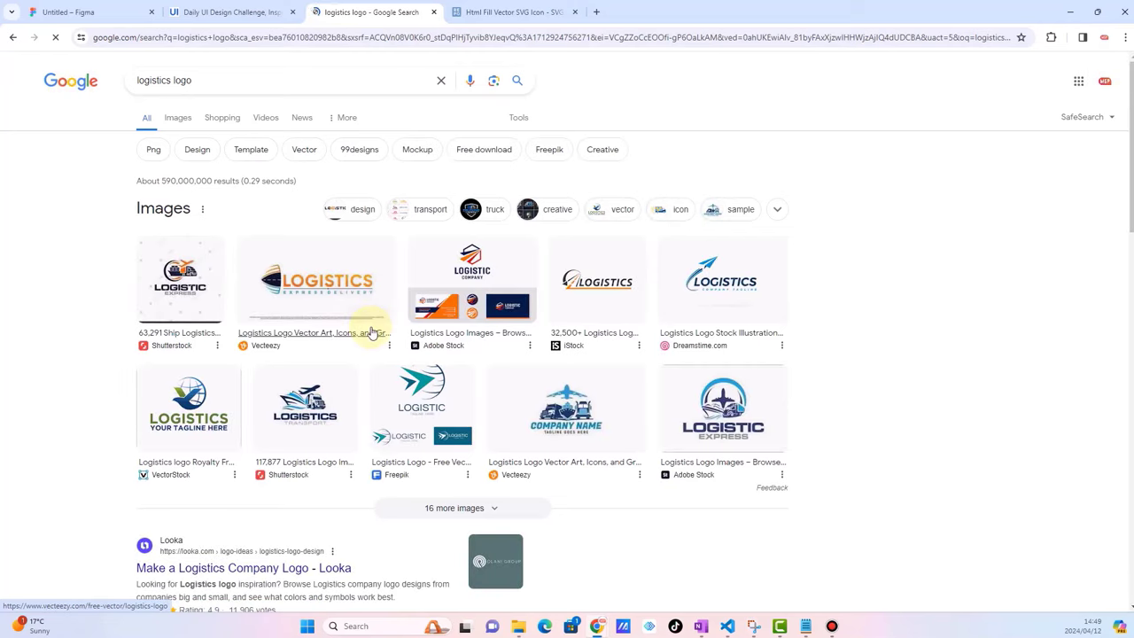
# Switch to image results and scroll down to the Bensco Logistics logo.
pyautogui.click(176, 120)
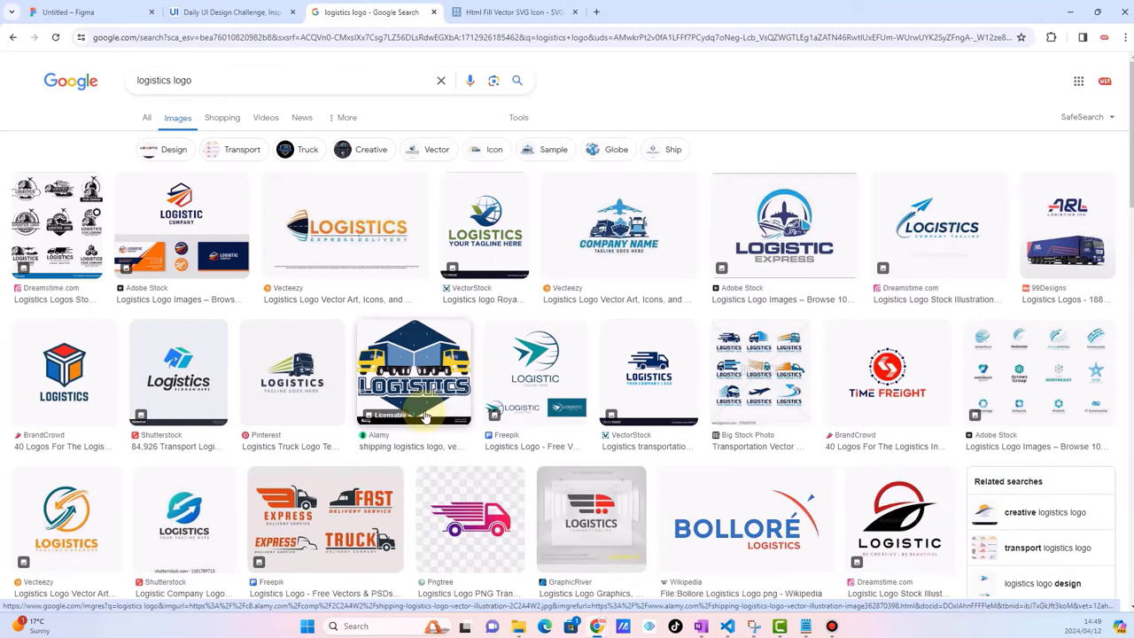
pyautogui.scroll(-1, 425, 416)
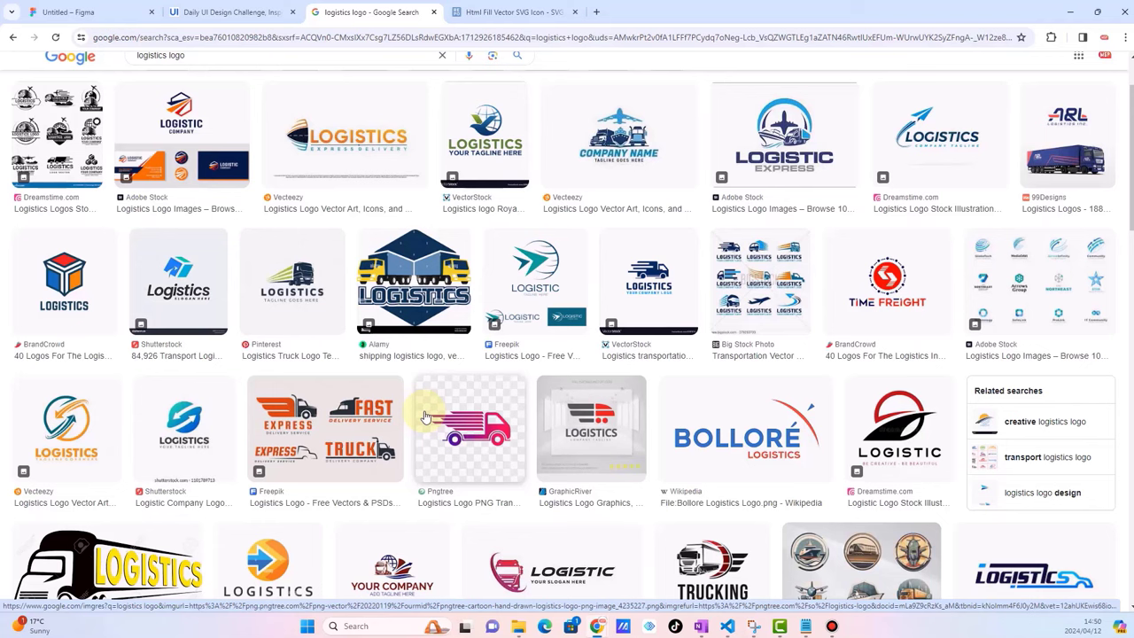
pyautogui.scroll(-3, 682, 505)
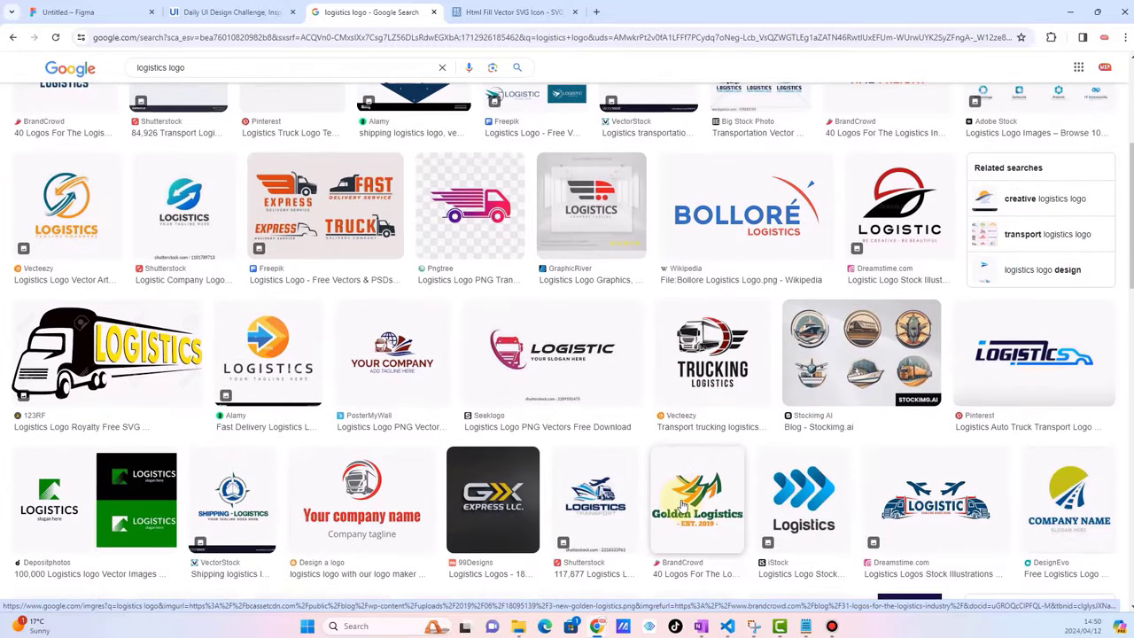
pyautogui.scroll(-1, 682, 505)
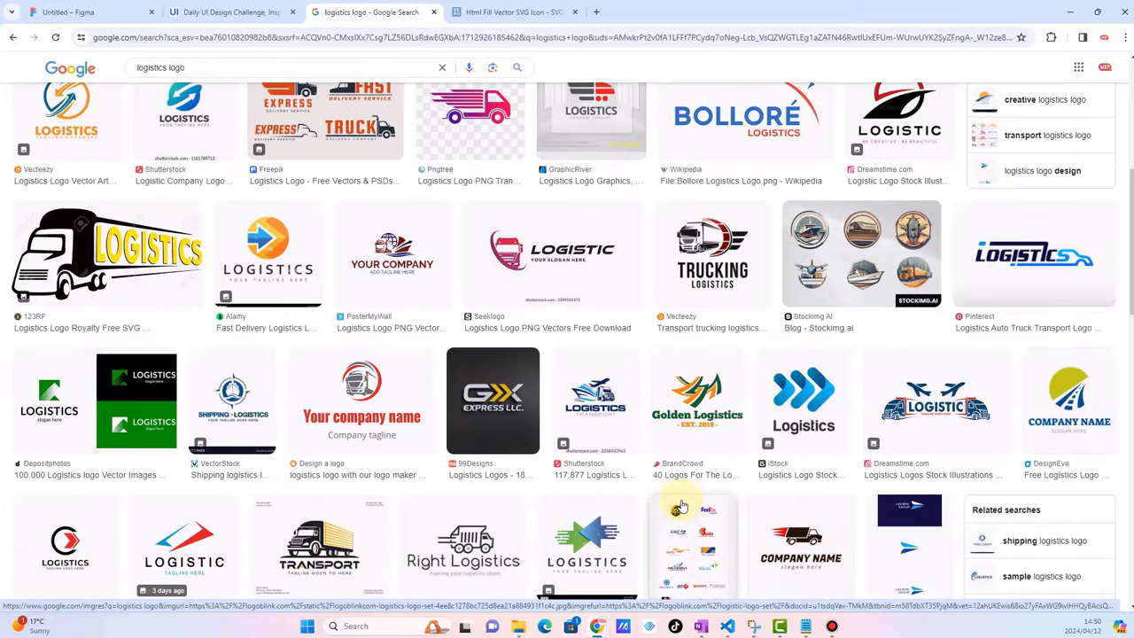
pyautogui.scroll(-3, 682, 505)
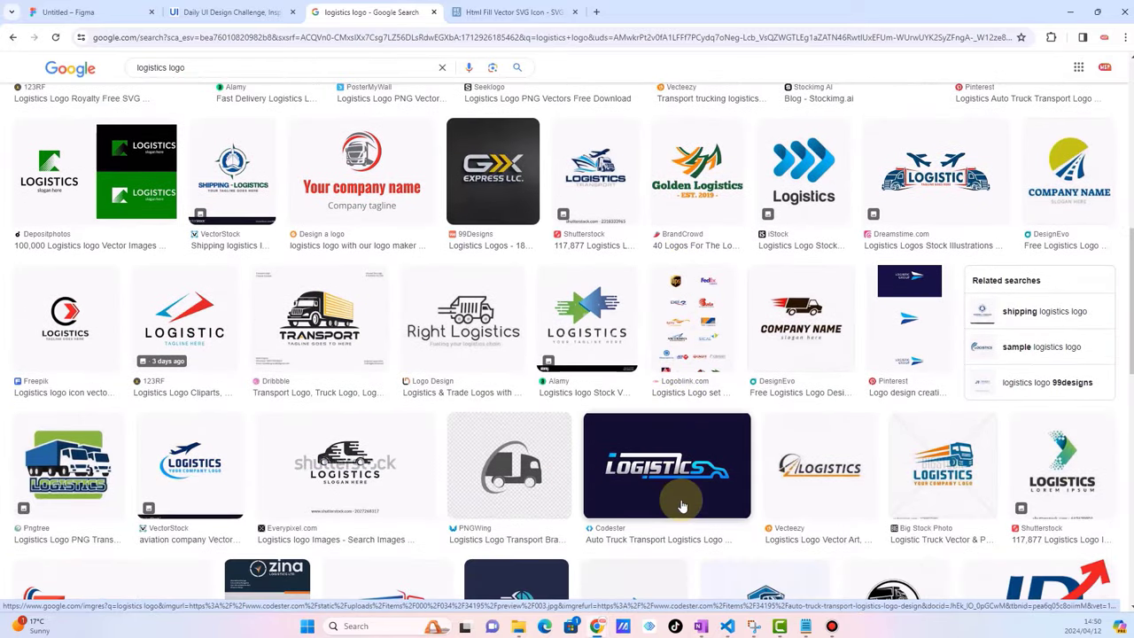
pyautogui.scroll(-2, 682, 505)
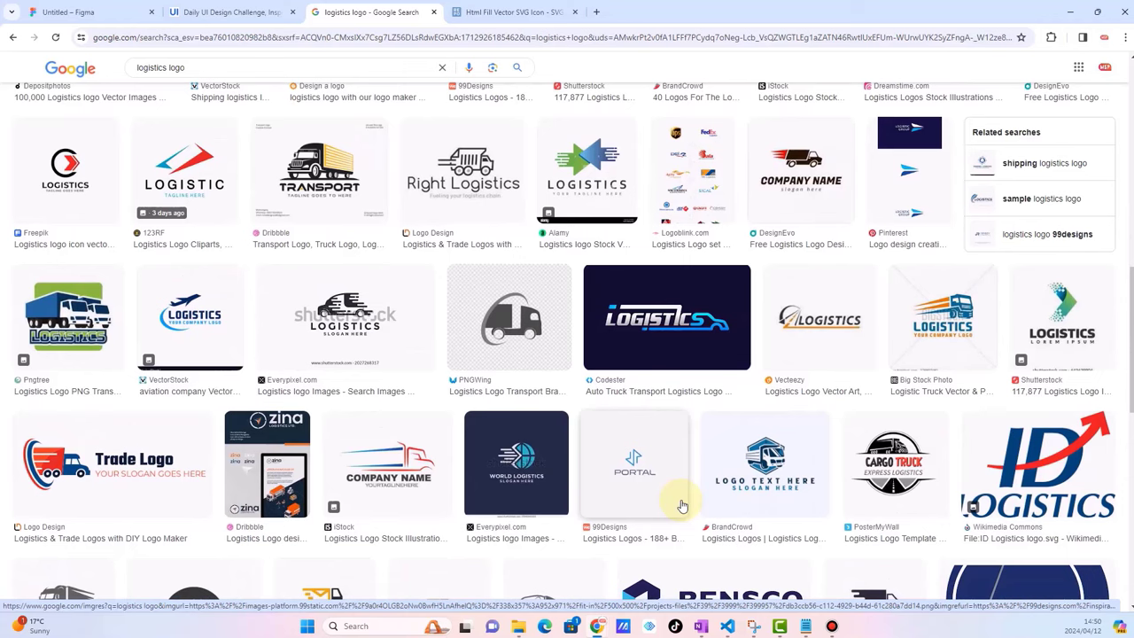
pyautogui.scroll(-2, 682, 505)
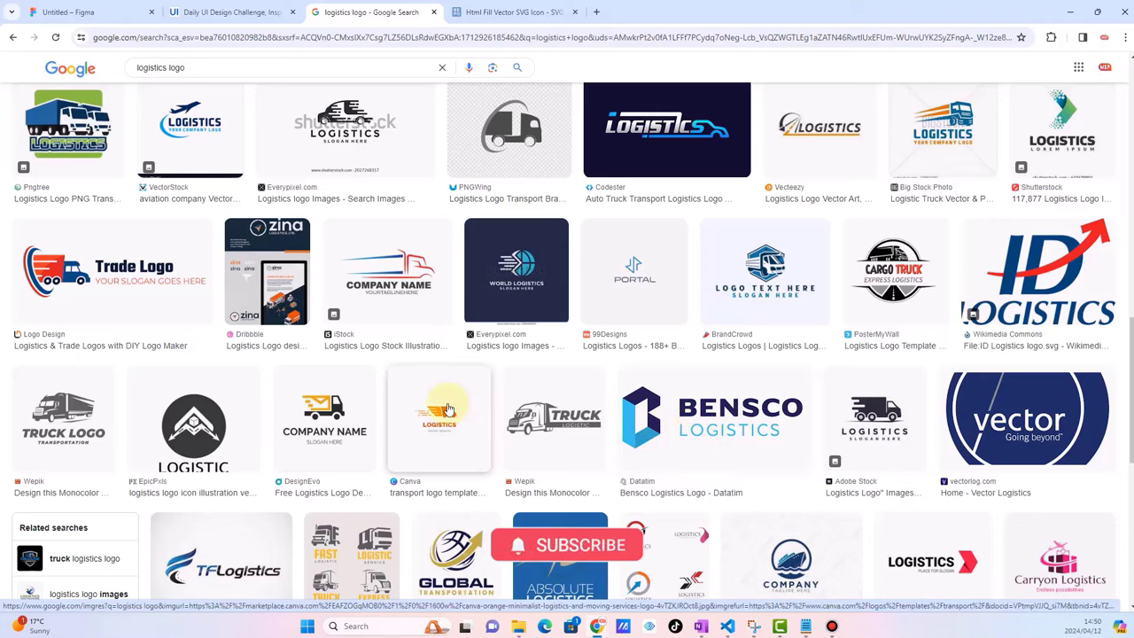
# Copy the Bensco Logistics logo image from its preview and go back to Figma.
pyautogui.click(660, 439)
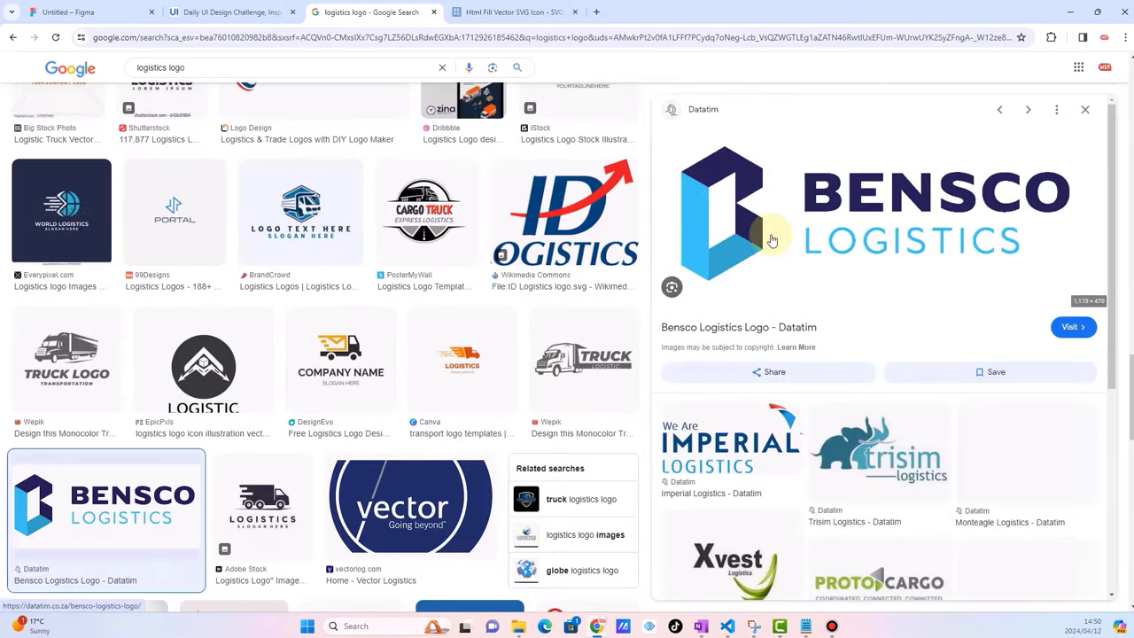
pyautogui.rightClick(753, 217)
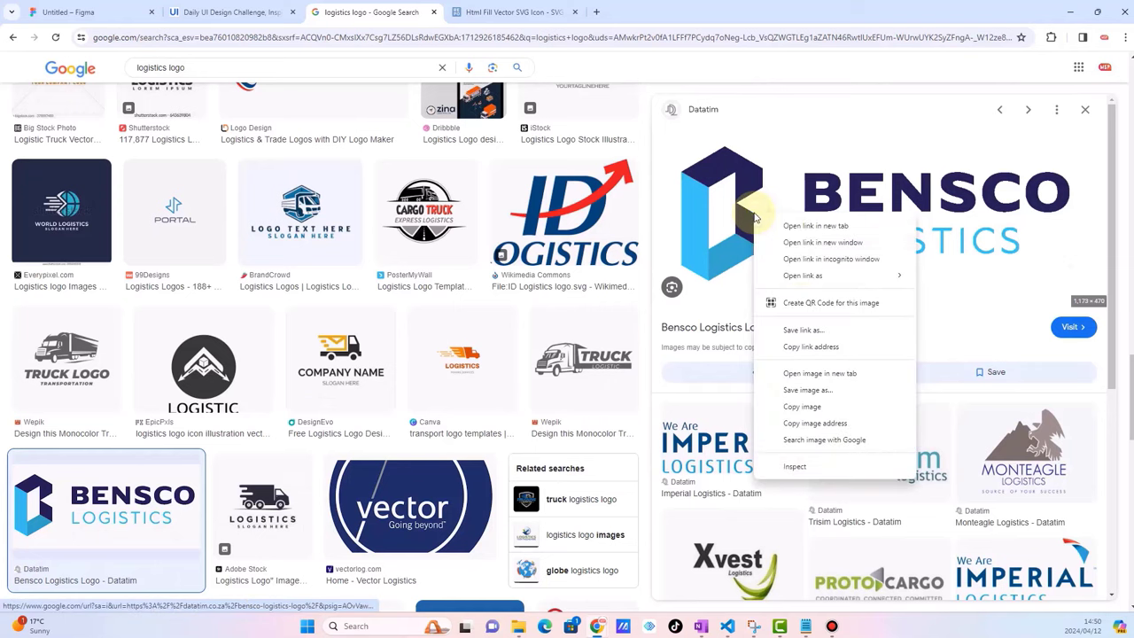
pyautogui.click(791, 408)
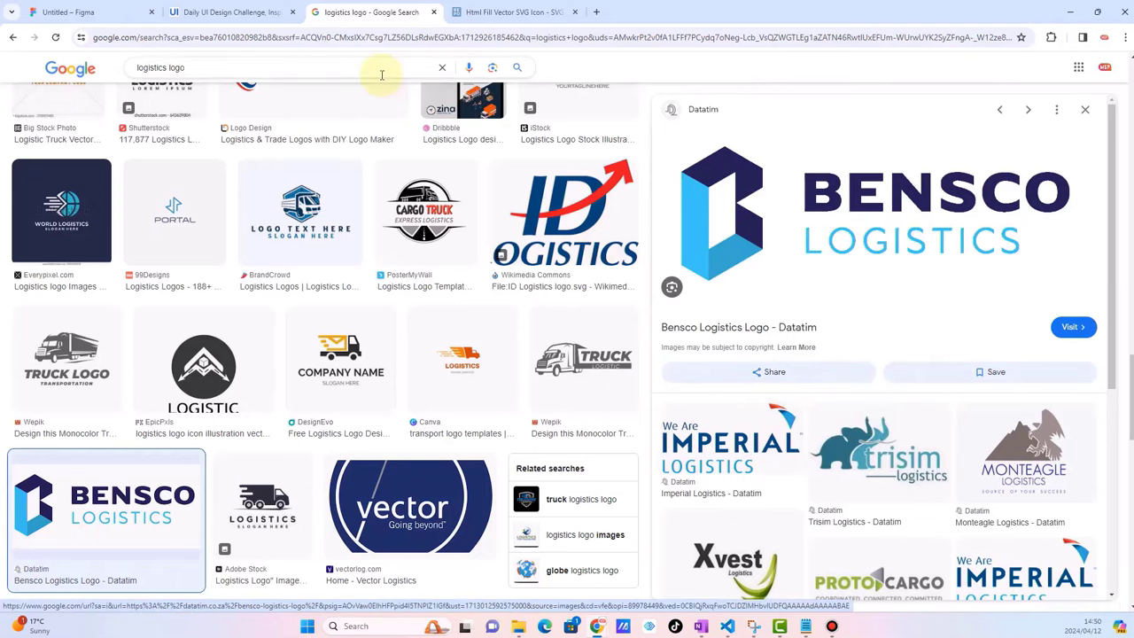
pyautogui.click(98, 12)
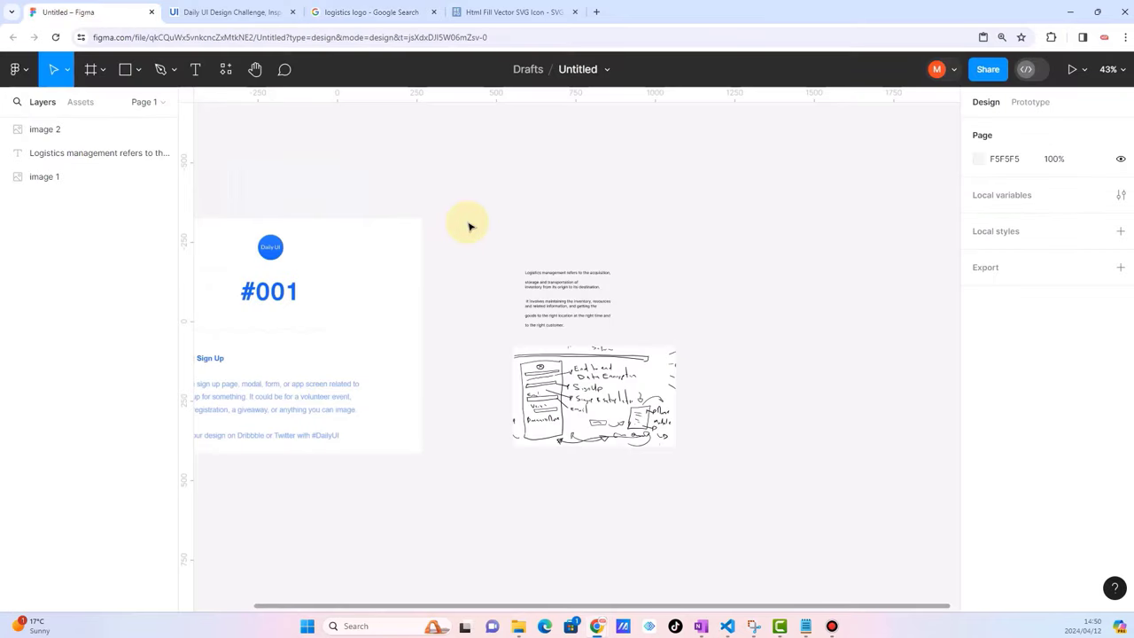
# Paste the Bensco Logistics logo as image 3 and move it above the definition text.
pyautogui.hotkey('ctrl', 'v')
pyautogui.moveTo(463, 326); pyautogui.dragTo(513, 162)
pyautogui.scroll(-5, 514, 162)
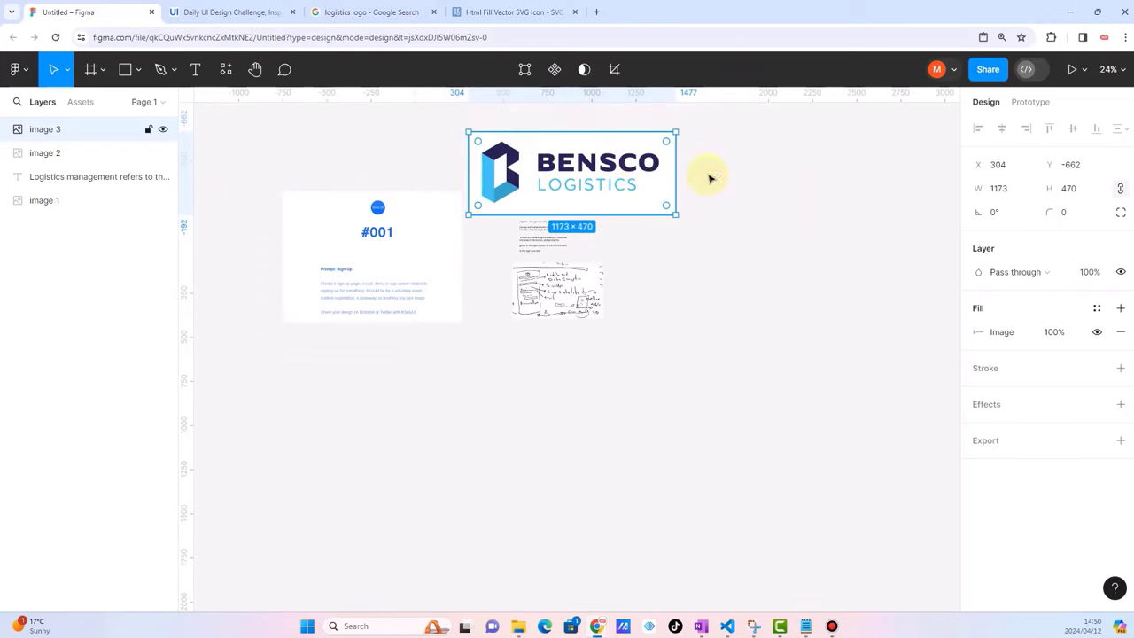
pyautogui.click(739, 177)
pyautogui.scroll(2, 653, 166)
pyautogui.hscroll(2, 653, 167)
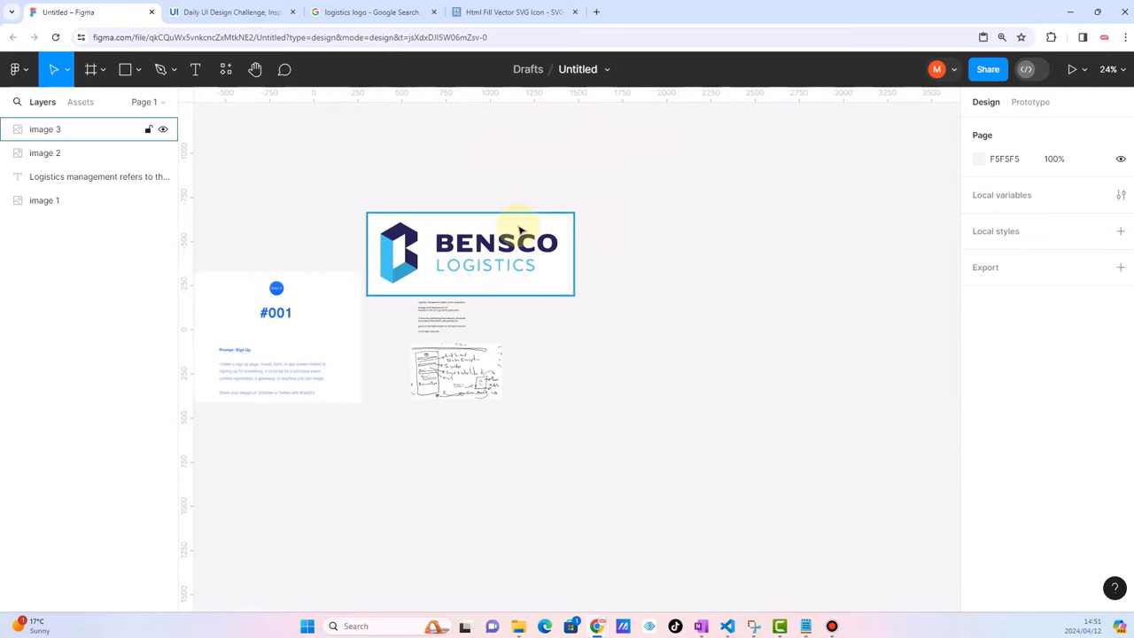
pyautogui.scroll(4, 502, 248)
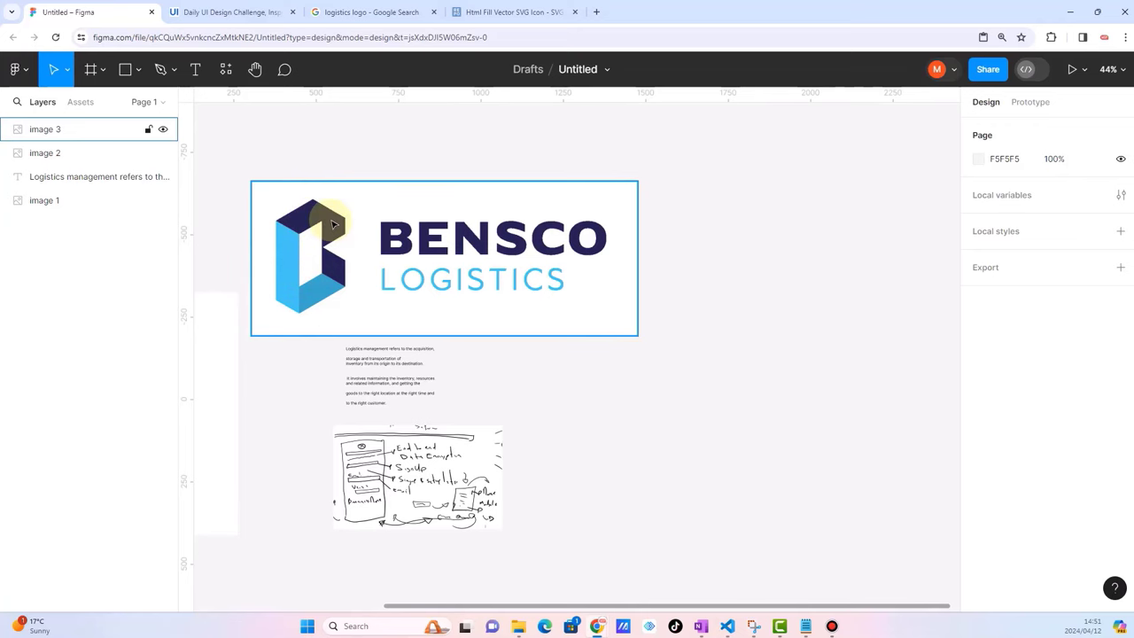
# Shift the Bensco logo further right, to X 1163, Y -699.
pyautogui.click(373, 11)
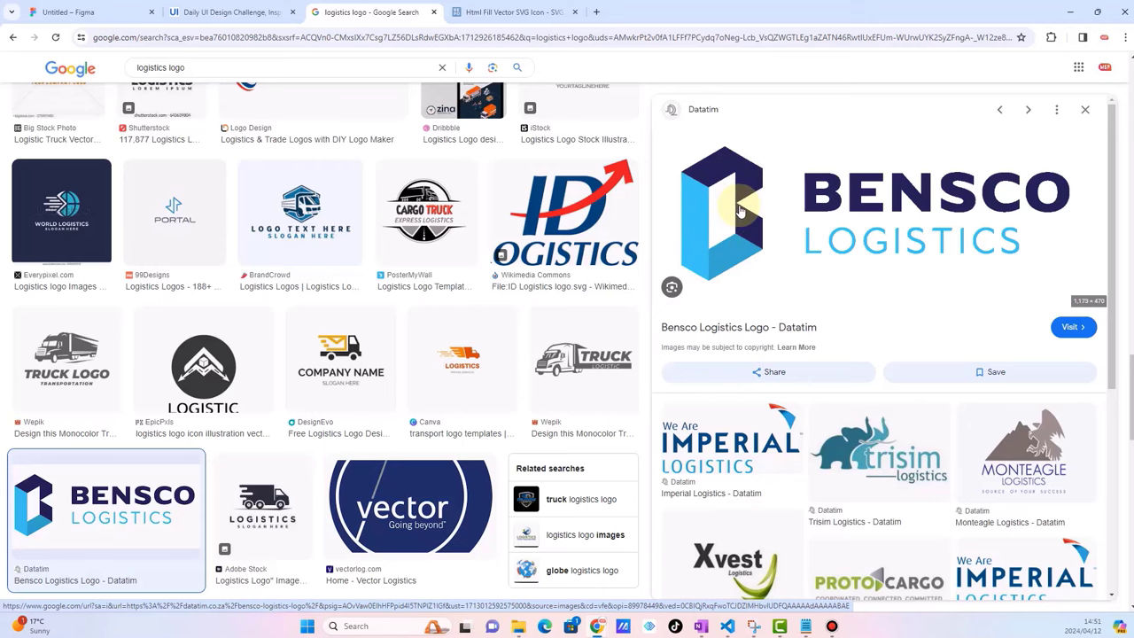
pyautogui.click(112, 7)
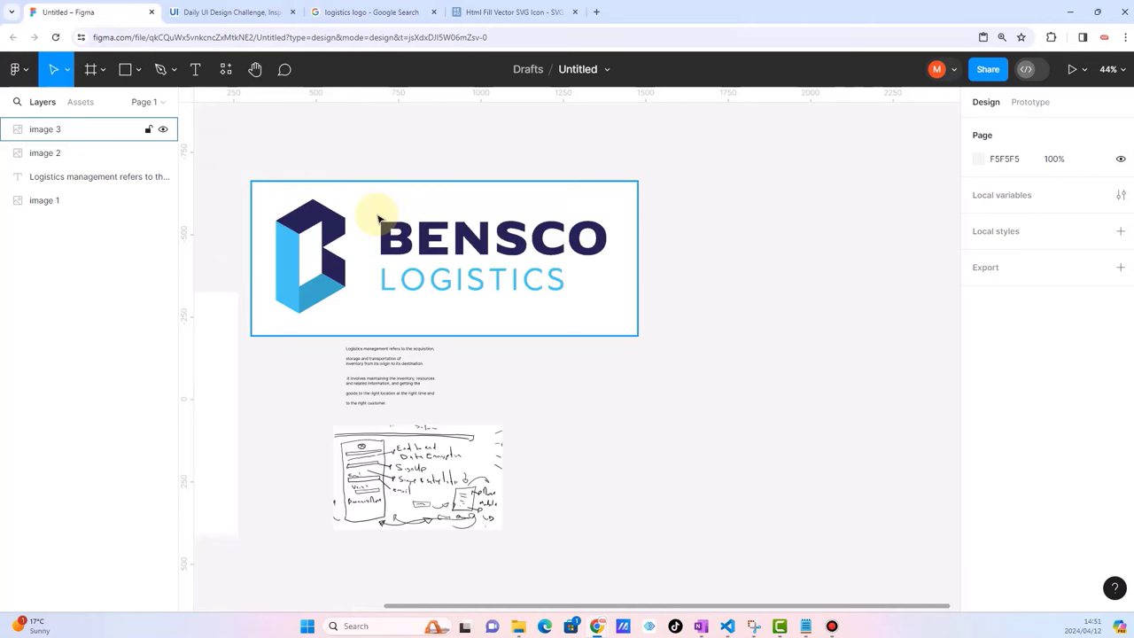
pyautogui.scroll(2, 327, 283)
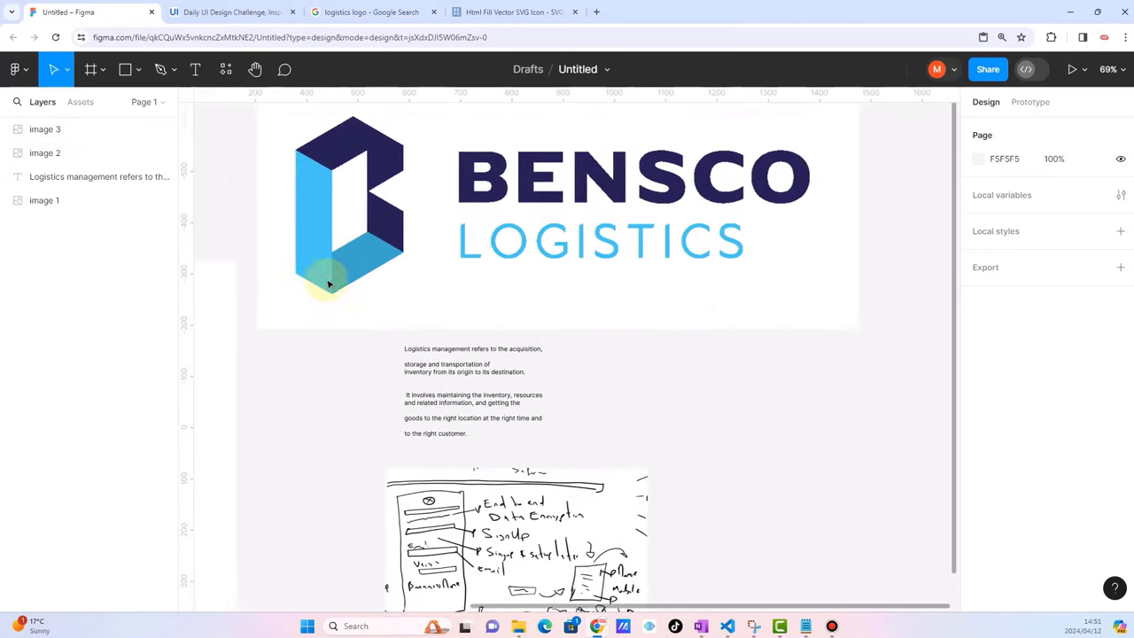
pyautogui.scroll(-3, 327, 283)
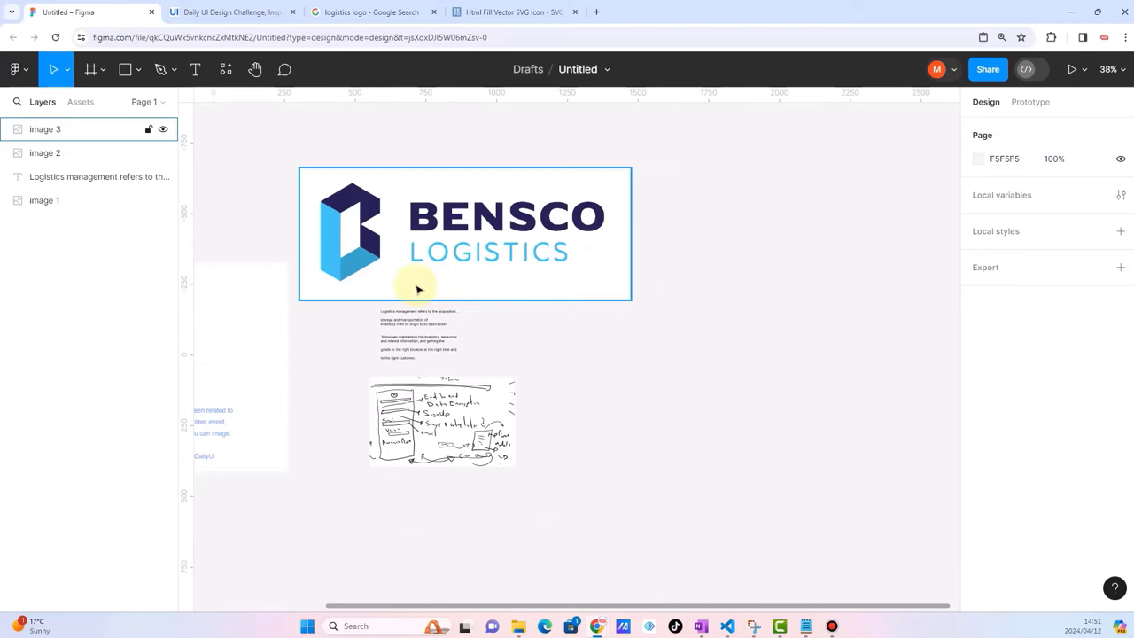
pyautogui.scroll(-3, 402, 223)
pyautogui.scroll(3, 400, 223)
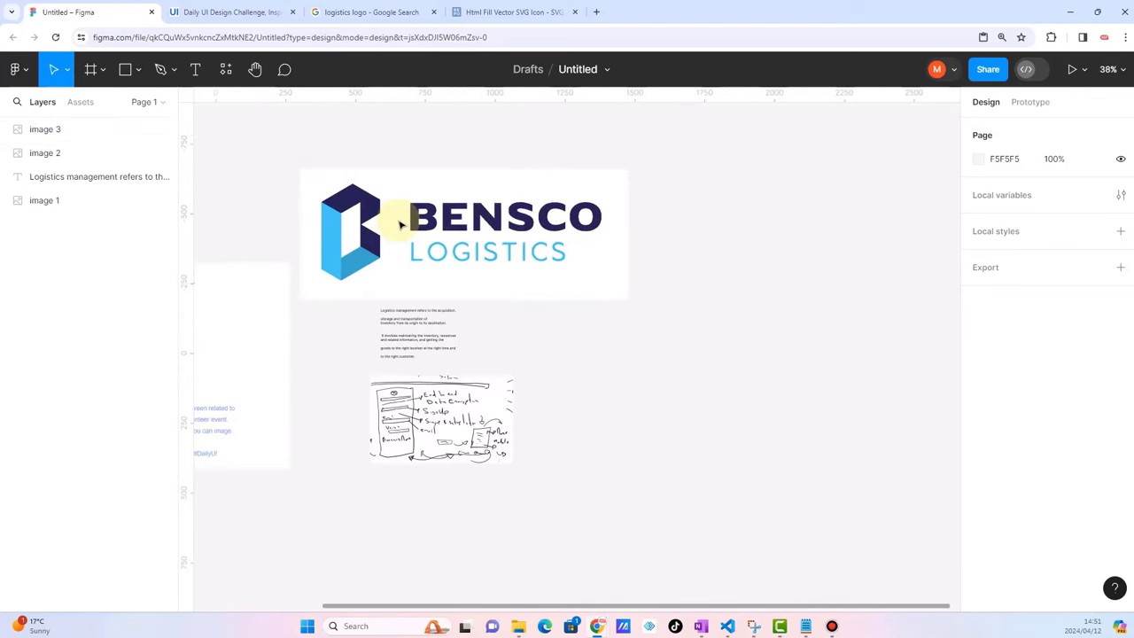
pyautogui.click(400, 222)
pyautogui.moveTo(460, 198); pyautogui.dragTo(514, 178)
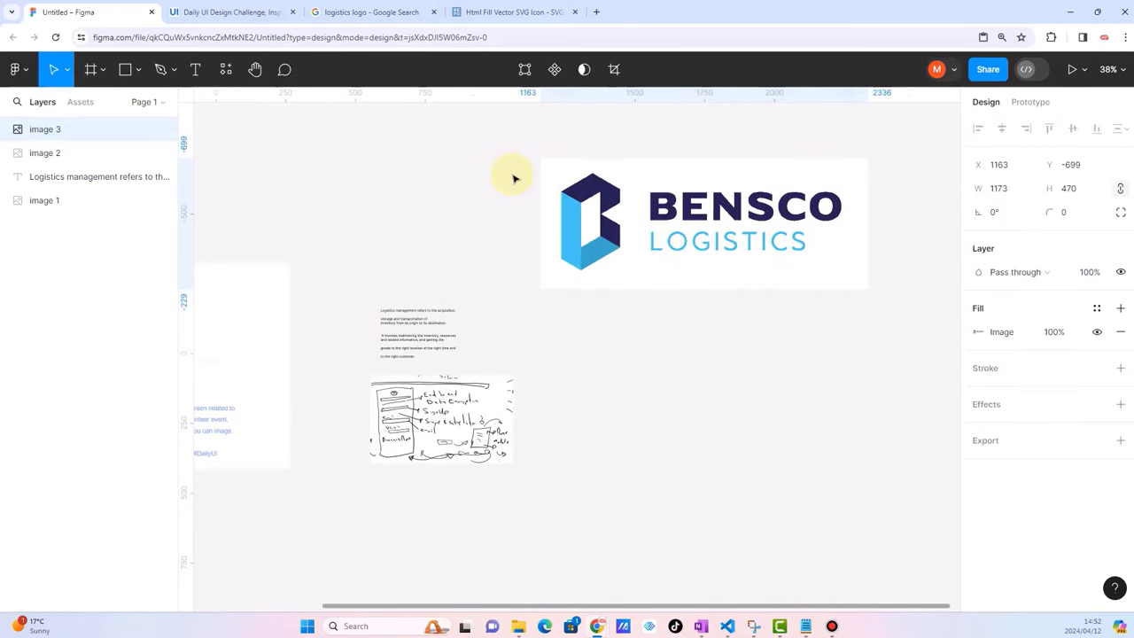